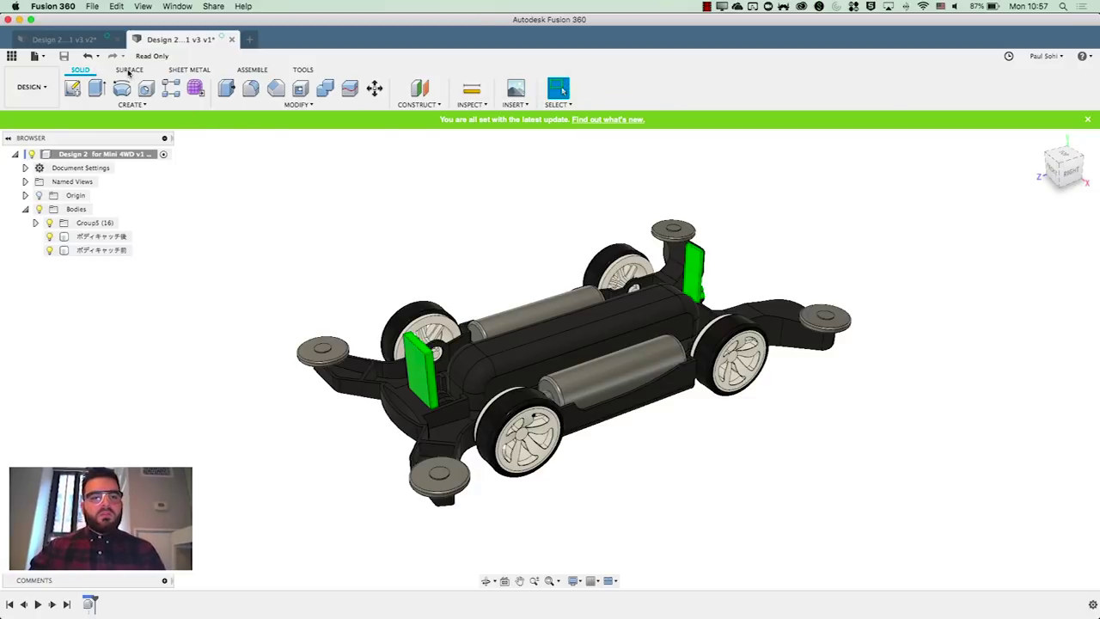
{"action": "left_click", "coordinate": [306, 72]}
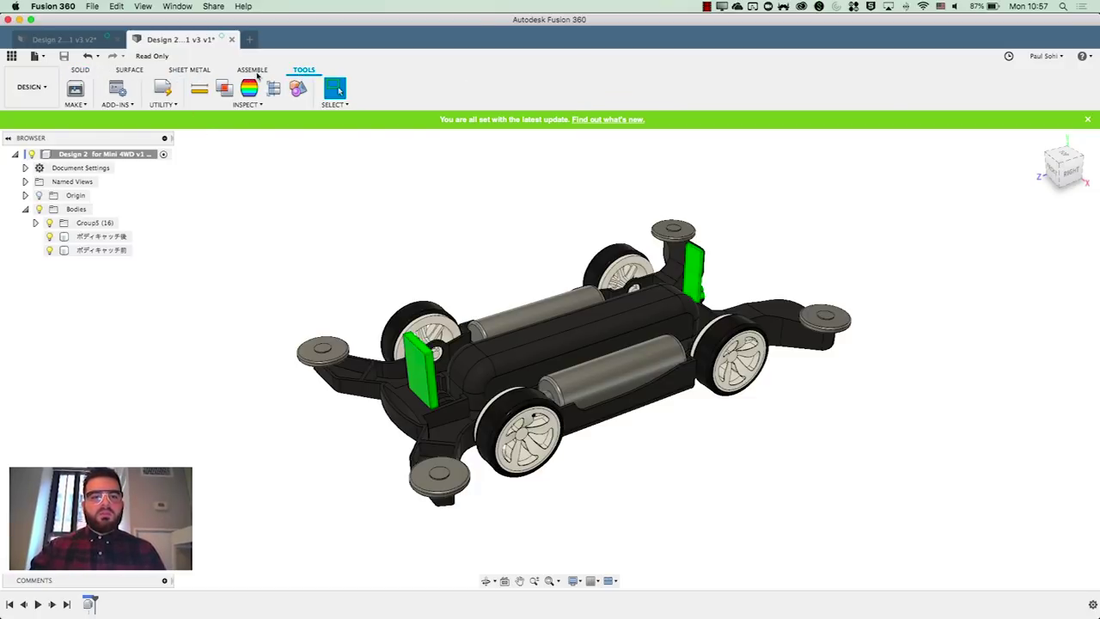
{"action": "left_click", "coordinate": [245, 72]}
{"action": "left_click", "coordinate": [187, 72]}
{"action": "left_click", "coordinate": [130, 71]}
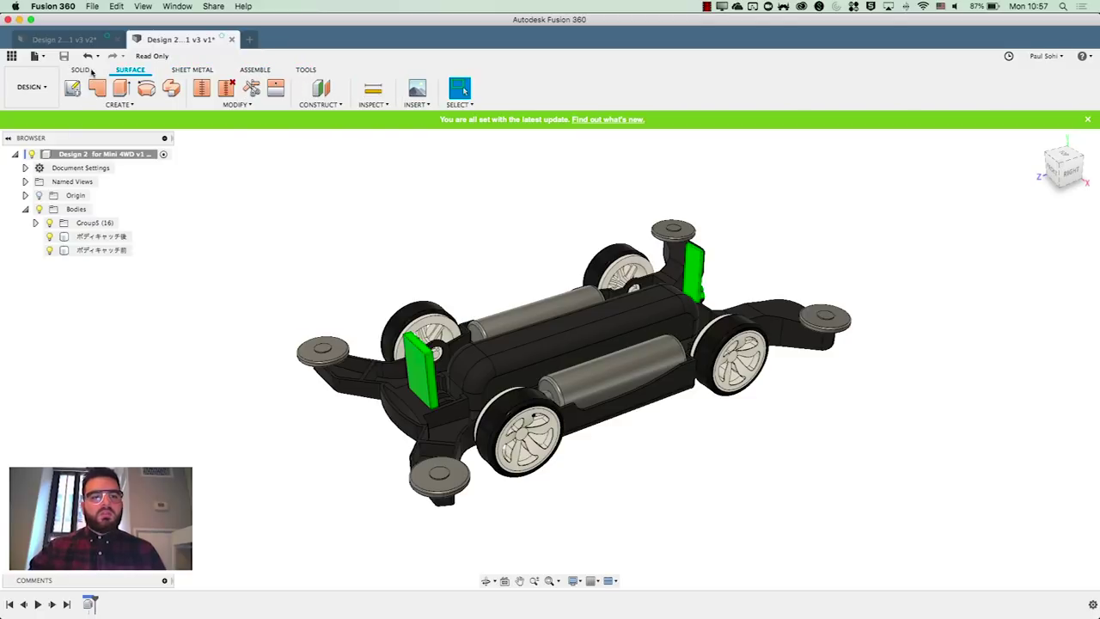
{"action": "left_click", "coordinate": [31, 87]}
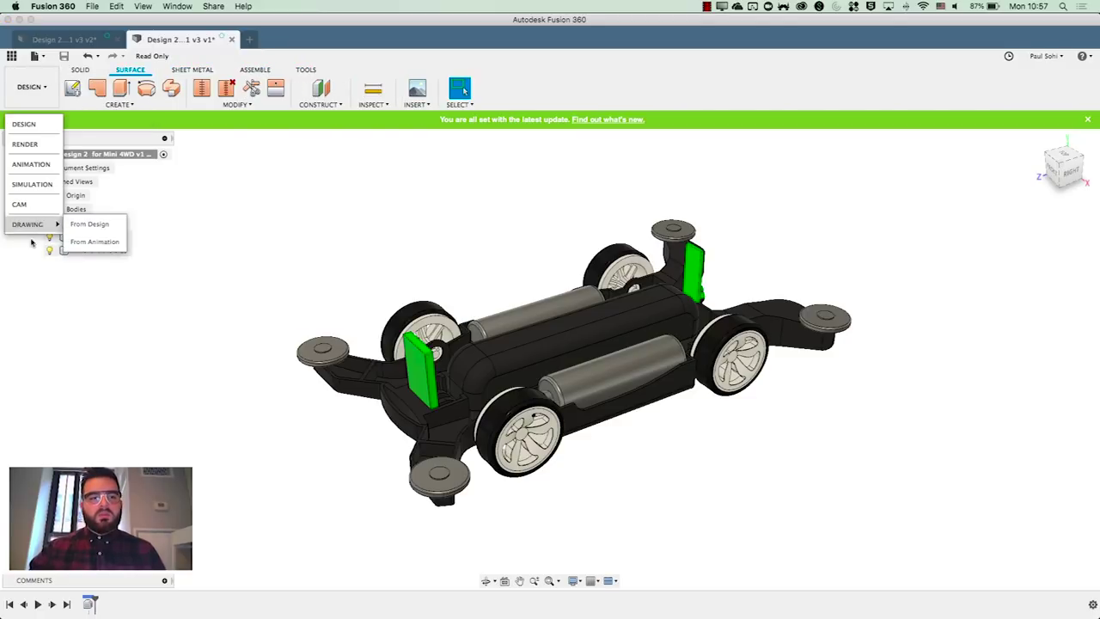
{"action": "left_click", "coordinate": [31, 87]}
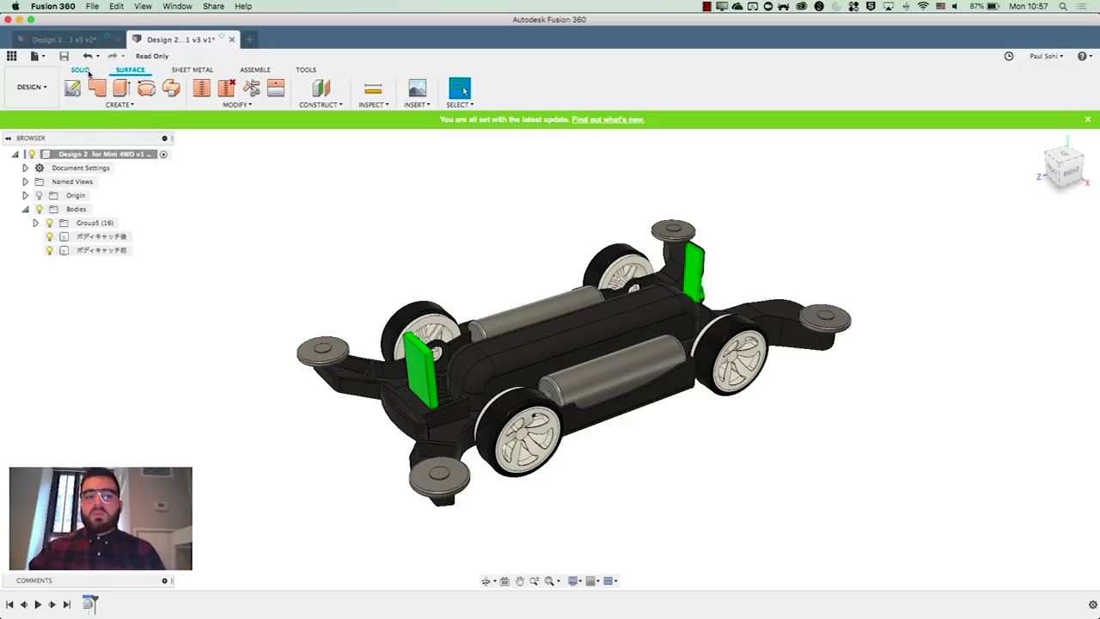
{"action": "left_click", "coordinate": [80, 70]}
Check the UI Preview option among the preview functionality preferences and accept the preferences
{"action": "left_click", "coordinate": [1042, 56]}
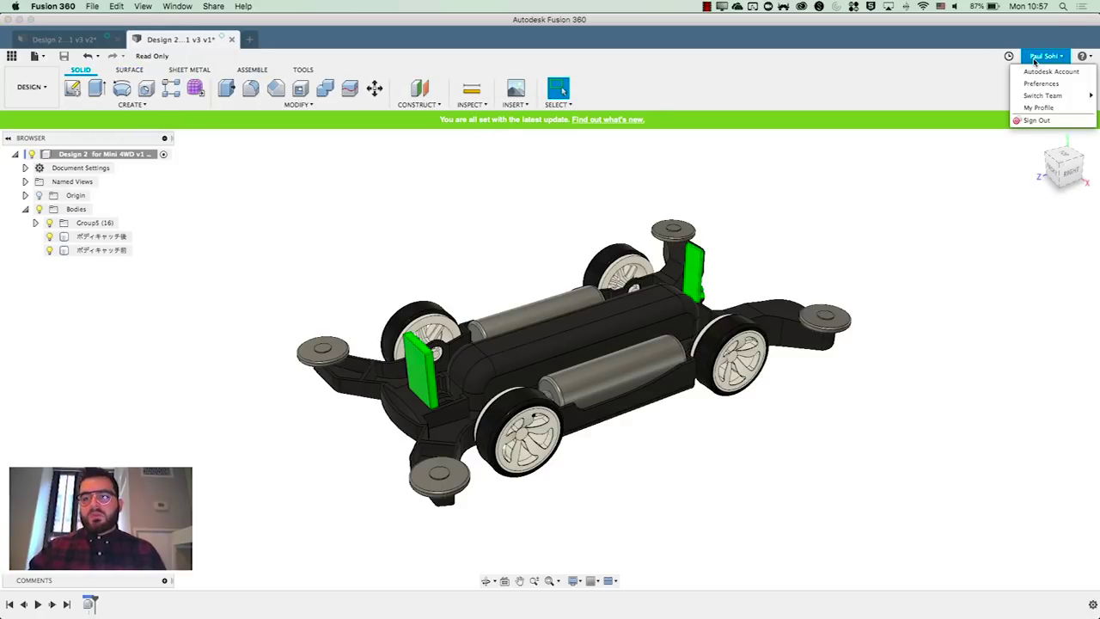
{"action": "left_click", "coordinate": [1029, 88]}
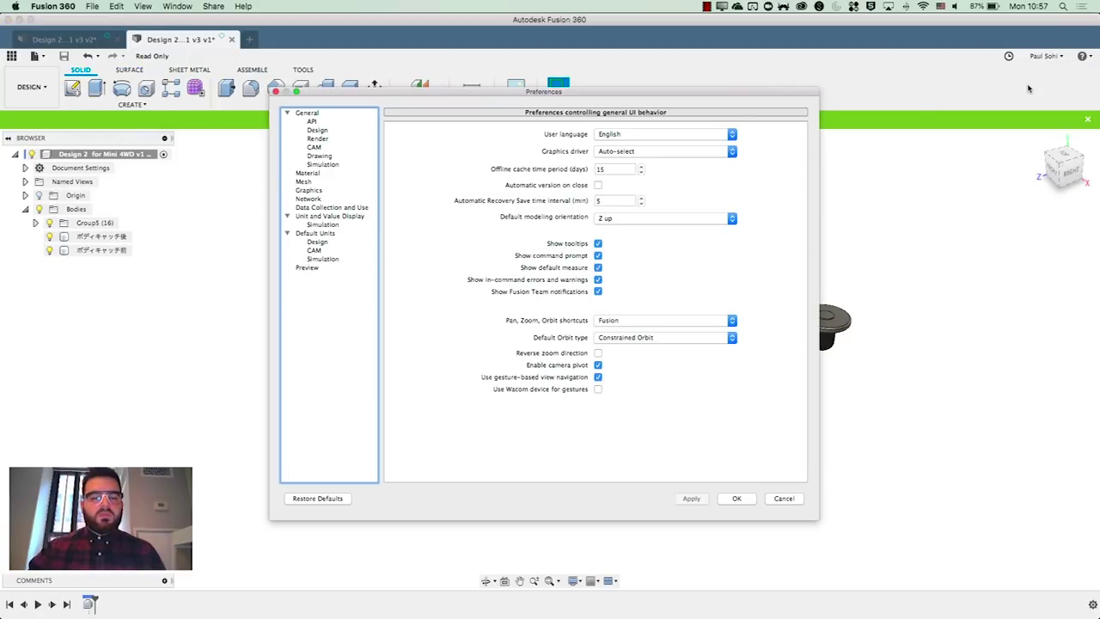
{"action": "left_click", "coordinate": [310, 267]}
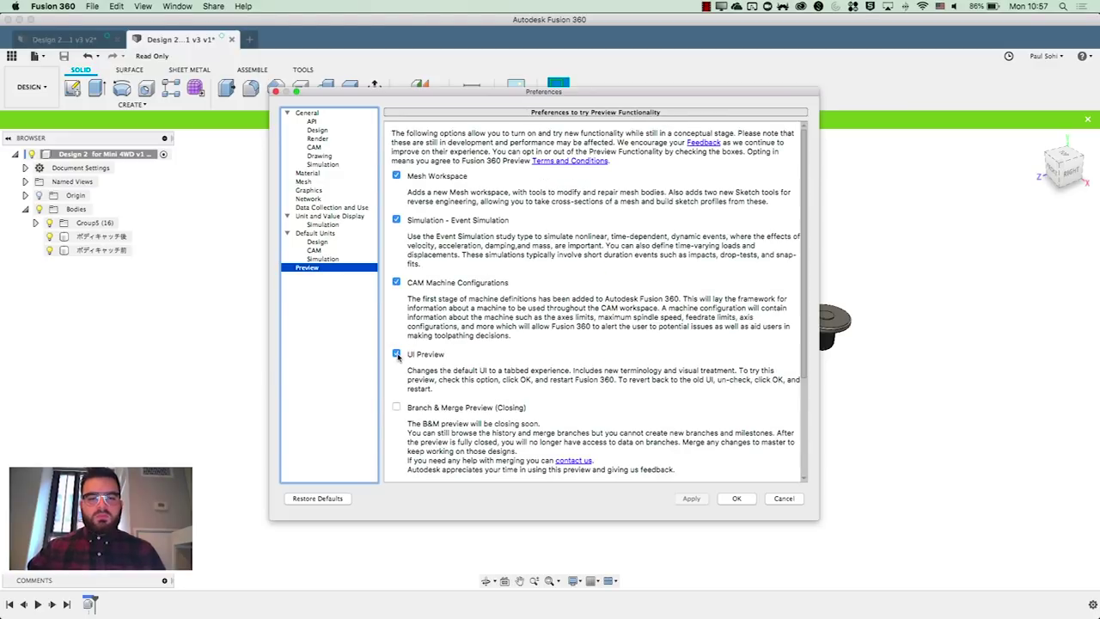
{"action": "left_click", "coordinate": [738, 499]}
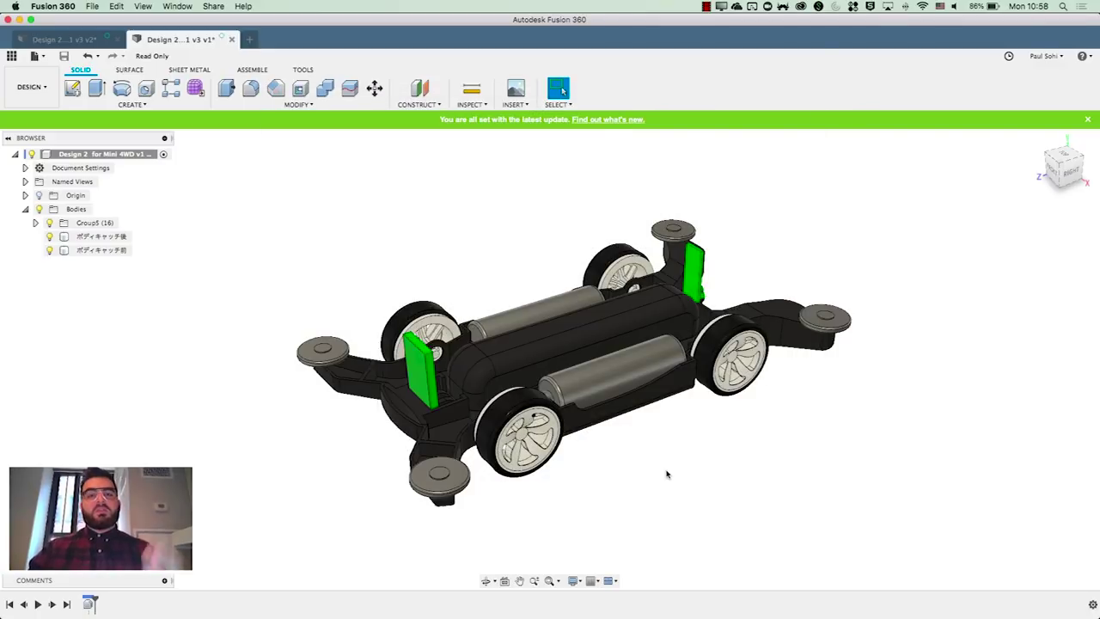
Create a form and start a sketch inside it on the vertical origin plane running lengthwise through the chassis
{"action": "left_click", "coordinate": [196, 89]}
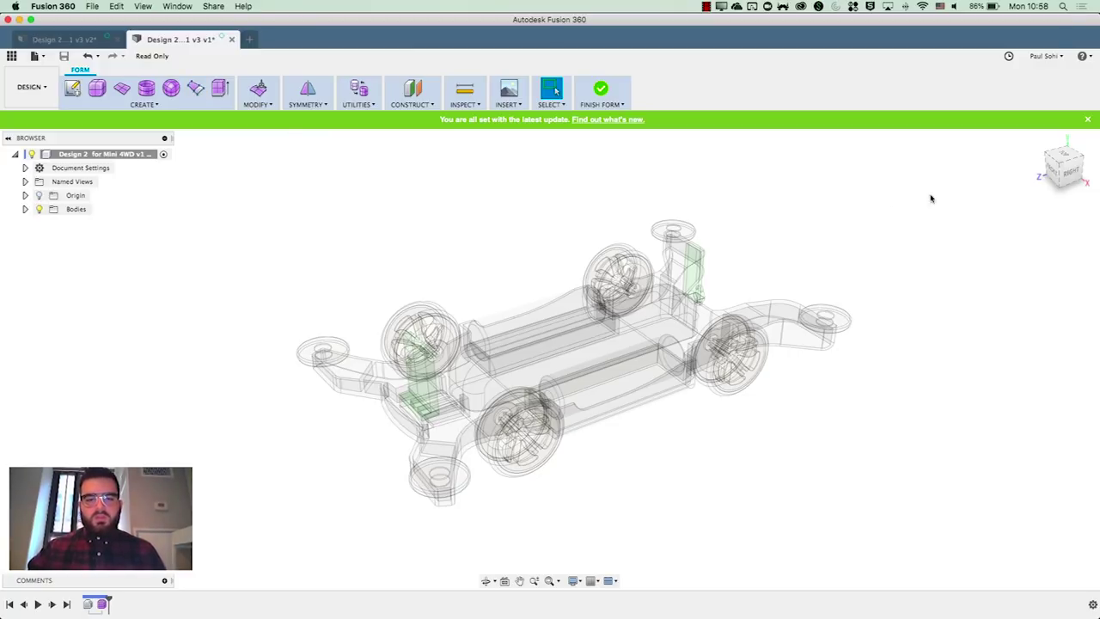
{"action": "left_click_drag", "start_coordinate": [1069, 172], "coordinate": [912, 174]}
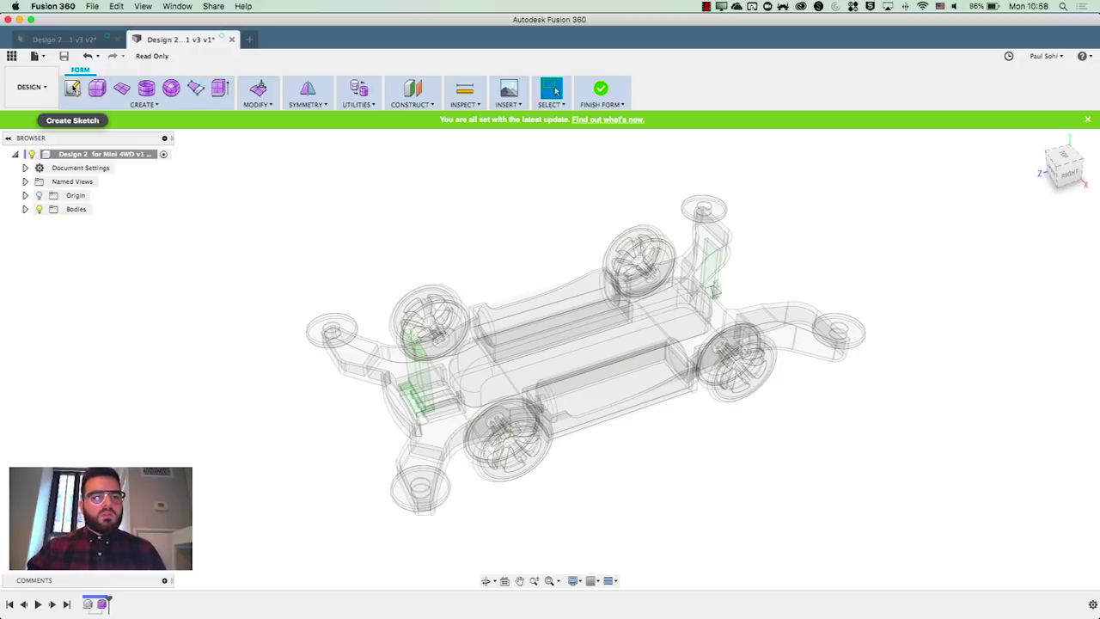
{"action": "left_click", "coordinate": [73, 90]}
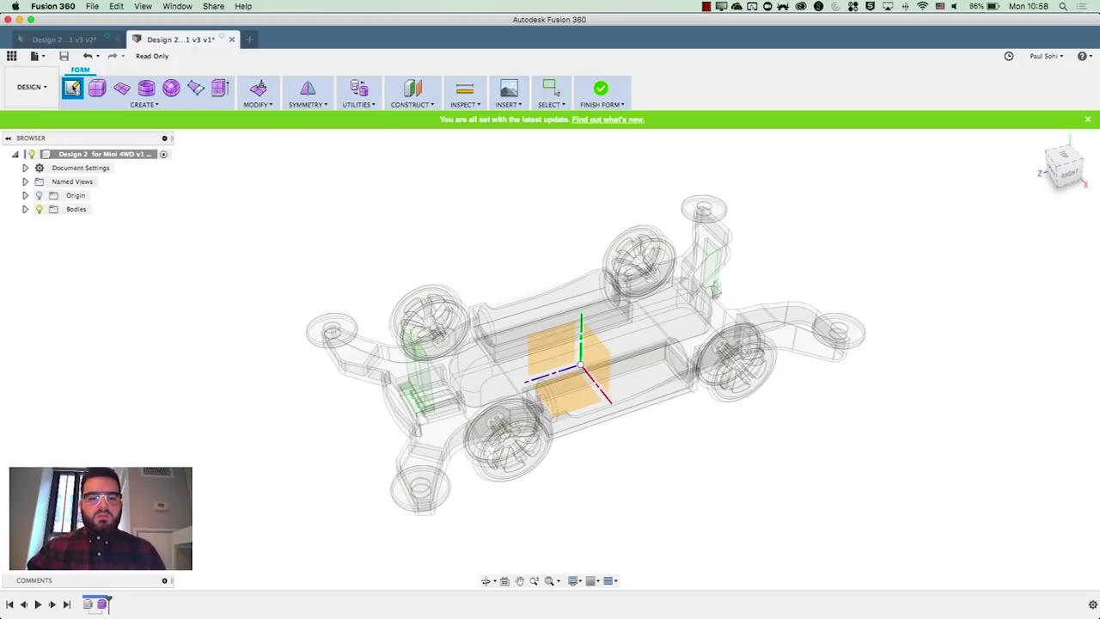
{"action": "left_click", "coordinate": [558, 341]}
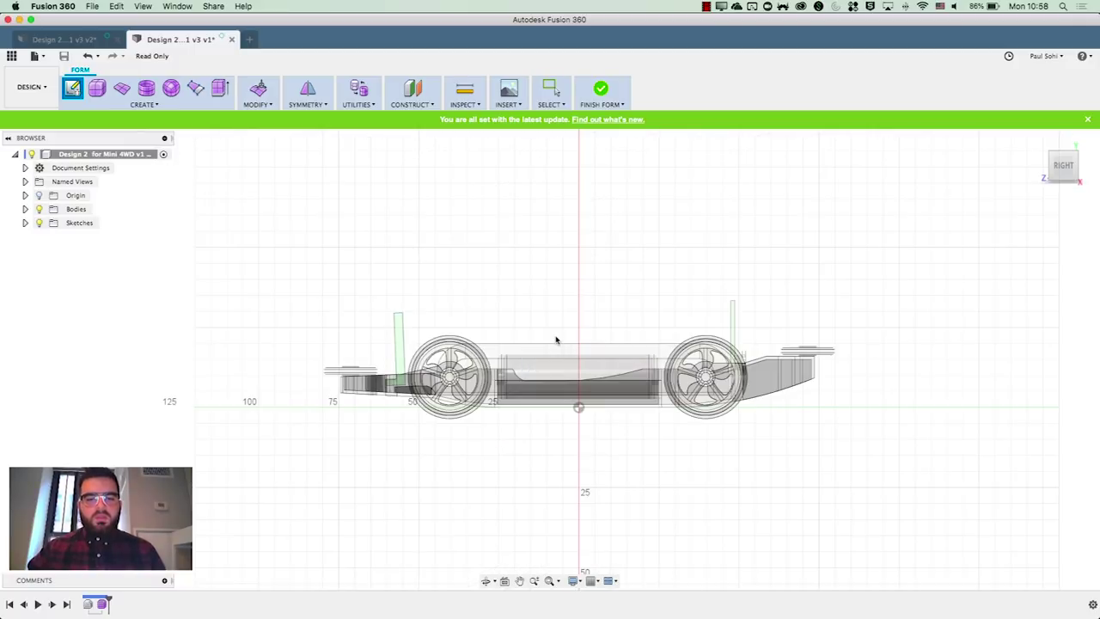
Sketch a four-point control point spline arching over the chassis from one end to the other as the upper body profile
{"action": "scroll", "coordinate": [582, 319], "scroll_direction": "up", "scroll_amount": 2}
{"action": "scroll", "coordinate": [520, 332], "scroll_direction": "up", "scroll_amount": 5}
{"action": "scroll", "coordinate": [522, 332], "scroll_direction": "down", "scroll_amount": 4}
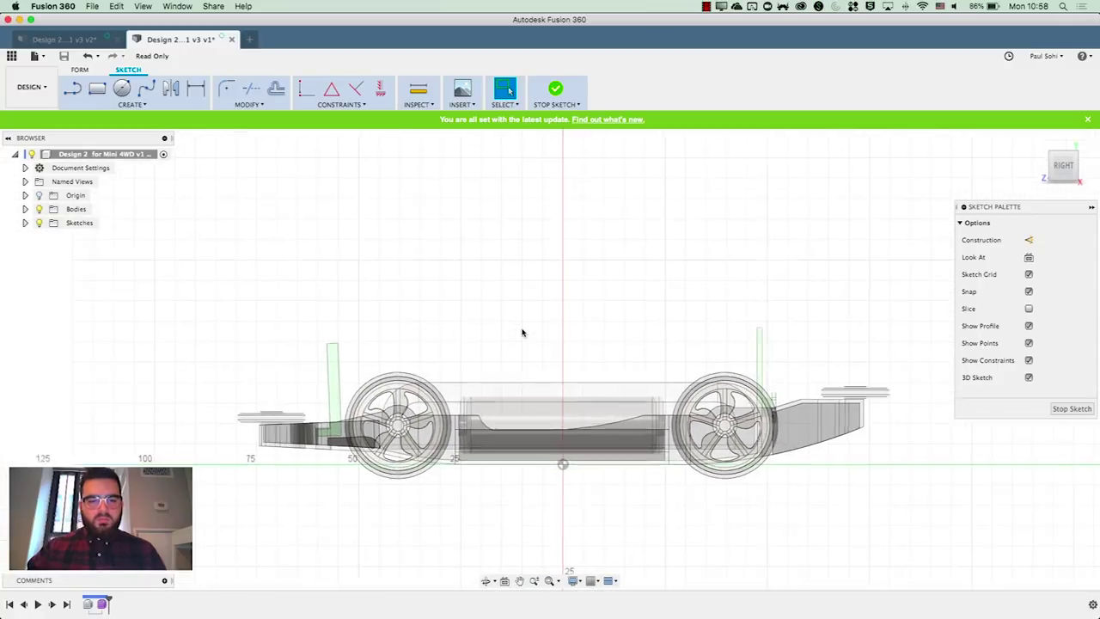
{"action": "scroll", "coordinate": [337, 303], "scroll_direction": "up", "scroll_amount": 2}
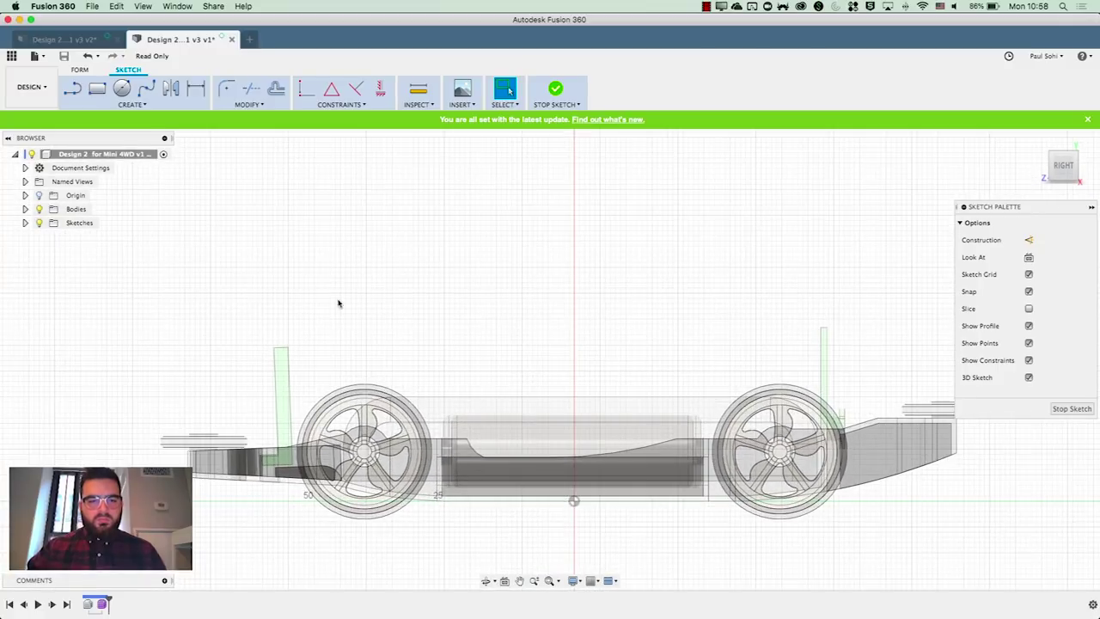
{"action": "left_click", "coordinate": [131, 105]}
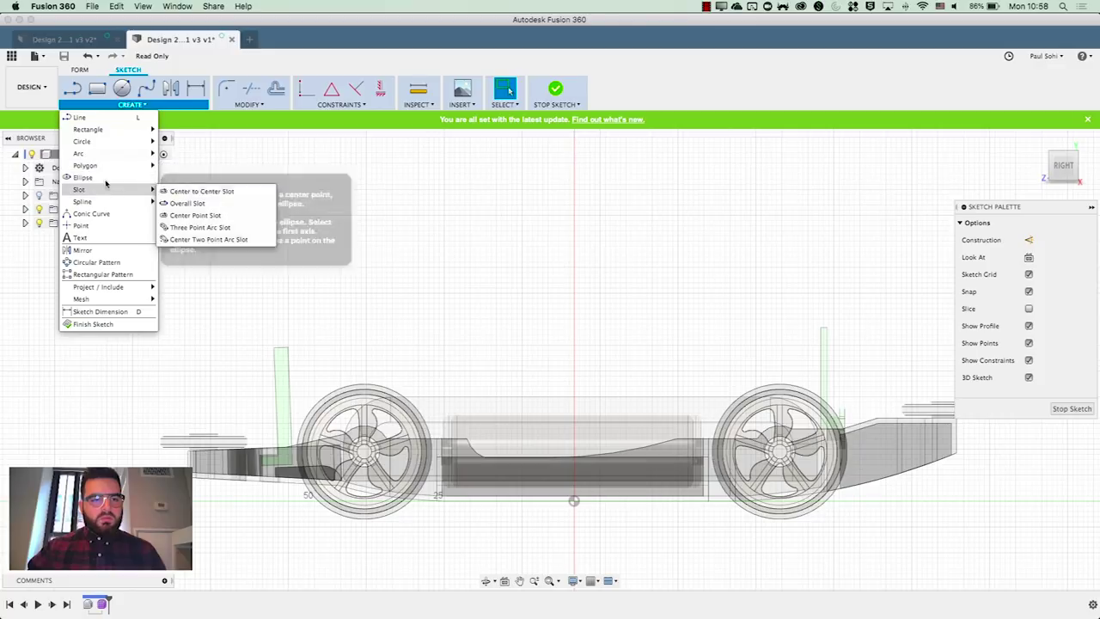
{"action": "mouse_move", "coordinate": [106, 201]}
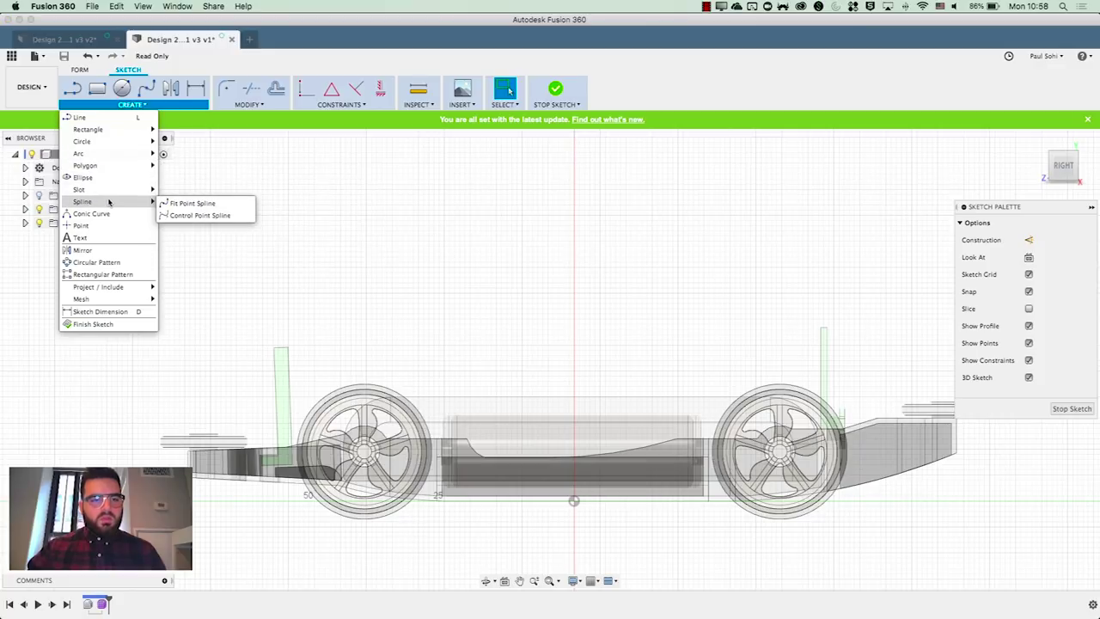
{"action": "left_click", "coordinate": [197, 215]}
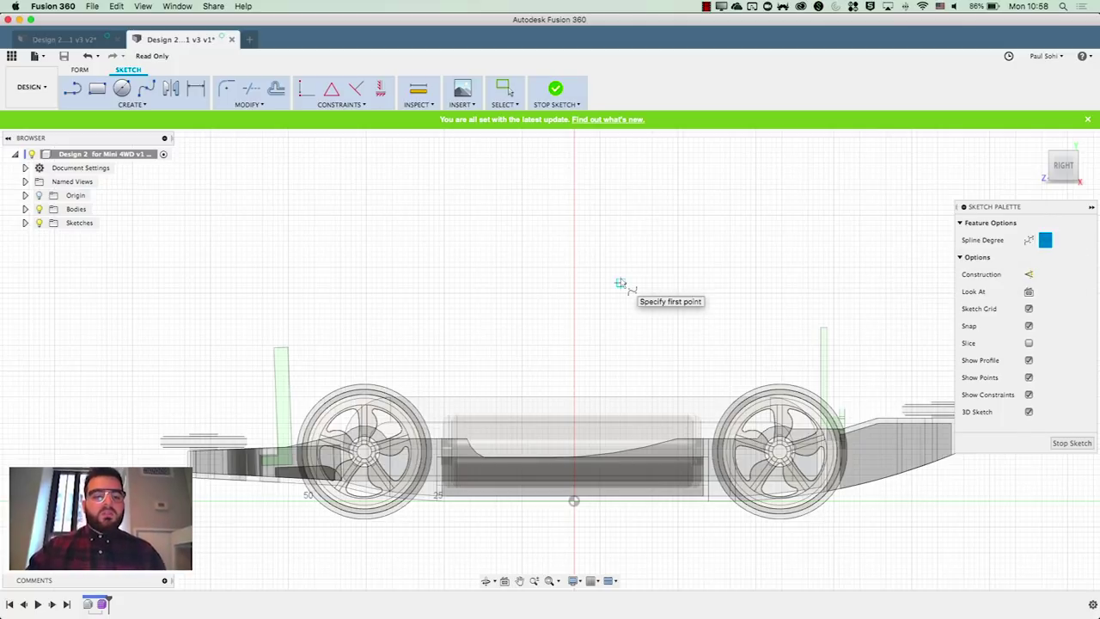
{"action": "left_click", "coordinate": [242, 418]}
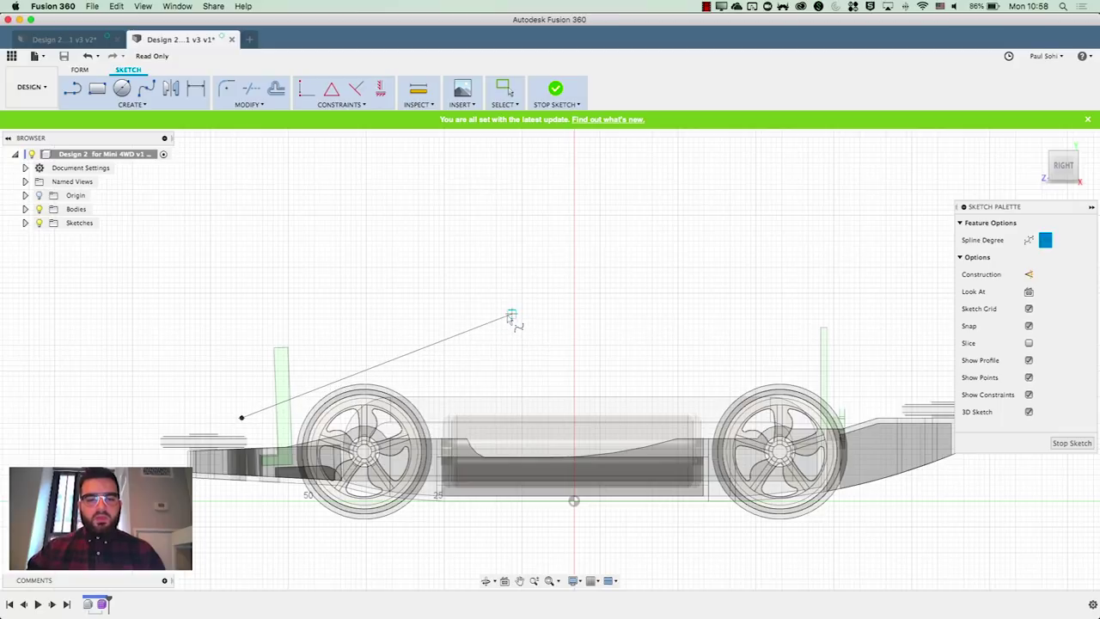
{"action": "left_click", "coordinate": [507, 315]}
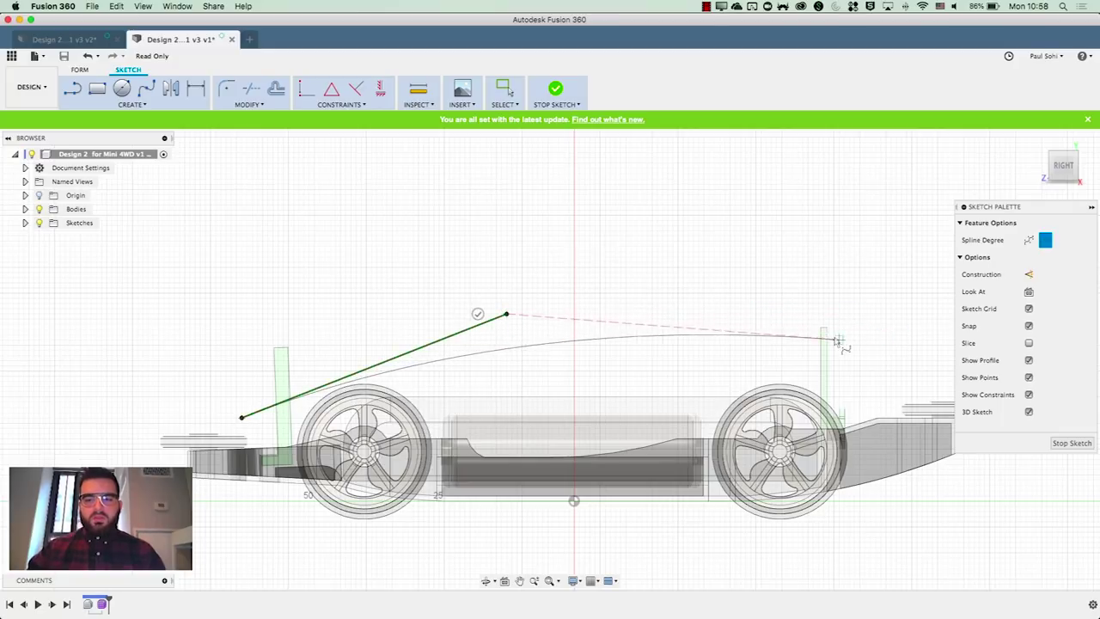
{"action": "left_click", "coordinate": [798, 319]}
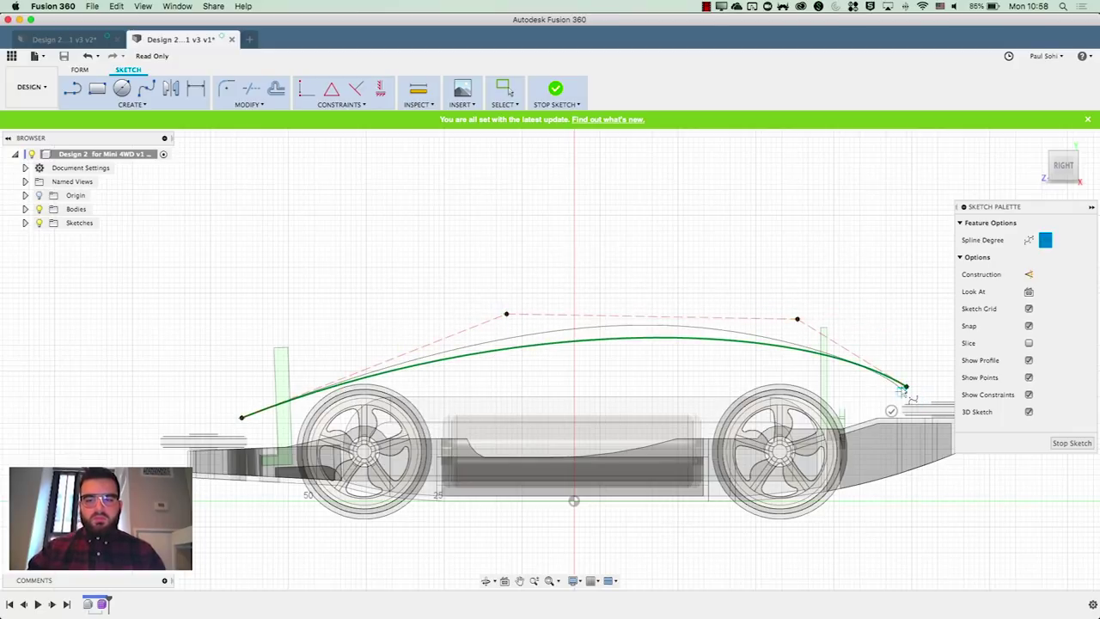
{"action": "left_click", "coordinate": [892, 410]}
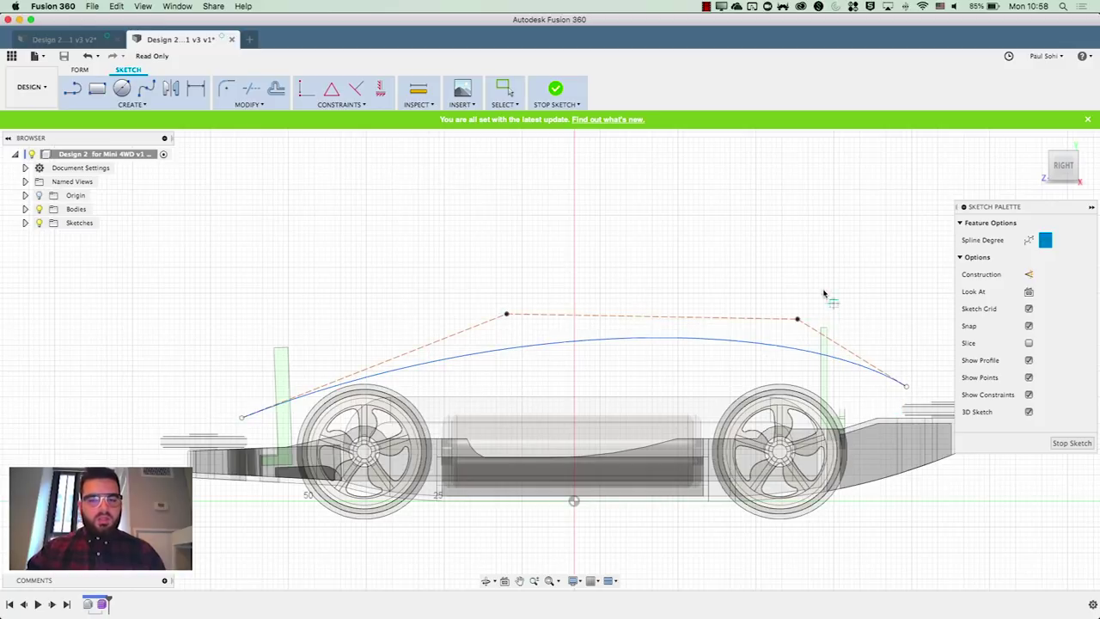
{"action": "key", "text": "Escape"}
Reshape the spline into a higher arch by raising both middle control points and moving its -Z endpoint to Y 20, Z -58 mm
{"action": "left_click_drag", "start_coordinate": [798, 320], "coordinate": [808, 251]}
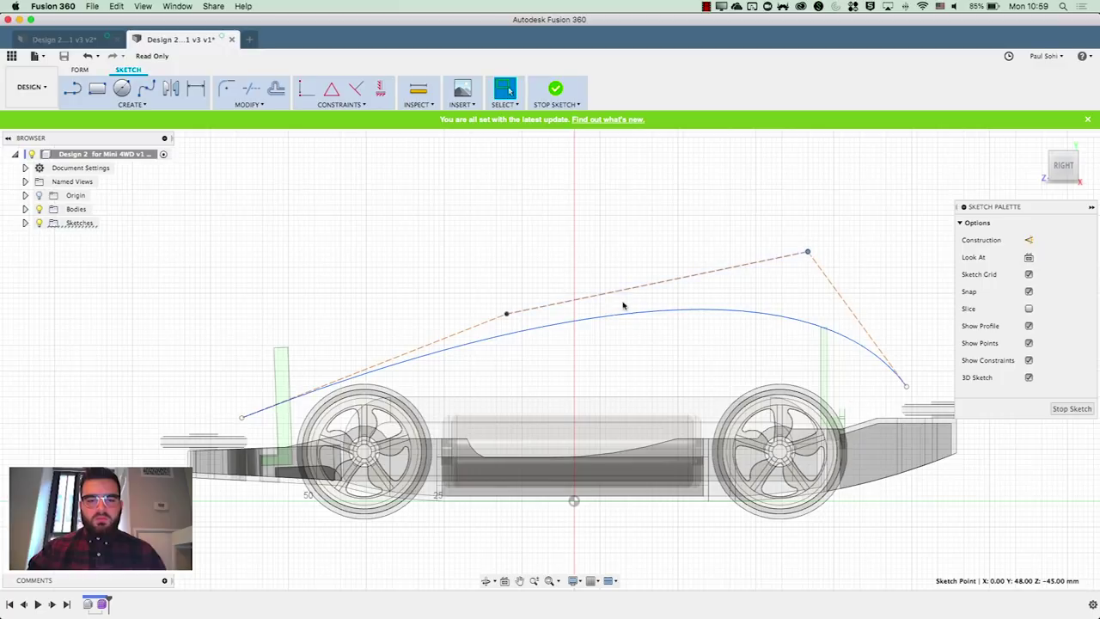
{"action": "left_click_drag", "start_coordinate": [509, 317], "coordinate": [491, 292]}
{"action": "left_click_drag", "start_coordinate": [906, 389], "coordinate": [875, 396]}
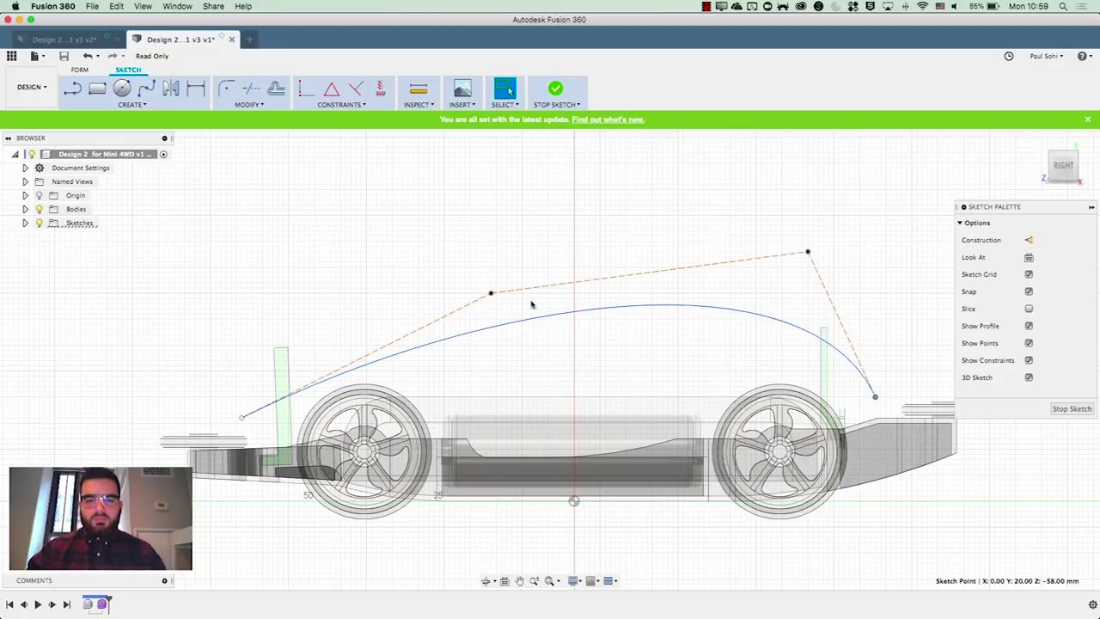
{"action": "left_click_drag", "start_coordinate": [486, 299], "coordinate": [486, 268]}
{"action": "mouse_move", "coordinate": [809, 253]}
{"action": "left_mouse_down"}
{"action": "mouse_move", "coordinate": [730, 257]}
{"action": "mouse_move", "coordinate": [761, 237]}
{"action": "mouse_move", "coordinate": [798, 256]}
{"action": "left_mouse_up"}
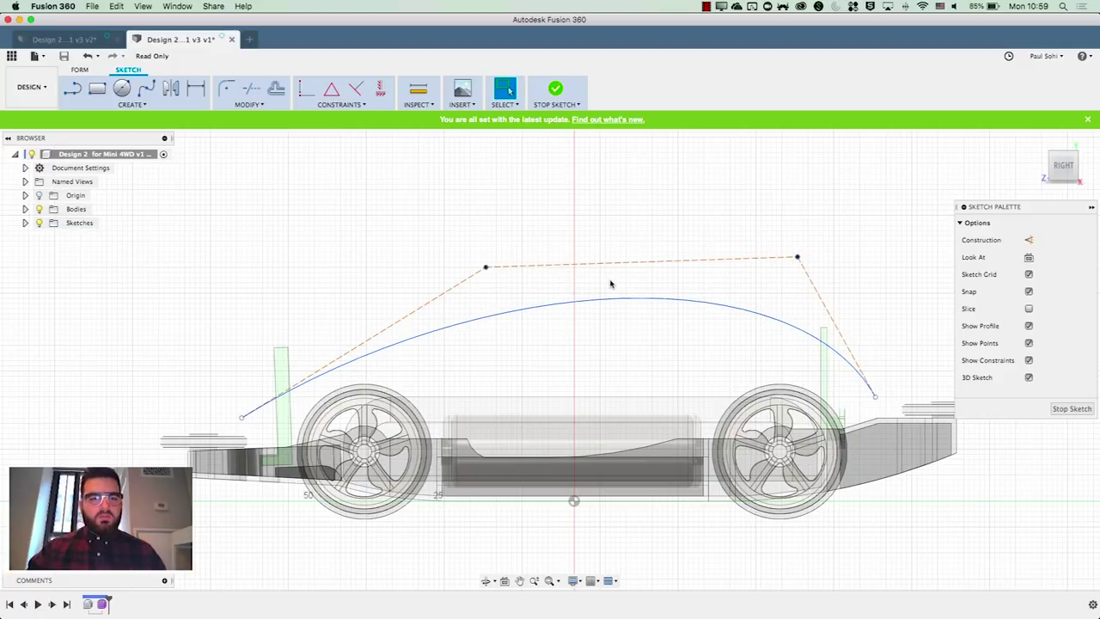
Finish the sketch and turn on the visibility of the sketches
{"action": "left_click", "coordinate": [132, 105]}
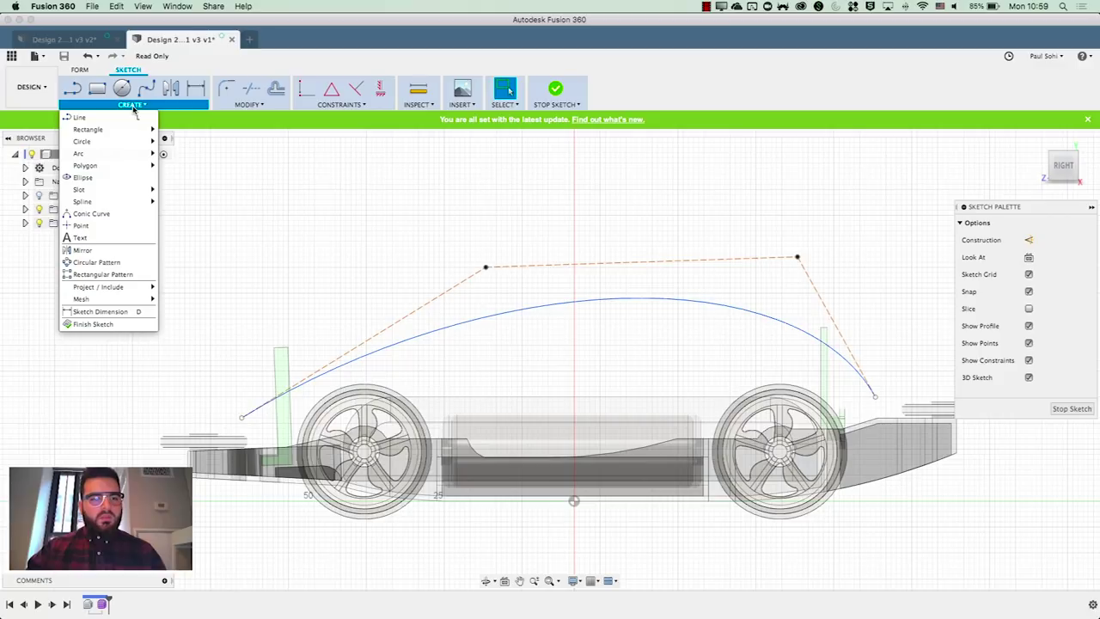
{"action": "left_click", "coordinate": [146, 105]}
{"action": "left_click", "coordinate": [549, 96]}
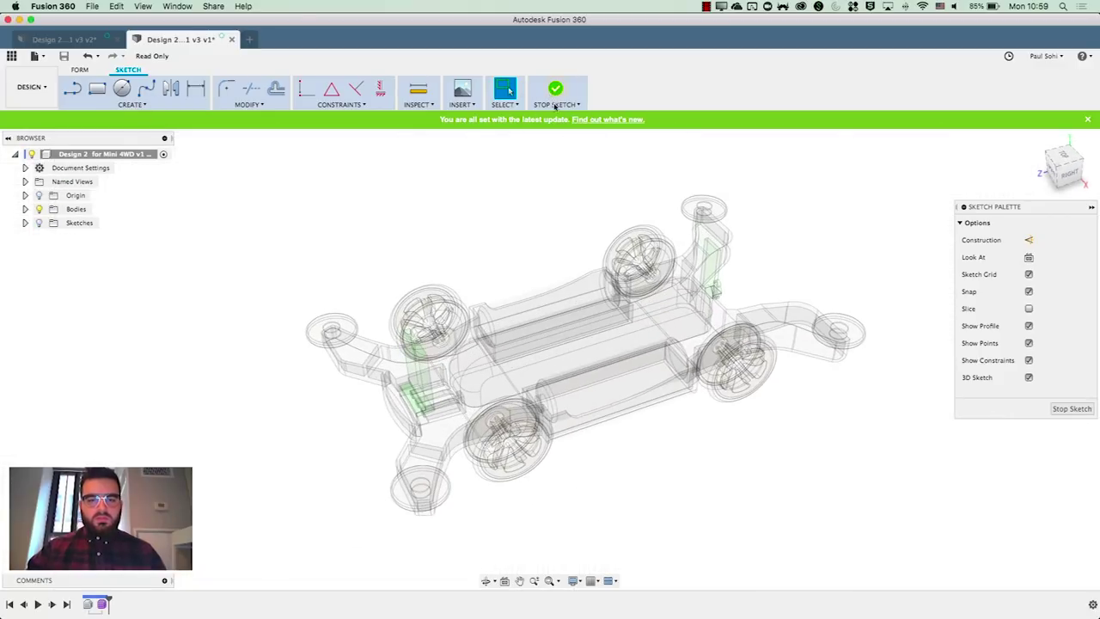
{"action": "left_click", "coordinate": [38, 223]}
{"action": "left_click", "coordinate": [25, 222]}
{"action": "left_click", "coordinate": [25, 222]}
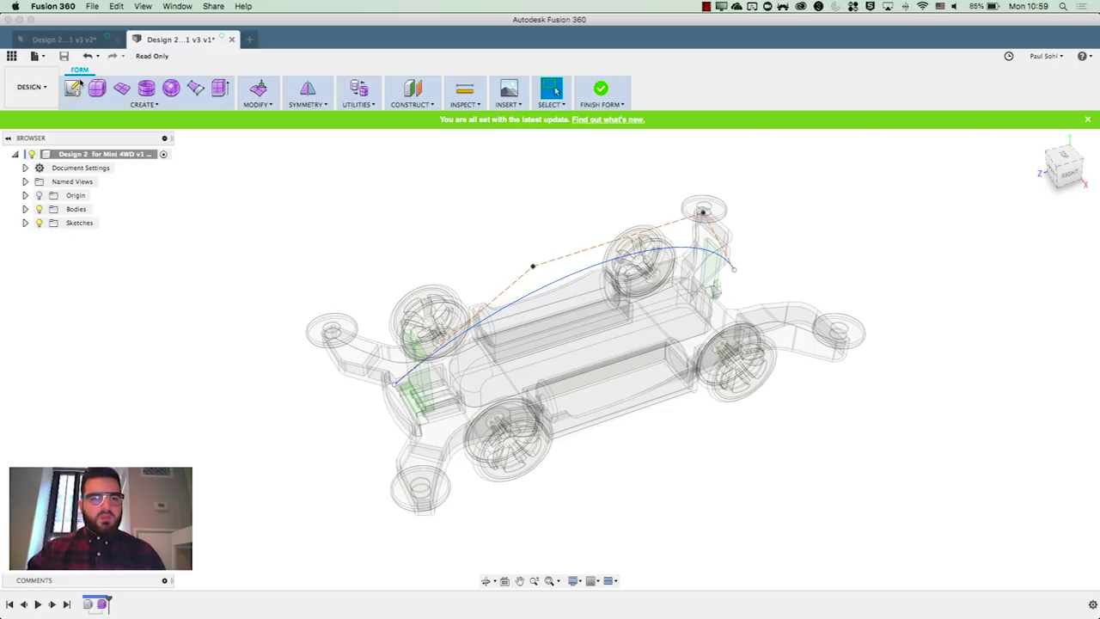
In a new sketch on the same lengthwise plane, draw a three-point control point spline just above the wheels, below the first curve
{"action": "left_click", "coordinate": [72, 87]}
{"action": "left_click", "coordinate": [553, 358]}
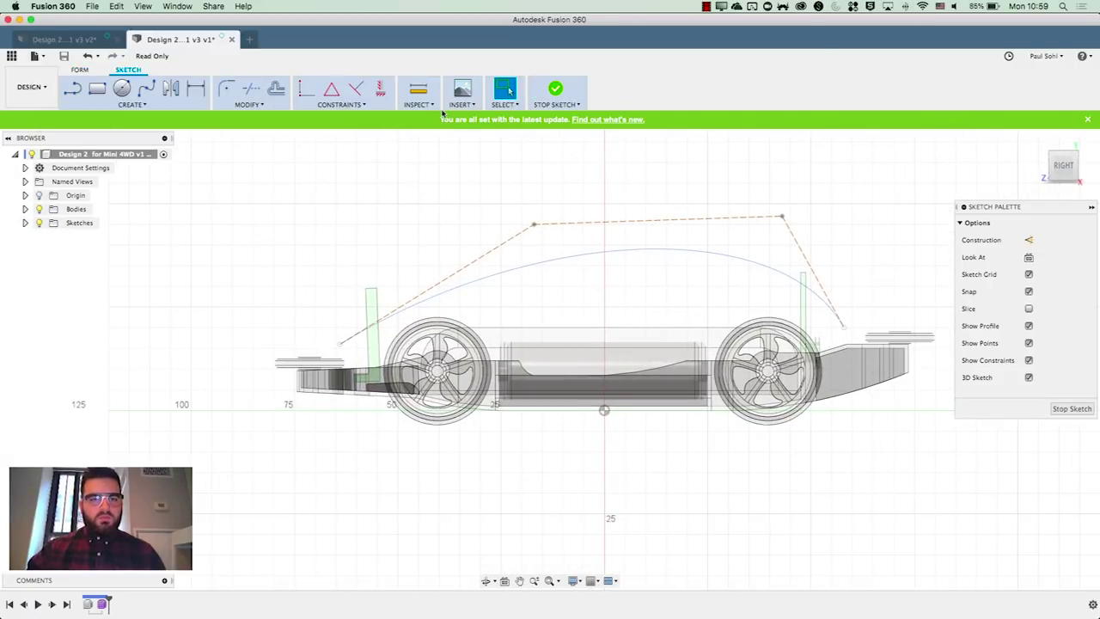
{"action": "left_click", "coordinate": [146, 104]}
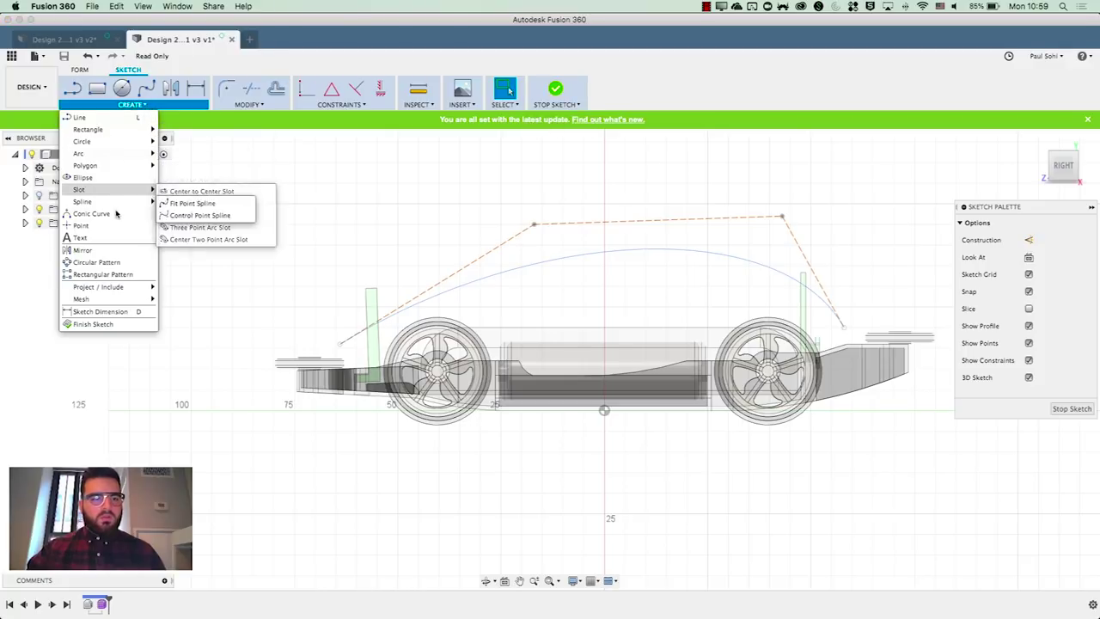
{"action": "mouse_move", "coordinate": [119, 203]}
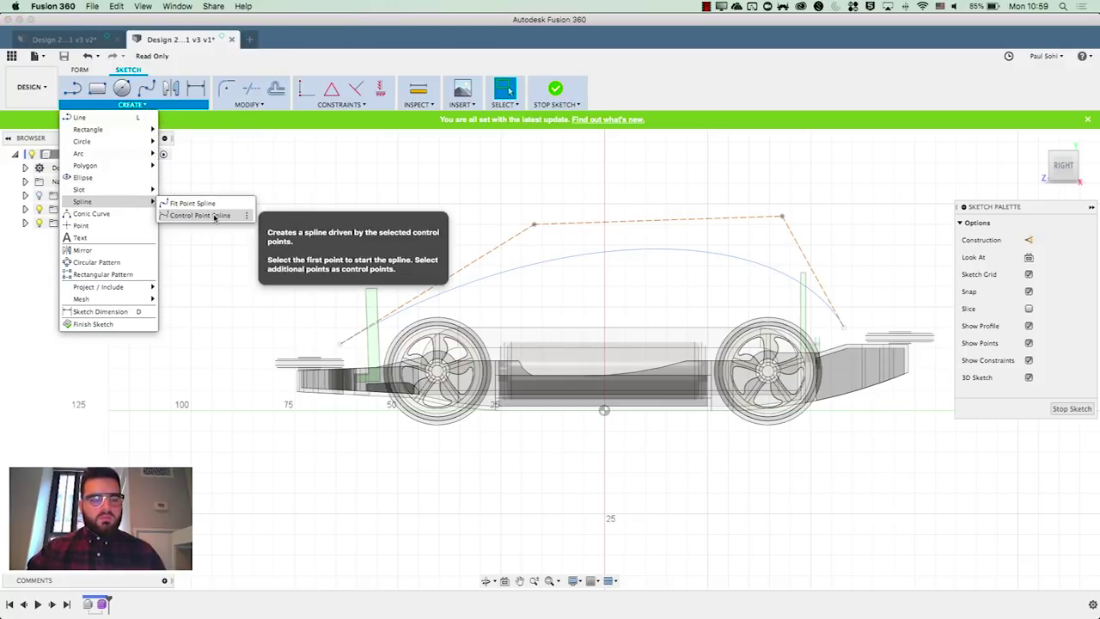
{"action": "left_click", "coordinate": [215, 215]}
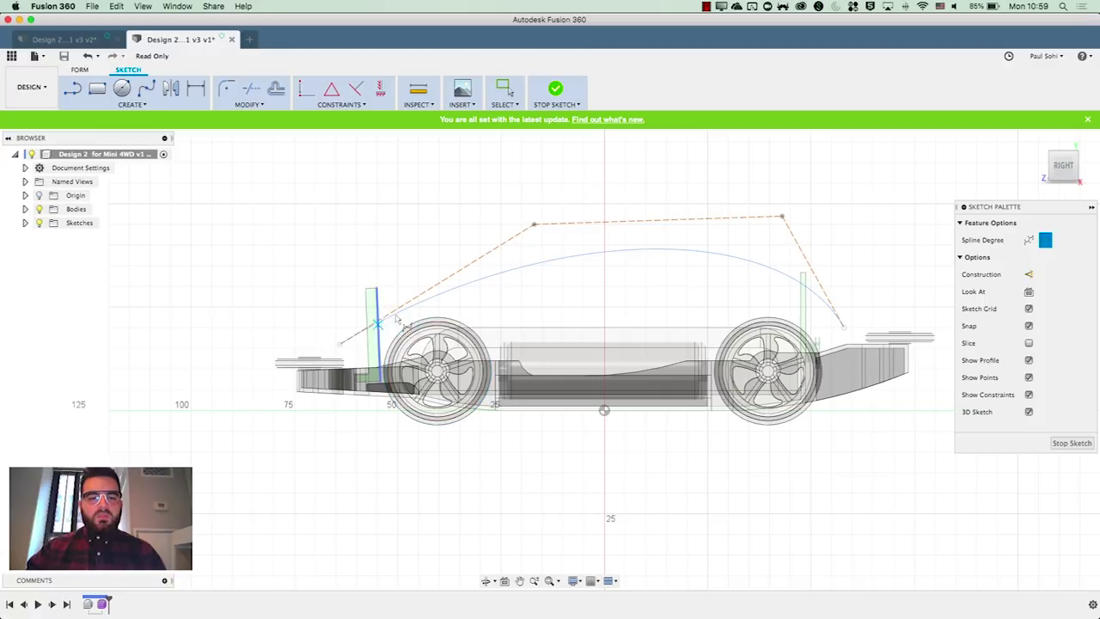
{"action": "left_click", "coordinate": [392, 319]}
{"action": "left_click", "coordinate": [559, 293]}
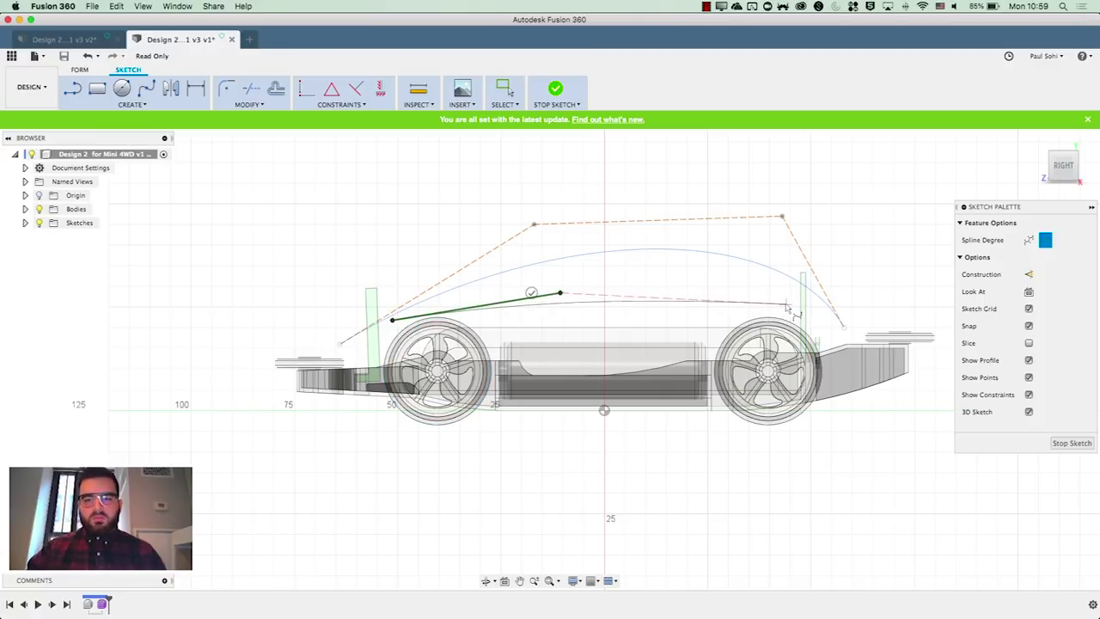
{"action": "left_click", "coordinate": [784, 304]}
{"action": "left_click", "coordinate": [782, 330]}
{"action": "key", "text": "Escape"}
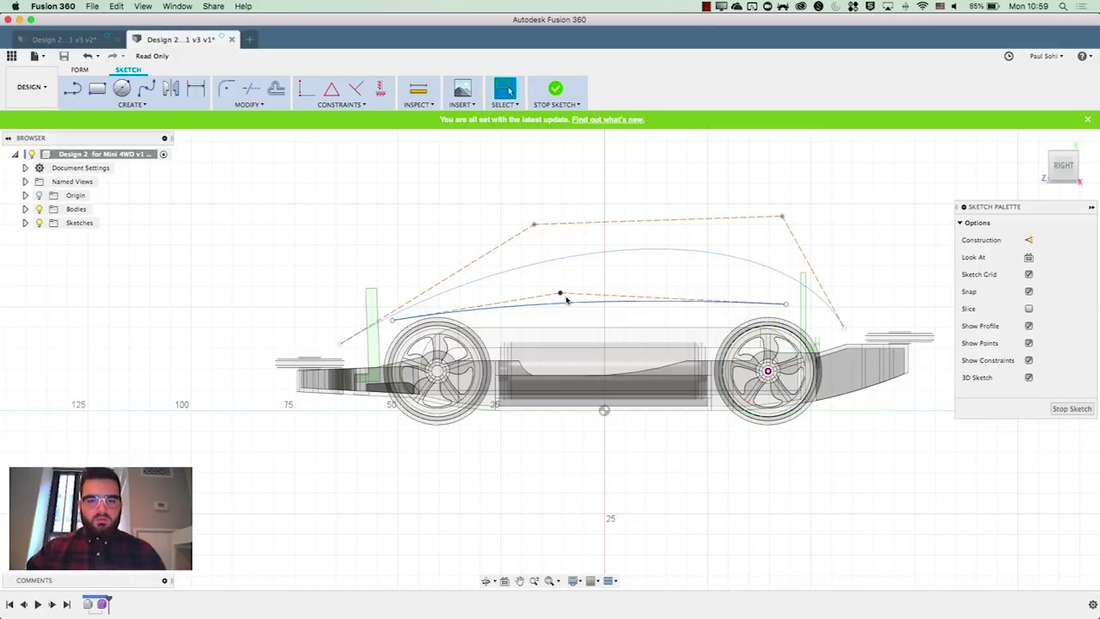
Reshape the lower spline: pull its +Z end inward, raise its -Z end slightly, and shift its middle control point up and toward -Z
{"action": "left_click_drag", "start_coordinate": [560, 294], "coordinate": [605, 287]}
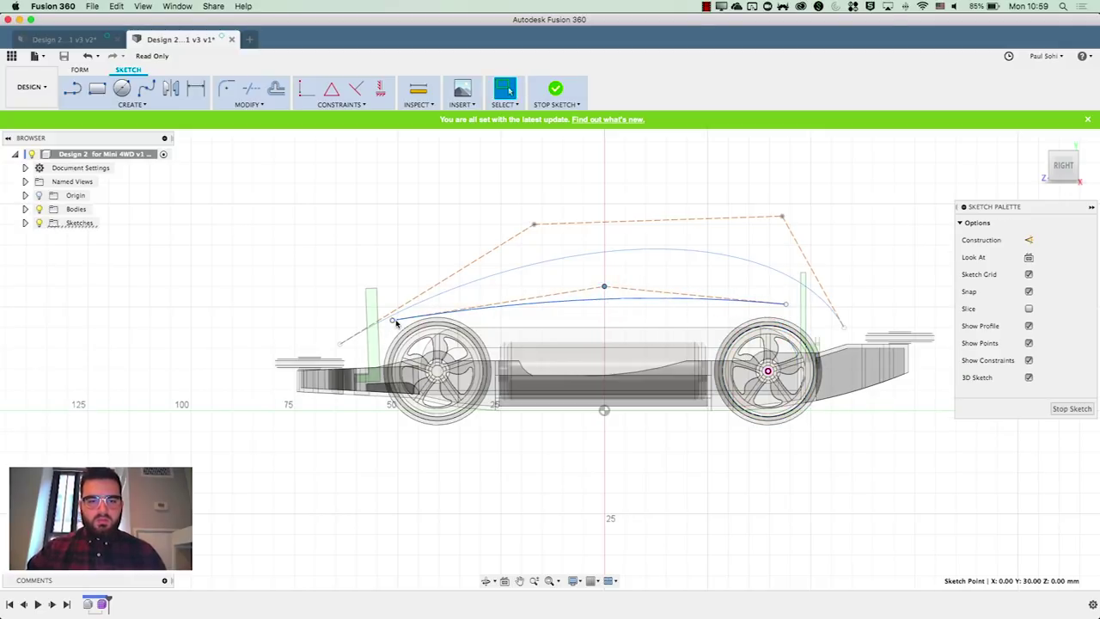
{"action": "left_click_drag", "start_coordinate": [392, 321], "coordinate": [480, 307]}
{"action": "left_click_drag", "start_coordinate": [605, 289], "coordinate": [604, 319]}
{"action": "left_click_drag", "start_coordinate": [785, 307], "coordinate": [787, 298]}
{"action": "left_click_drag", "start_coordinate": [604, 321], "coordinate": [630, 288]}
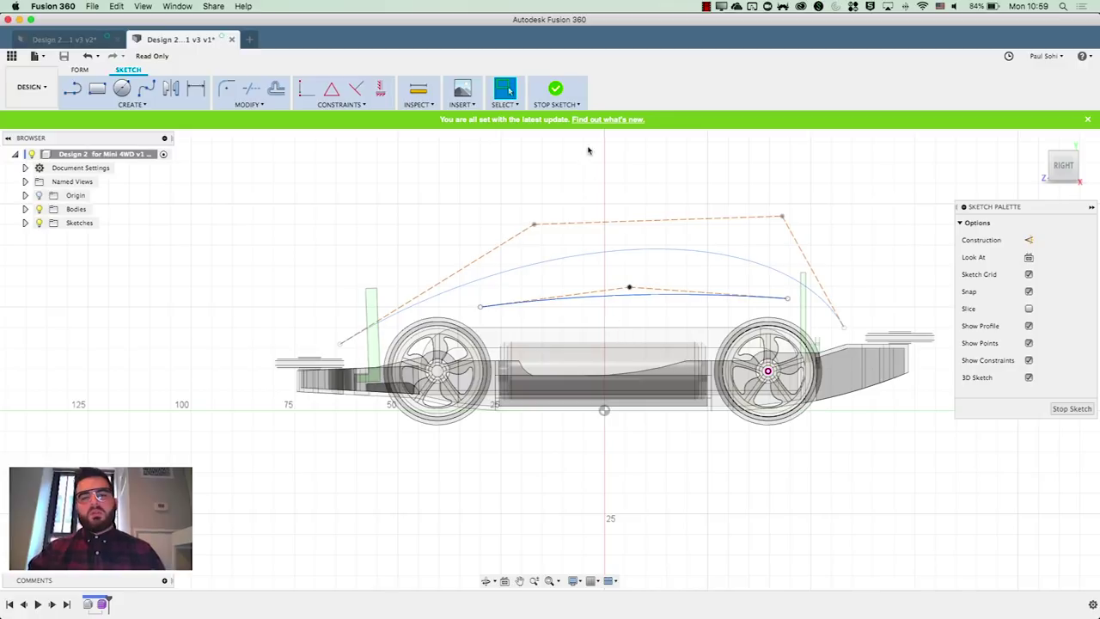
Finish the sketch and delete the dashed circle around the -Z wheel axle
{"action": "left_click", "coordinate": [563, 93]}
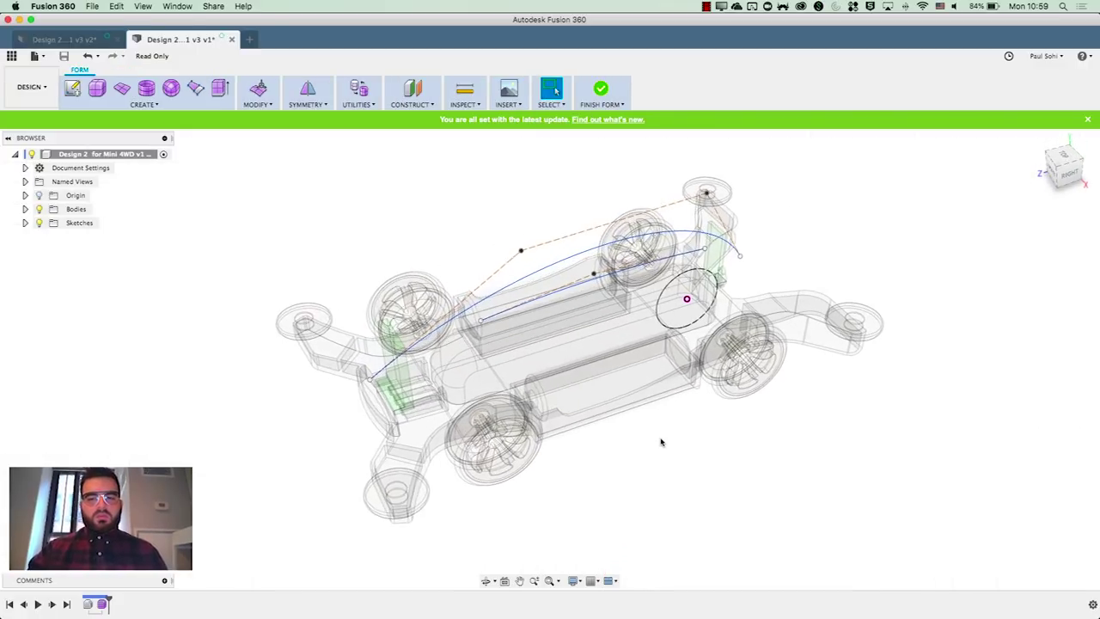
{"action": "left_click", "coordinate": [668, 282]}
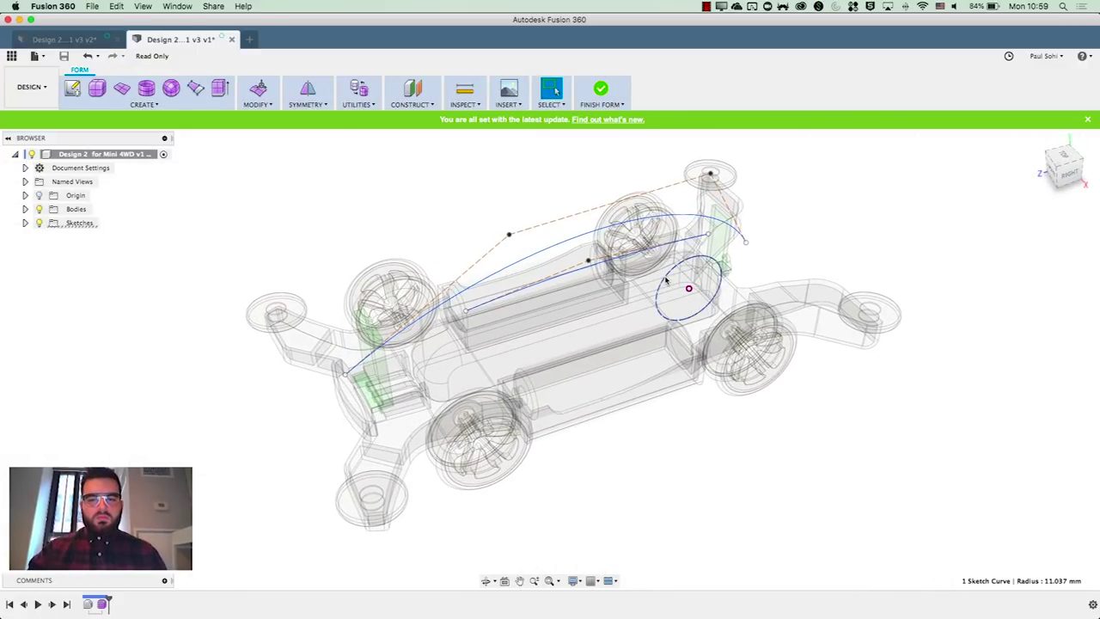
{"action": "left_click", "coordinate": [667, 280]}
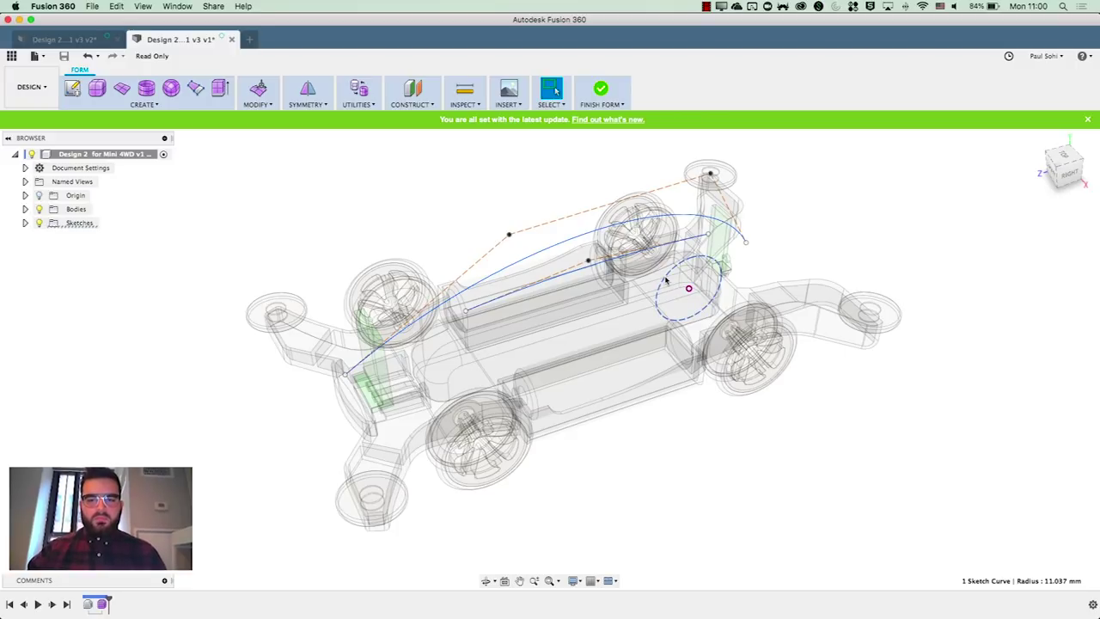
{"action": "key", "text": "Delete"}
Move the lower control point spline 15 mm sideways toward +X, off the chassis centre plane
{"action": "left_click", "coordinate": [586, 273]}
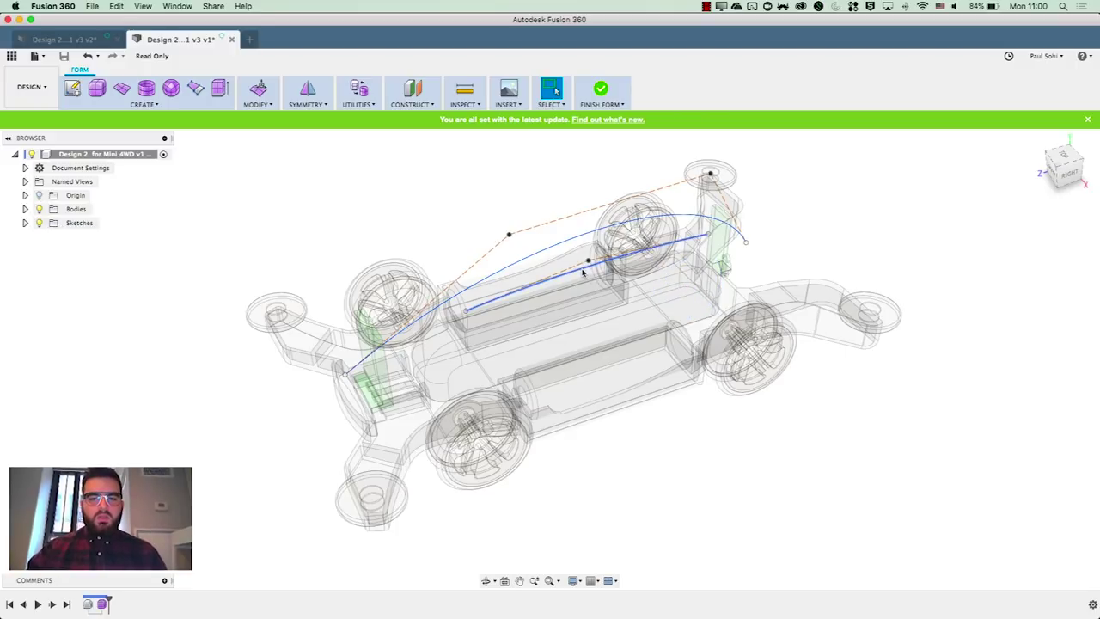
{"action": "right_click", "coordinate": [944, 243]}
{"action": "left_click", "coordinate": [923, 253]}
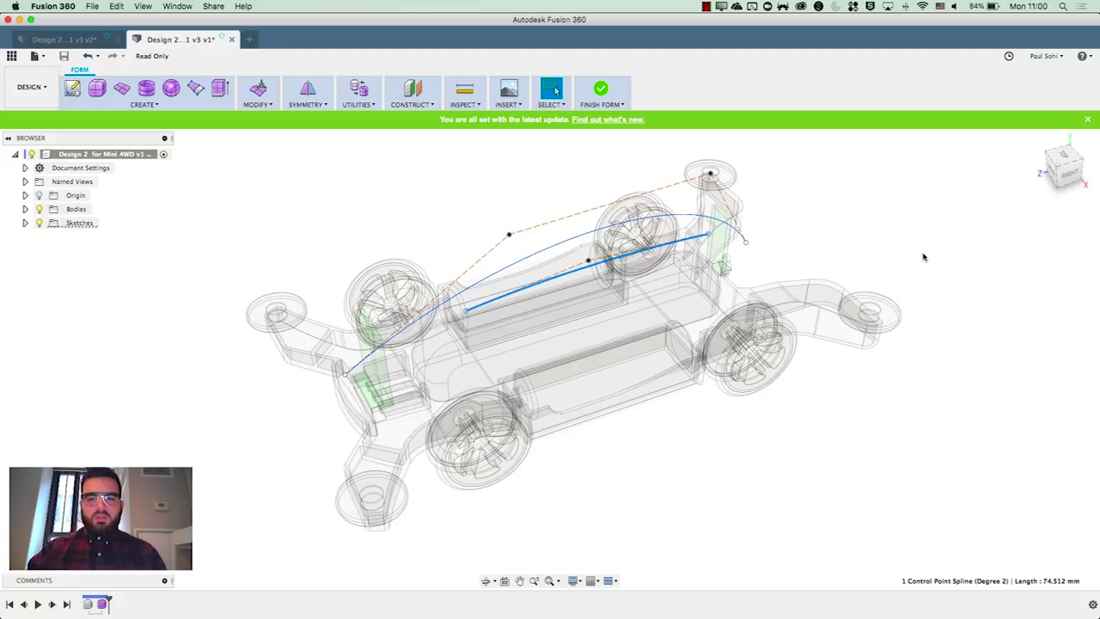
{"action": "left_click", "coordinate": [1048, 173]}
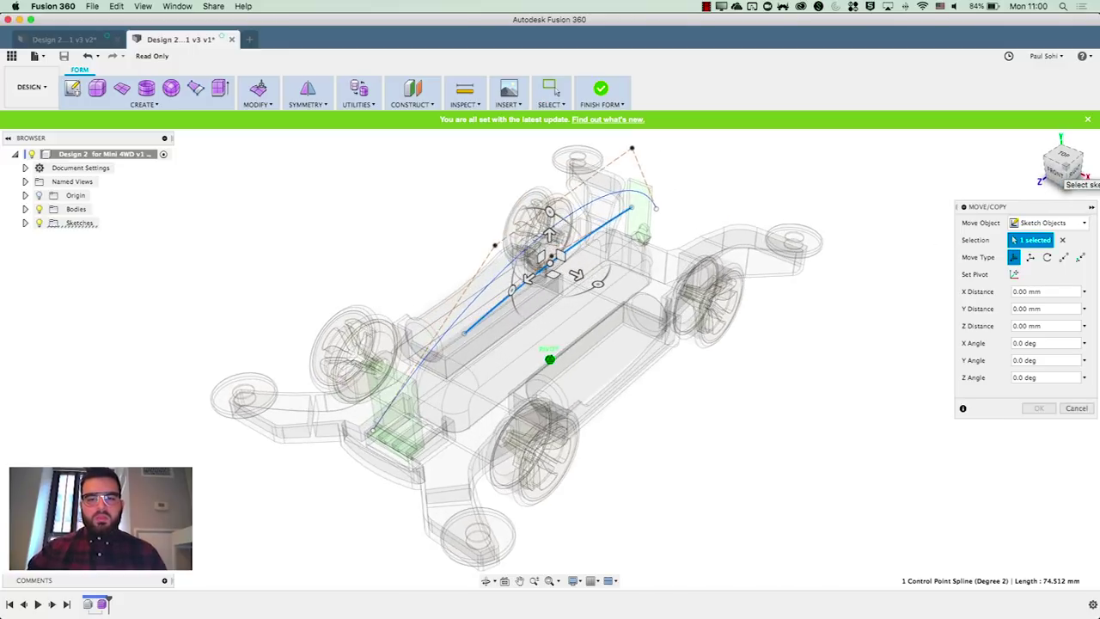
{"action": "left_click_drag", "start_coordinate": [576, 274], "coordinate": [623, 289]}
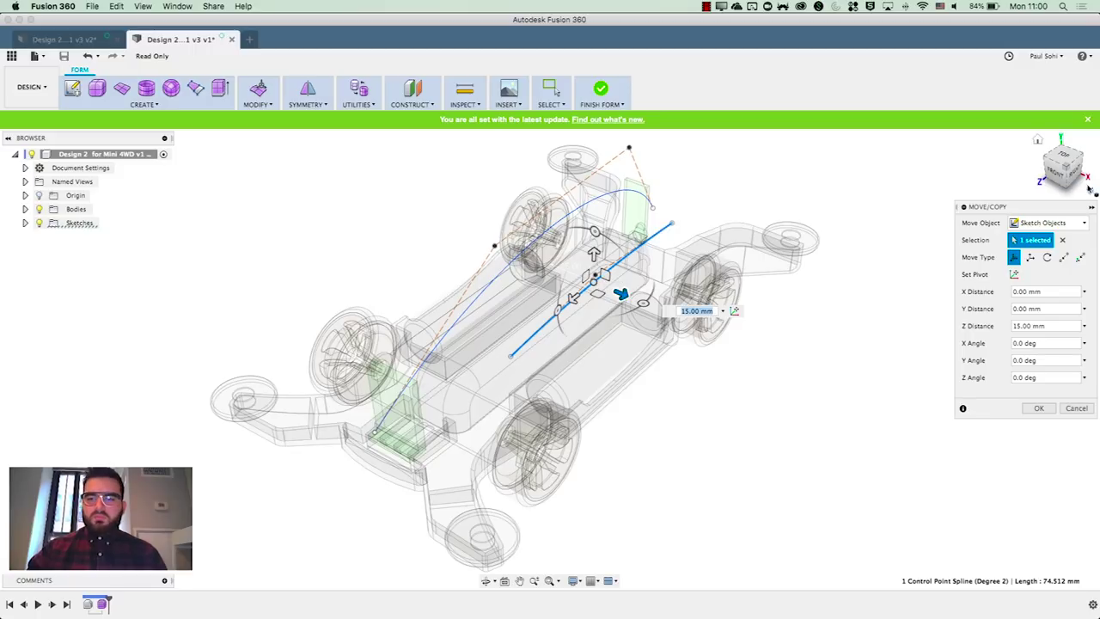
{"action": "left_click", "coordinate": [1036, 409]}
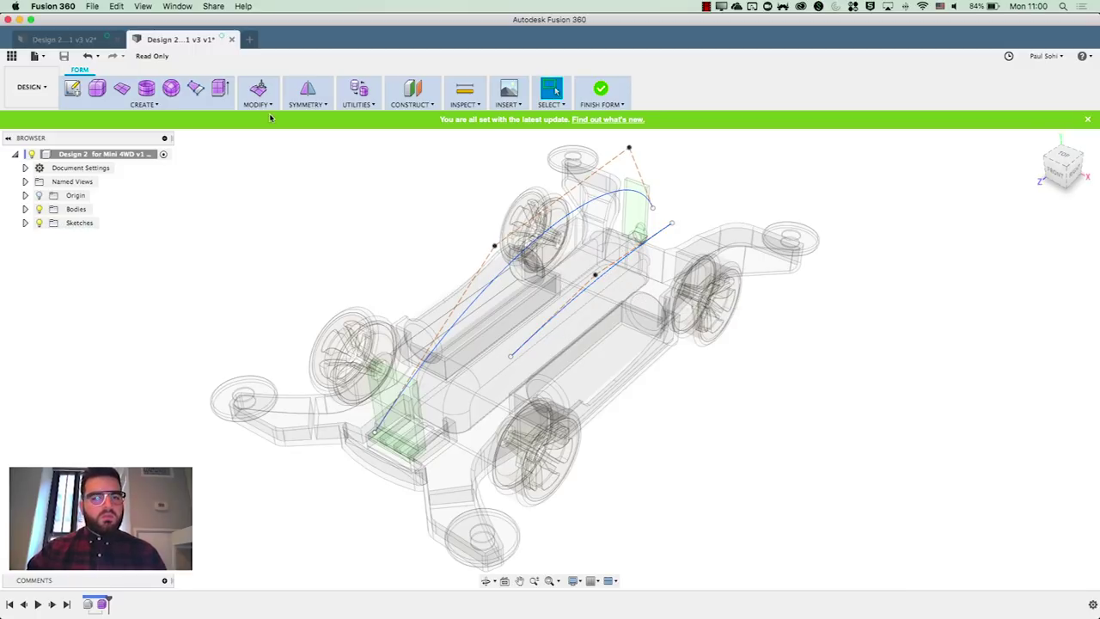
Create an offset plane at 0 mm from the hub face of the +X side front wheel and start a sketch on it
{"action": "left_click", "coordinate": [413, 90]}
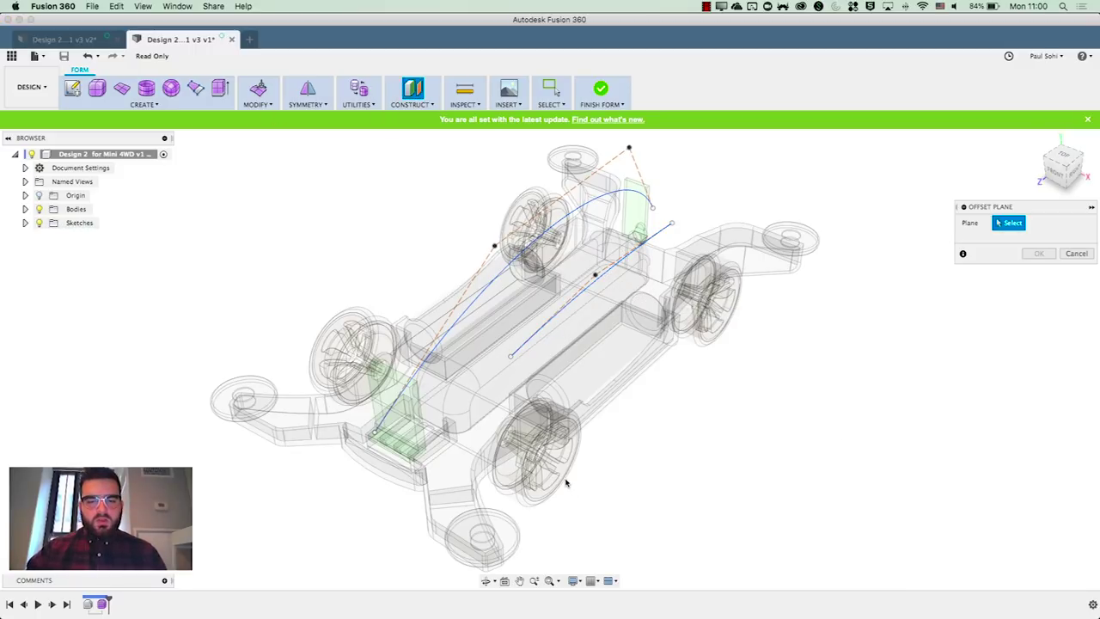
{"action": "left_click", "coordinate": [543, 458]}
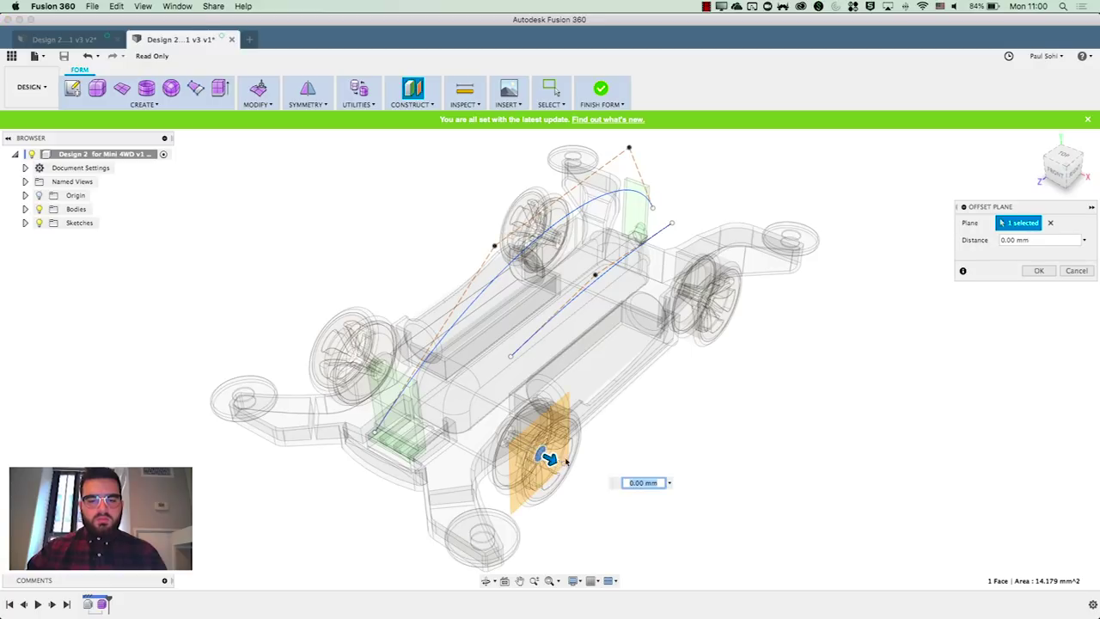
{"action": "left_click", "coordinate": [1040, 270]}
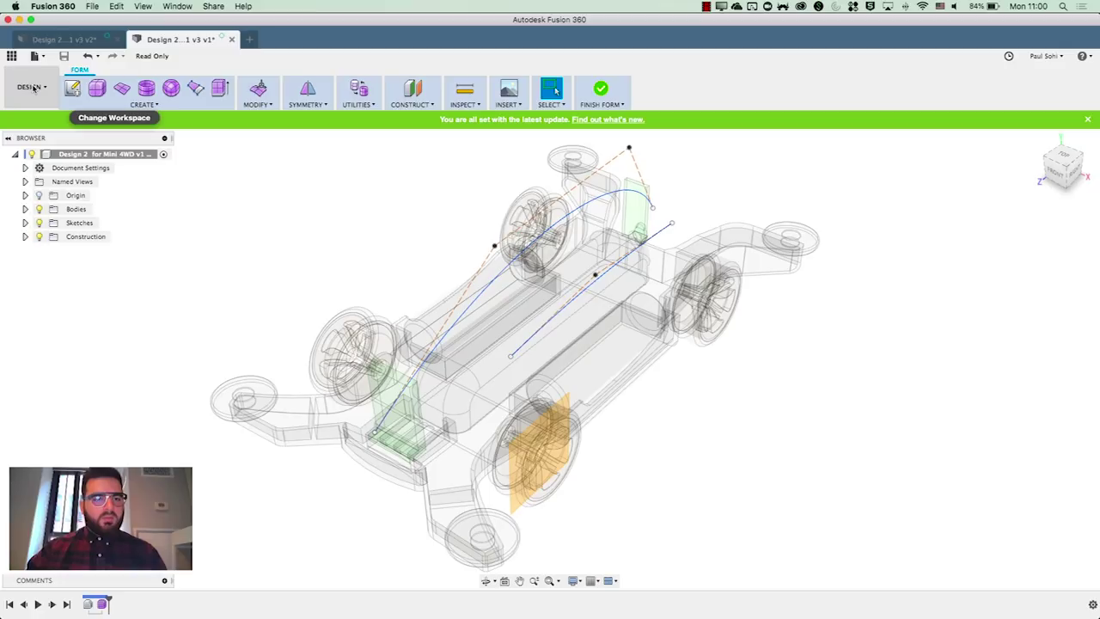
{"action": "left_click", "coordinate": [72, 87]}
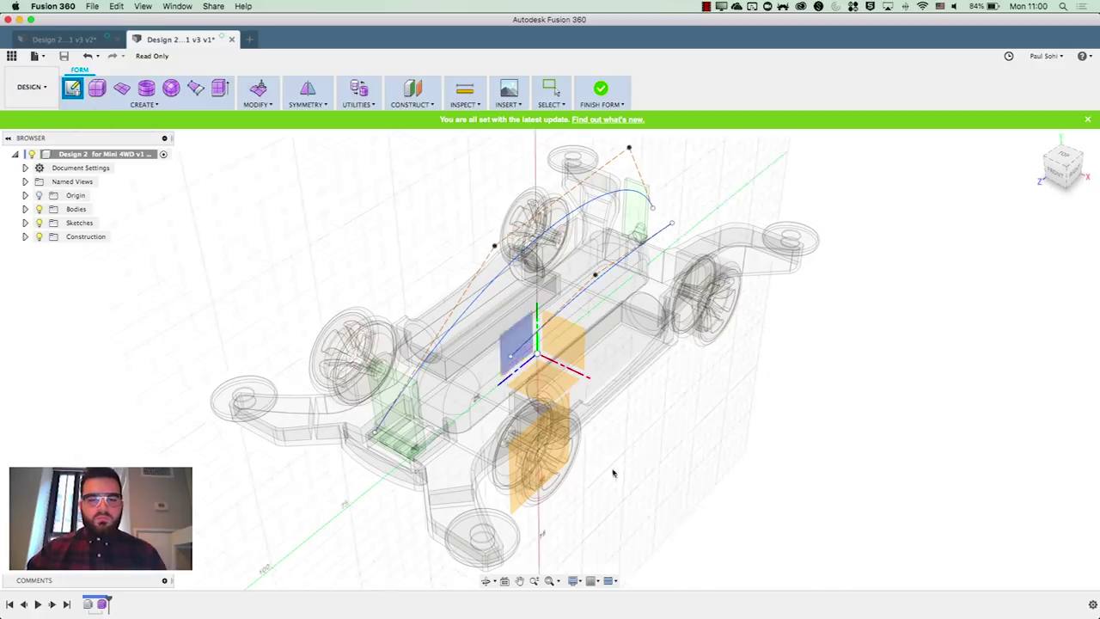
{"action": "left_click", "coordinate": [521, 469]}
{"action": "scroll", "coordinate": [609, 396], "scroll_direction": "up", "scroll_amount": 2}
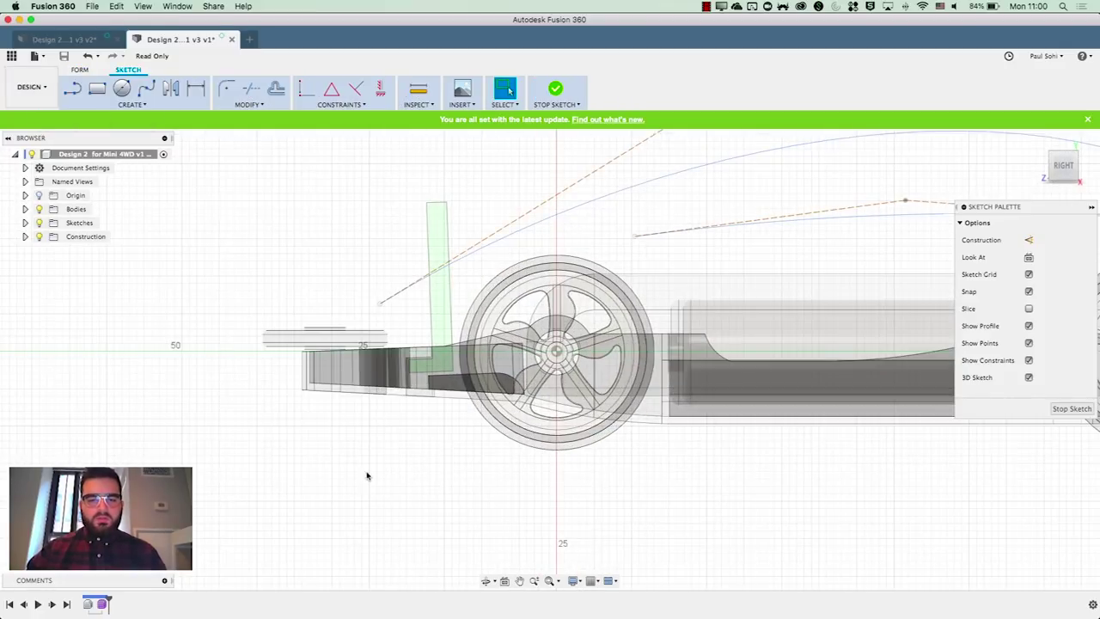
{"action": "left_click", "coordinate": [133, 104]}
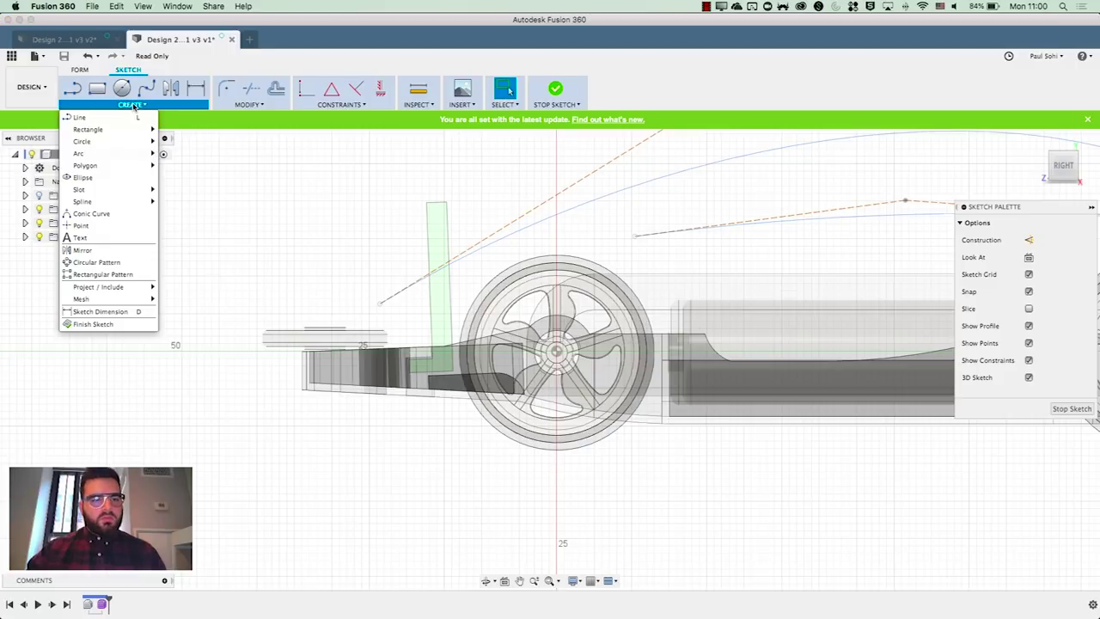
{"action": "mouse_move", "coordinate": [129, 153]}
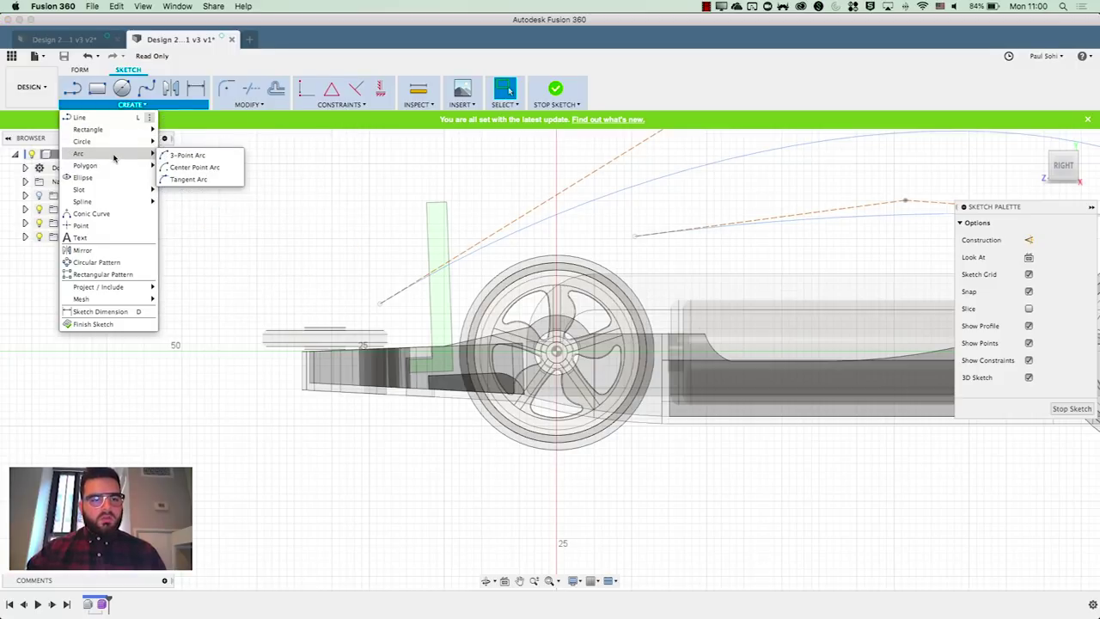
{"action": "left_click", "coordinate": [207, 169]}
{"action": "scroll", "coordinate": [564, 361], "scroll_direction": "up", "scroll_amount": 6}
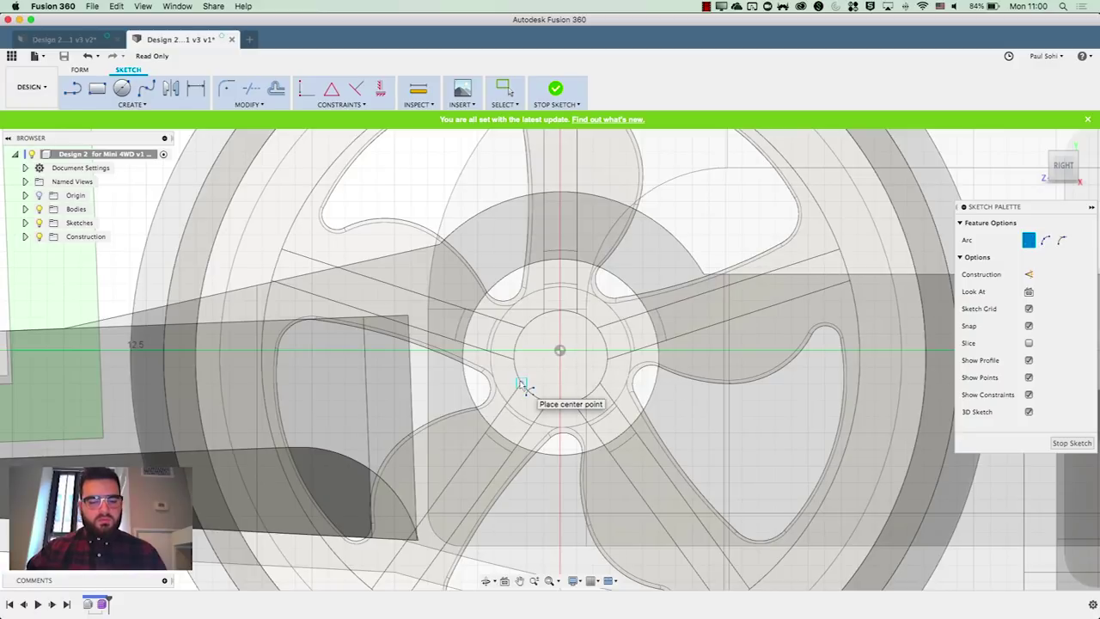
{"action": "key", "text": "Escape"}
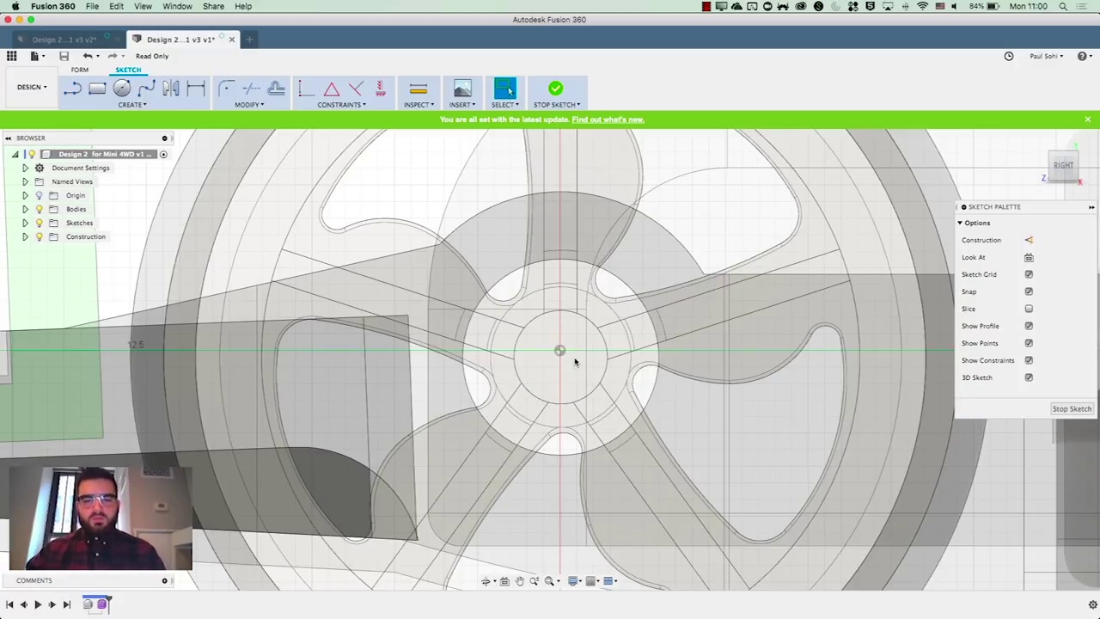
Project the front wheel's hub face and draw a 15 mm radius center point arc of about 216° over the wheel from its centre
{"action": "key", "text": "p"}
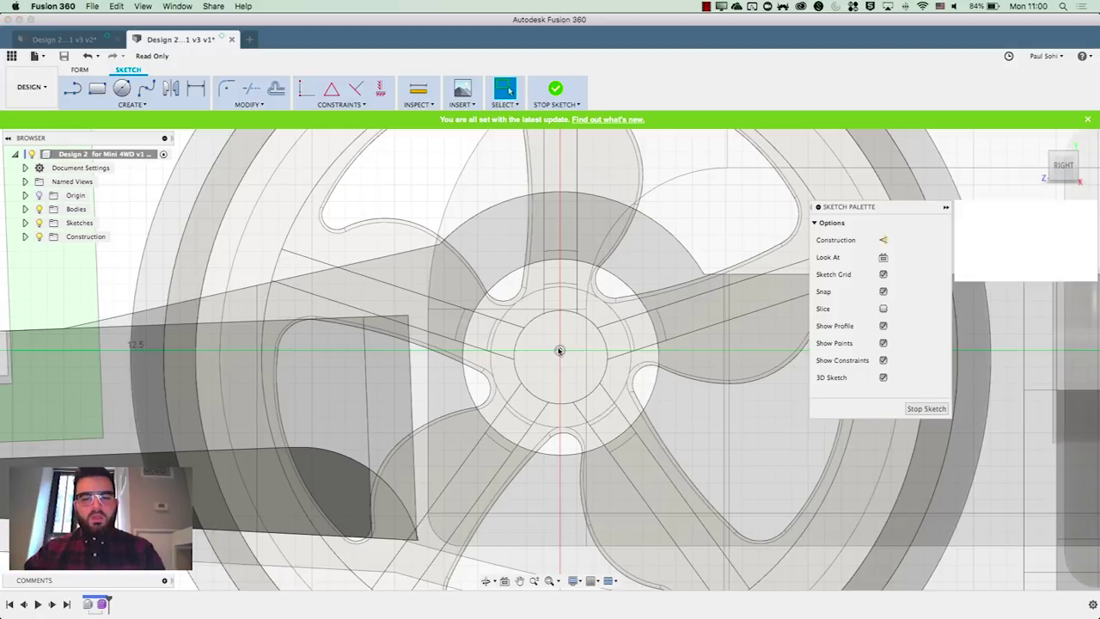
{"action": "left_click", "coordinate": [600, 341]}
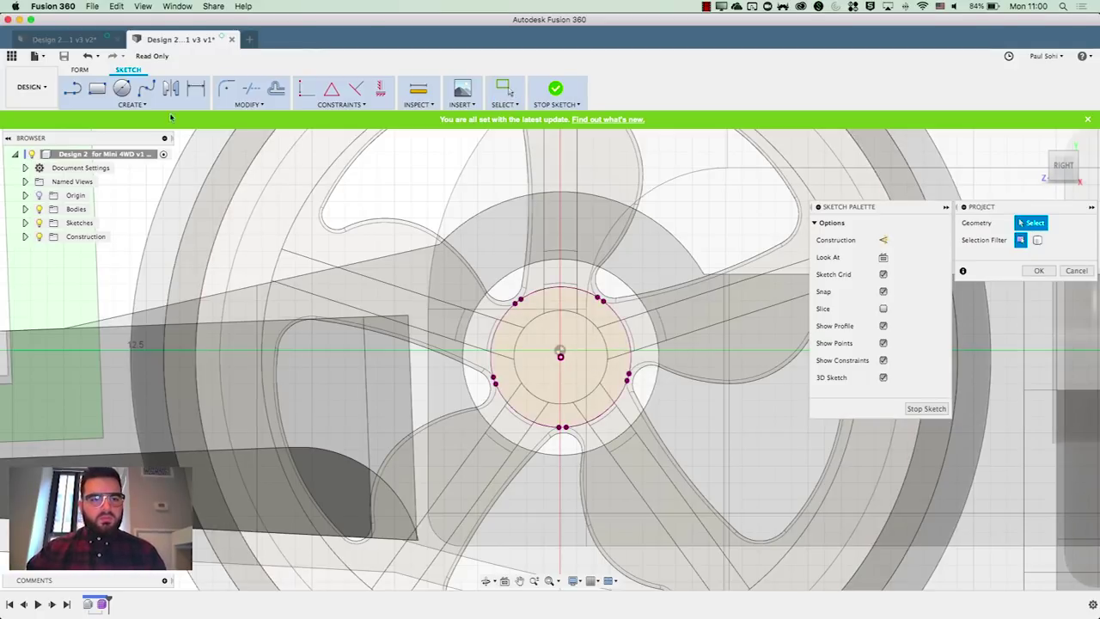
{"action": "left_click", "coordinate": [135, 104]}
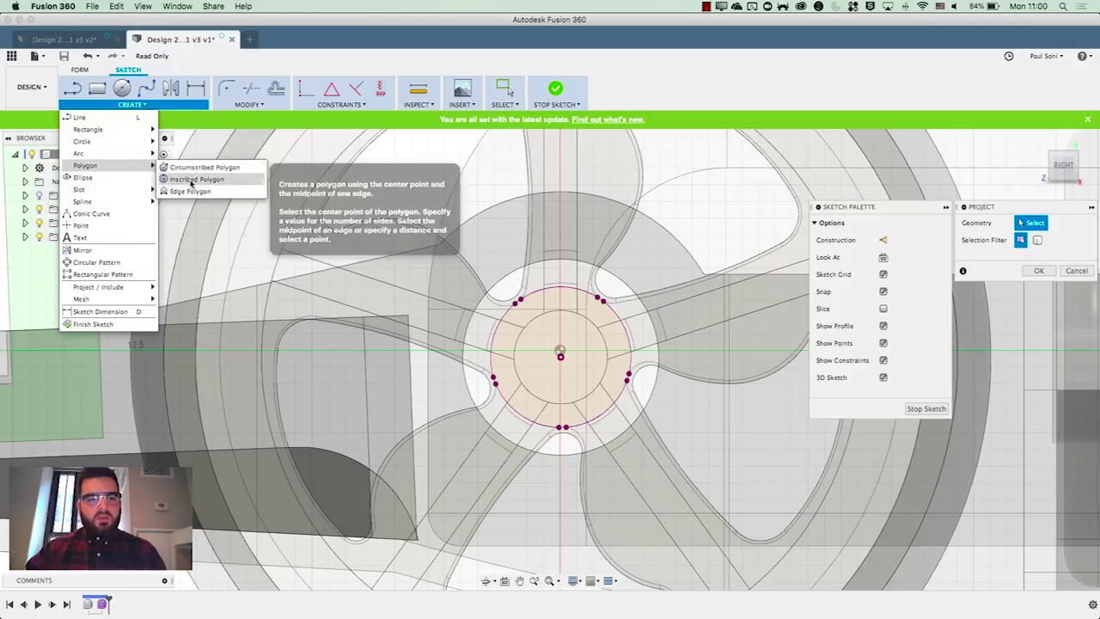
{"action": "mouse_move", "coordinate": [137, 153]}
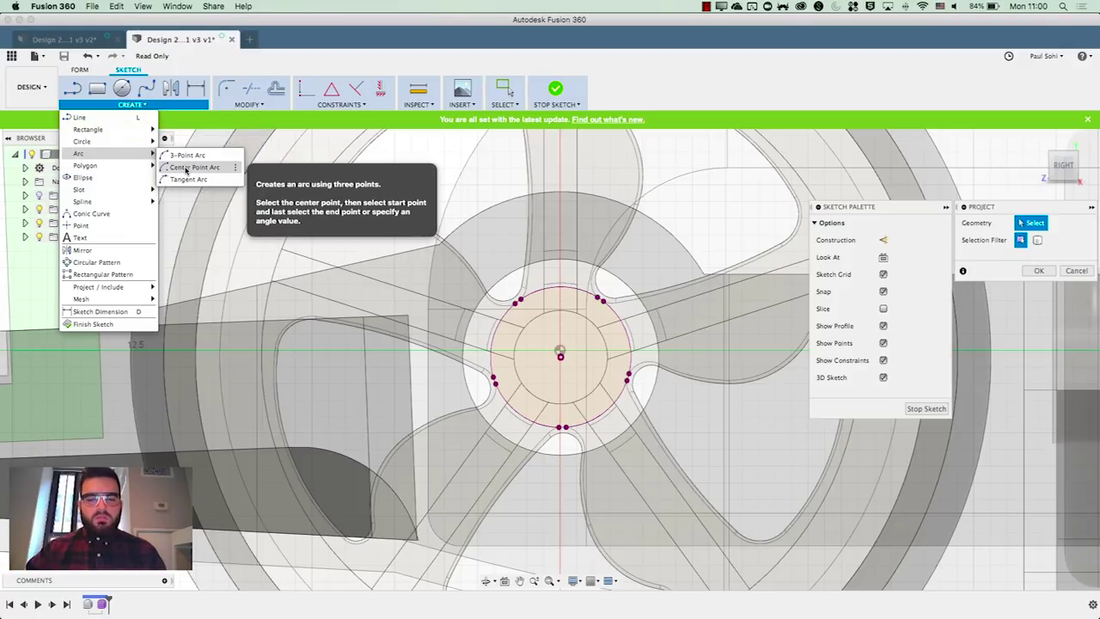
{"action": "left_click", "coordinate": [186, 169]}
{"action": "left_click", "coordinate": [560, 357]}
{"action": "scroll", "coordinate": [613, 410], "scroll_direction": "down", "scroll_amount": 5}
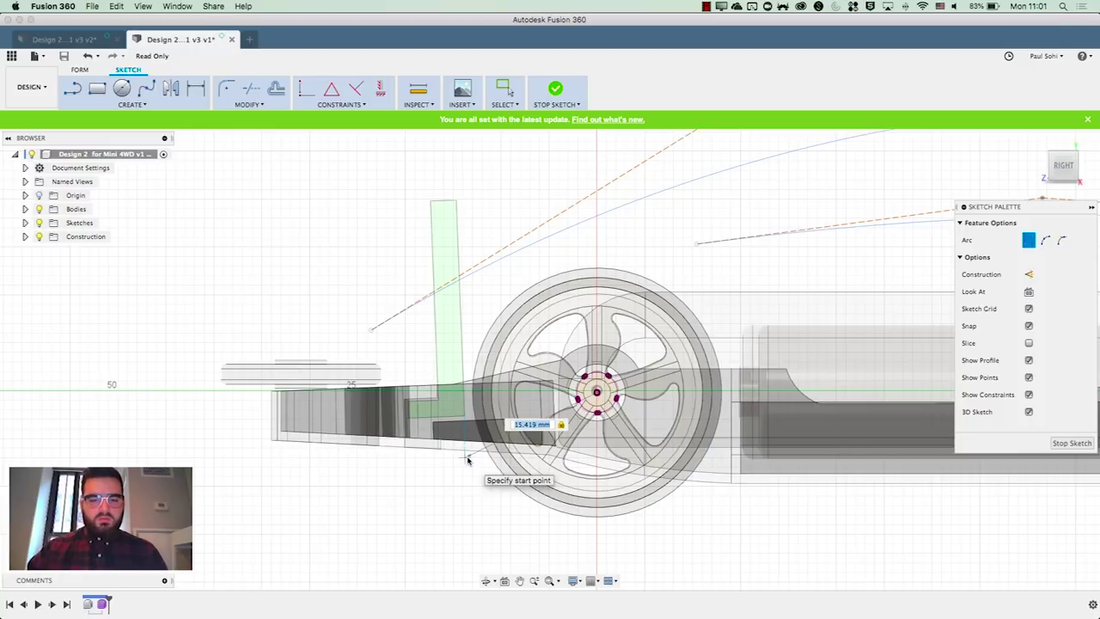
{"action": "type", "text": "5"}
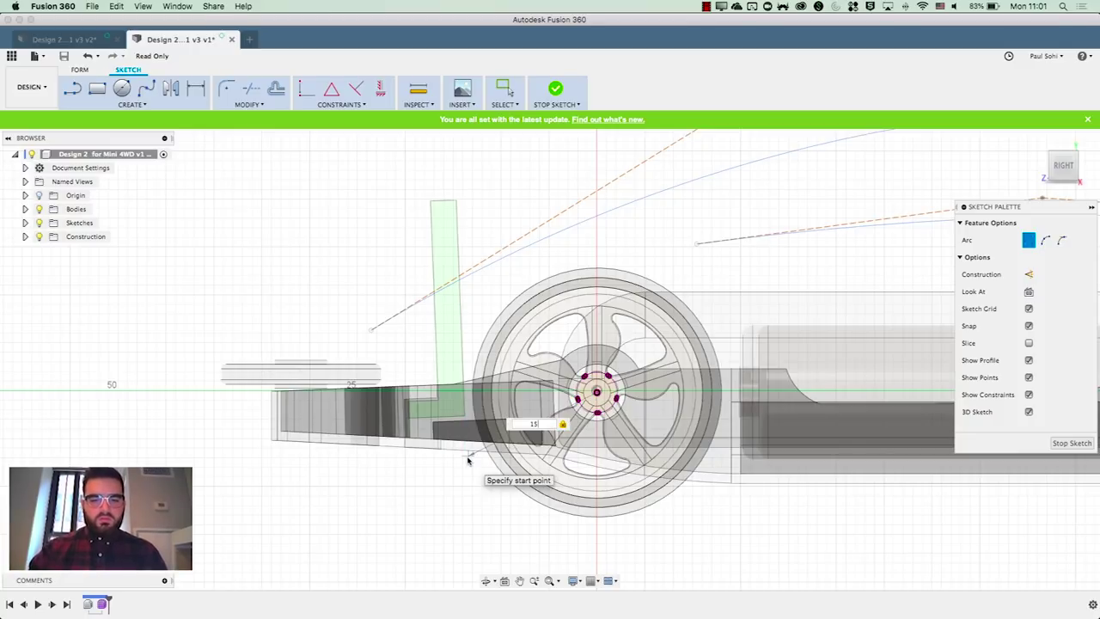
{"action": "key", "text": "Return"}
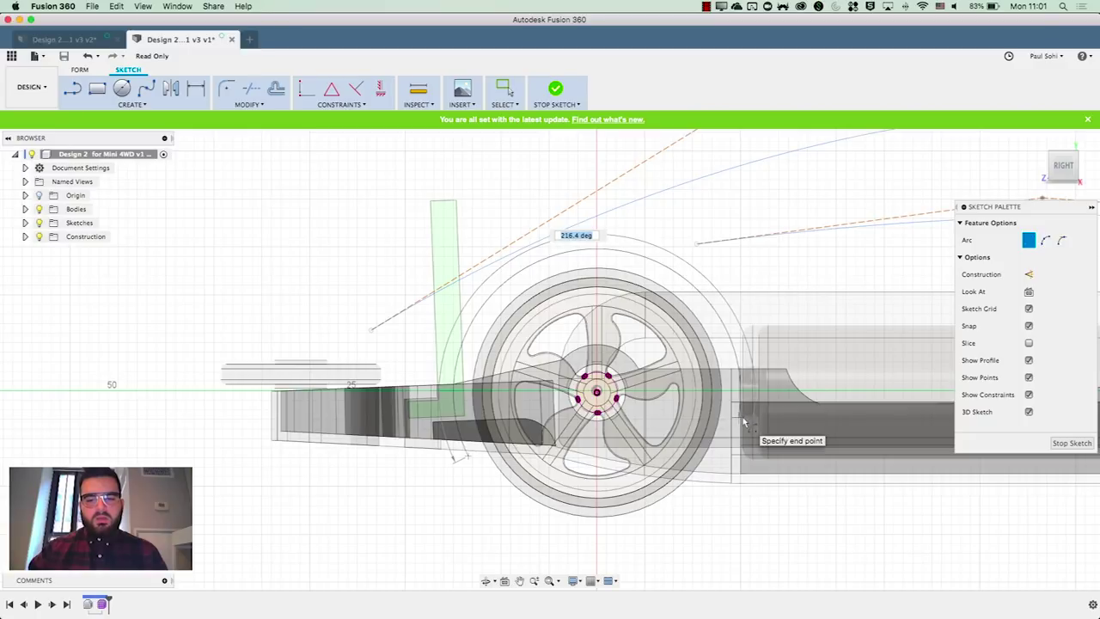
{"action": "left_click", "coordinate": [742, 424]}
Project the circular hub face of the -Z wheel into the same sketch
{"action": "scroll", "coordinate": [481, 430], "scroll_direction": "down", "scroll_amount": 5}
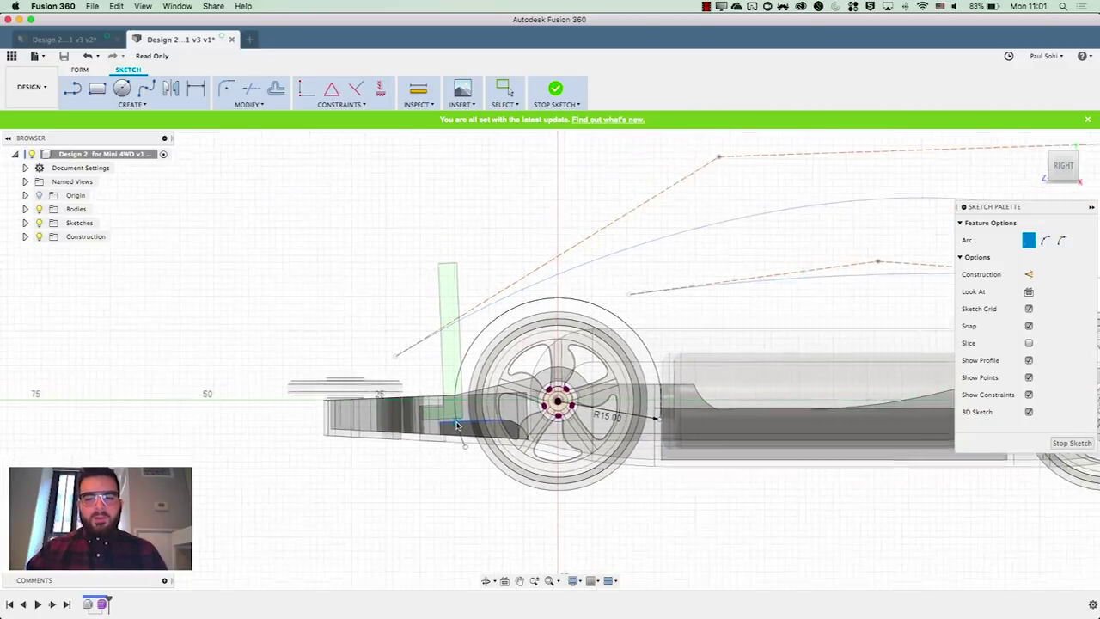
{"action": "scroll", "coordinate": [908, 437], "scroll_direction": "up", "scroll_amount": 10}
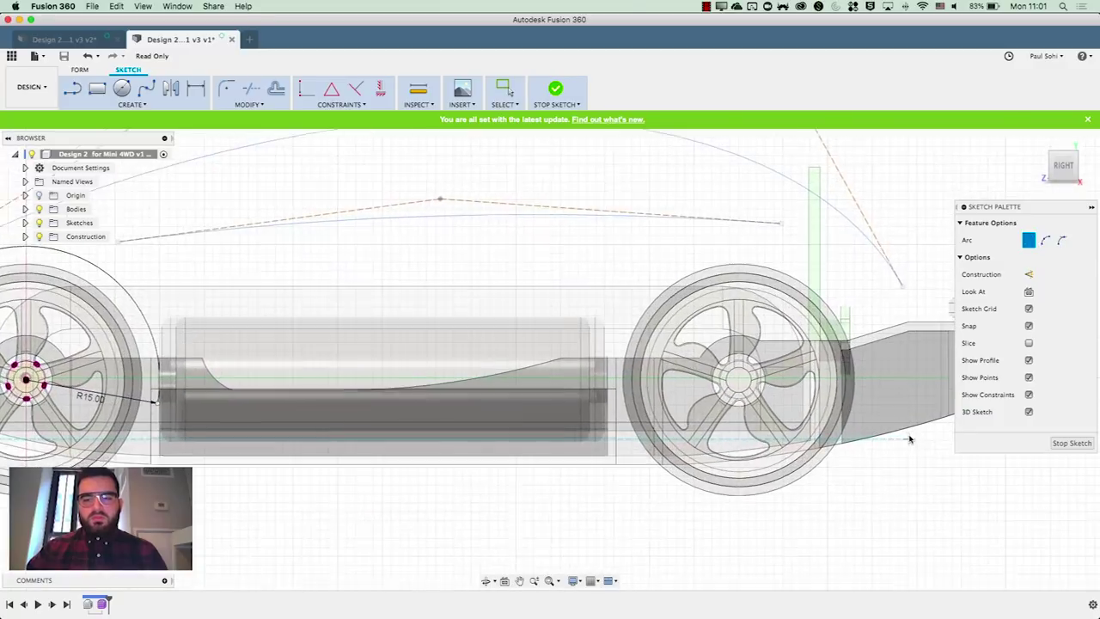
{"action": "key", "text": "o"}
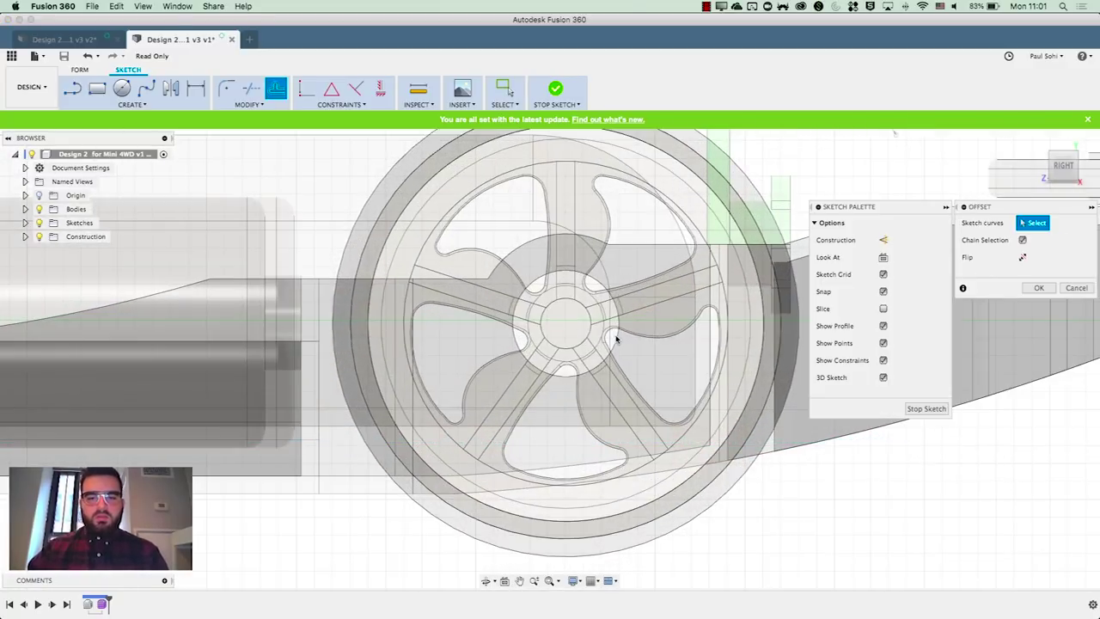
{"action": "key", "text": "p"}
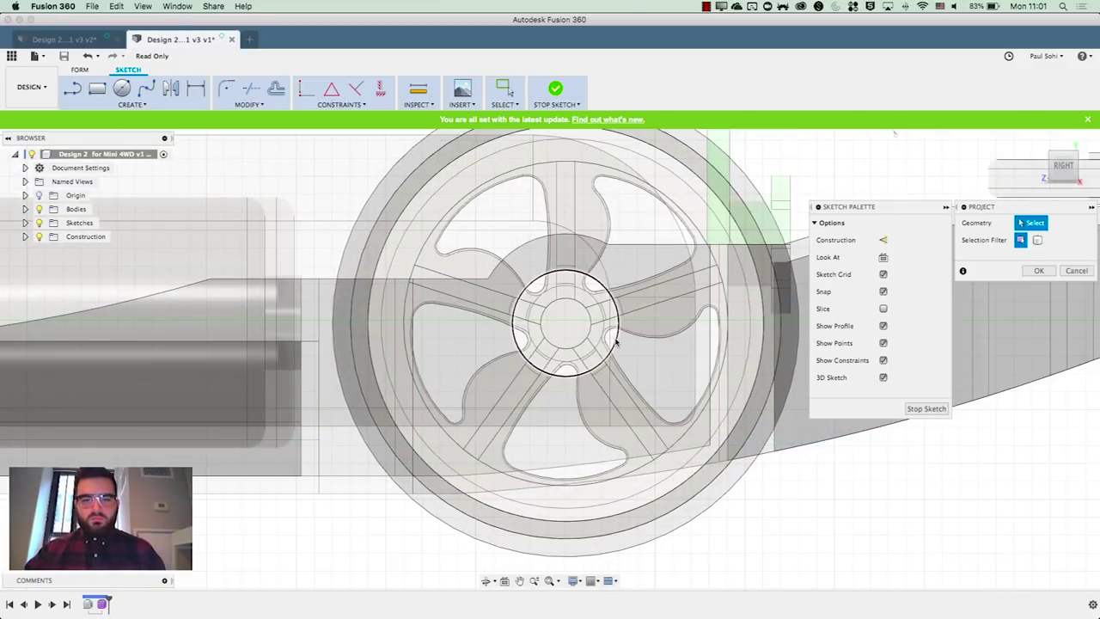
{"action": "left_click", "coordinate": [615, 342]}
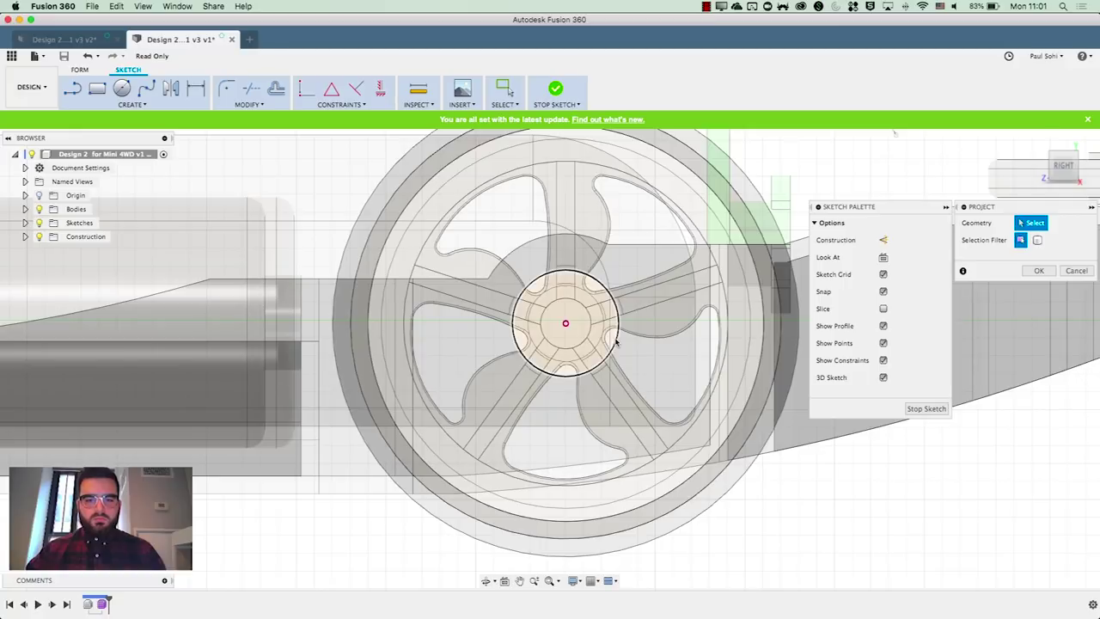
Draw a 15 mm radius center point arc over the -Z wheel from its projected centre and finish the sketch
{"action": "left_click", "coordinate": [159, 107]}
{"action": "mouse_move", "coordinate": [148, 153]}
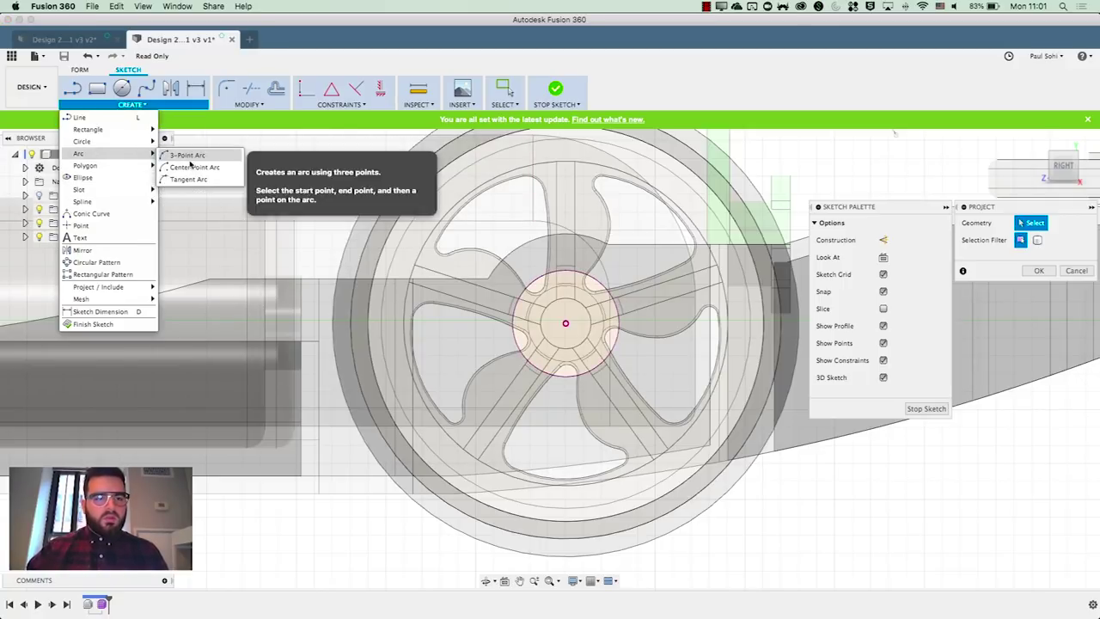
{"action": "left_click", "coordinate": [191, 168]}
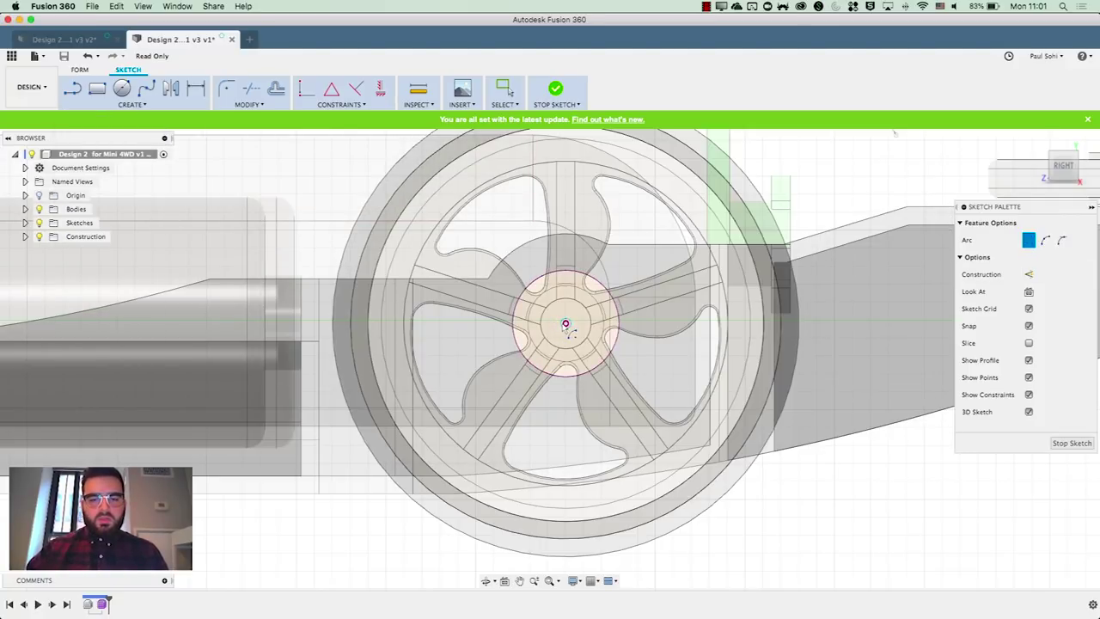
{"action": "left_click", "coordinate": [566, 324]}
{"action": "scroll", "coordinate": [550, 361], "scroll_direction": "down", "scroll_amount": 5}
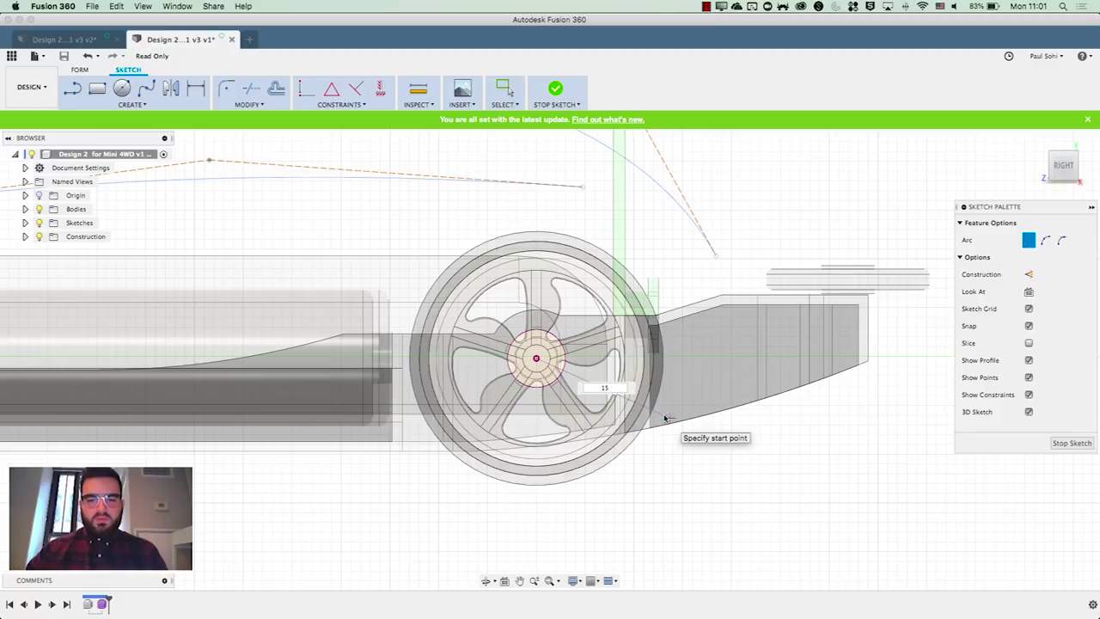
{"action": "left_click", "coordinate": [670, 419]}
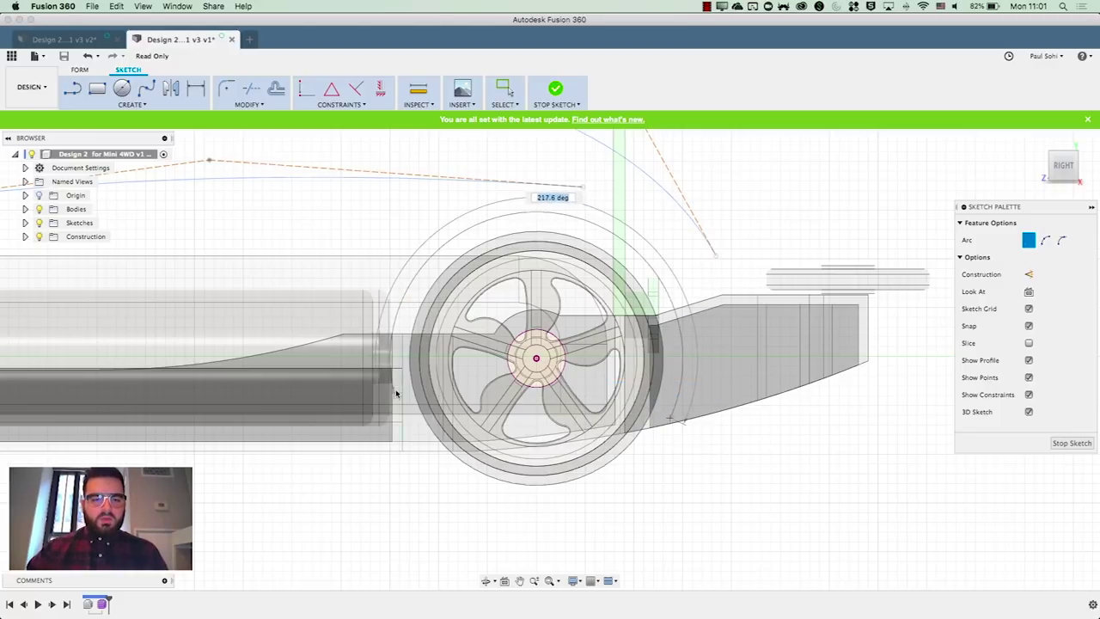
{"action": "left_click", "coordinate": [400, 415]}
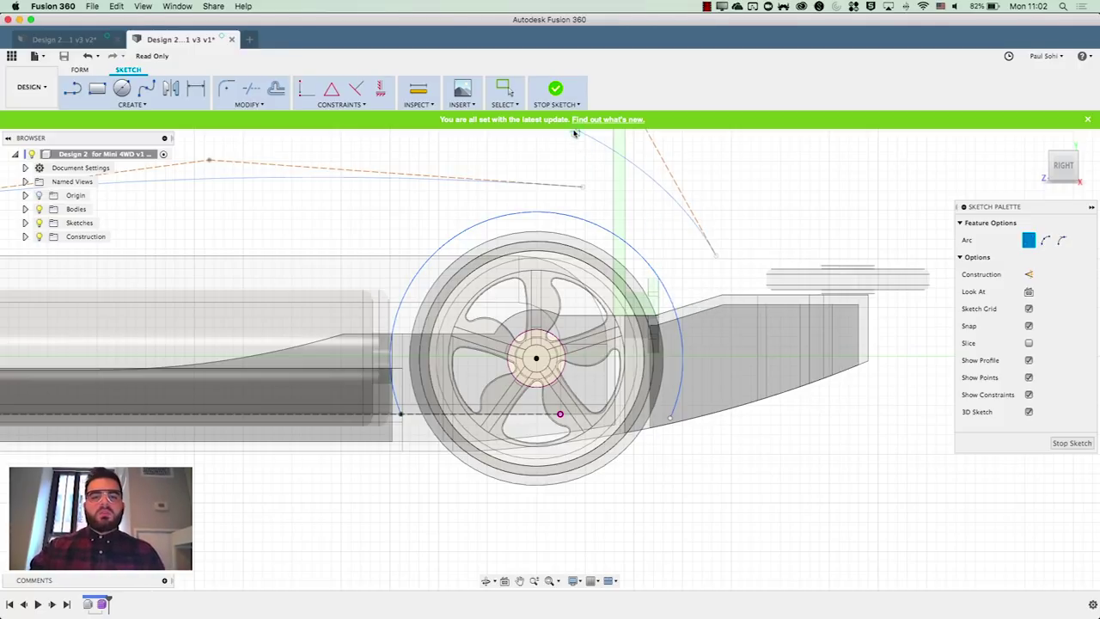
{"action": "left_click", "coordinate": [556, 89]}
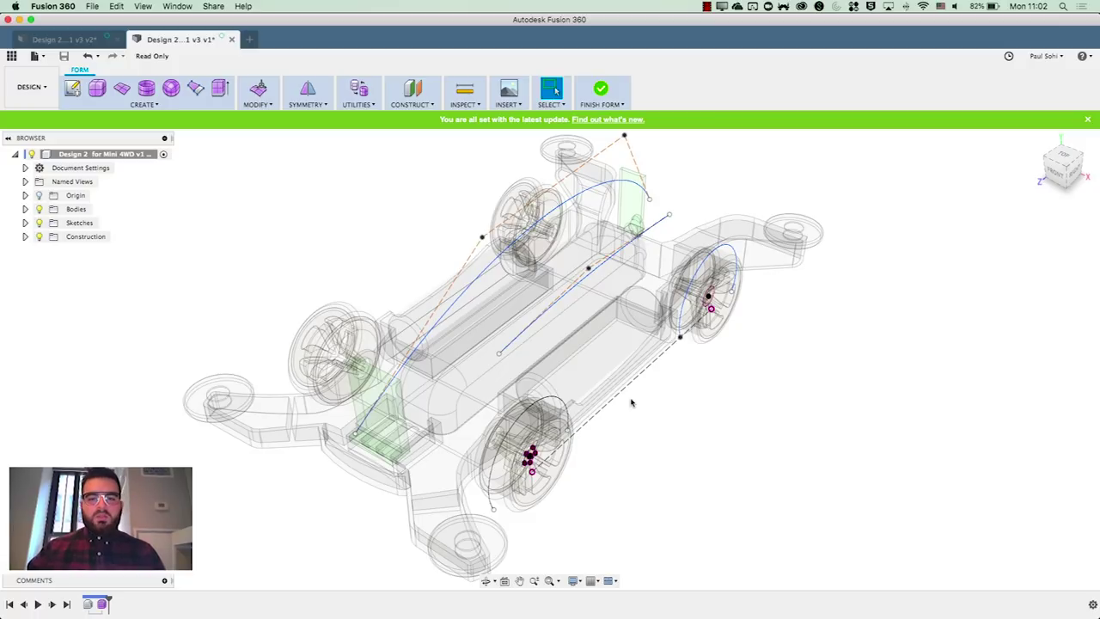
Extrude the long center spline by 10 mm at a 0° angle as a form surface with 8 faces
{"action": "left_click", "coordinate": [220, 89]}
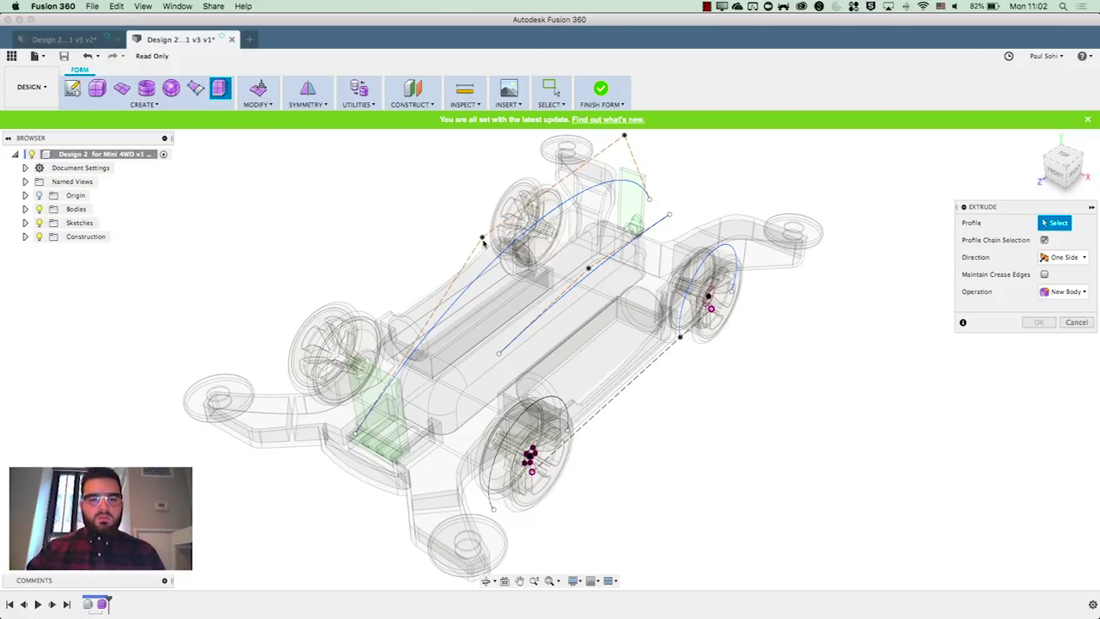
{"action": "left_click", "coordinate": [484, 274]}
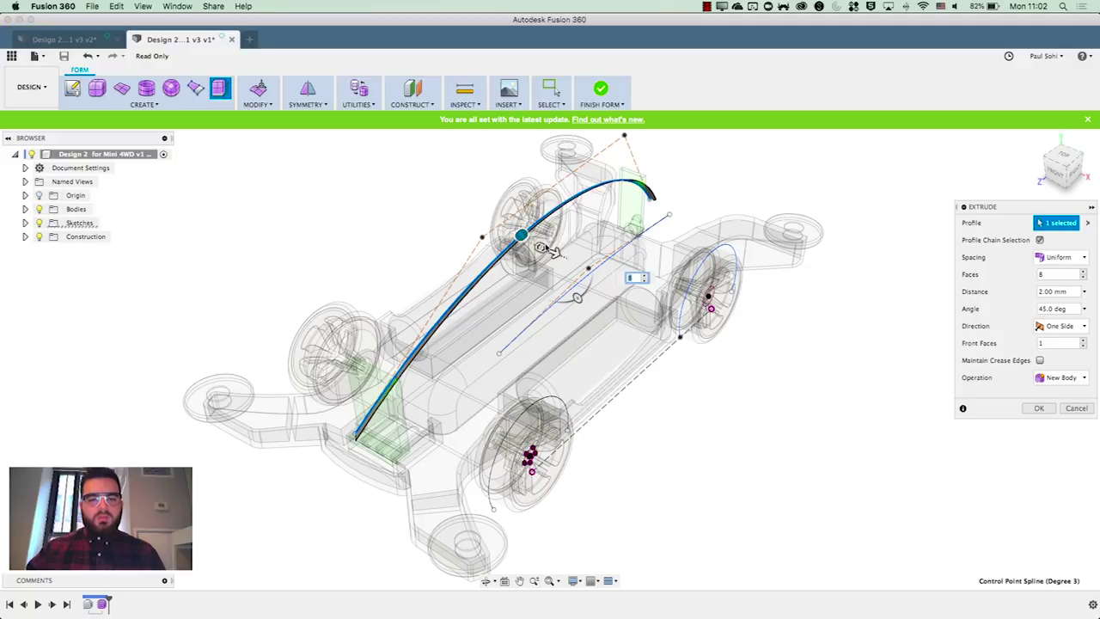
{"action": "left_click_drag", "start_coordinate": [554, 252], "coordinate": [581, 263]}
{"action": "left_click", "coordinate": [1075, 310]}
{"action": "type", "text": "0"}
{"action": "left_click", "coordinate": [1044, 273]}
{"action": "left_click", "coordinate": [1049, 275]}
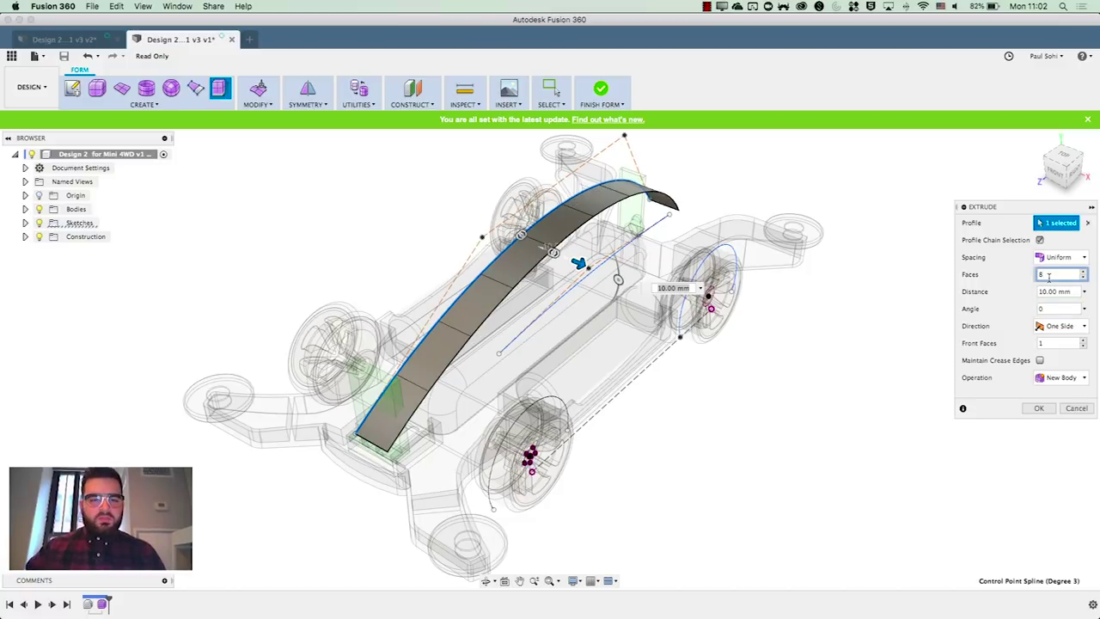
Try Curvature spacing for the faces of the long center strip
{"action": "left_click", "coordinate": [1053, 258]}
{"action": "left_click", "coordinate": [1049, 284]}
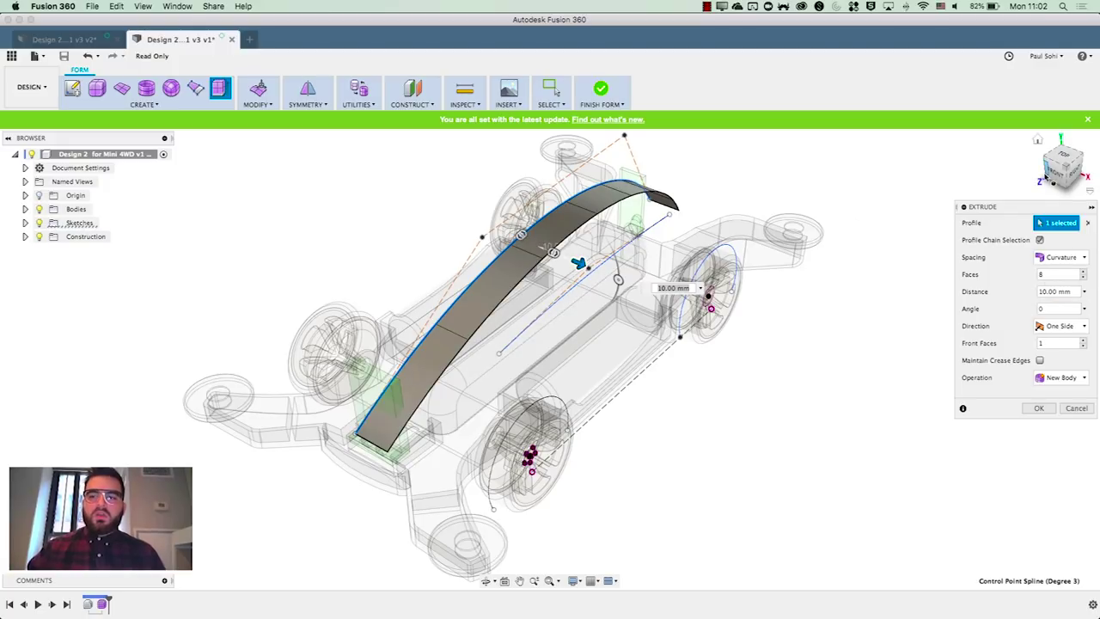
{"action": "left_click", "coordinate": [1044, 177]}
{"action": "left_click_drag", "start_coordinate": [1064, 167], "coordinate": [1040, 173]}
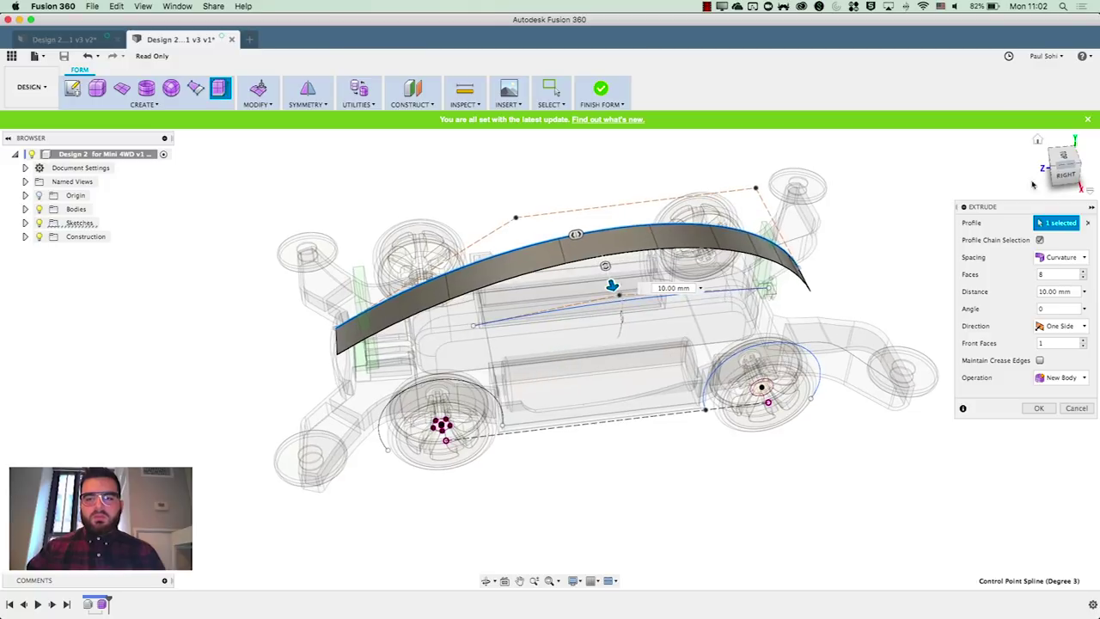
{"action": "scroll", "coordinate": [737, 221], "scroll_direction": "up", "scroll_amount": 4}
Set the center strip's face spacing to Uniform and complete the extrusion as a new body
{"action": "left_click", "coordinate": [1057, 256]}
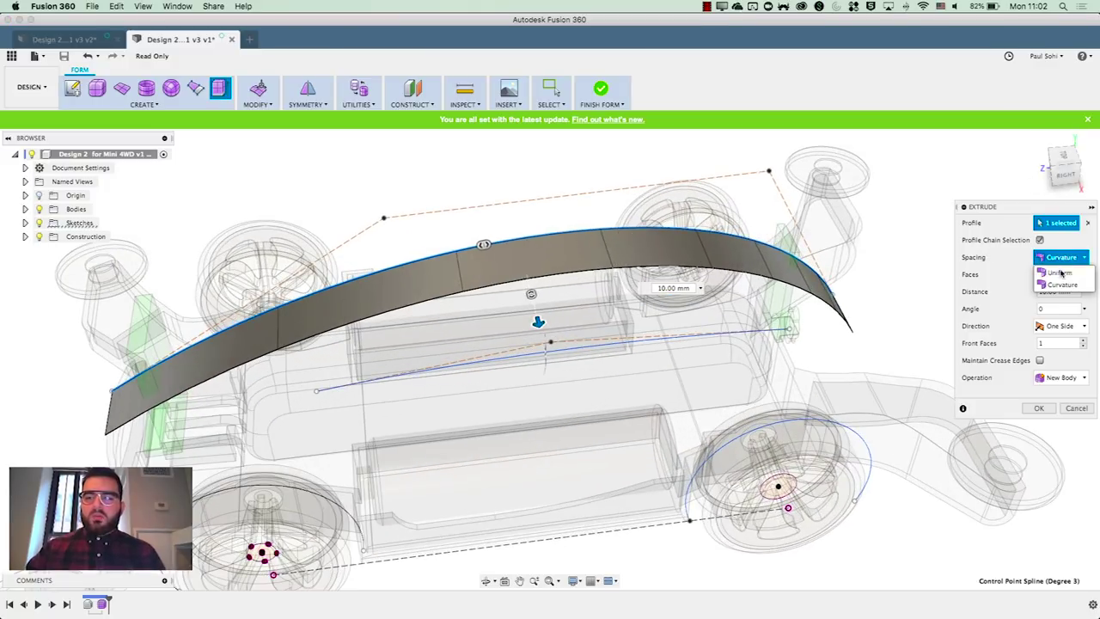
{"action": "left_click", "coordinate": [1042, 273]}
{"action": "scroll", "coordinate": [537, 194], "scroll_direction": "down", "scroll_amount": 5}
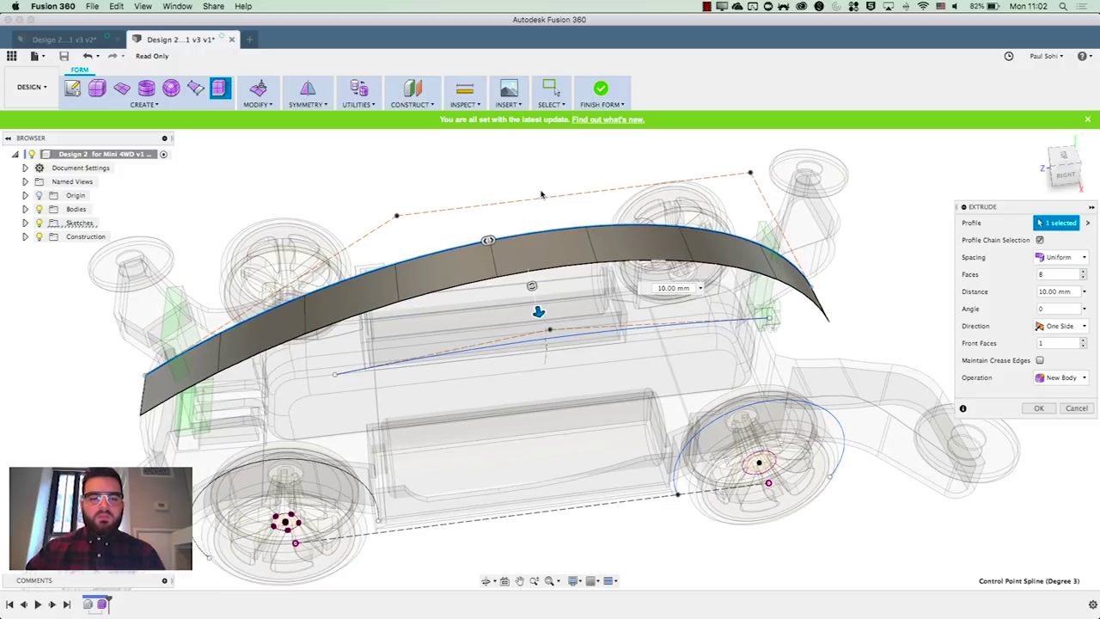
{"action": "scroll", "coordinate": [290, 321], "scroll_direction": "up", "scroll_amount": 2}
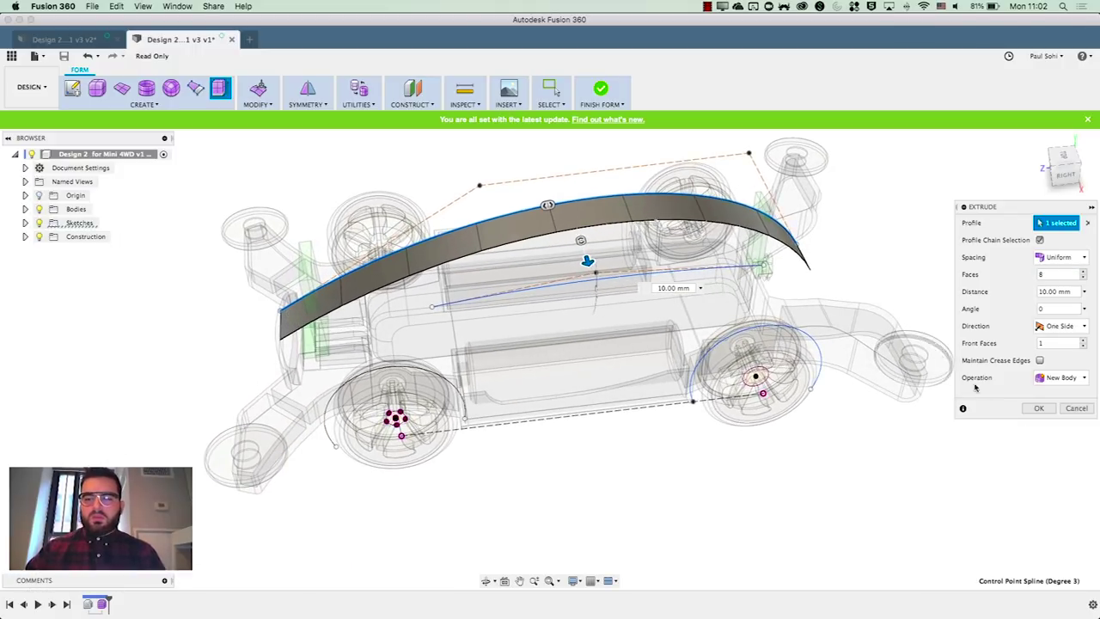
{"action": "left_click", "coordinate": [1038, 408]}
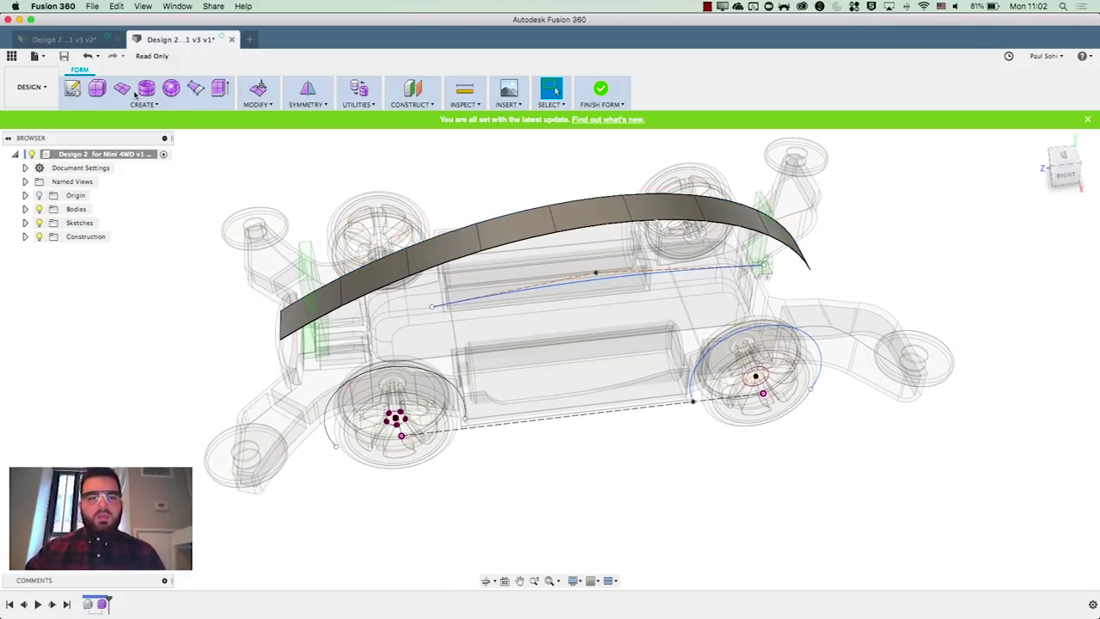
Extrude the shorter side spline by 10 mm at a 0° angle as a uniformly spaced surface with 6 faces
{"action": "left_click", "coordinate": [219, 88]}
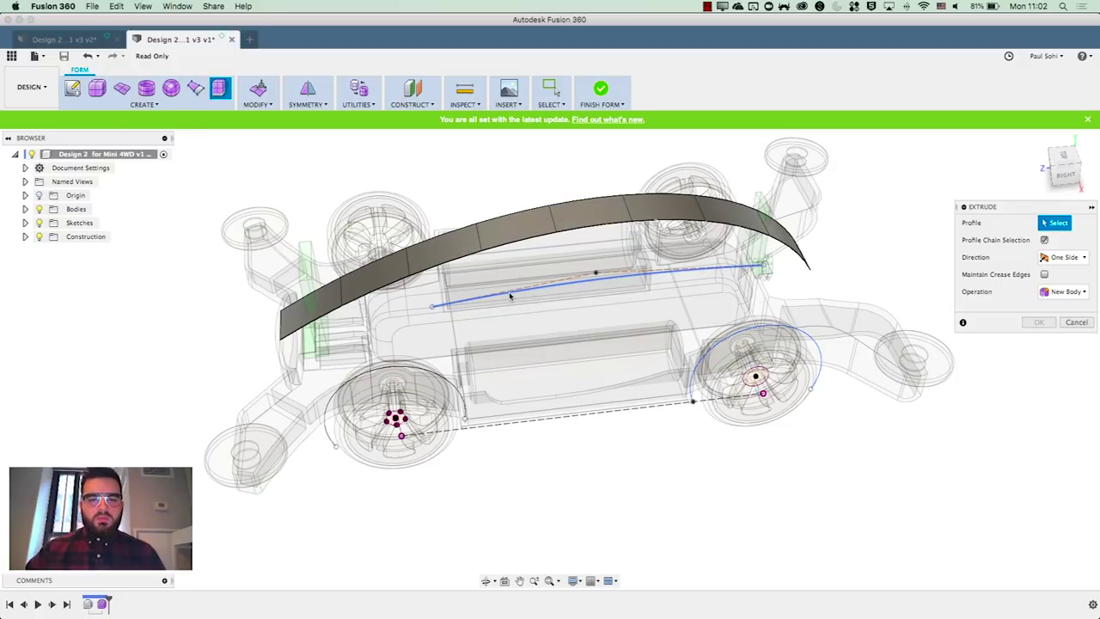
{"action": "left_click", "coordinate": [516, 296]}
{"action": "left_click_drag", "start_coordinate": [602, 293], "coordinate": [607, 320]}
{"action": "middle_click_drag", "start_coordinate": [551, 359], "coordinate": [593, 344], "text": "shift"}
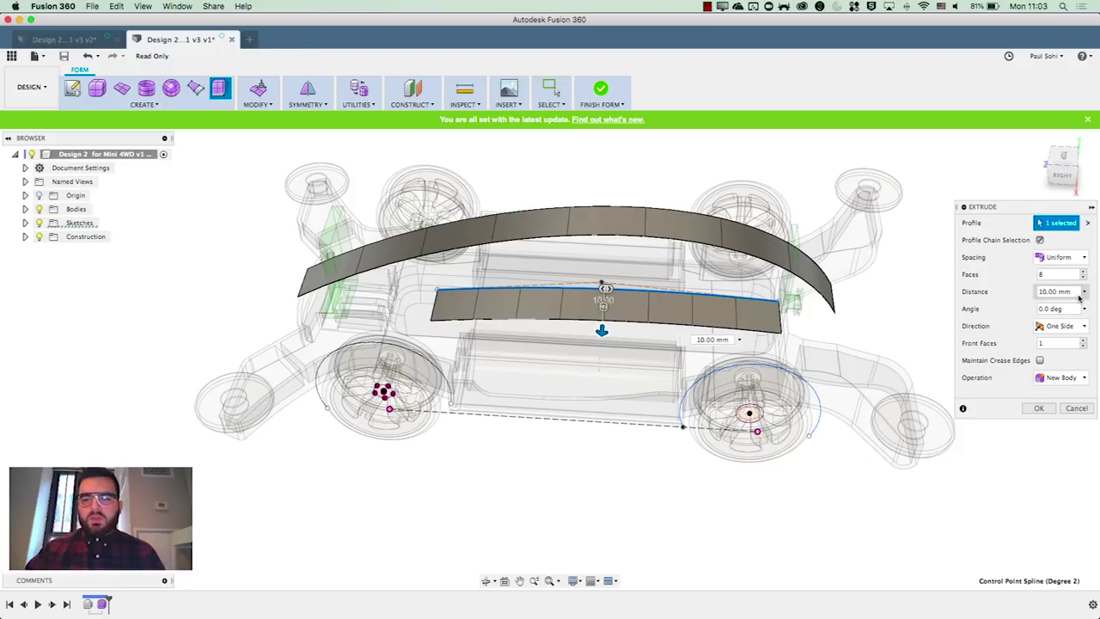
{"action": "left_click", "coordinate": [1069, 277]}
{"action": "key", "text": "Return"}
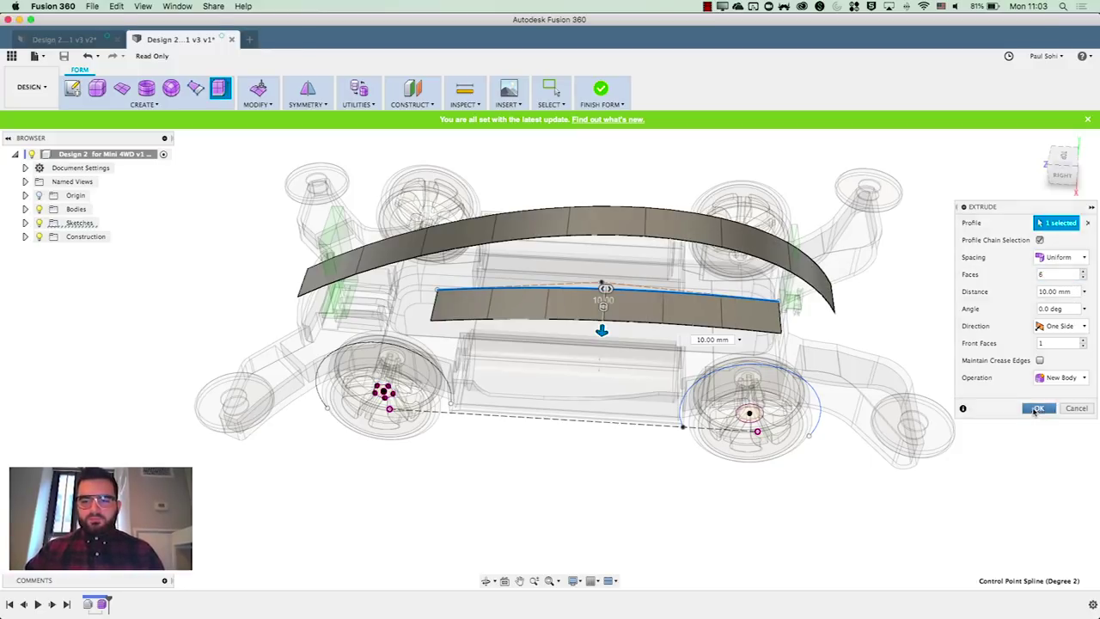
{"action": "left_click", "coordinate": [1037, 409]}
Extrude the front wheel's arch arc by -2 mm at a 45° angle with 3 faces
{"action": "left_click", "coordinate": [219, 89]}
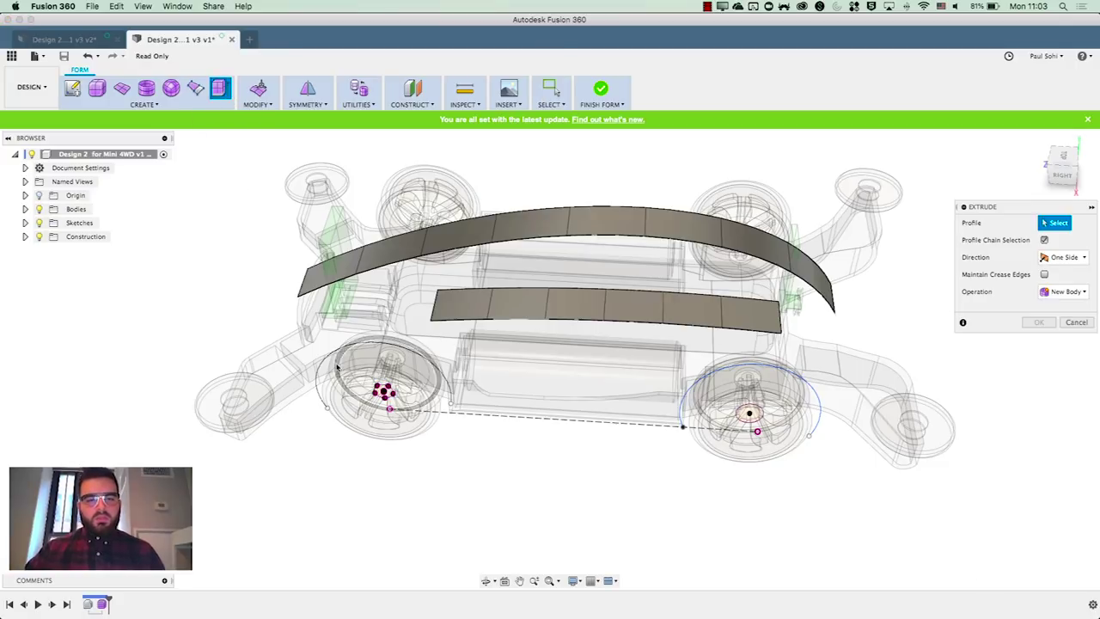
{"action": "left_click", "coordinate": [333, 355]}
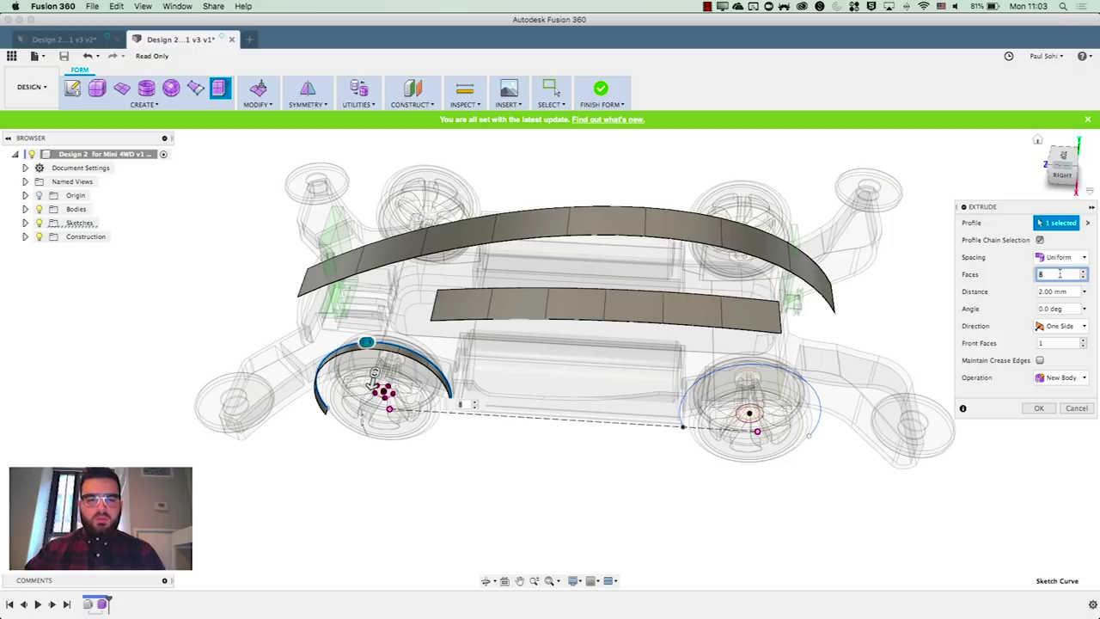
{"action": "type", "text": "3"}
{"action": "key", "text": "Return"}
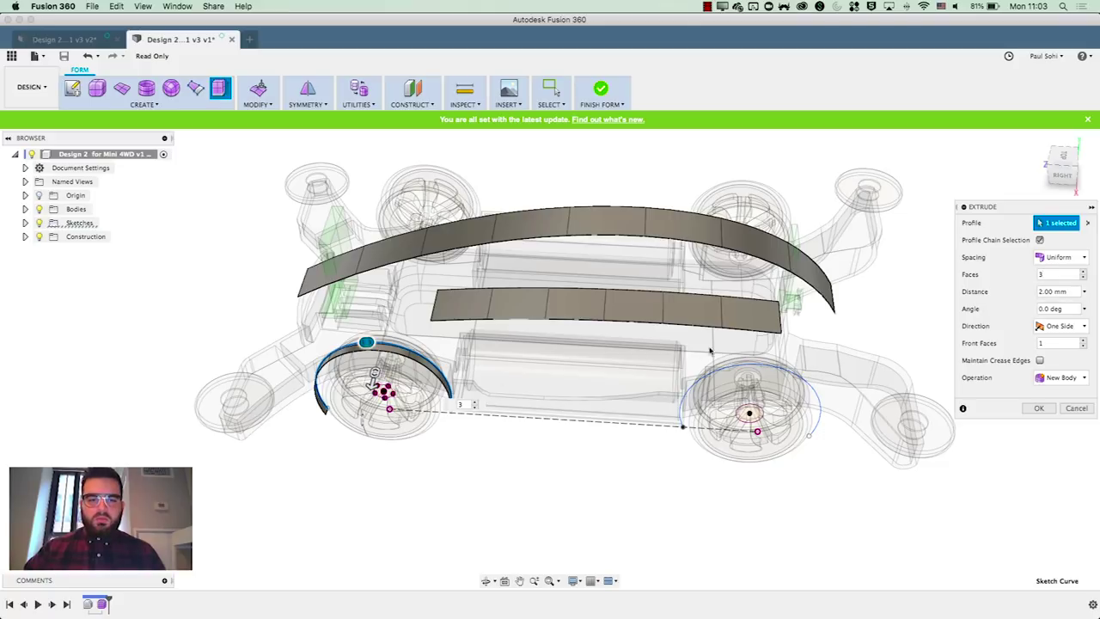
{"action": "double_click", "coordinate": [1040, 292]}
{"action": "type", "text": "-2"}
{"action": "key", "text": "Tab"}
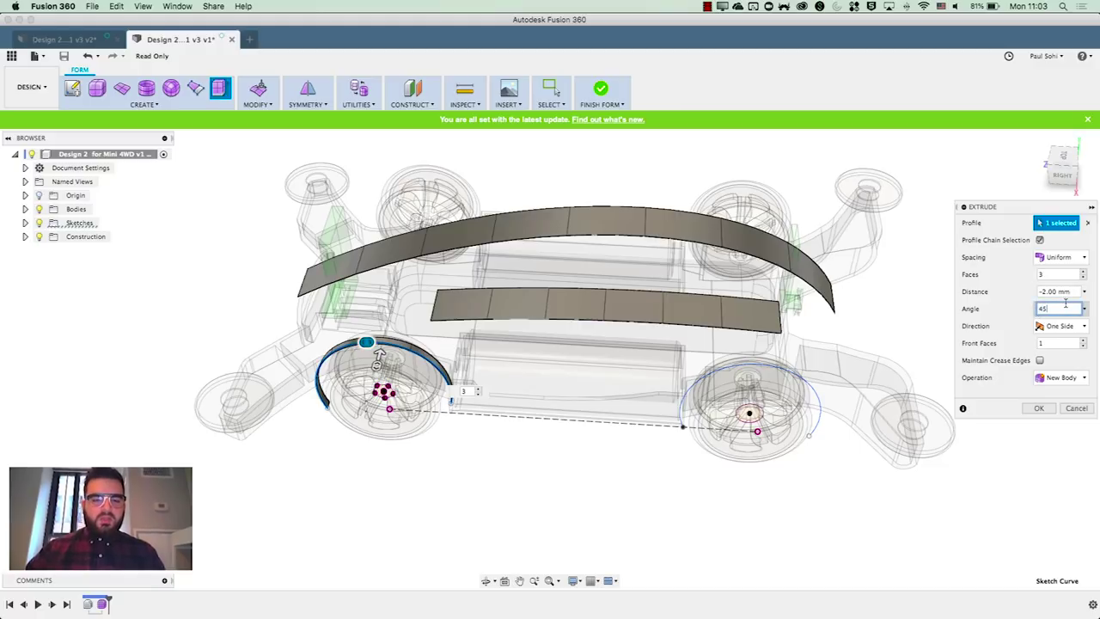
{"action": "key", "text": "Return"}
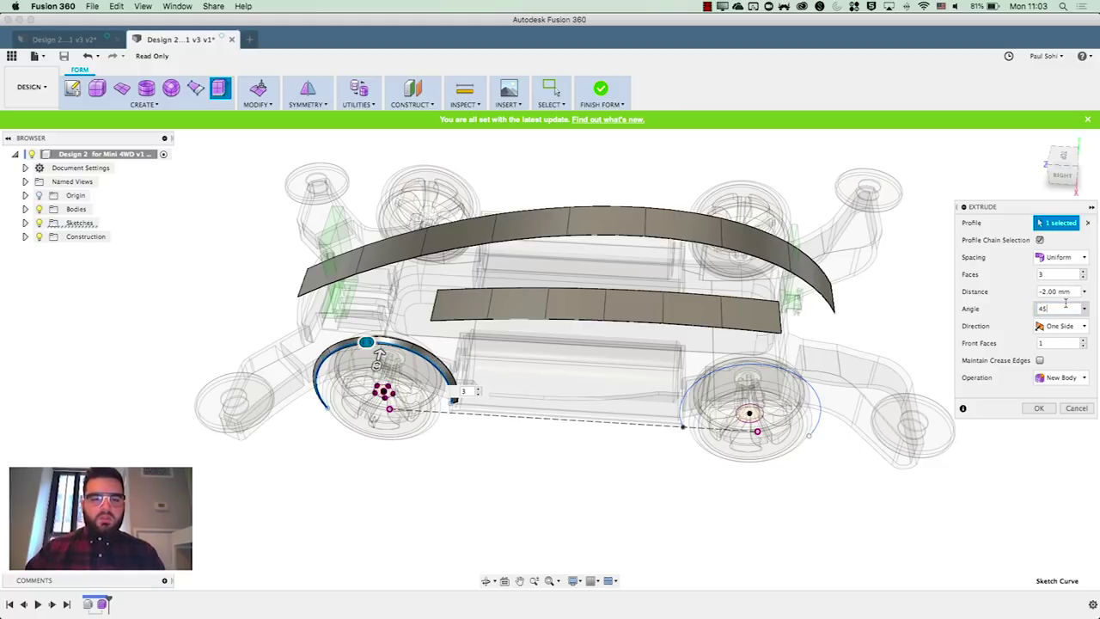
Try including the -Z wheel's arc in the same wheel arch extrusion
{"action": "left_click", "coordinate": [1056, 183]}
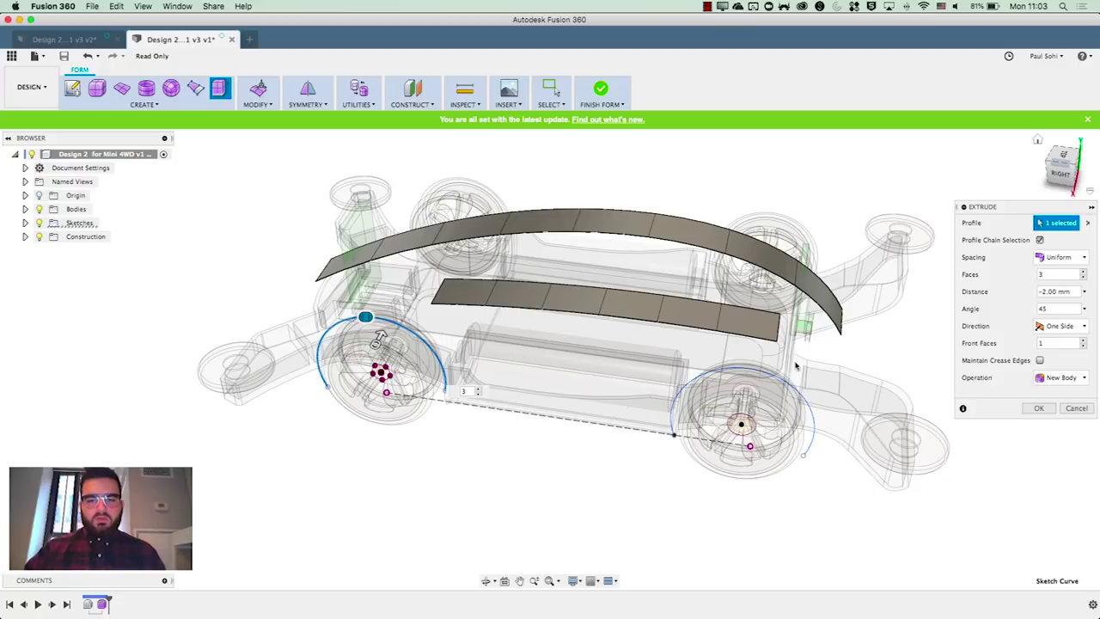
{"action": "left_click", "coordinate": [775, 375]}
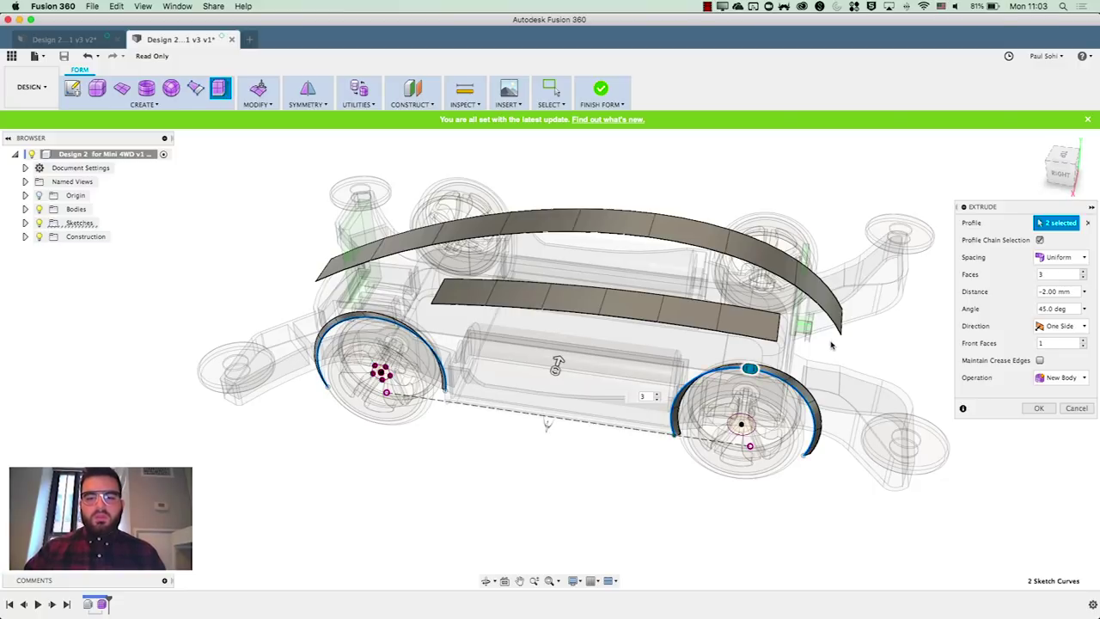
{"action": "left_click", "coordinate": [1044, 179]}
{"action": "mouse_move", "coordinate": [1065, 165]}
{"action": "left_mouse_down"}
{"action": "mouse_move", "coordinate": [1054, 154]}
{"action": "mouse_move", "coordinate": [1064, 168]}
{"action": "left_mouse_up"}
{"action": "middle_click_drag", "start_coordinate": [569, 369], "coordinate": [552, 354], "text": "shift"}
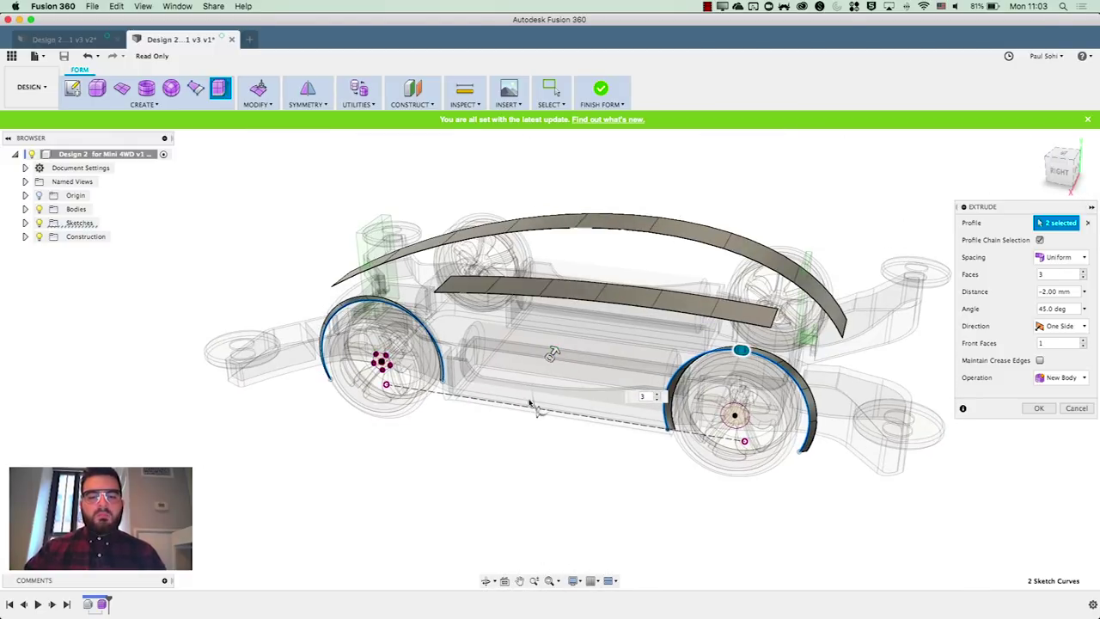
{"action": "left_click", "coordinate": [1063, 155]}
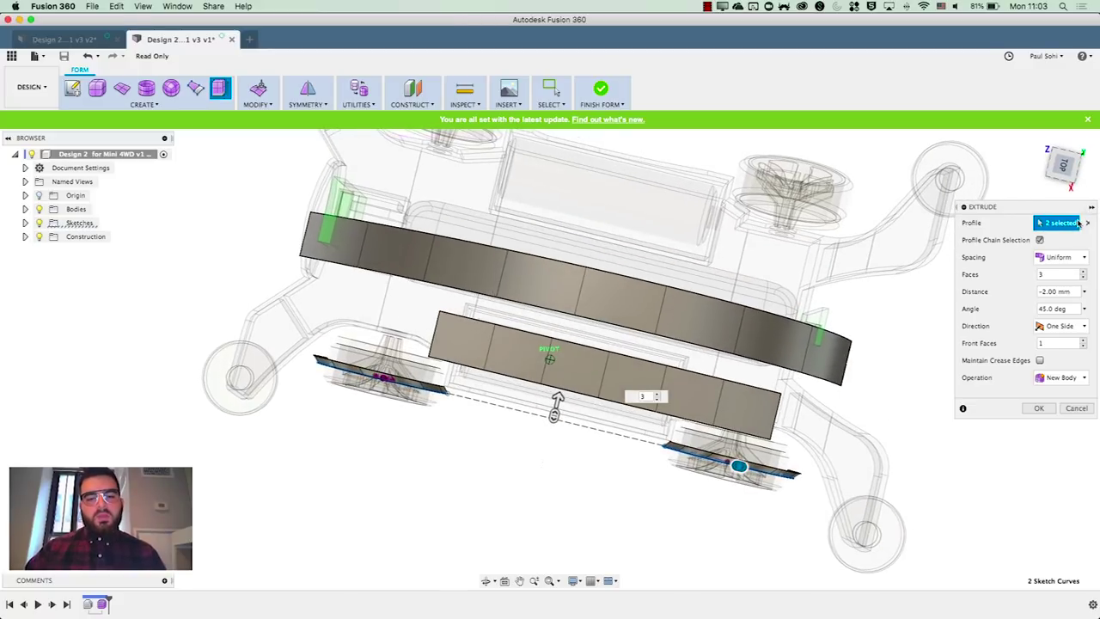
{"action": "left_click", "coordinate": [1061, 181]}
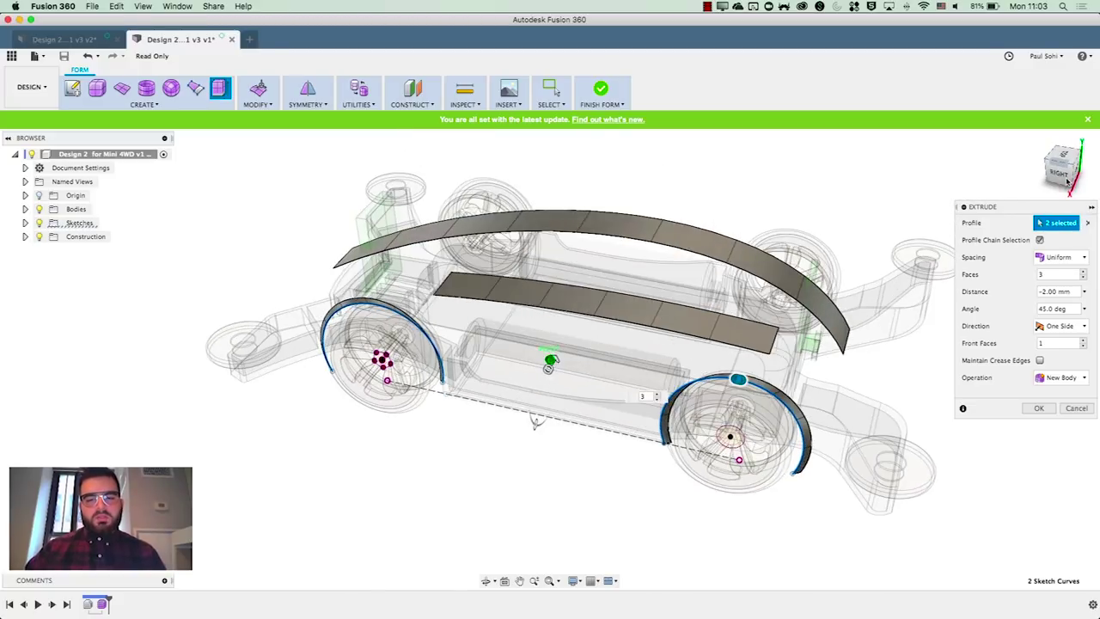
{"action": "left_click", "coordinate": [768, 390]}
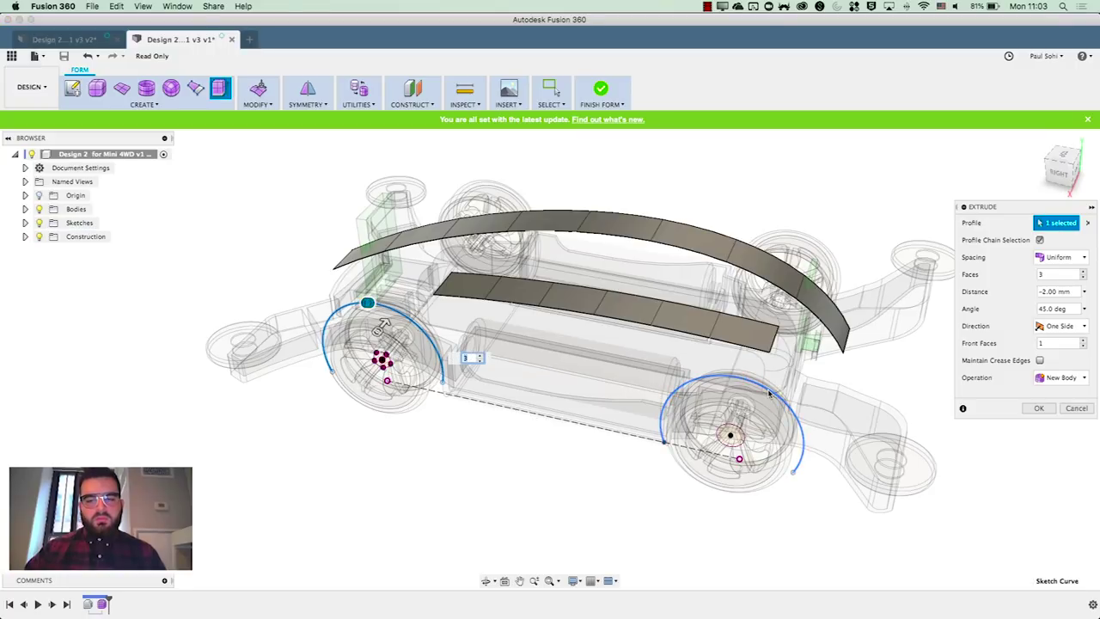
Complete the front arch, show Sketch72 to extrude the -Z wheel's arc by -2 mm at 45° with 8 faces, and hide the sketch again
{"action": "left_click", "coordinate": [1038, 409]}
{"action": "right_click", "coordinate": [966, 423]}
{"action": "left_click", "coordinate": [963, 390]}
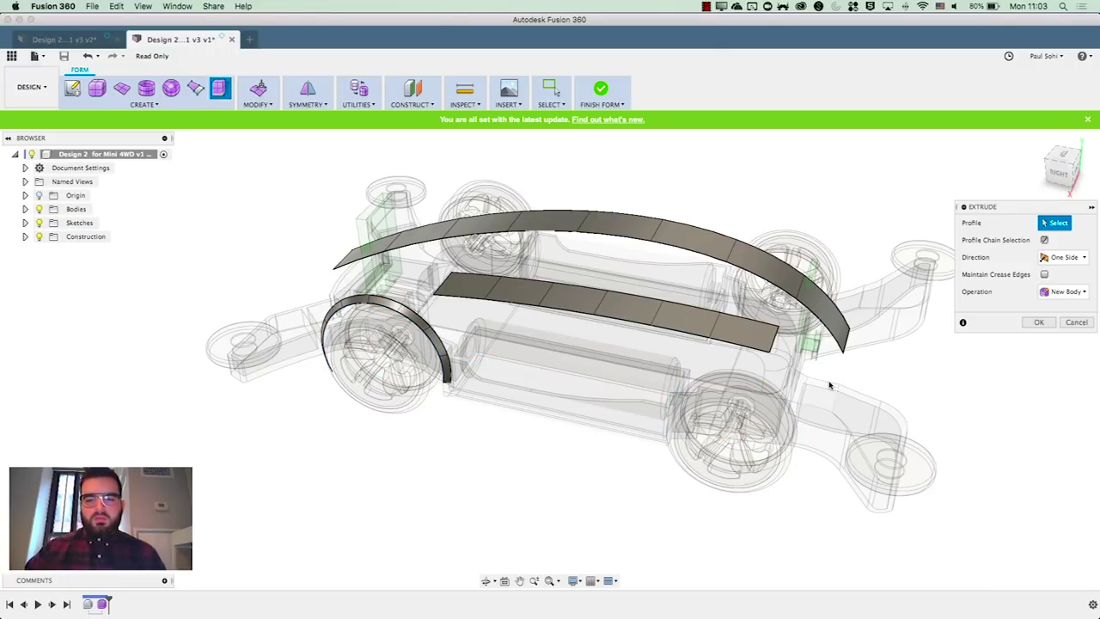
{"action": "left_click", "coordinate": [25, 223]}
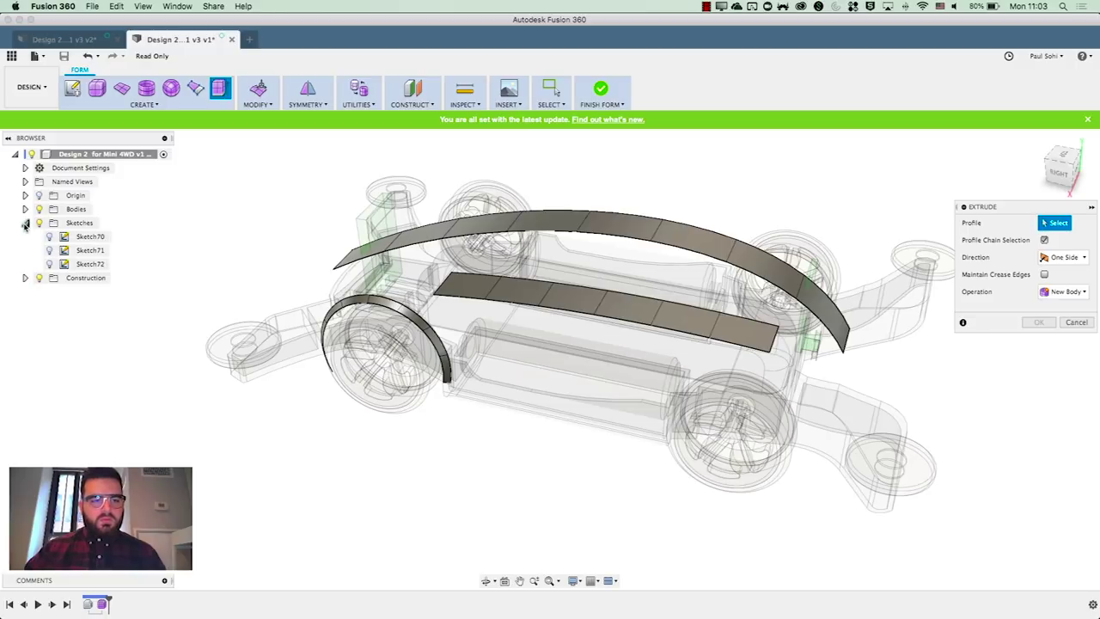
{"action": "left_click", "coordinate": [49, 264]}
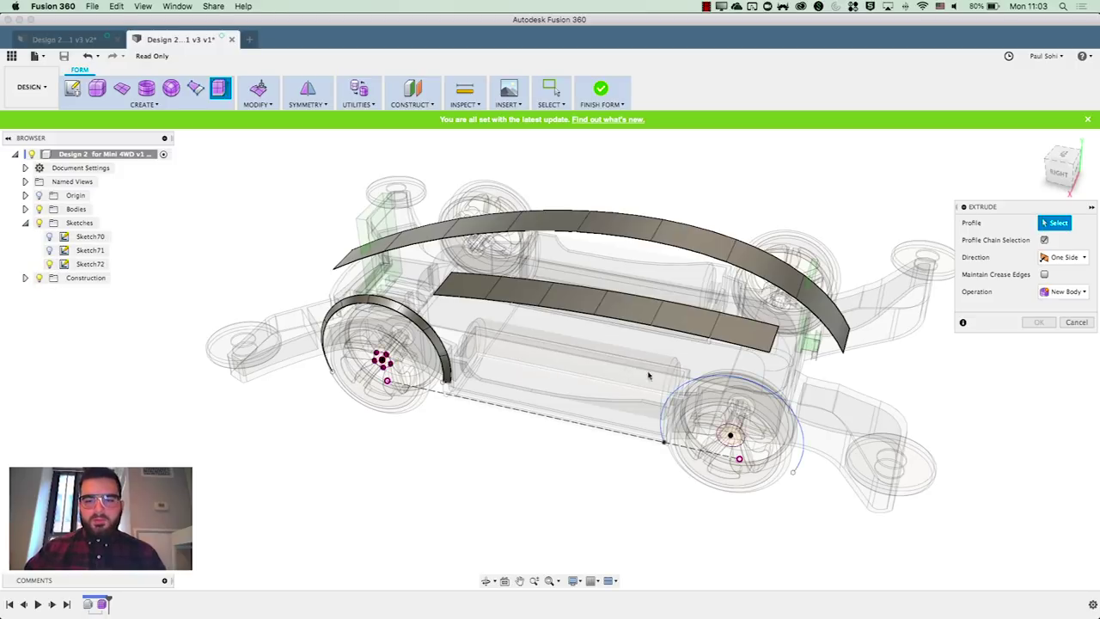
{"action": "left_click", "coordinate": [701, 382]}
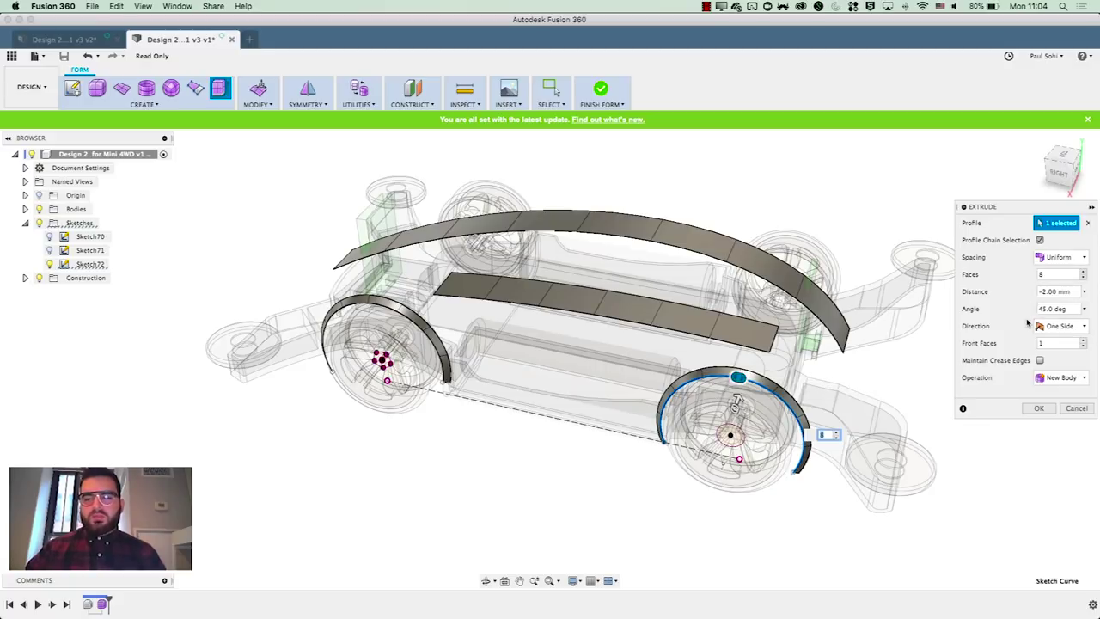
{"action": "left_click", "coordinate": [1040, 408]}
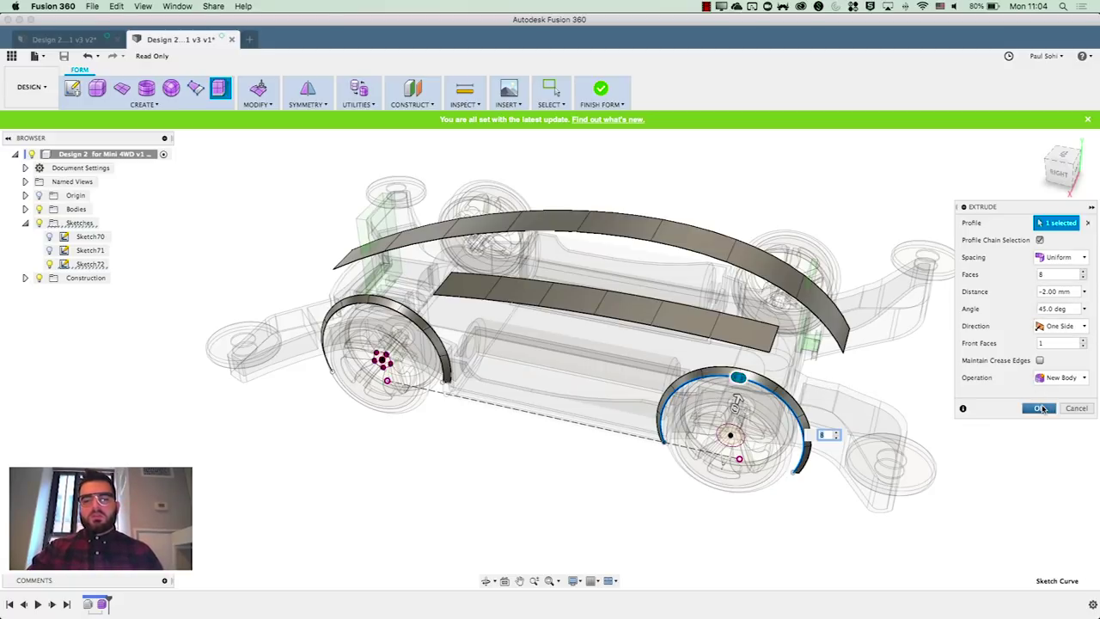
{"action": "left_click", "coordinate": [49, 264]}
{"action": "left_click", "coordinate": [25, 222]}
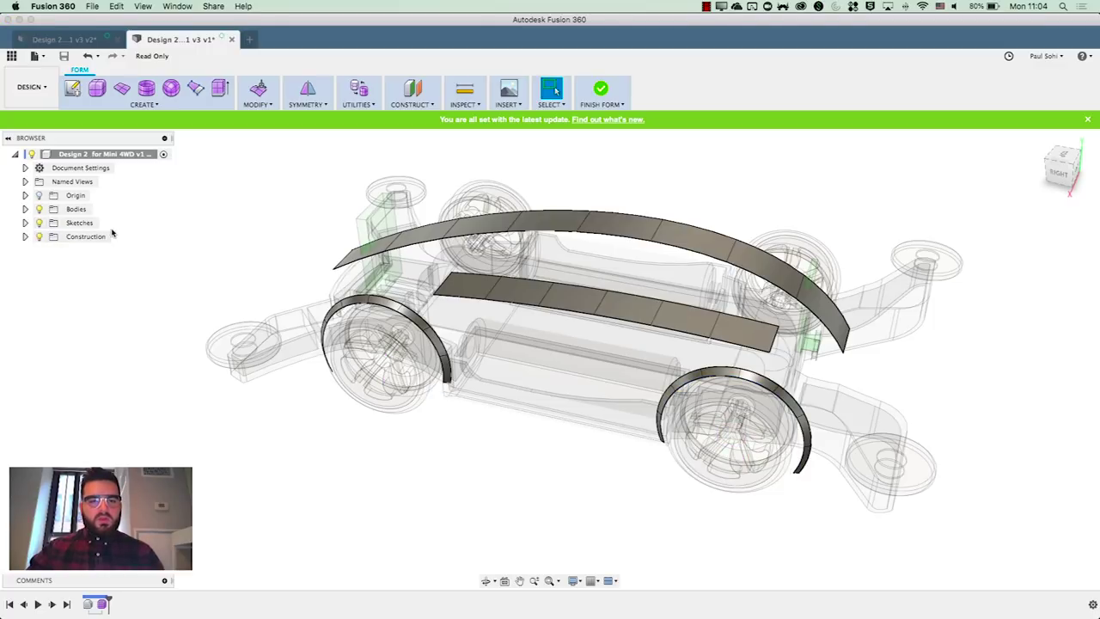
In Edit Form, extrude the center strip's +X side edge loop outward about 4.7 mm and down about 1.4 mm as a new row of faces
{"action": "key", "text": "F6"}
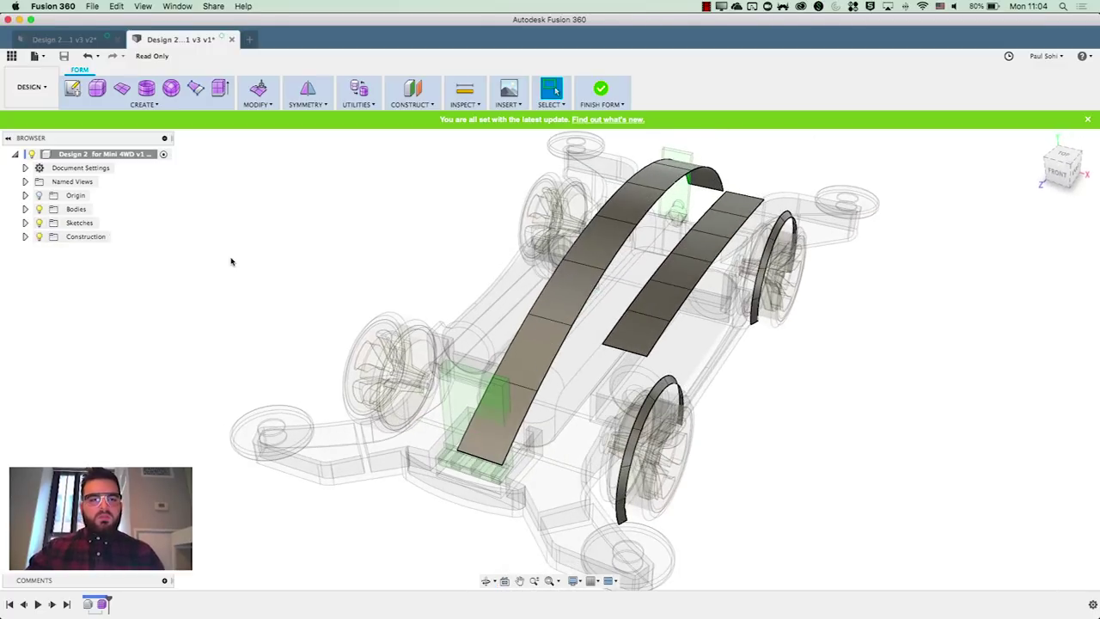
{"action": "left_click", "coordinate": [259, 89]}
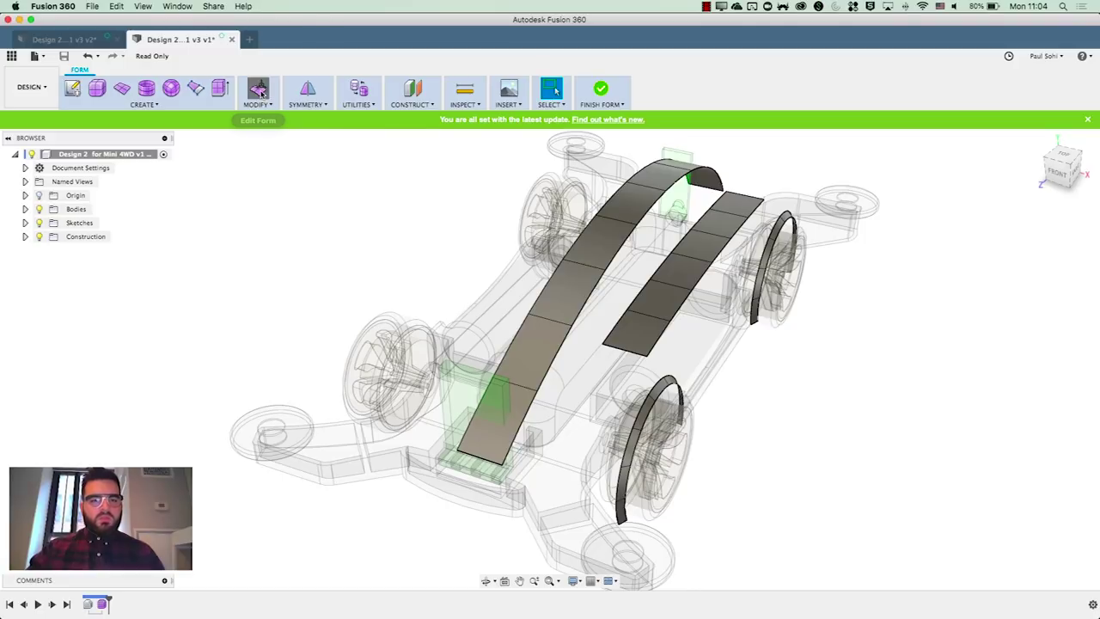
{"action": "double_click", "coordinate": [520, 442]}
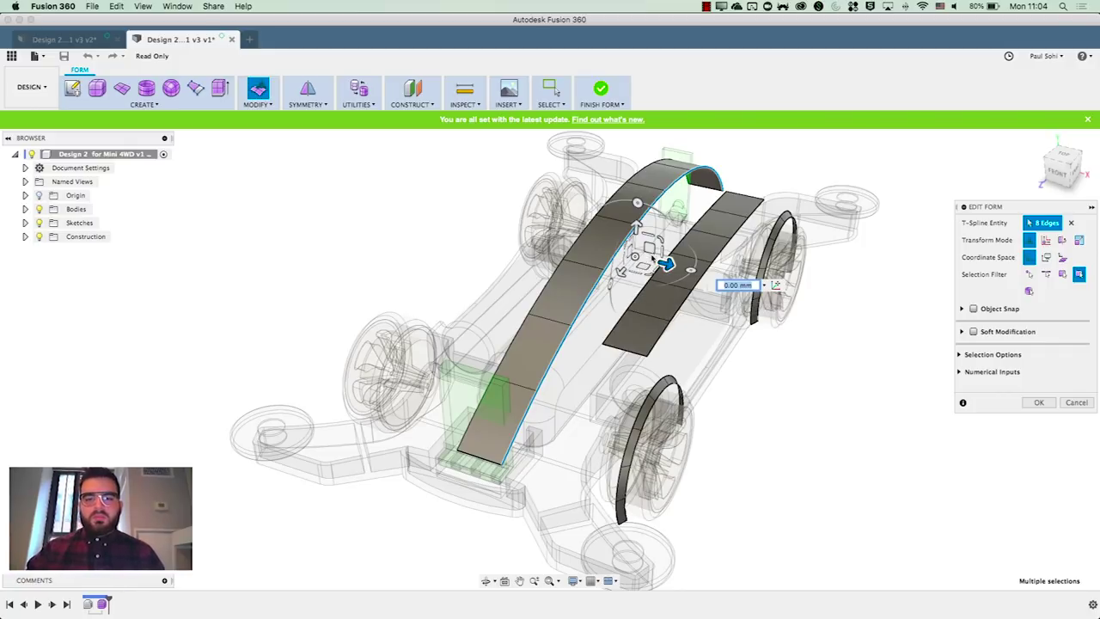
{"action": "left_click_drag", "start_coordinate": [649, 248], "coordinate": [669, 254]}
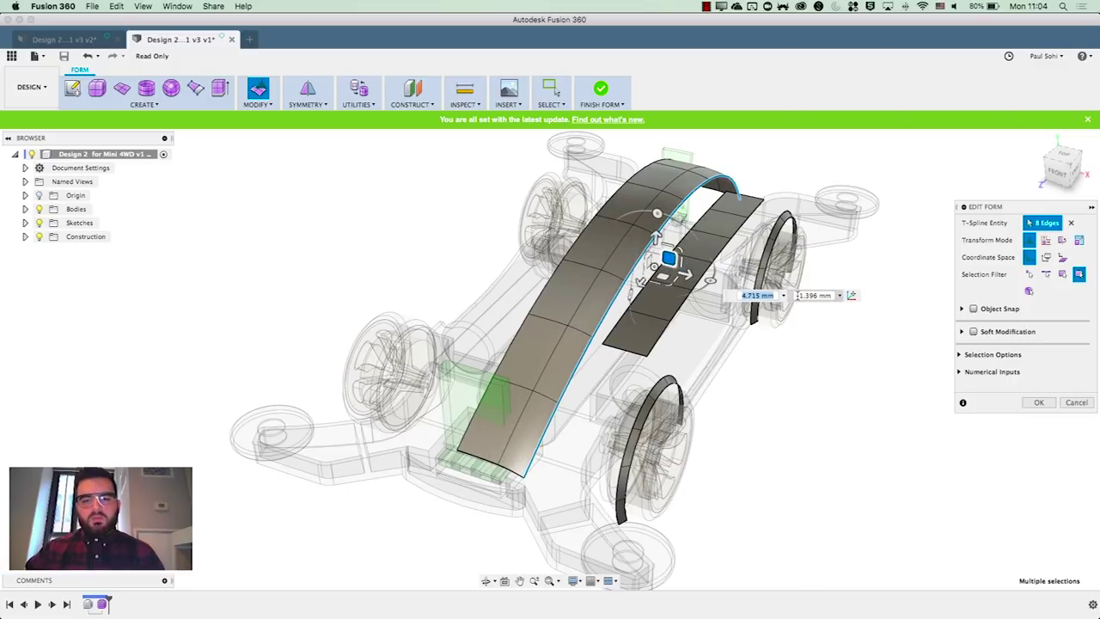
{"action": "left_click", "coordinate": [767, 402]}
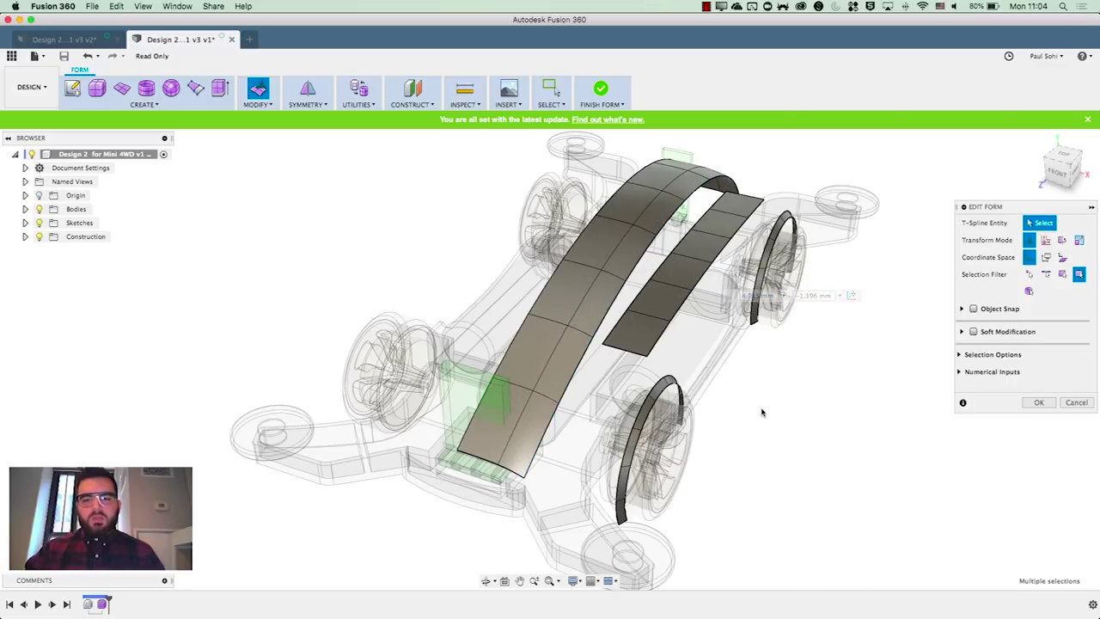
Move the inner long edge loop of the side strip 5 mm outward in the X direction
{"action": "left_click", "coordinate": [609, 338]}
{"action": "double_click", "coordinate": [608, 338]}
{"action": "type", "text": "5"}
{"action": "key", "text": "Return"}
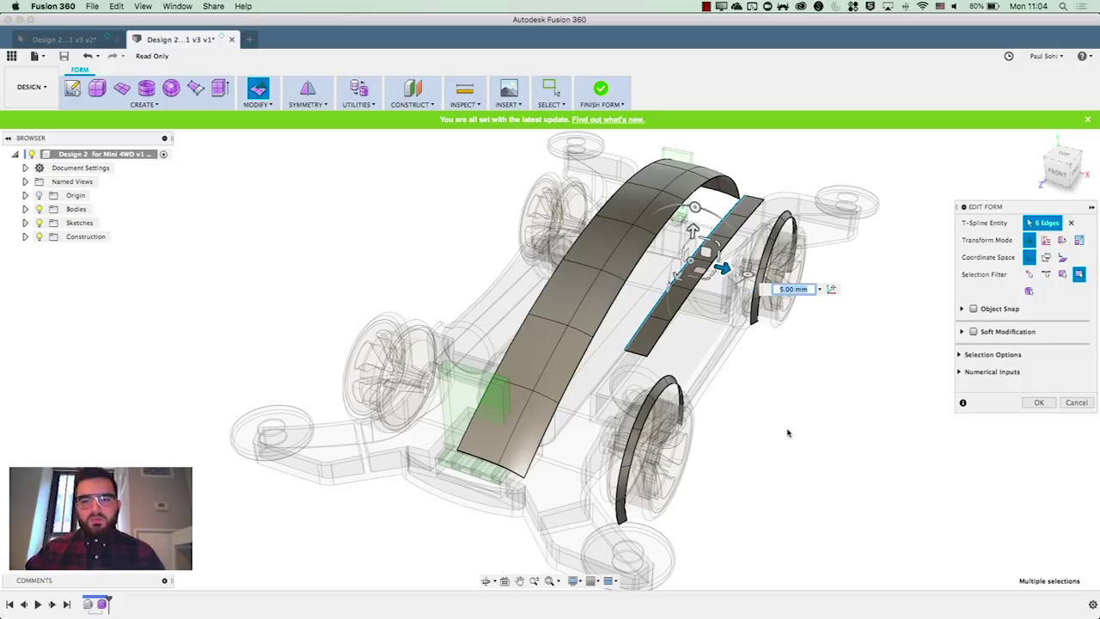
Confirm the Edit Form change to the side strip
{"action": "left_click", "coordinate": [788, 434]}
{"action": "left_click", "coordinate": [1064, 158]}
{"action": "mouse_move", "coordinate": [550, 360]}
{"action": "middle_mouse_down", "text": "shift"}
{"action": "mouse_move", "coordinate": [601, 361]}
{"action": "mouse_move", "coordinate": [516, 362]}
{"action": "mouse_move", "coordinate": [584, 361]}
{"action": "mouse_move", "coordinate": [550, 359]}
{"action": "mouse_move", "coordinate": [551, 331]}
{"action": "mouse_move", "coordinate": [567, 361]}
{"action": "mouse_move", "coordinate": [568, 422]}
{"action": "mouse_move", "coordinate": [551, 360]}
{"action": "mouse_move", "coordinate": [575, 344]}
{"action": "middle_mouse_up", "text": "shift"}
{"action": "left_click", "coordinate": [1031, 402]}
Bridge the side strip's inner edges to the six facing edges of the center strip, using 2 faces
{"action": "middle_click_drag", "start_coordinate": [869, 335], "coordinate": [825, 367], "text": "shift"}
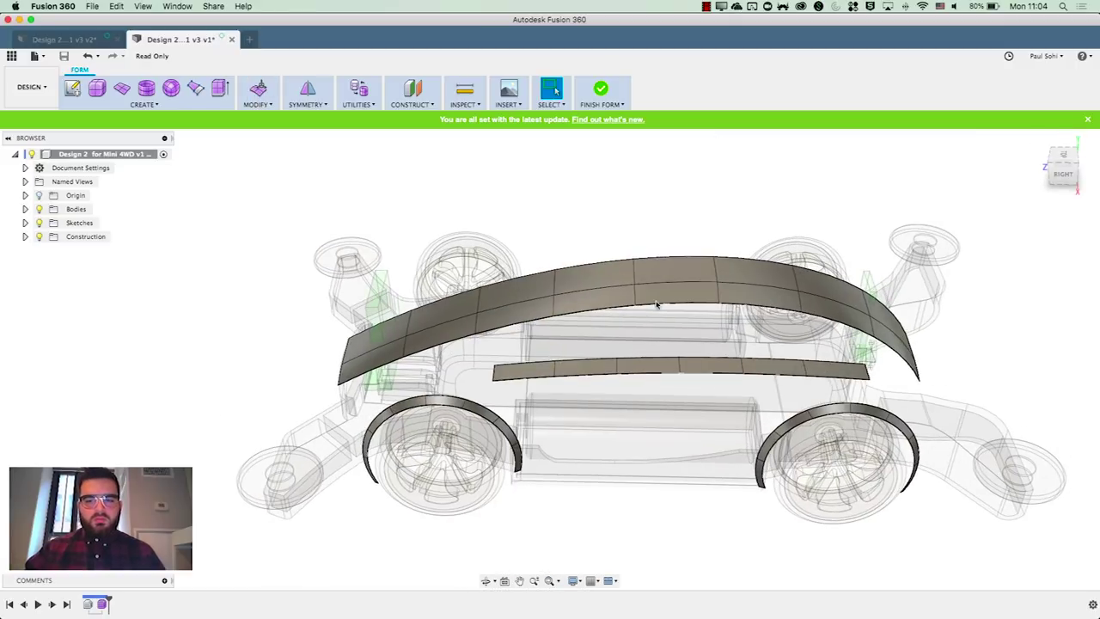
{"action": "left_click", "coordinate": [256, 104]}
{"action": "left_click", "coordinate": [256, 181]}
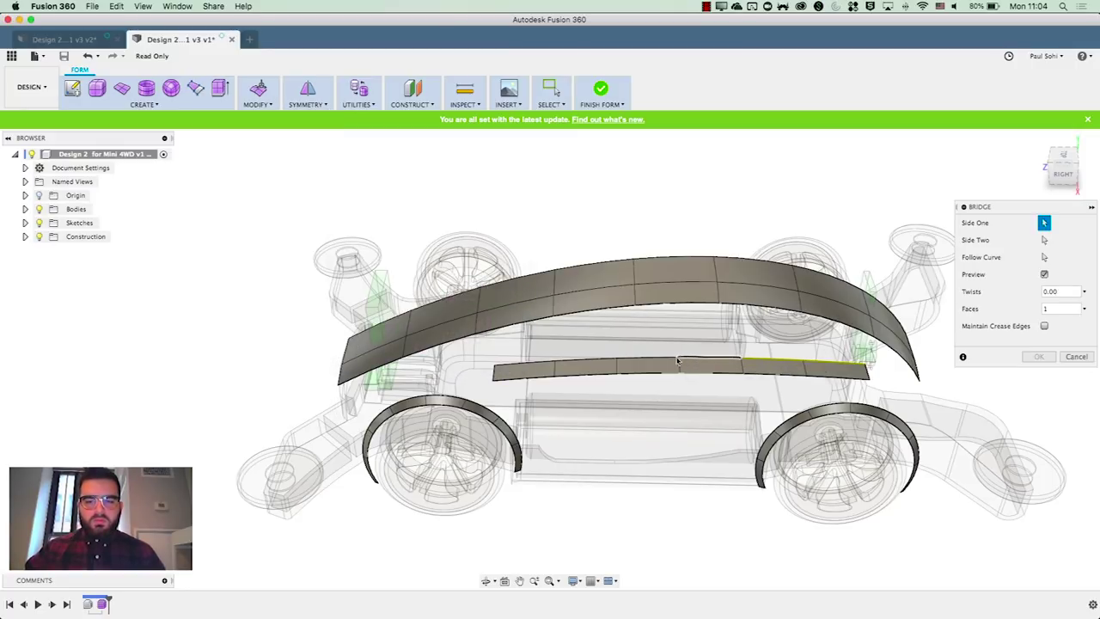
{"action": "left_click", "coordinate": [527, 365]}
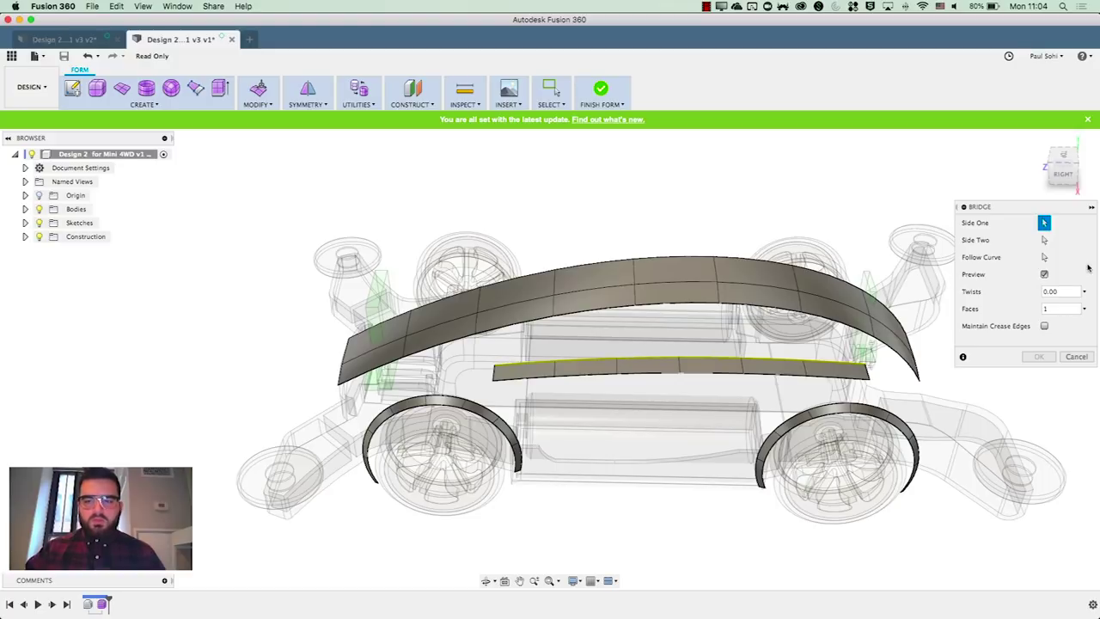
{"action": "left_click", "coordinate": [832, 314]}
{"action": "left_click", "coordinate": [756, 309]}
{"action": "left_click", "coordinate": [640, 304]}
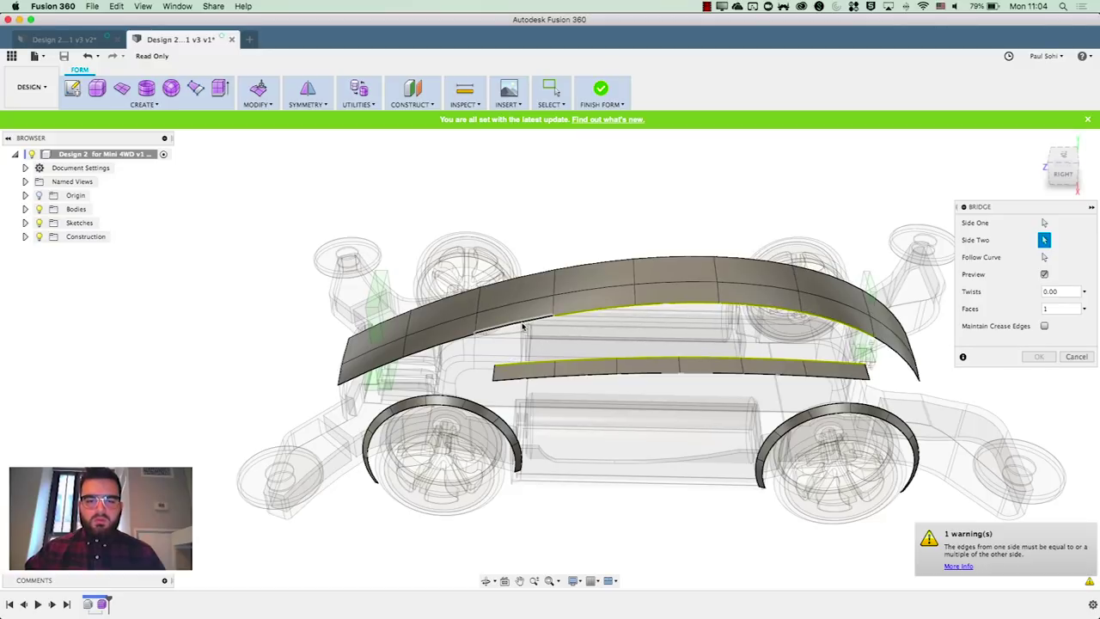
{"action": "left_click", "coordinate": [437, 347]}
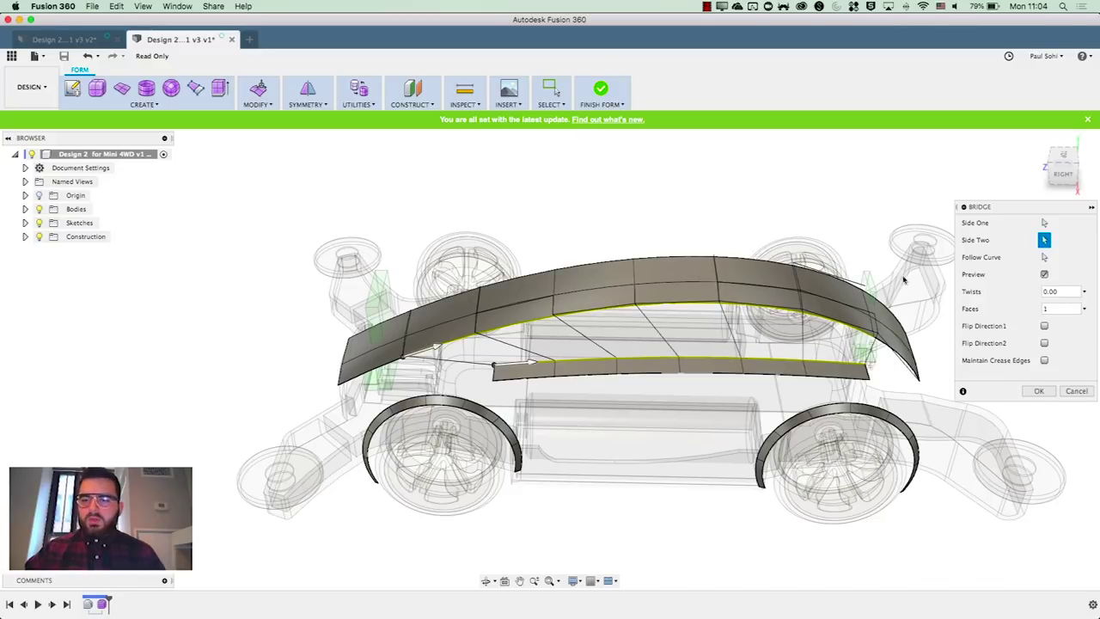
{"action": "left_click", "coordinate": [1048, 167]}
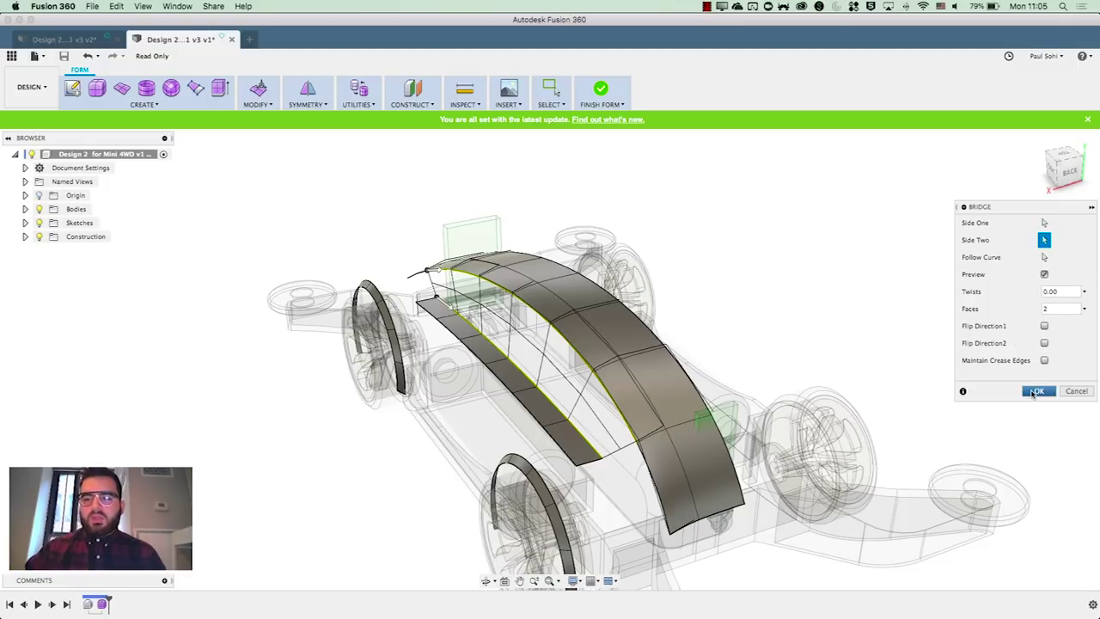
{"action": "left_click", "coordinate": [1035, 392]}
Move the side strip's front end edge 10 mm forward in the Z direction
{"action": "middle_click_drag", "start_coordinate": [892, 328], "coordinate": [954, 339], "text": "shift"}
{"action": "middle_click_drag", "start_coordinate": [810, 276], "coordinate": [595, 391], "text": "shift"}
{"action": "scroll", "coordinate": [597, 389], "scroll_direction": "up", "scroll_amount": 5}
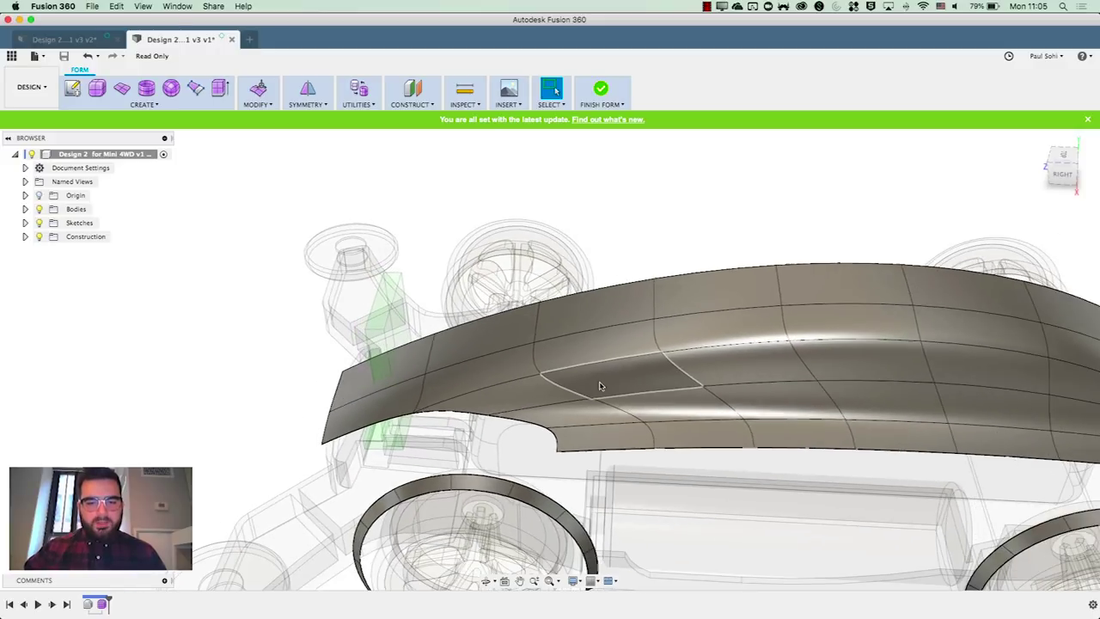
{"action": "scroll", "coordinate": [568, 429], "scroll_direction": "down", "scroll_amount": 3}
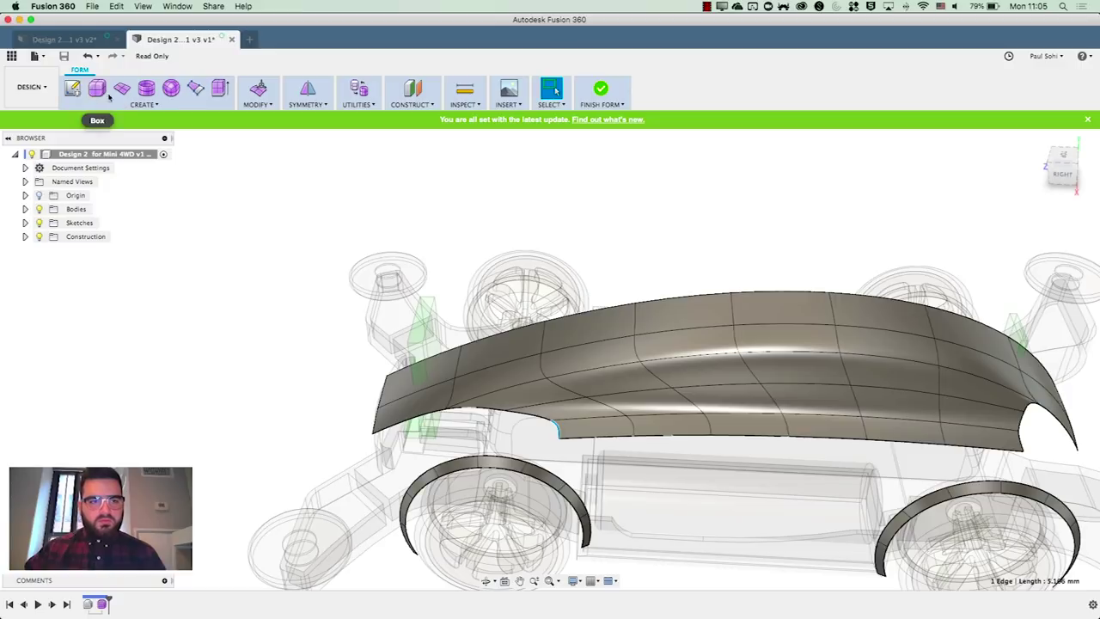
{"action": "key", "text": "e"}
{"action": "left_click_drag", "start_coordinate": [521, 430], "coordinate": [465, 433]}
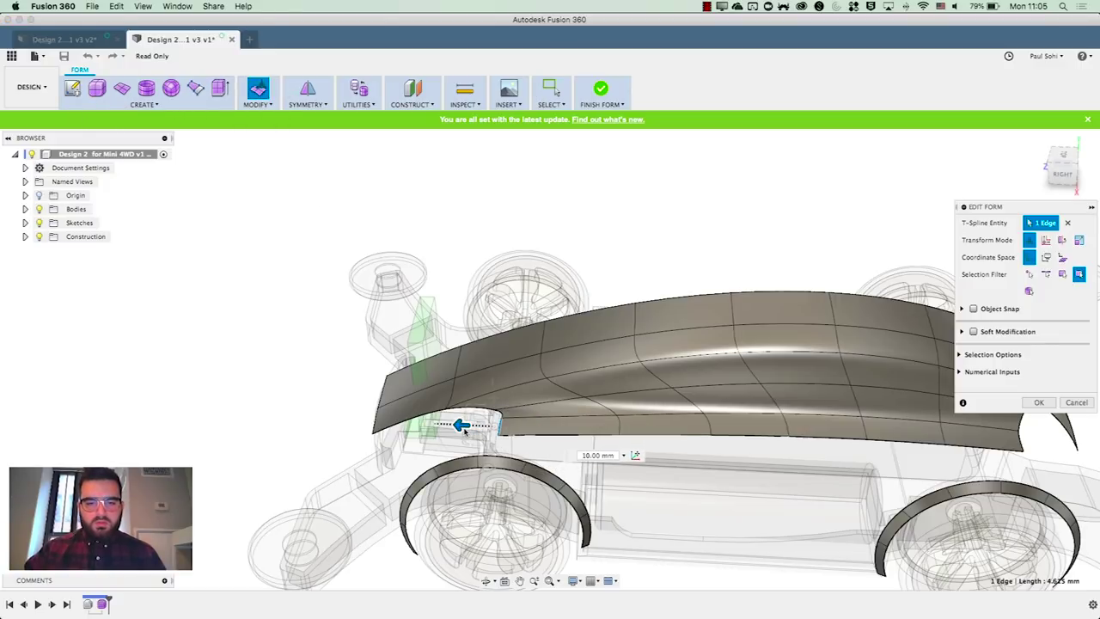
{"action": "left_click", "coordinate": [262, 318]}
Try to straighten the crosswise edge loop near the front wheel by scaling it to 0.081 along Z
{"action": "scroll", "coordinate": [252, 334], "scroll_direction": "down", "scroll_amount": 3}
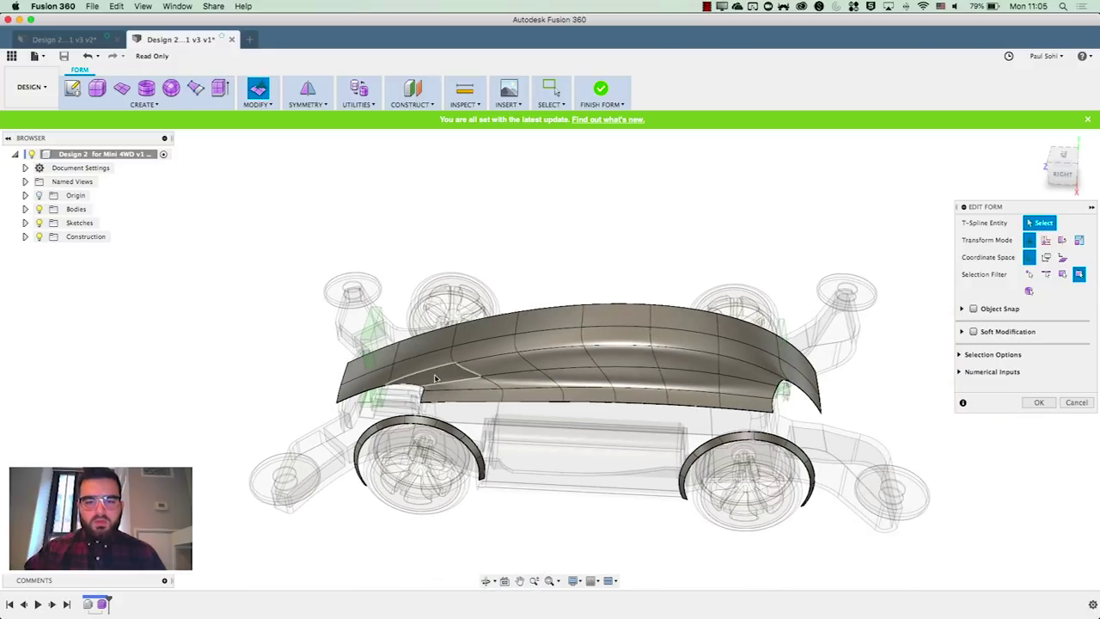
{"action": "scroll", "coordinate": [436, 378], "scroll_direction": "up", "scroll_amount": 3}
{"action": "double_click", "coordinate": [505, 371]}
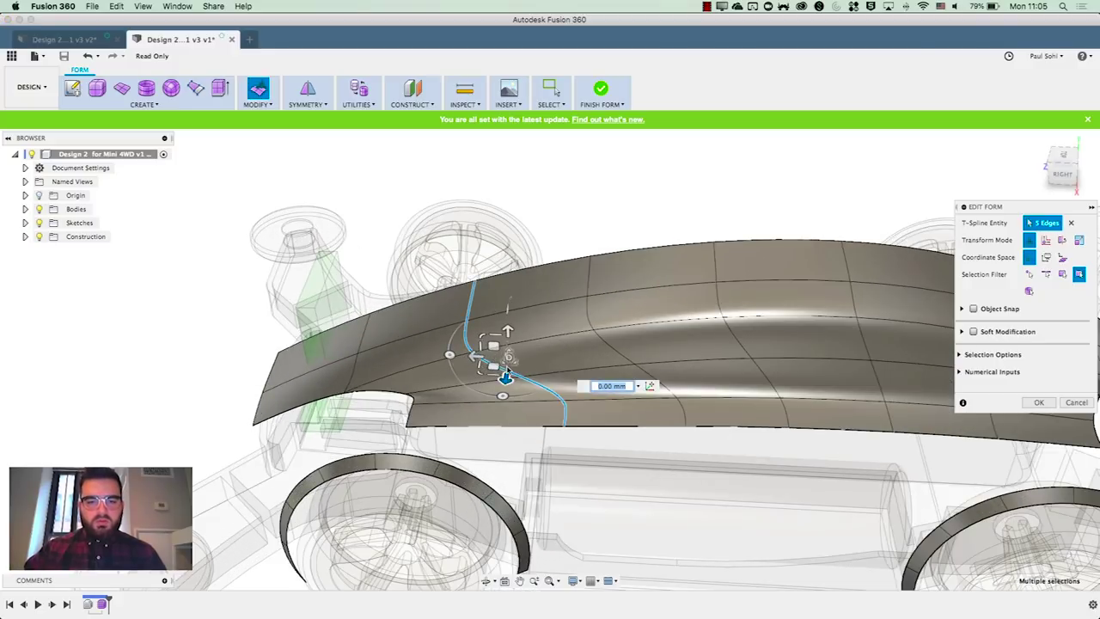
{"action": "left_click", "coordinate": [494, 367]}
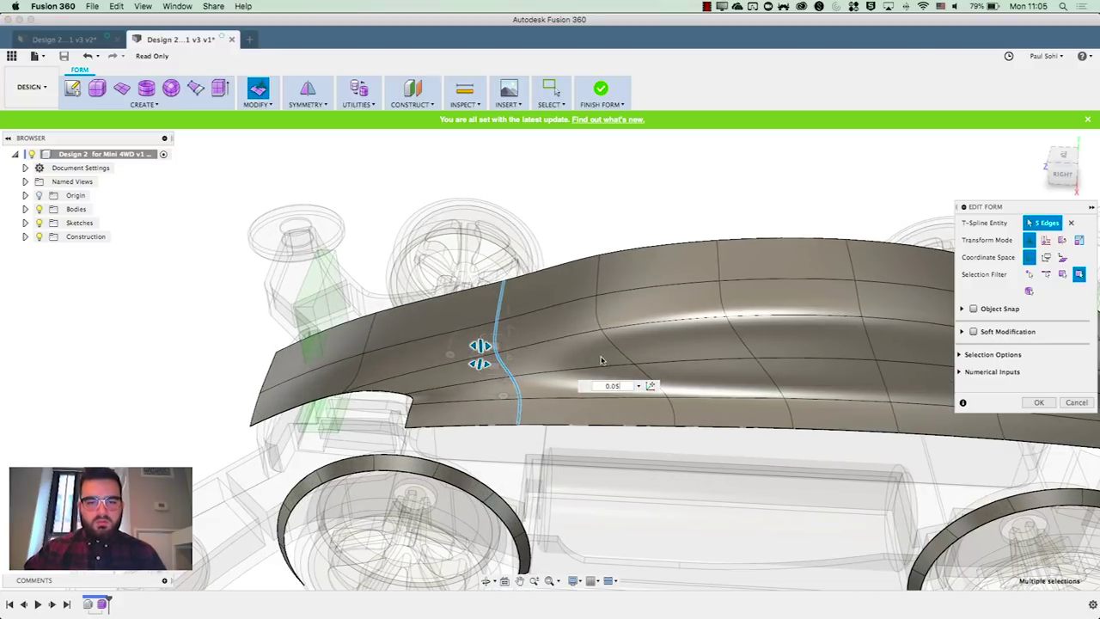
{"action": "type", "text": "0.081"}
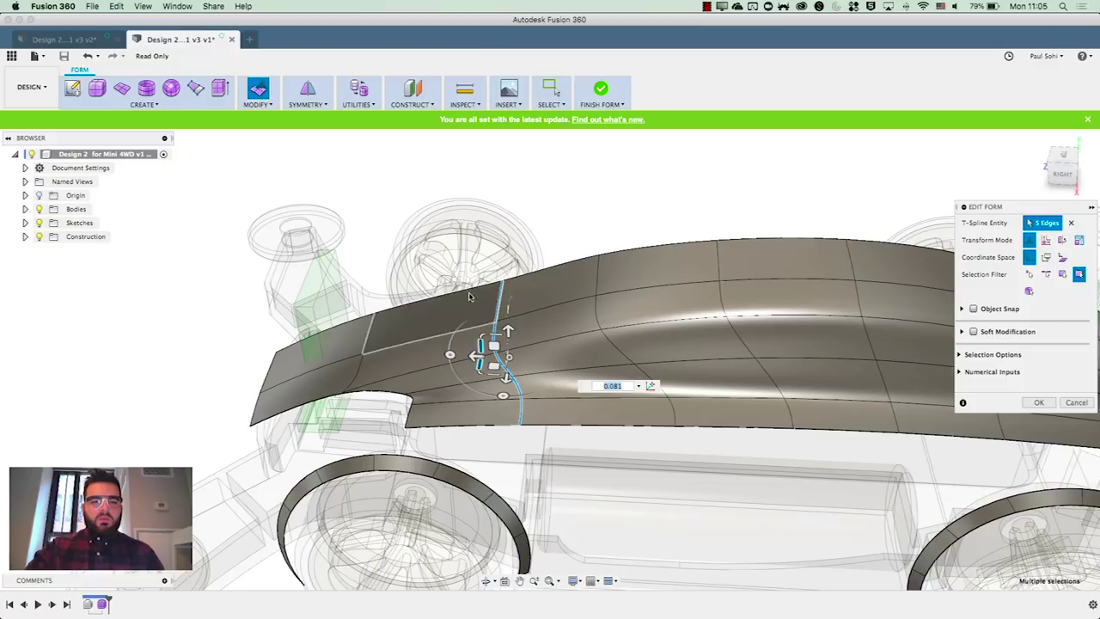
{"action": "left_click", "coordinate": [1058, 171]}
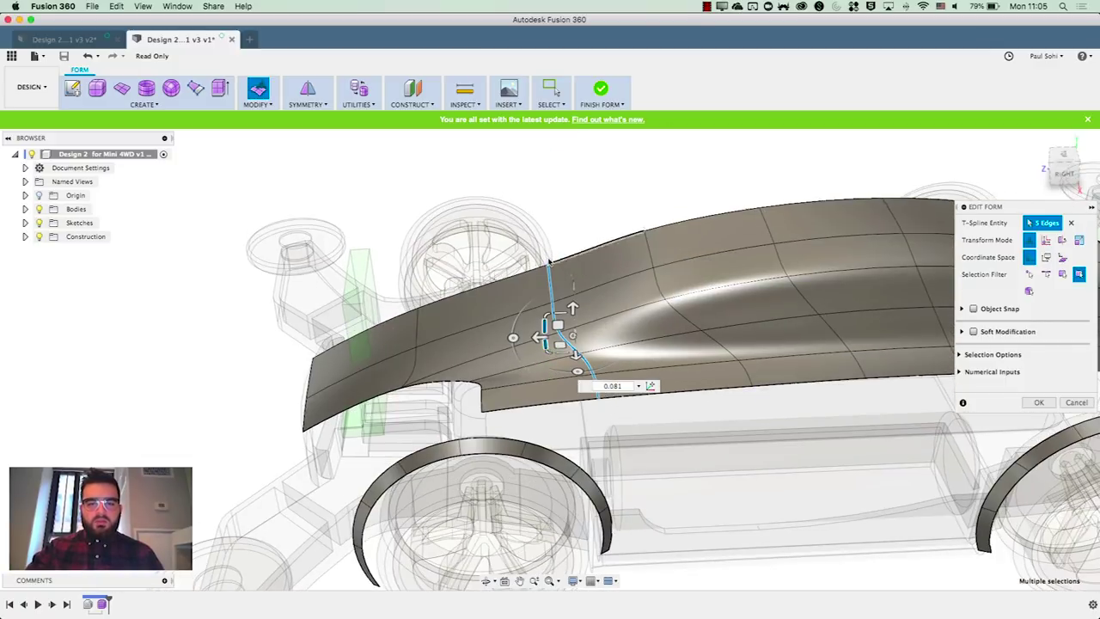
{"action": "left_click", "coordinate": [1077, 403]}
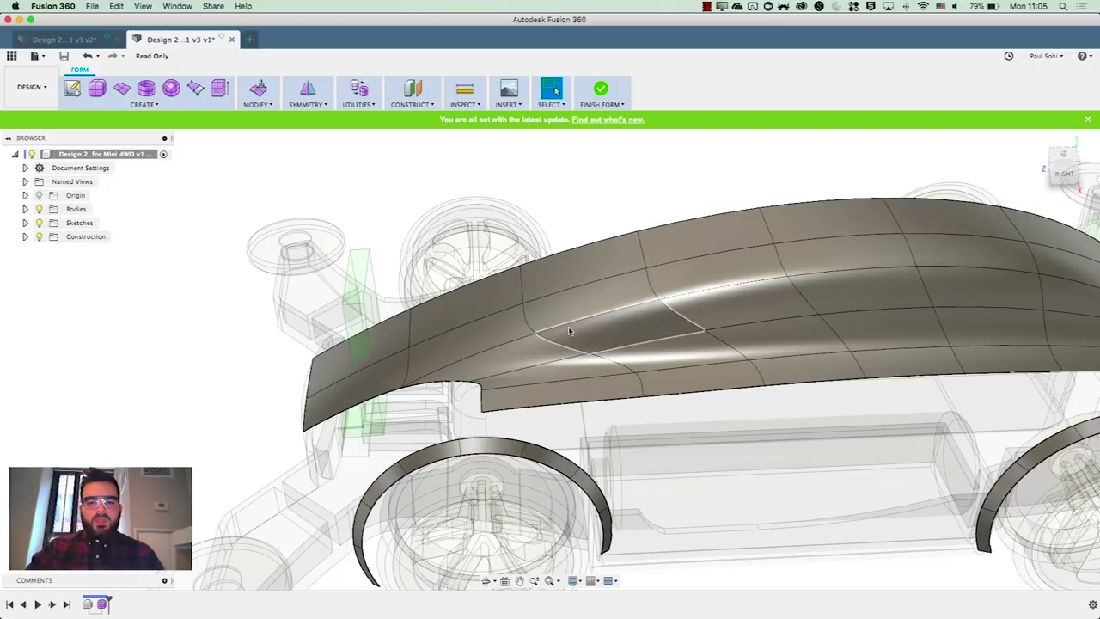
In Edit Form, scale the two bridged edges of the crosswise loop nearest the front wheel to 0.01 along Z
{"action": "left_click", "coordinate": [563, 346]}
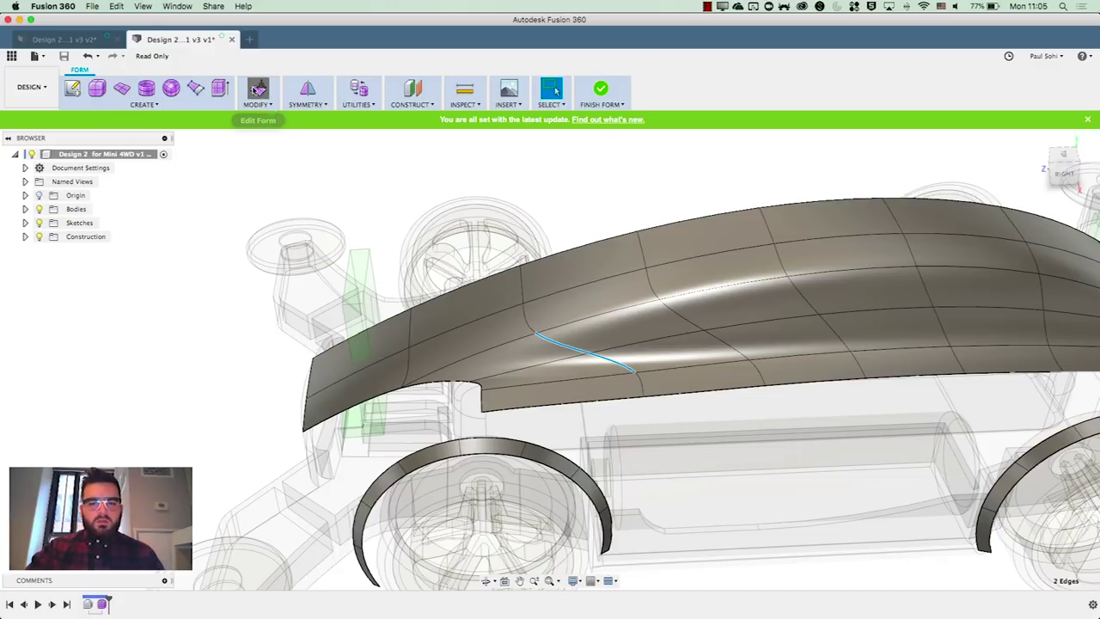
{"action": "left_click", "coordinate": [258, 88]}
{"action": "left_click_drag", "start_coordinate": [527, 354], "coordinate": [700, 387]}
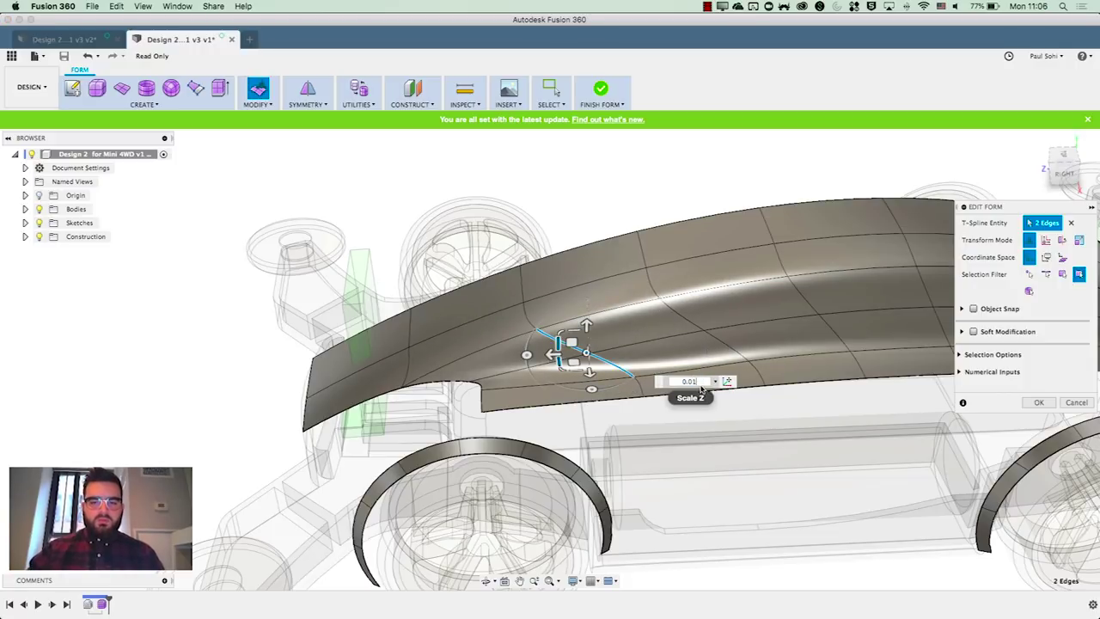
Scale the two bridged edges of the second crosswise loop behind the front wheel to 0.01 along Z
{"action": "left_click", "coordinate": [692, 323]}
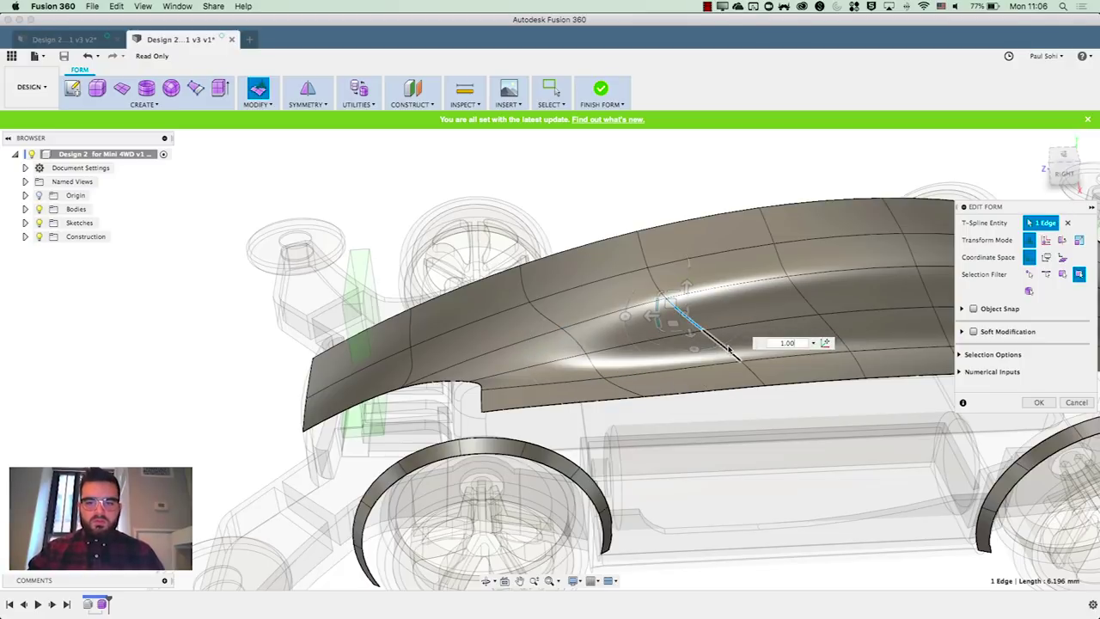
{"action": "left_click", "coordinate": [727, 351], "text": "shift"}
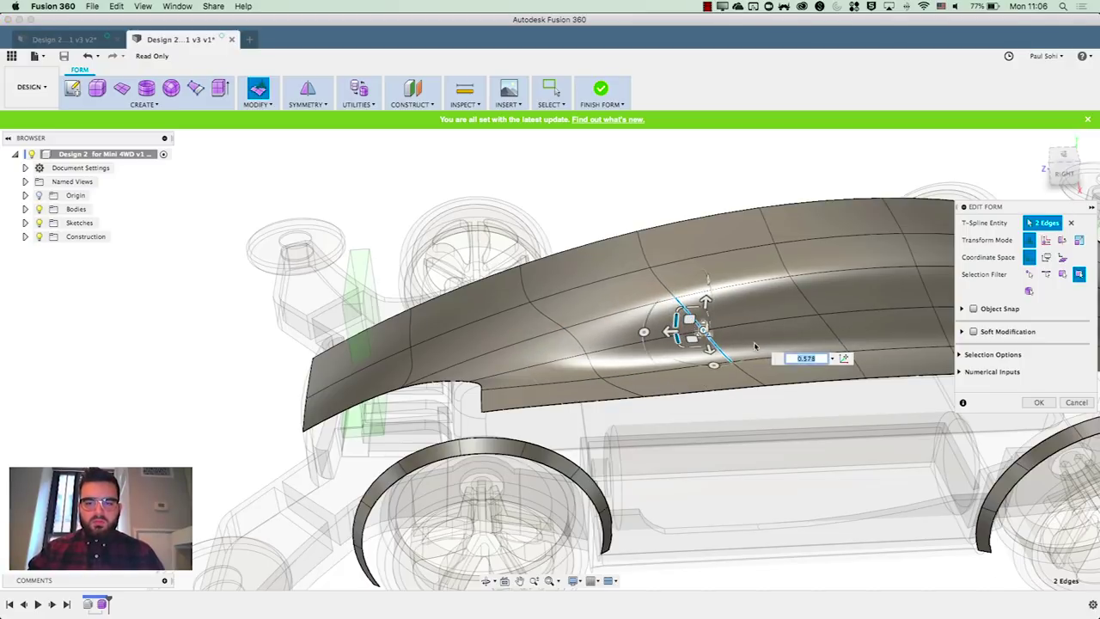
{"action": "type", "text": "0.01"}
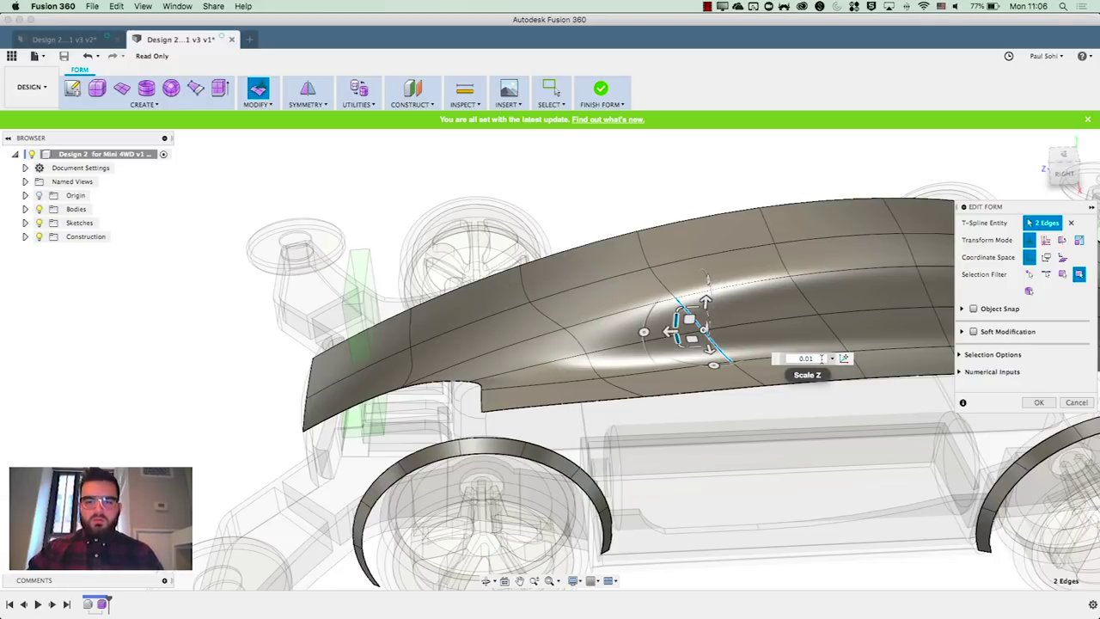
{"action": "key", "text": "Return"}
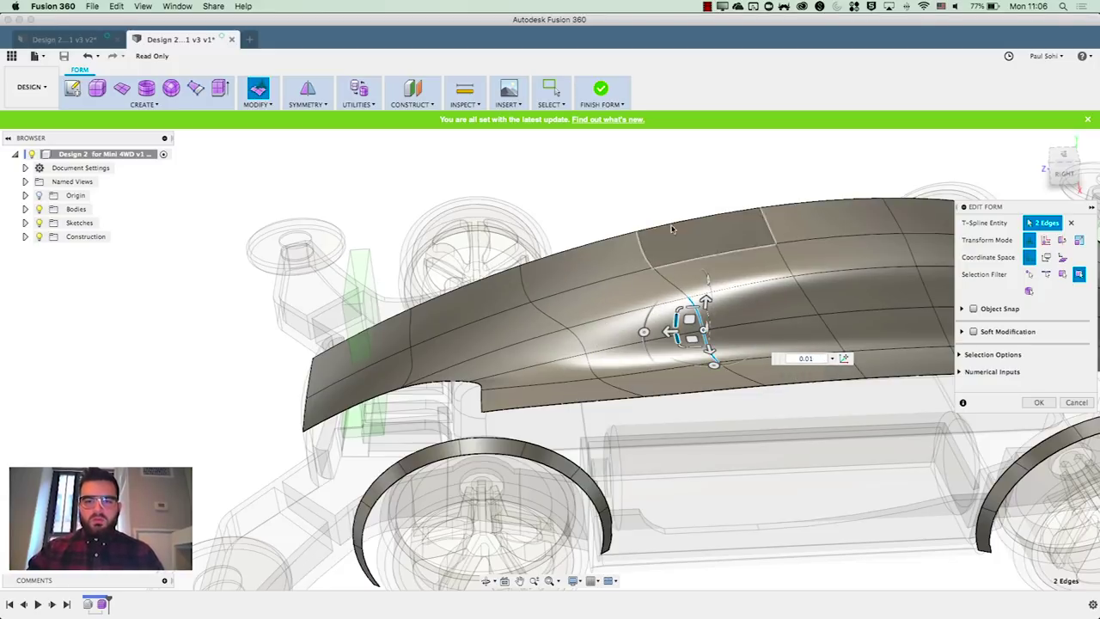
Extrude the body's open edge above the front wheel arch outward to form new faces beside the side strip
{"action": "middle_click_drag", "start_coordinate": [670, 188], "coordinate": [653, 207], "text": "shift"}
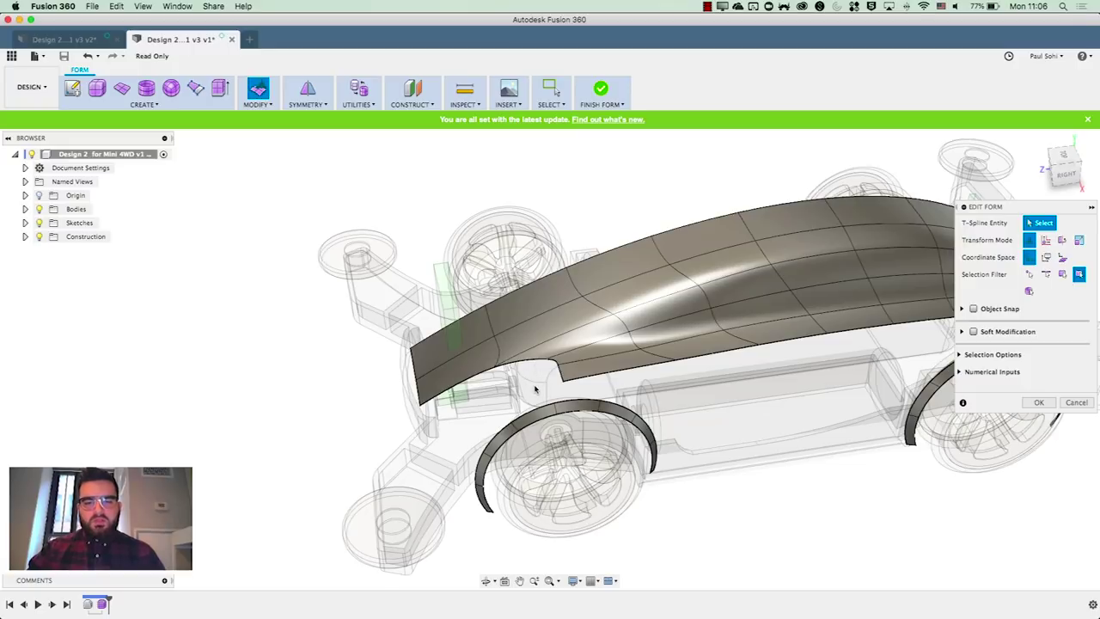
{"action": "scroll", "coordinate": [534, 389], "scroll_direction": "up", "scroll_amount": 5}
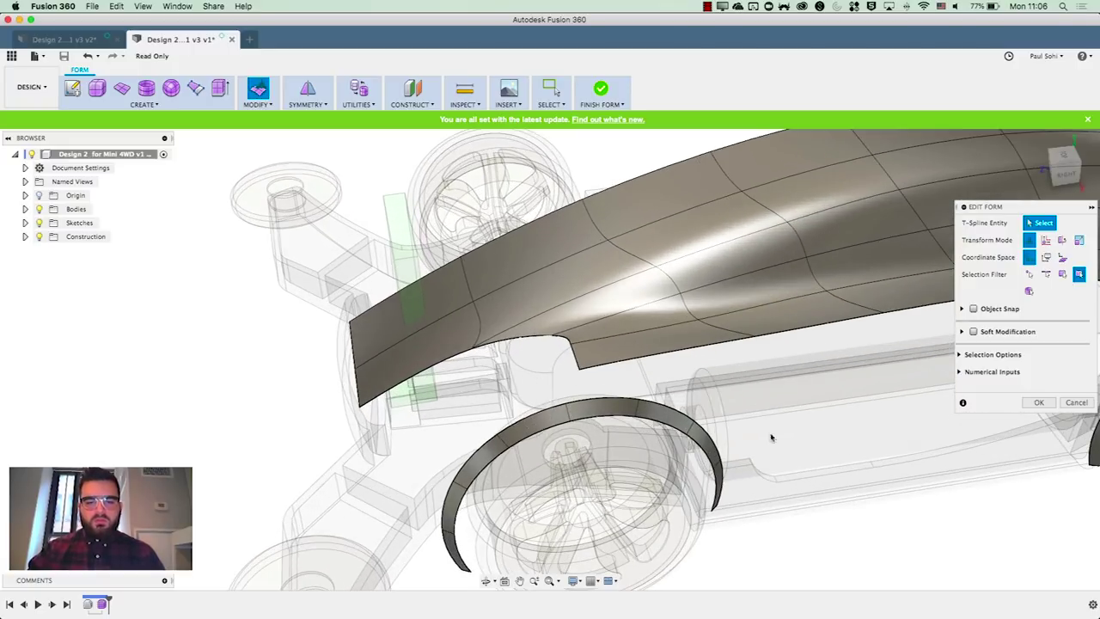
{"action": "scroll", "coordinate": [404, 447], "scroll_direction": "down", "scroll_amount": 3}
{"action": "scroll", "coordinate": [395, 469], "scroll_direction": "up", "scroll_amount": 5}
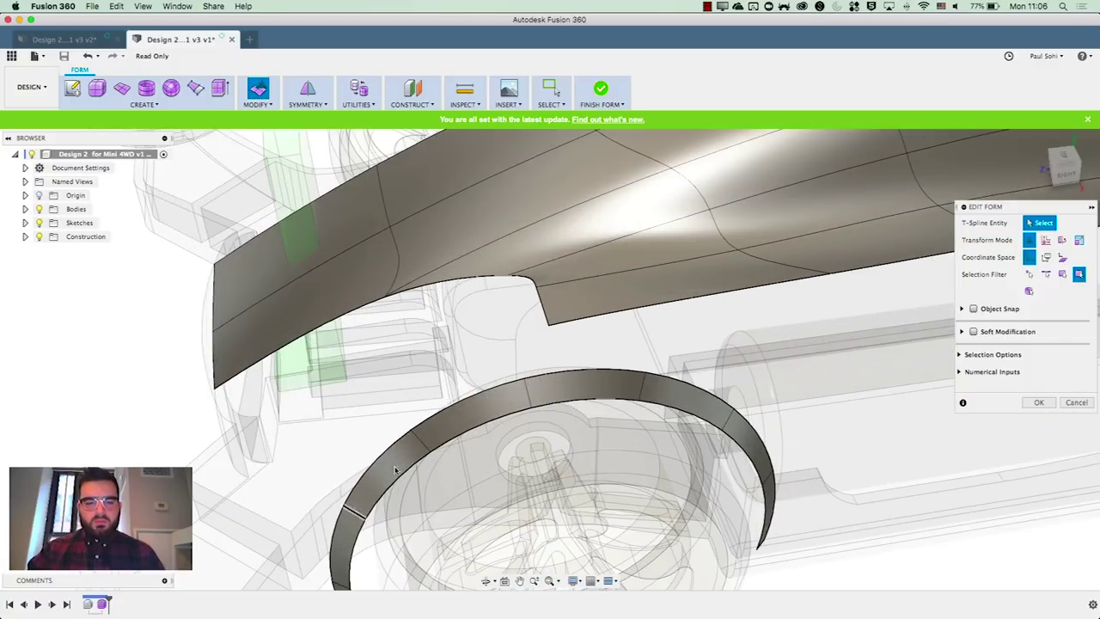
{"action": "scroll", "coordinate": [514, 365], "scroll_direction": "down", "scroll_amount": 2}
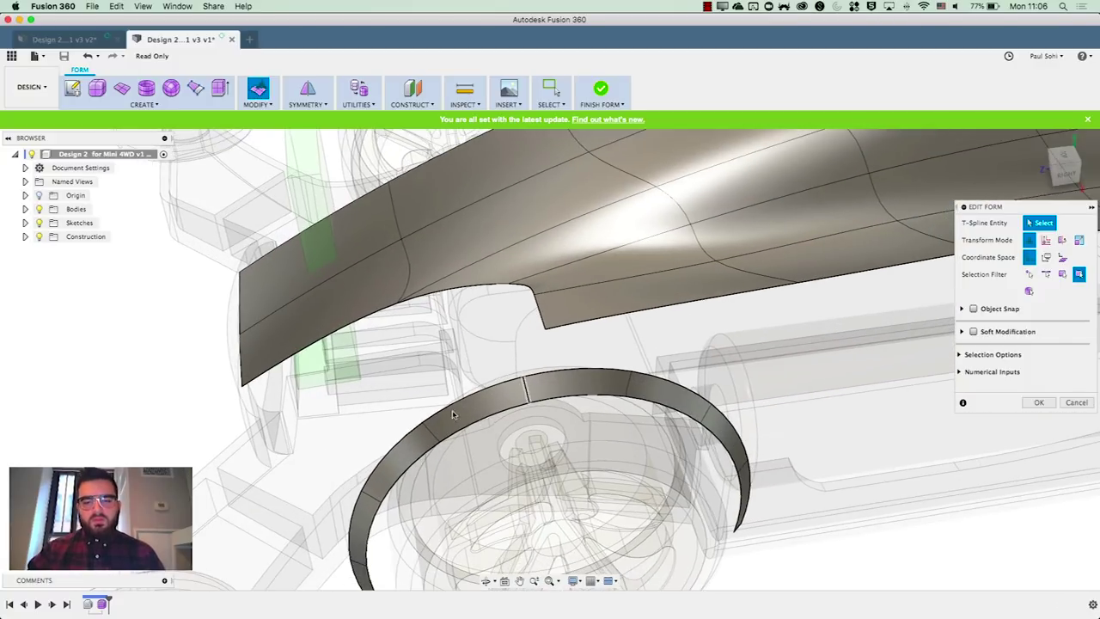
{"action": "middle_click_drag", "start_coordinate": [452, 410], "coordinate": [461, 410], "text": "shift"}
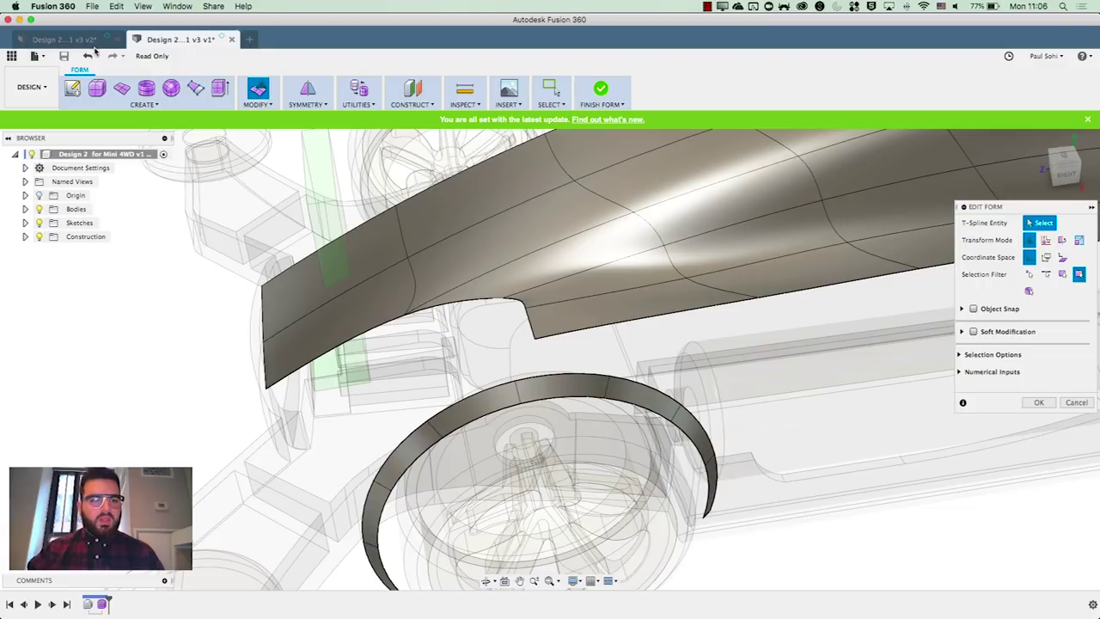
{"action": "left_click", "coordinate": [469, 301]}
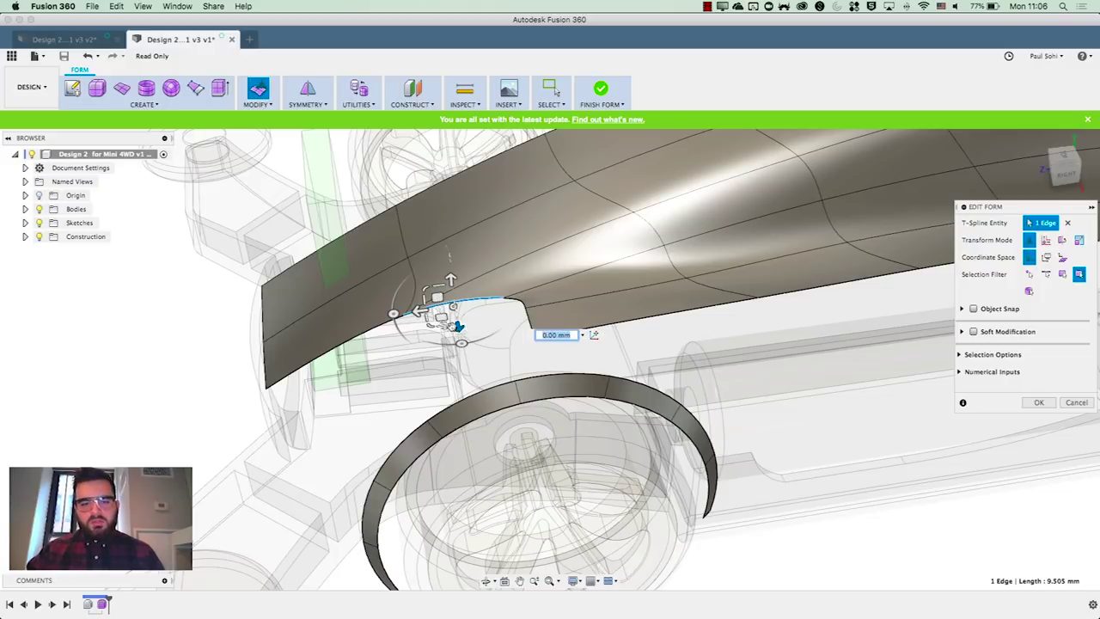
{"action": "left_click_drag", "start_coordinate": [459, 327], "coordinate": [467, 364]}
{"action": "left_click", "coordinate": [543, 348]}
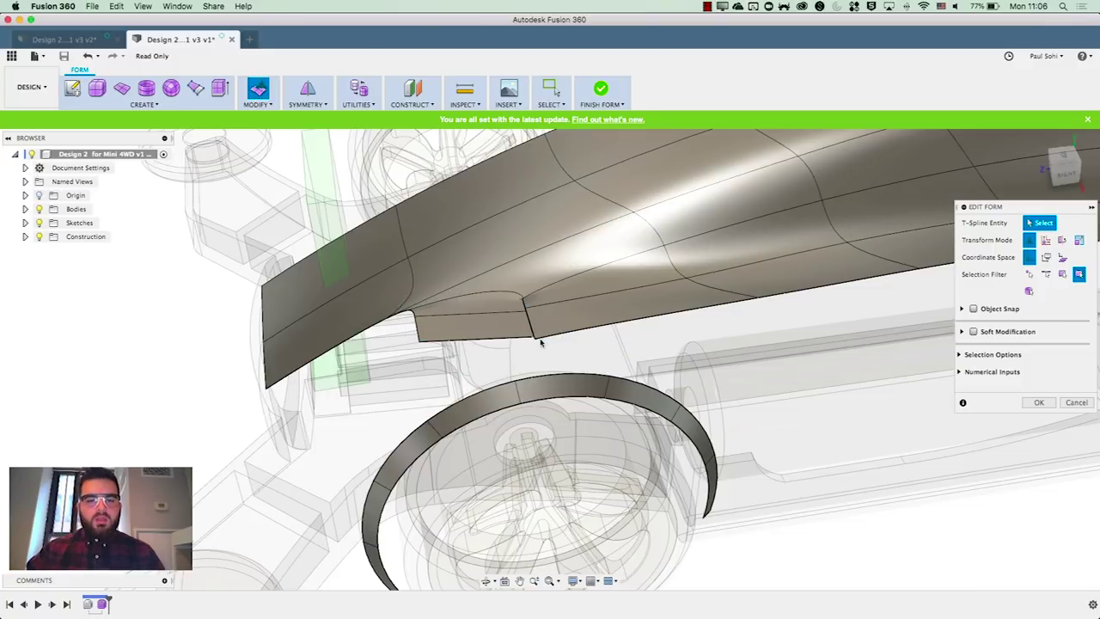
Select the two new faces above the front wheel arch and move them about 0.64 mm down and 1.27 mm forward
{"action": "left_click", "coordinate": [530, 327]}
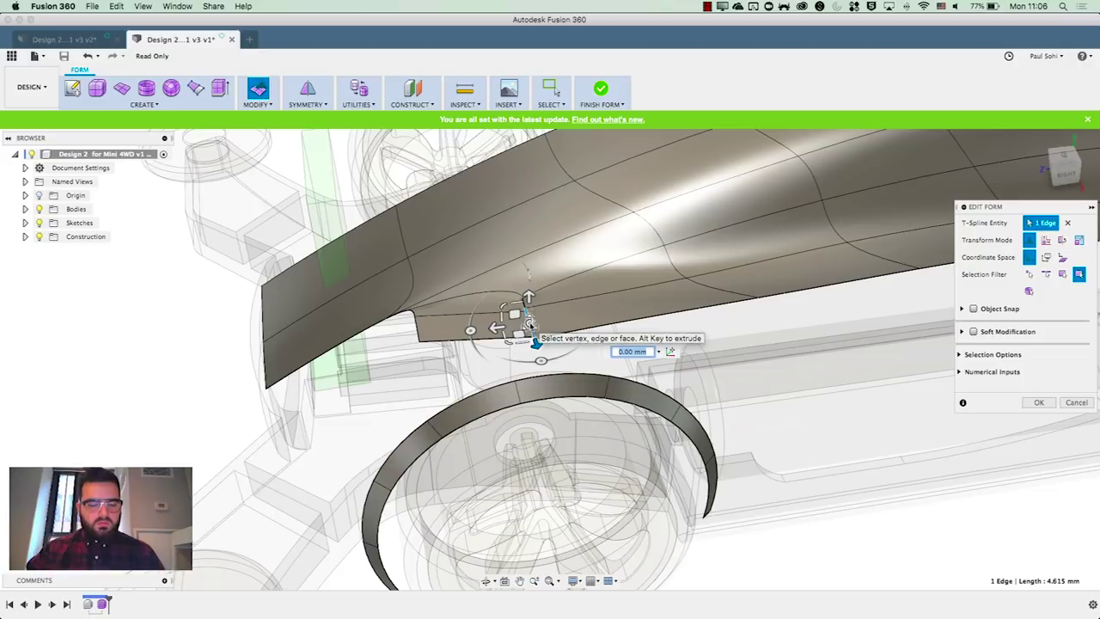
{"action": "left_click", "coordinate": [501, 311]}
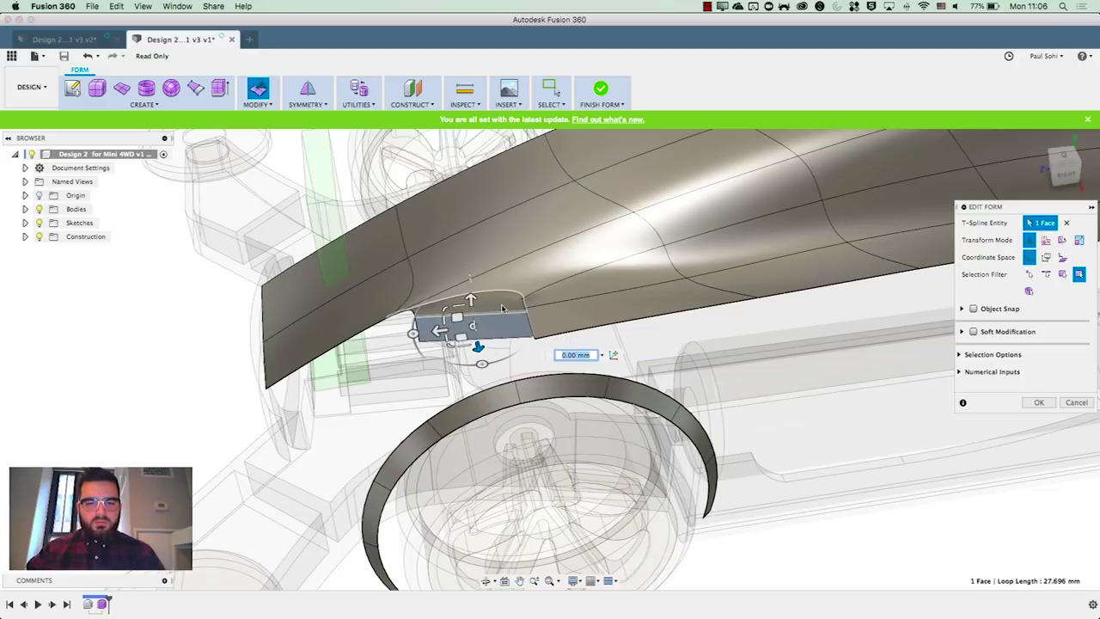
{"action": "left_click", "coordinate": [430, 319], "text": "shift"}
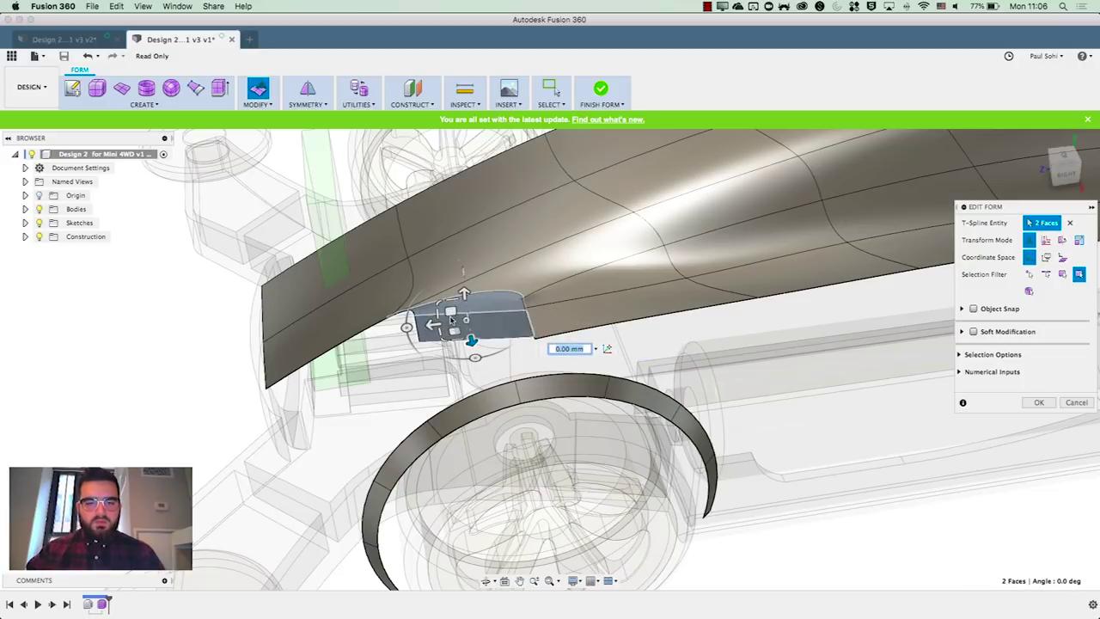
{"action": "left_click_drag", "start_coordinate": [450, 311], "coordinate": [437, 319]}
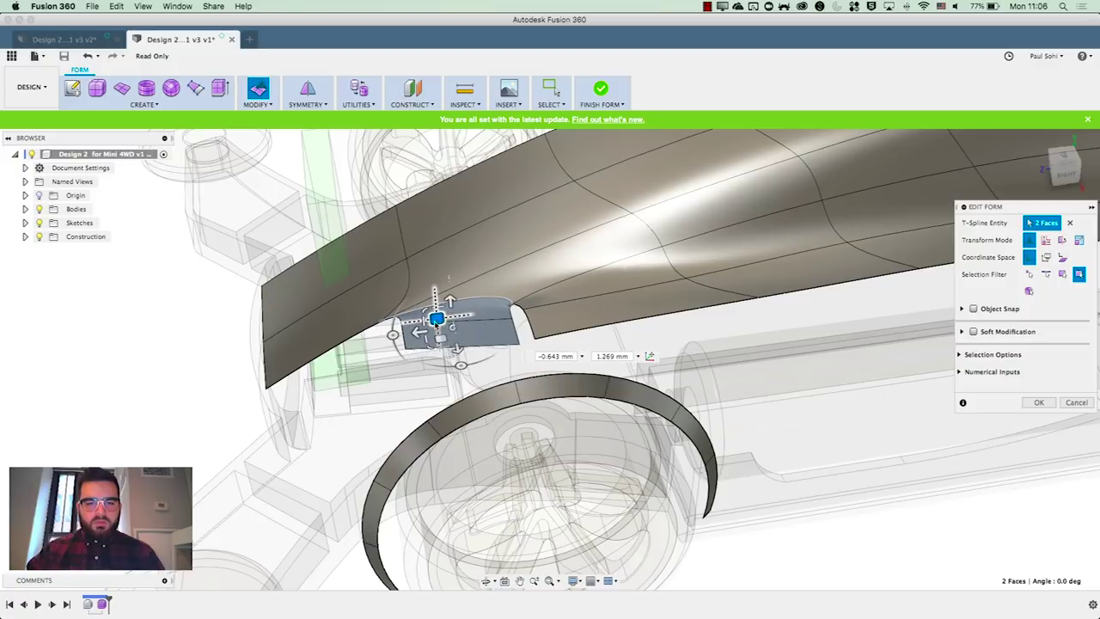
{"action": "left_click", "coordinate": [158, 317]}
Weld the open vertices of the new faces above the front wheel arch to the adjoining side strip, vertex to vertex
{"action": "left_click", "coordinate": [271, 106]}
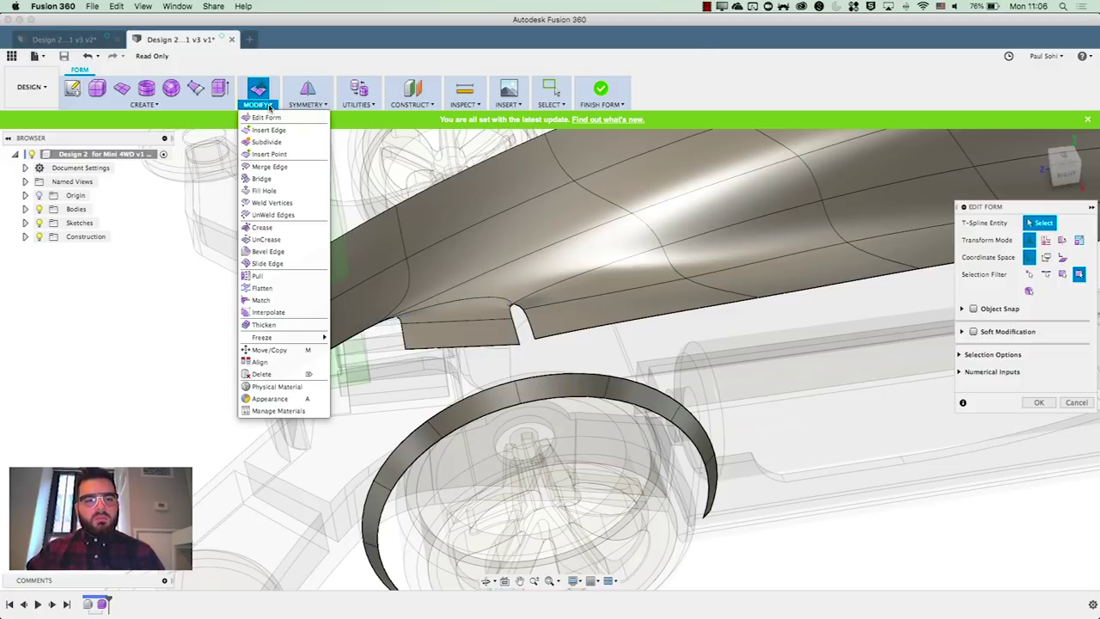
{"action": "left_click", "coordinate": [270, 202]}
{"action": "left_click", "coordinate": [511, 308]}
{"action": "left_click", "coordinate": [522, 311]}
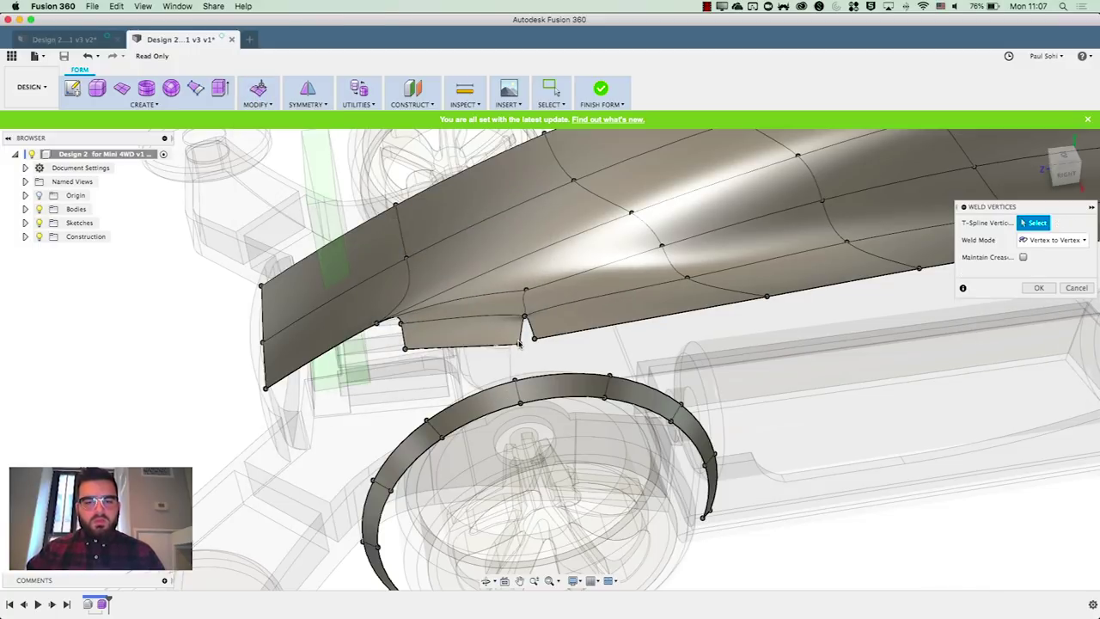
{"action": "left_click", "coordinate": [534, 338]}
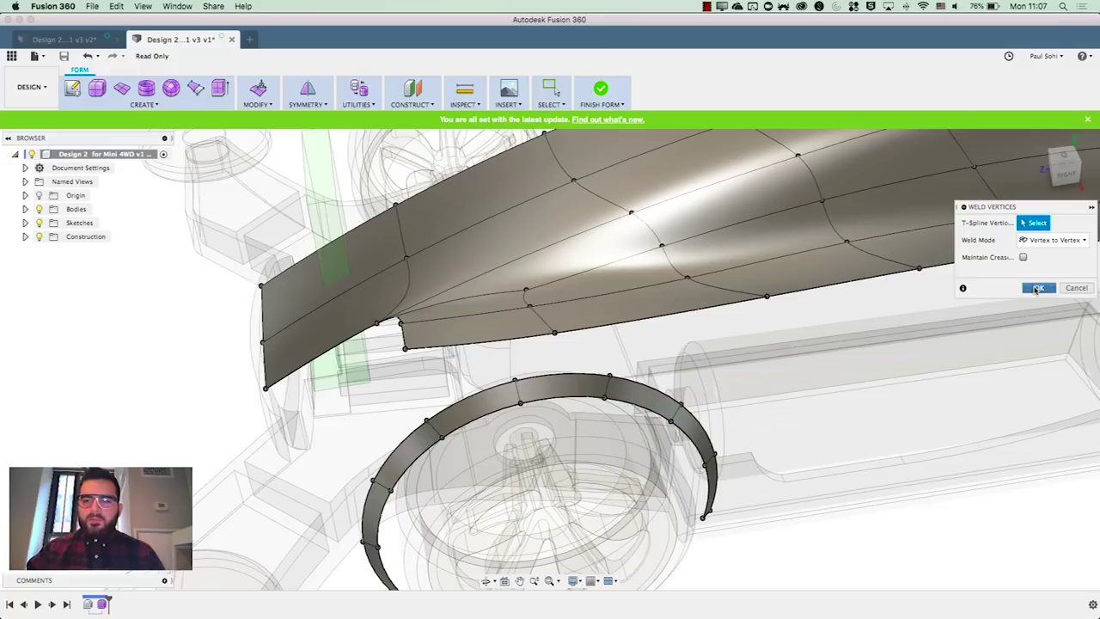
{"action": "left_click", "coordinate": [1038, 289]}
Apply Make Uniform to the main car body surface
{"action": "scroll", "coordinate": [523, 405], "scroll_direction": "down", "scroll_amount": 5}
{"action": "scroll", "coordinate": [638, 455], "scroll_direction": "up", "scroll_amount": 3}
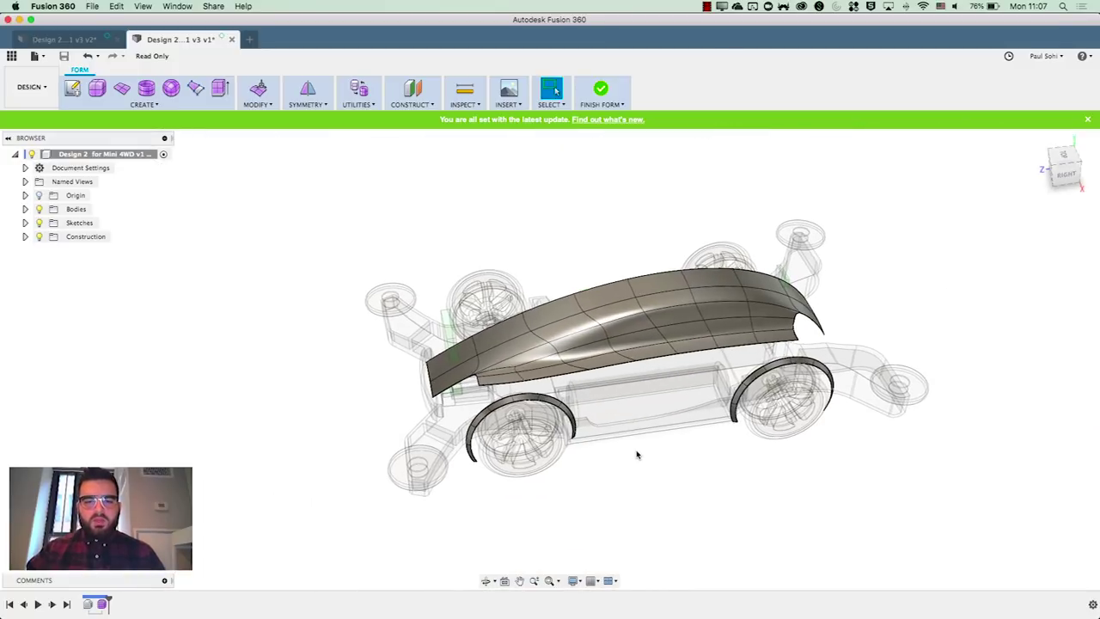
{"action": "middle_click_drag", "start_coordinate": [708, 483], "coordinate": [747, 474], "text": "shift"}
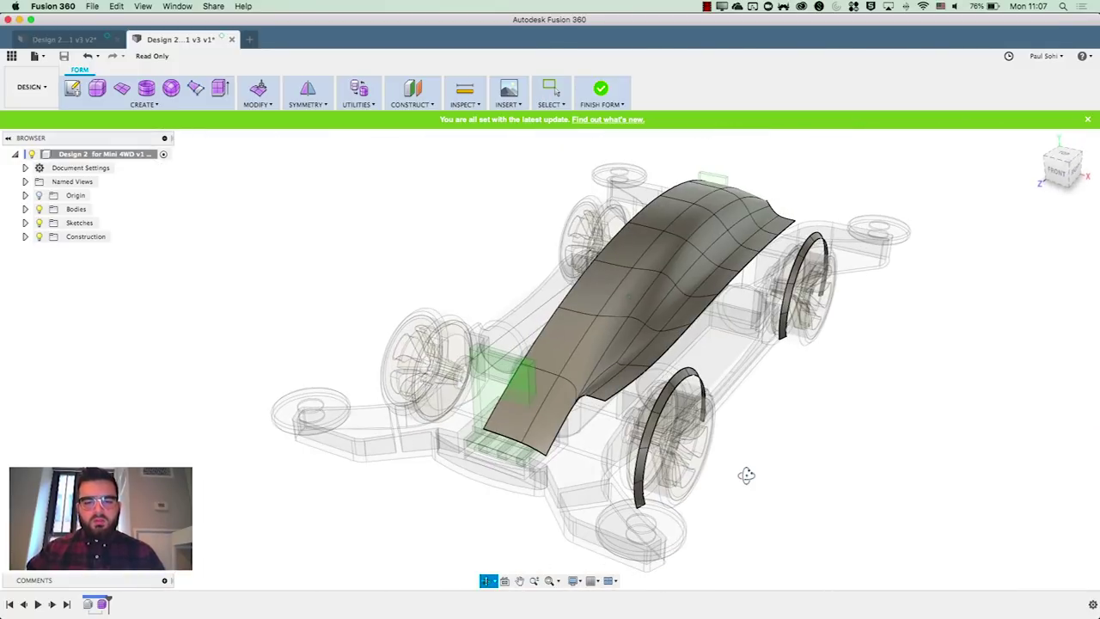
{"action": "left_click", "coordinate": [371, 105]}
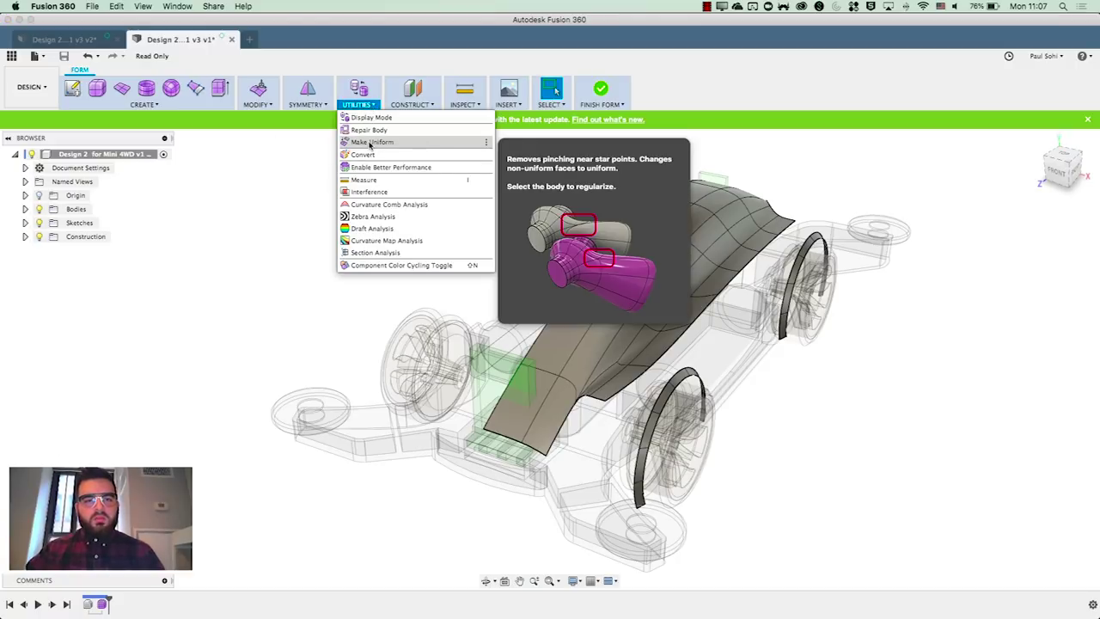
{"action": "left_click", "coordinate": [371, 142]}
{"action": "left_click", "coordinate": [604, 291]}
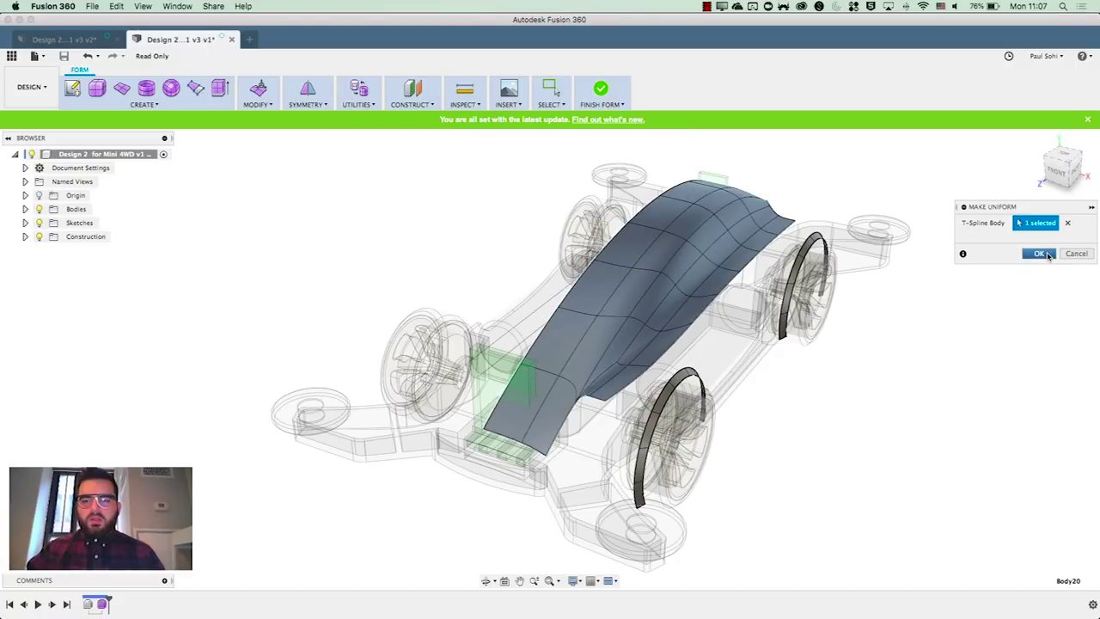
{"action": "left_click", "coordinate": [1040, 254]}
{"action": "scroll", "coordinate": [912, 432], "scroll_direction": "up", "scroll_amount": 3}
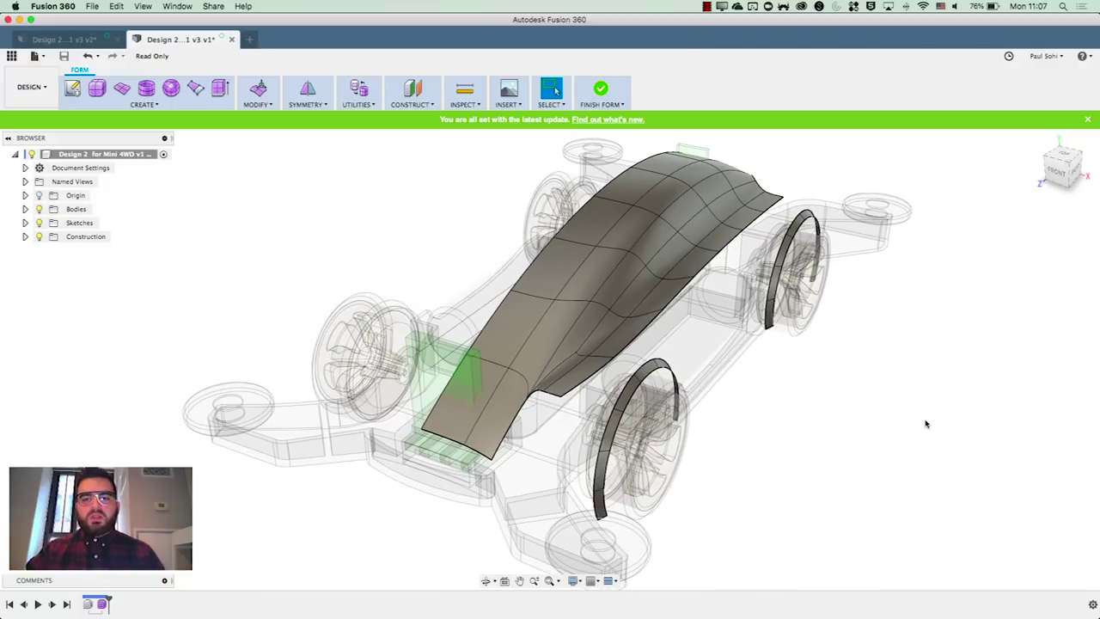
Delete the existing rear and front wheel arch bodies
{"action": "middle_click_drag", "start_coordinate": [932, 421], "coordinate": [862, 430], "text": "shift"}
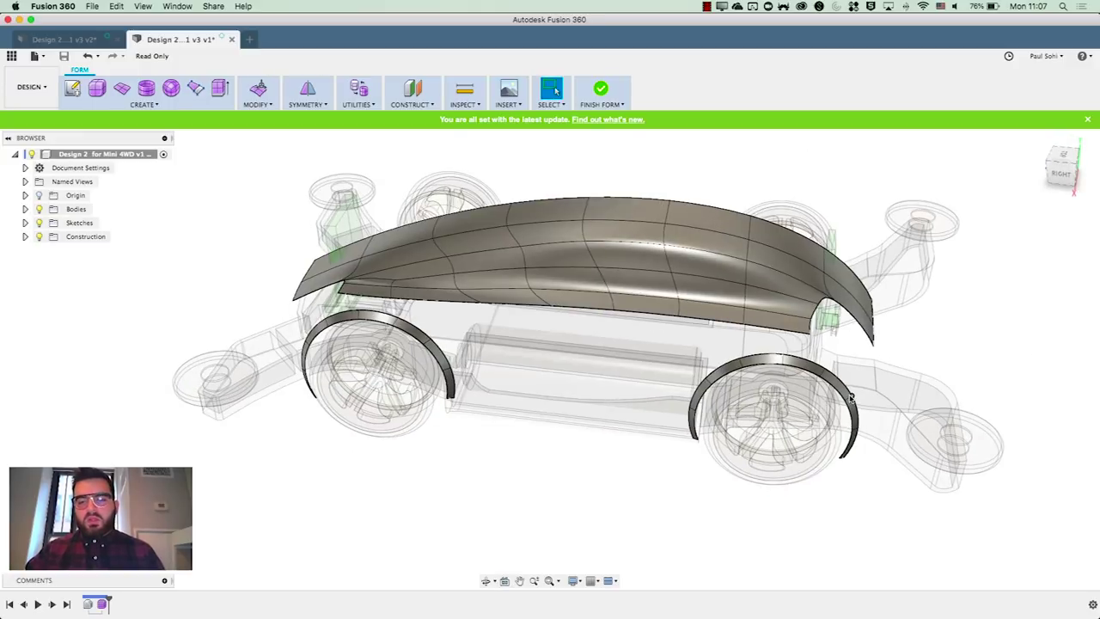
{"action": "scroll", "coordinate": [853, 429], "scroll_direction": "up", "scroll_amount": 5}
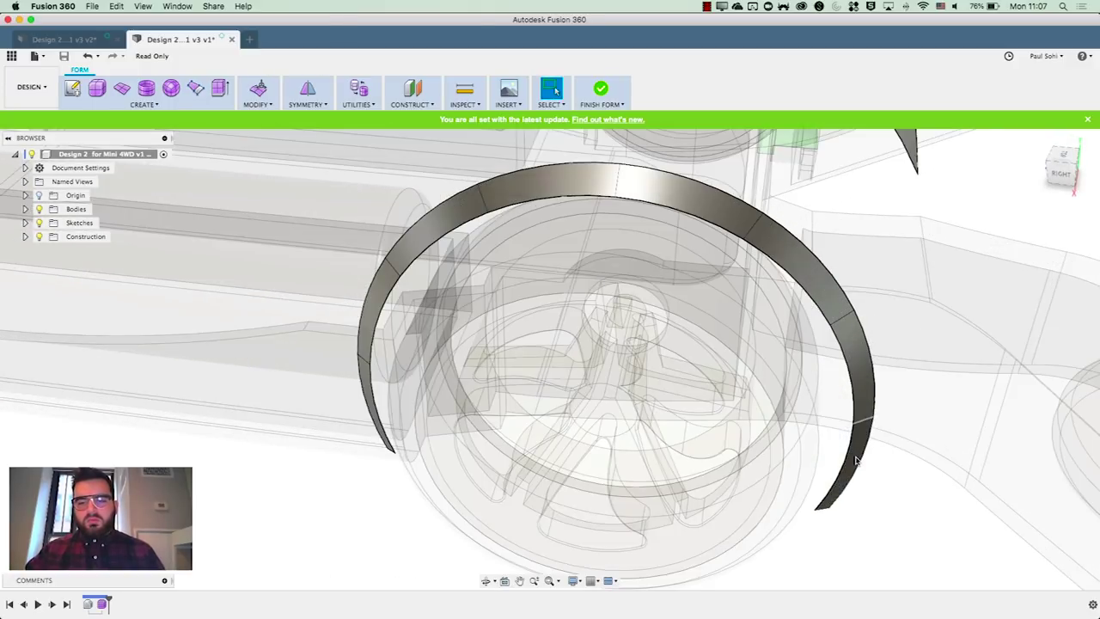
{"action": "left_click", "coordinate": [855, 460]}
{"action": "key", "text": "Delete"}
{"action": "scroll", "coordinate": [856, 460], "scroll_direction": "down", "scroll_amount": 5}
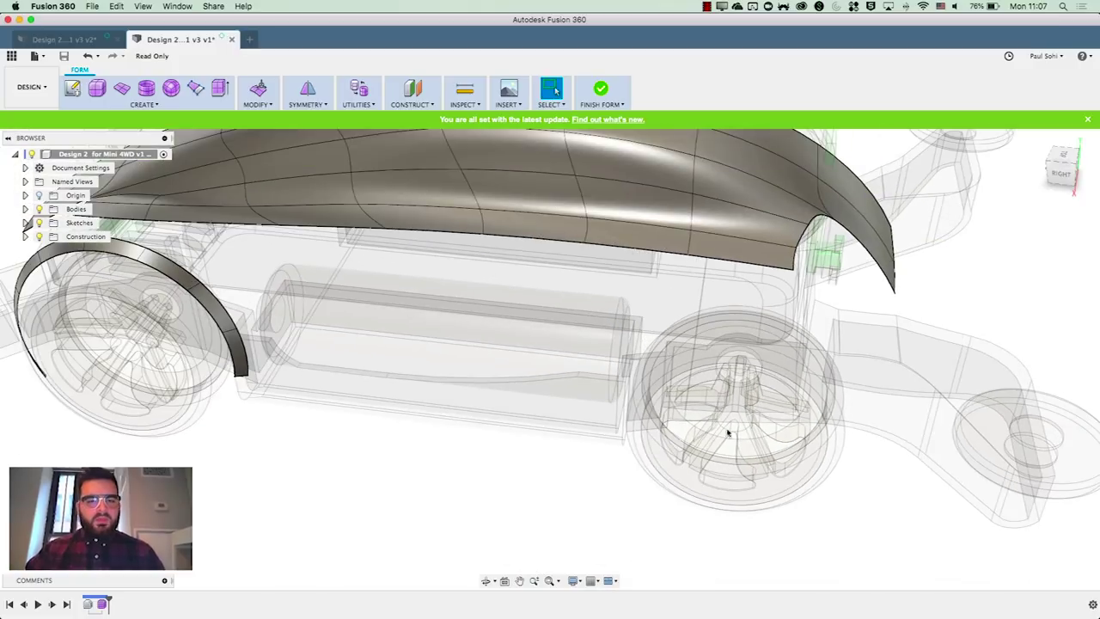
{"action": "left_click", "coordinate": [227, 348]}
{"action": "key", "text": "Delete"}
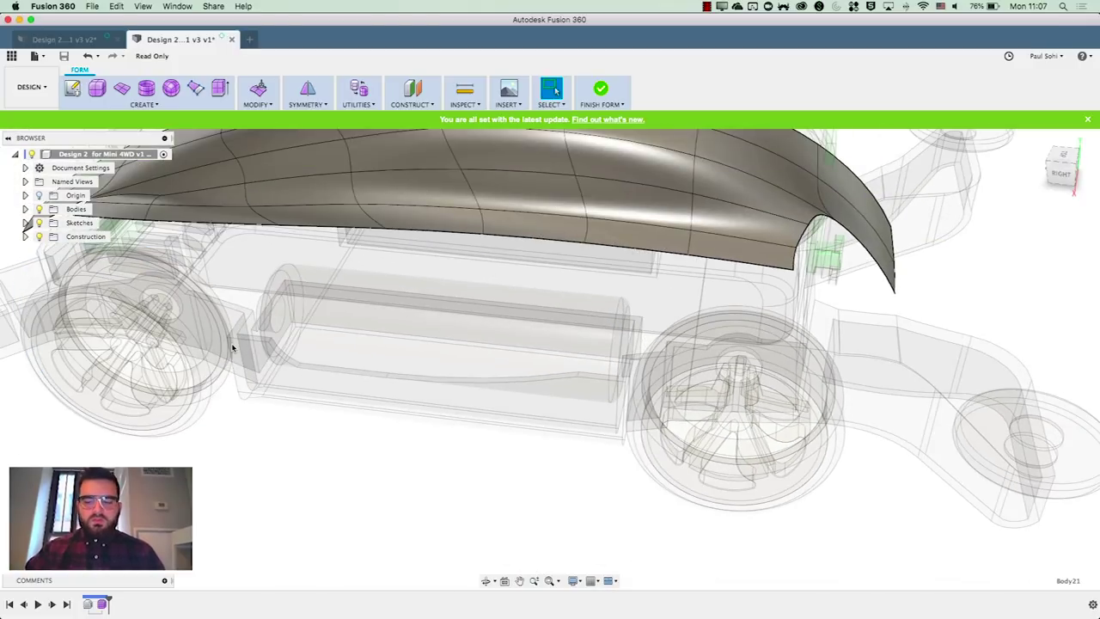
Show Sketch72 and set up an extrusion of its front wheel arch curve with 4 uniform faces
{"action": "middle_click_drag", "start_coordinate": [475, 468], "coordinate": [479, 467], "text": "shift"}
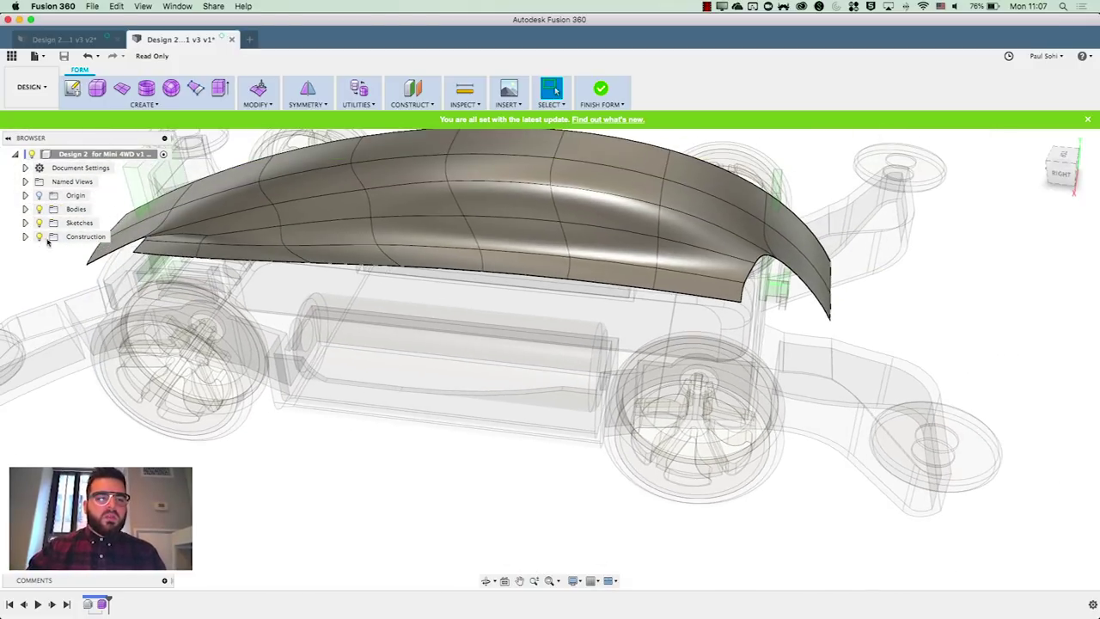
{"action": "left_click", "coordinate": [25, 223]}
{"action": "left_click", "coordinate": [49, 264]}
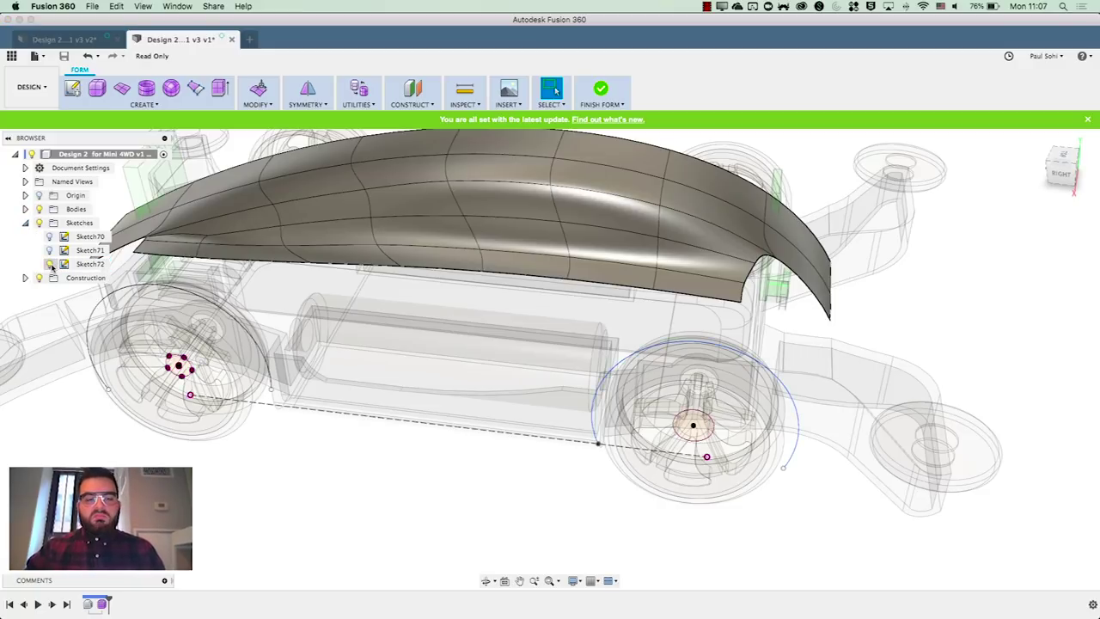
{"action": "left_click", "coordinate": [220, 88]}
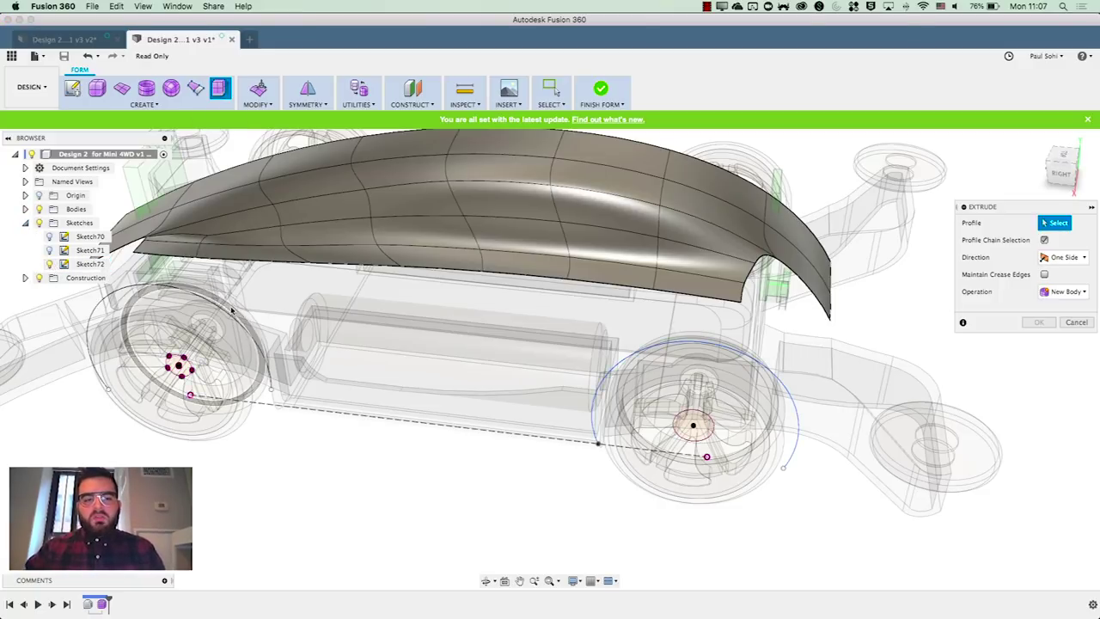
{"action": "left_click", "coordinate": [227, 315]}
{"action": "double_click", "coordinate": [1063, 273]}
{"action": "key", "text": "Return"}
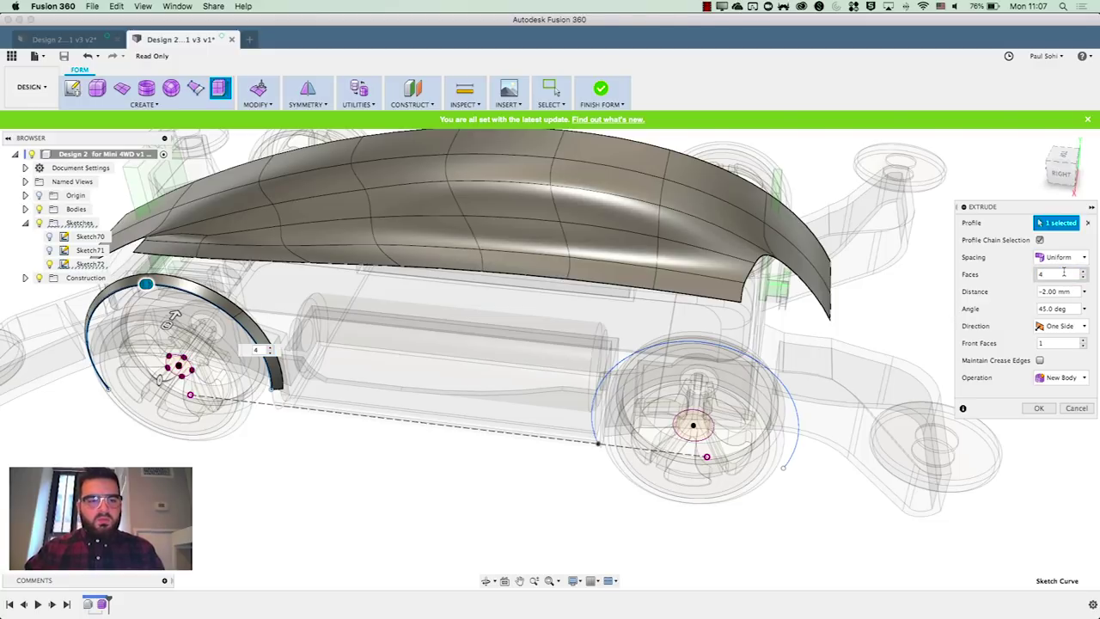
Try 3 faces on the front wheel arch extrusion, restore 4 faces, and accept it as a new body at -2 mm and 45 degrees
{"action": "scroll", "coordinate": [401, 433], "scroll_direction": "up", "scroll_amount": 5}
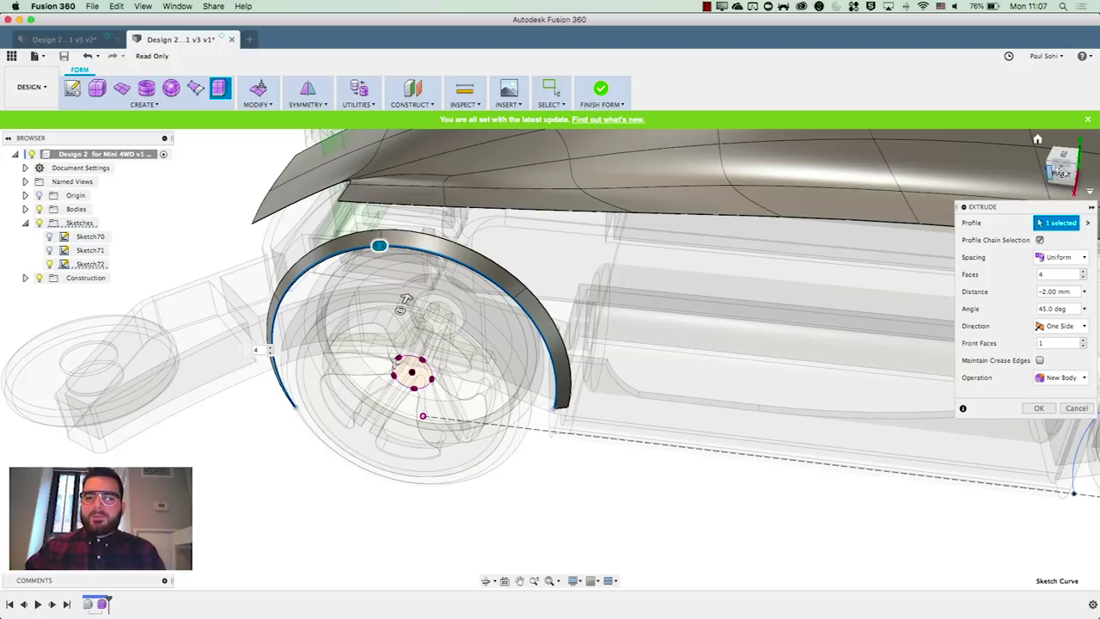
{"action": "left_click", "coordinate": [1059, 170]}
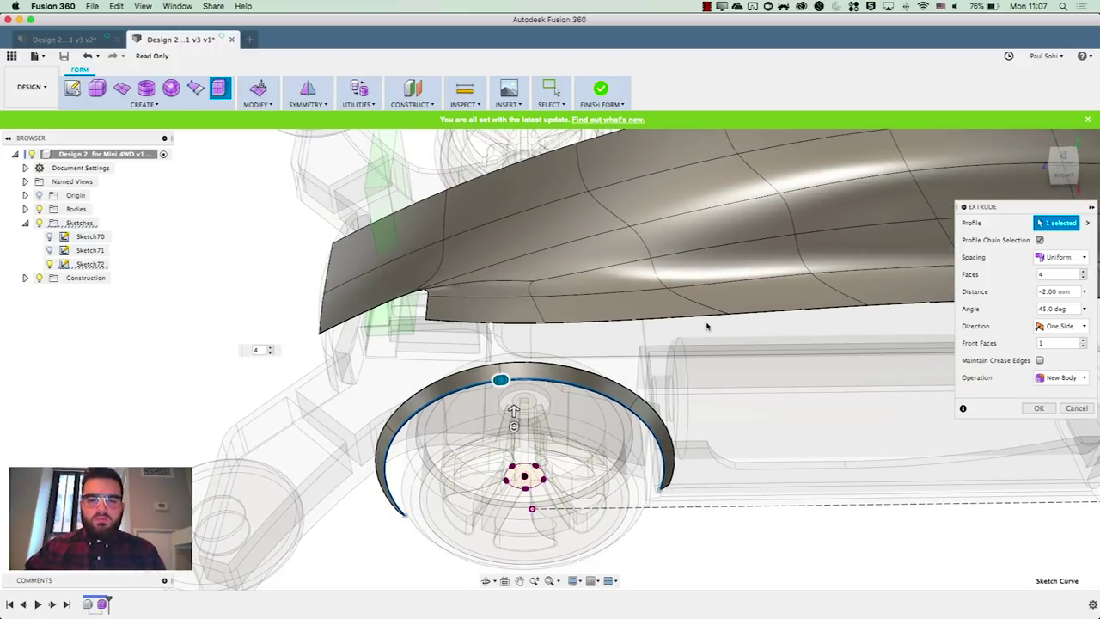
{"action": "scroll", "coordinate": [613, 332], "scroll_direction": "down", "scroll_amount": 1}
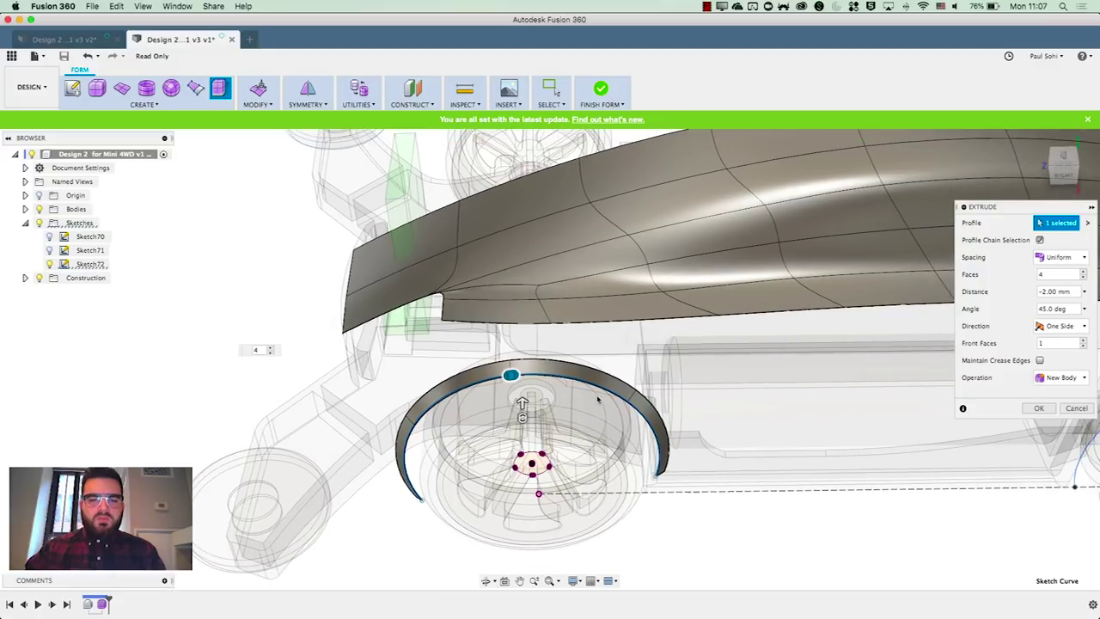
{"action": "left_click", "coordinate": [1061, 274]}
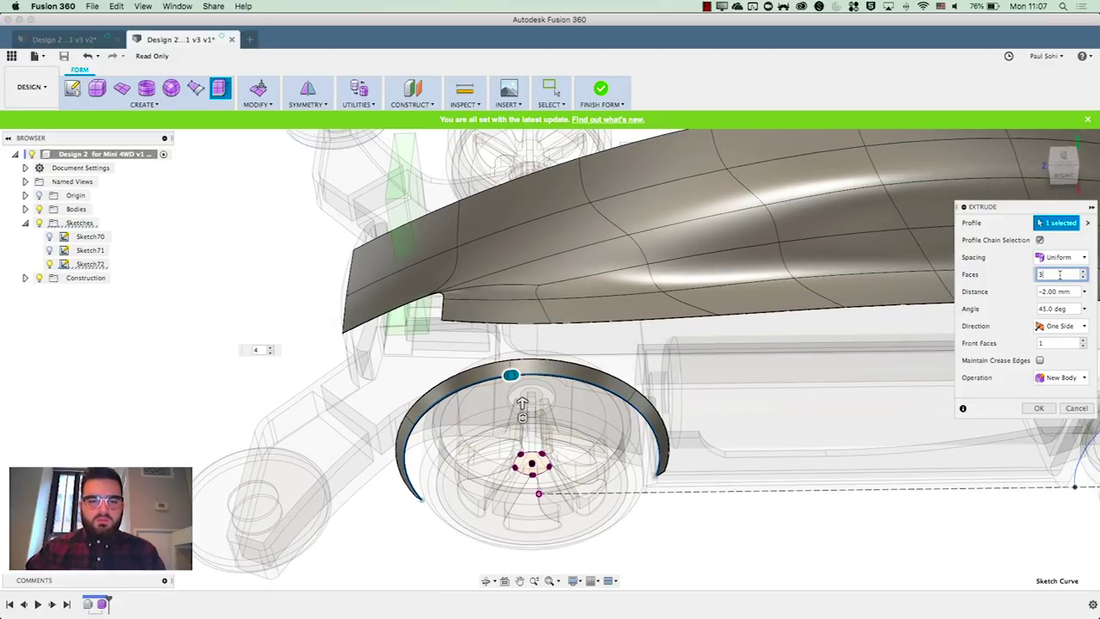
{"action": "key", "text": "Return"}
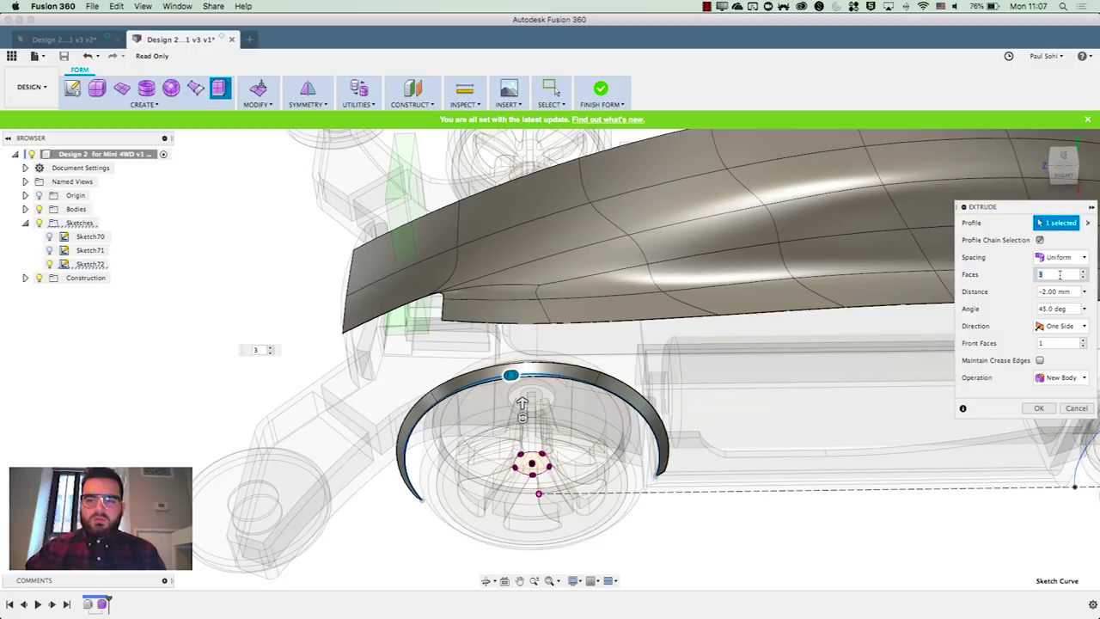
{"action": "key", "text": "Return"}
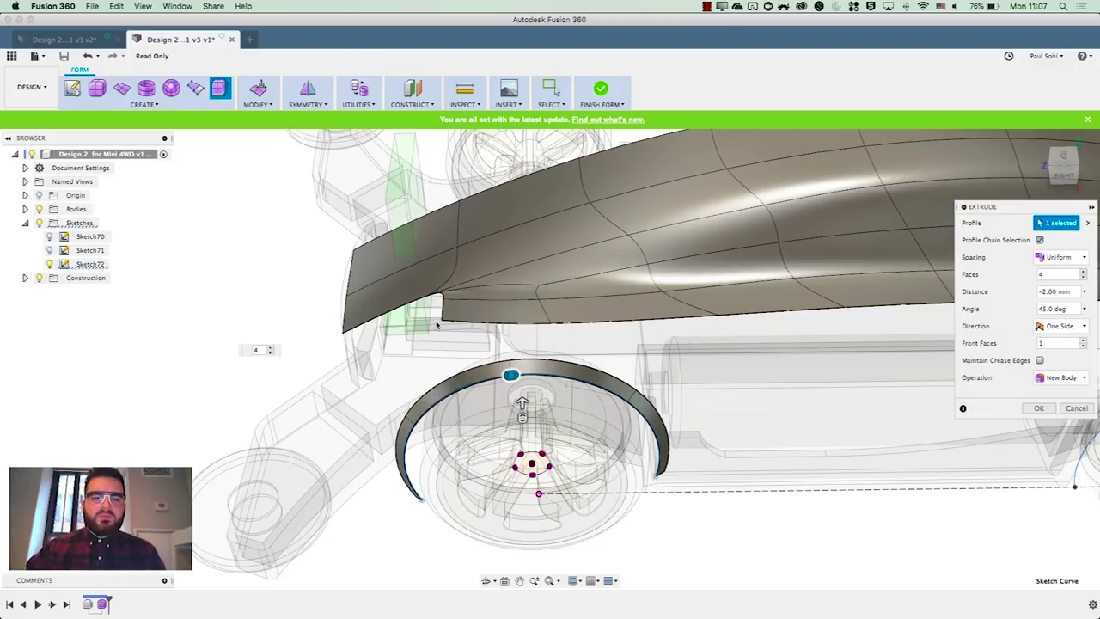
{"action": "scroll", "coordinate": [433, 342], "scroll_direction": "down", "scroll_amount": 3}
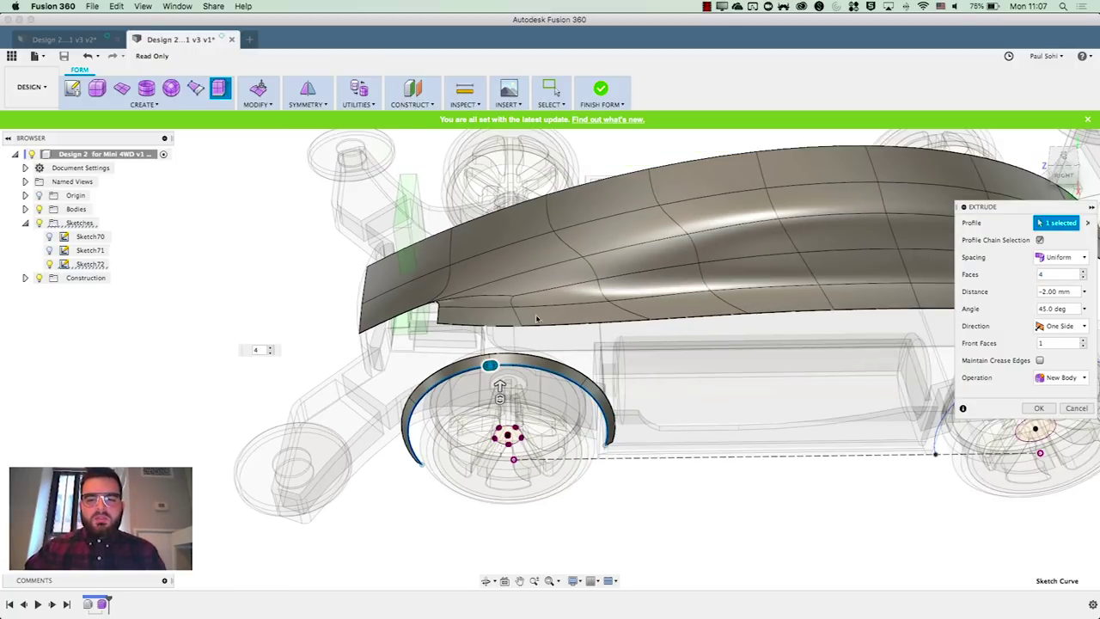
{"action": "middle_click_drag", "start_coordinate": [515, 387], "coordinate": [688, 387], "text": "shift"}
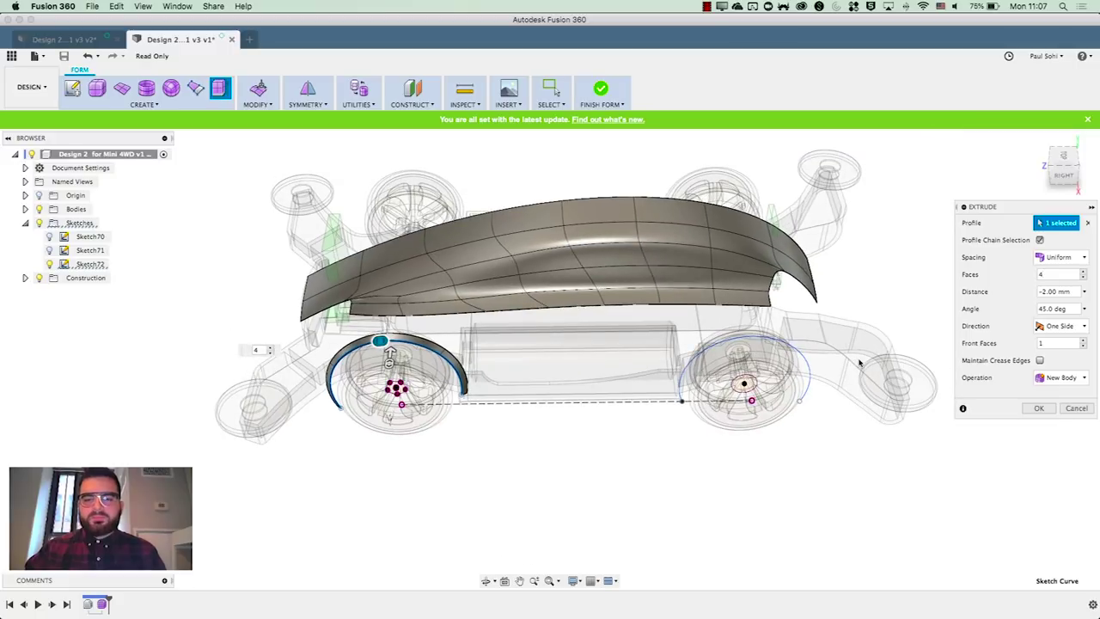
{"action": "scroll", "coordinate": [825, 344], "scroll_direction": "up", "scroll_amount": 3}
{"action": "left_click", "coordinate": [1038, 407]}
Extrude the rear wheel arch curve as a new body with 4 faces, distance -2 mm and angle 45 degrees
{"action": "right_click", "coordinate": [970, 238]}
{"action": "left_click", "coordinate": [967, 209]}
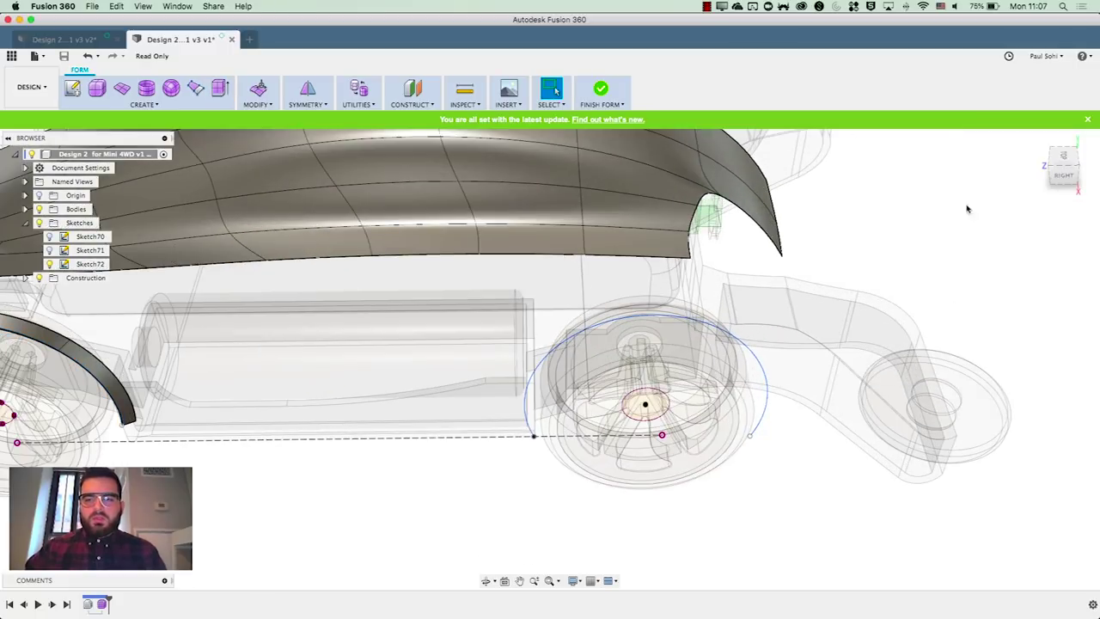
{"action": "left_click", "coordinate": [722, 331]}
{"action": "left_click", "coordinate": [1057, 275]}
{"action": "key", "text": "Return"}
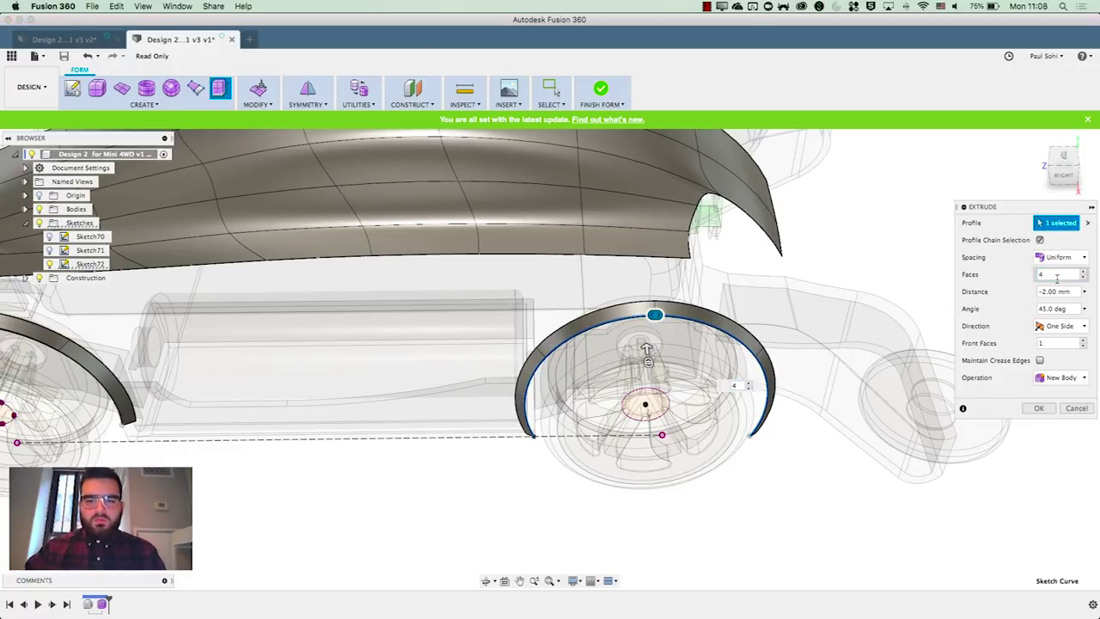
{"action": "left_click", "coordinate": [1038, 408]}
In Edit Form, extrude the body's open side edge behind the rear wheel arch cutout 12 mm outward to form new faces
{"action": "scroll", "coordinate": [990, 374], "scroll_direction": "down", "scroll_amount": 5}
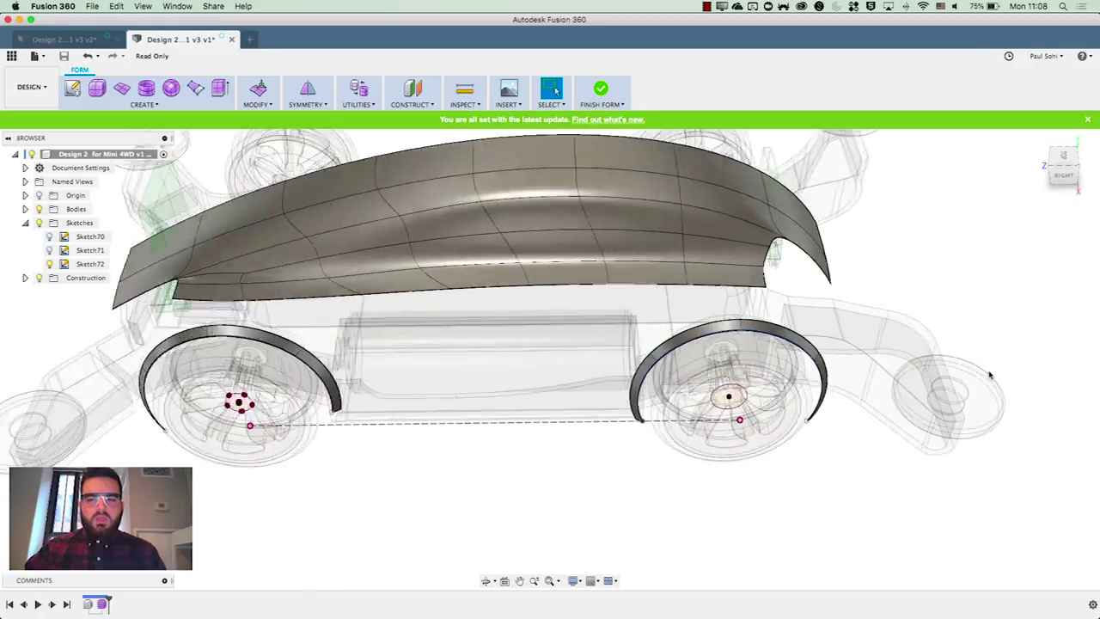
{"action": "scroll", "coordinate": [963, 388], "scroll_direction": "up", "scroll_amount": 3}
{"action": "scroll", "coordinate": [785, 464], "scroll_direction": "down", "scroll_amount": 2}
{"action": "middle_click_drag", "start_coordinate": [954, 291], "coordinate": [576, 313], "text": "shift"}
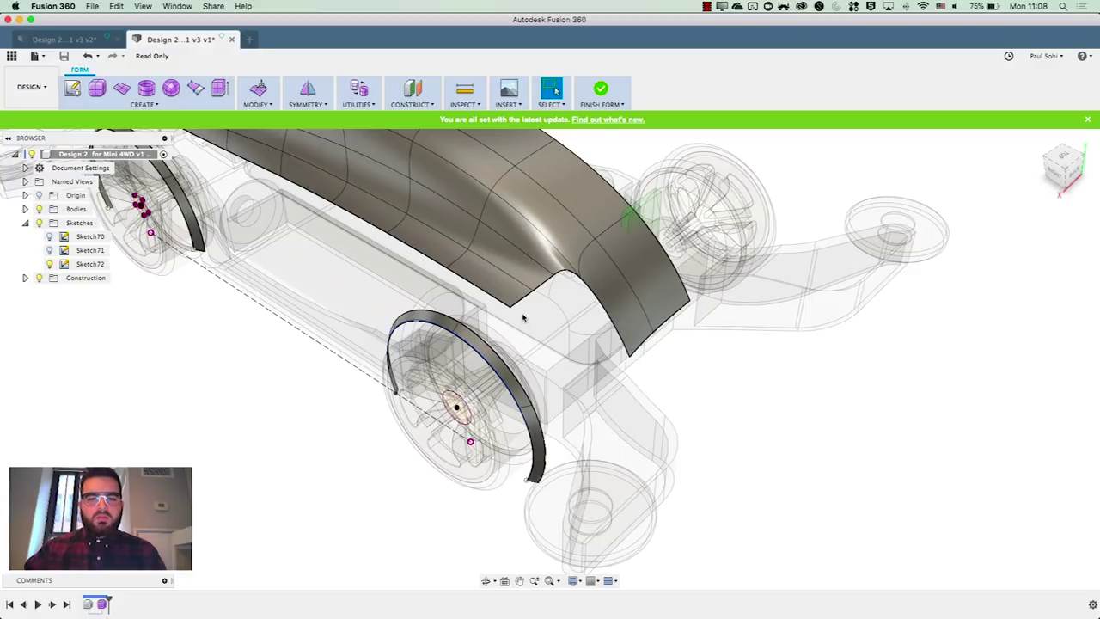
{"action": "left_click", "coordinate": [217, 94]}
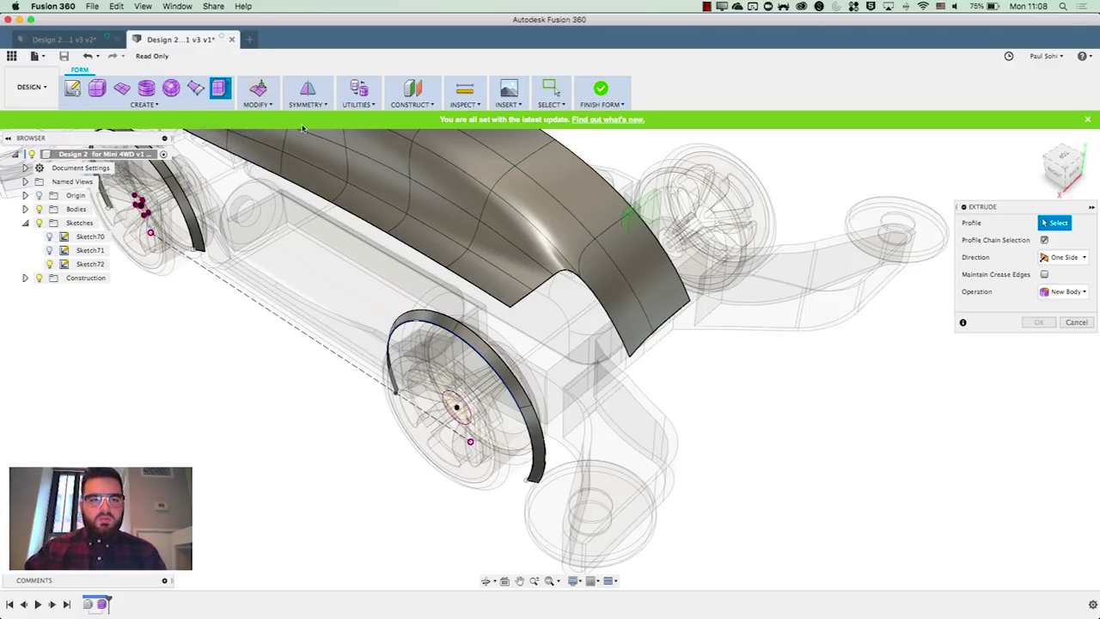
{"action": "left_click", "coordinate": [262, 91]}
{"action": "left_click", "coordinate": [593, 298]}
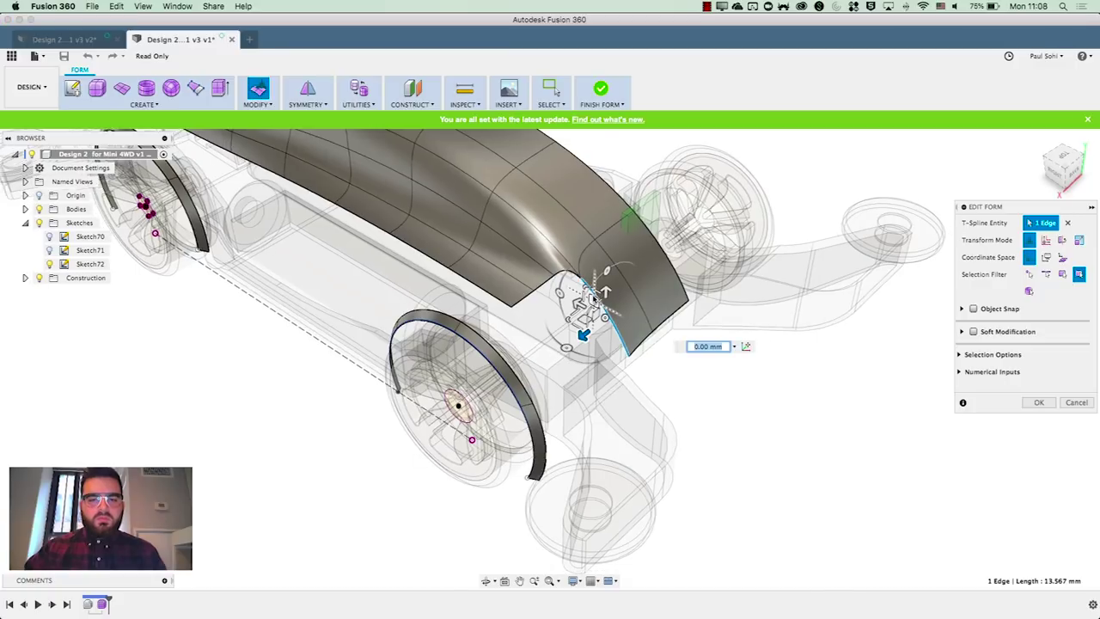
{"action": "middle_click_drag", "start_coordinate": [593, 299], "coordinate": [551, 276], "text": "shift"}
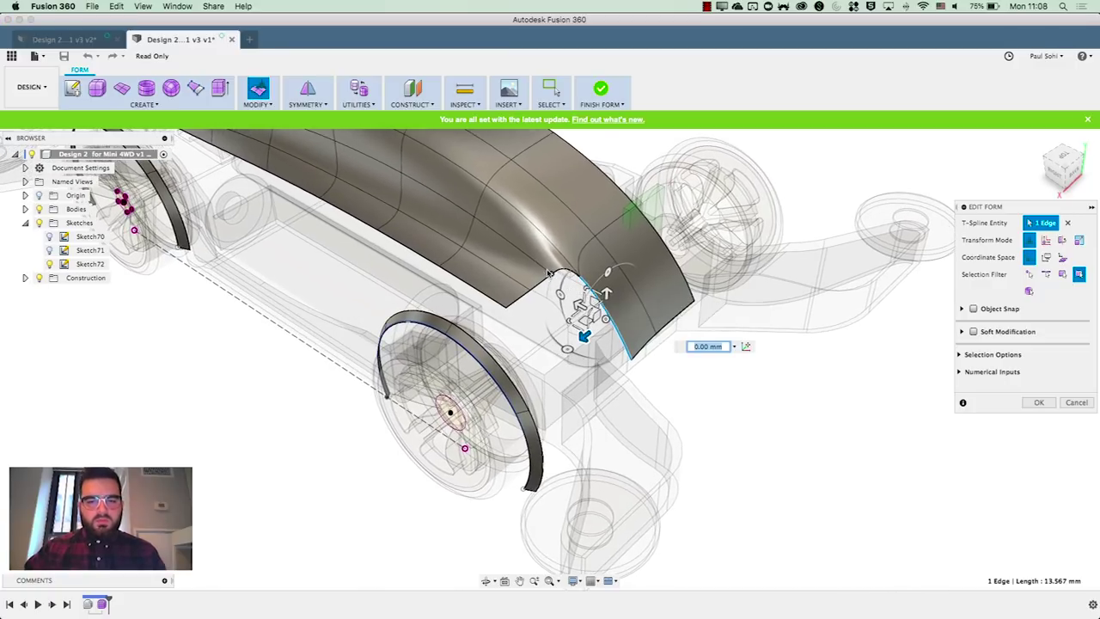
{"action": "left_click_drag", "start_coordinate": [584, 336], "coordinate": [526, 382]}
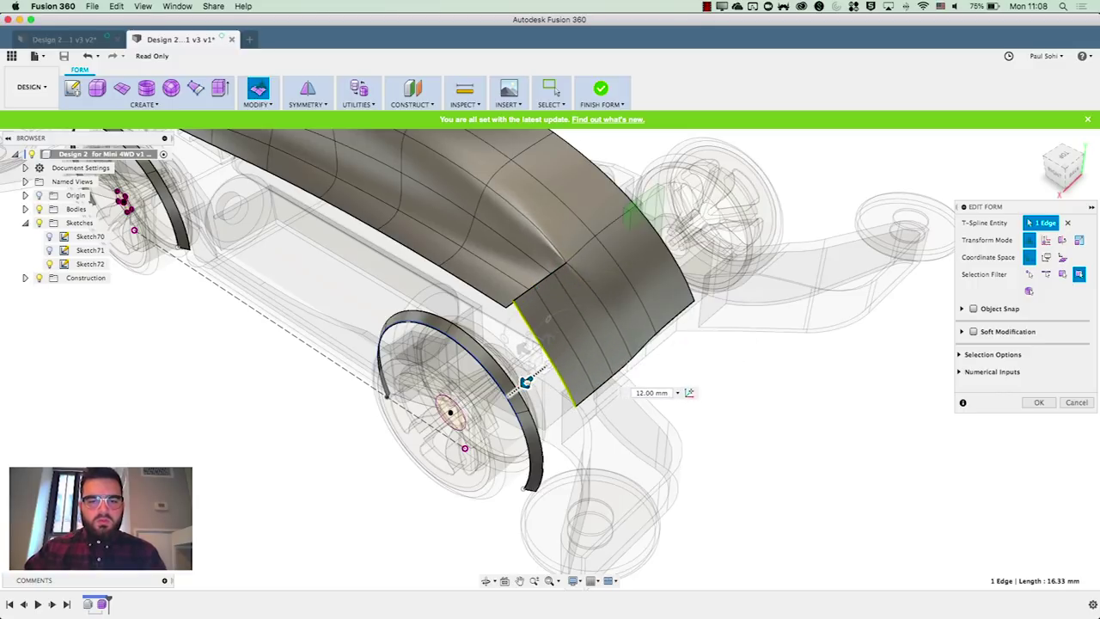
{"action": "left_click", "coordinate": [1038, 402]}
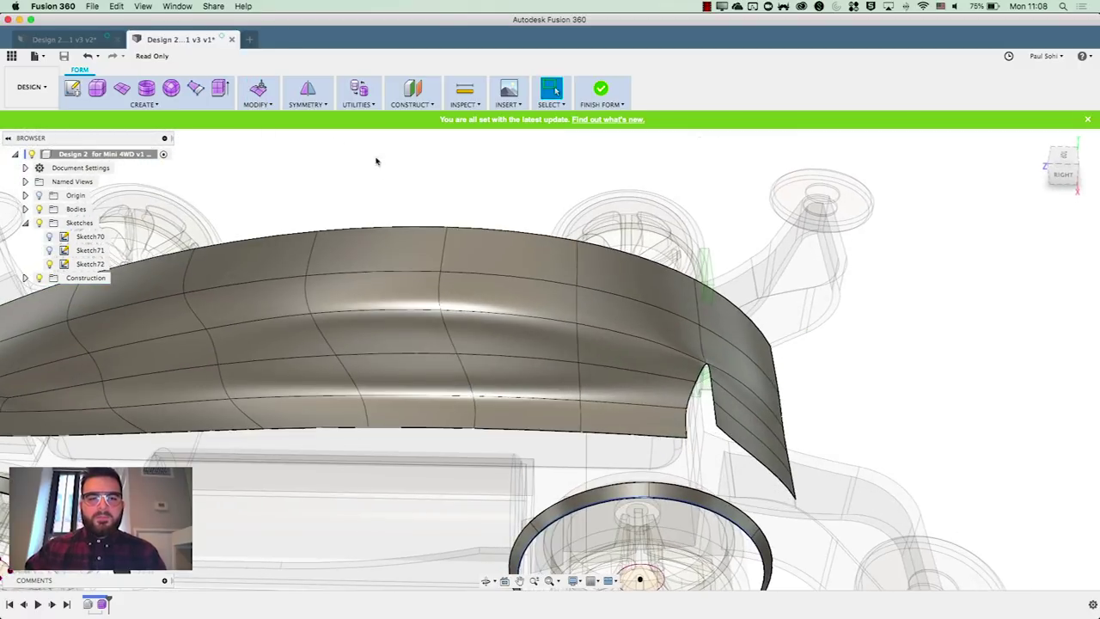
Weld the three vertex pairs along the open gap in the body side above the rear wheel arch, vertex to vertex
{"action": "left_click", "coordinate": [257, 104]}
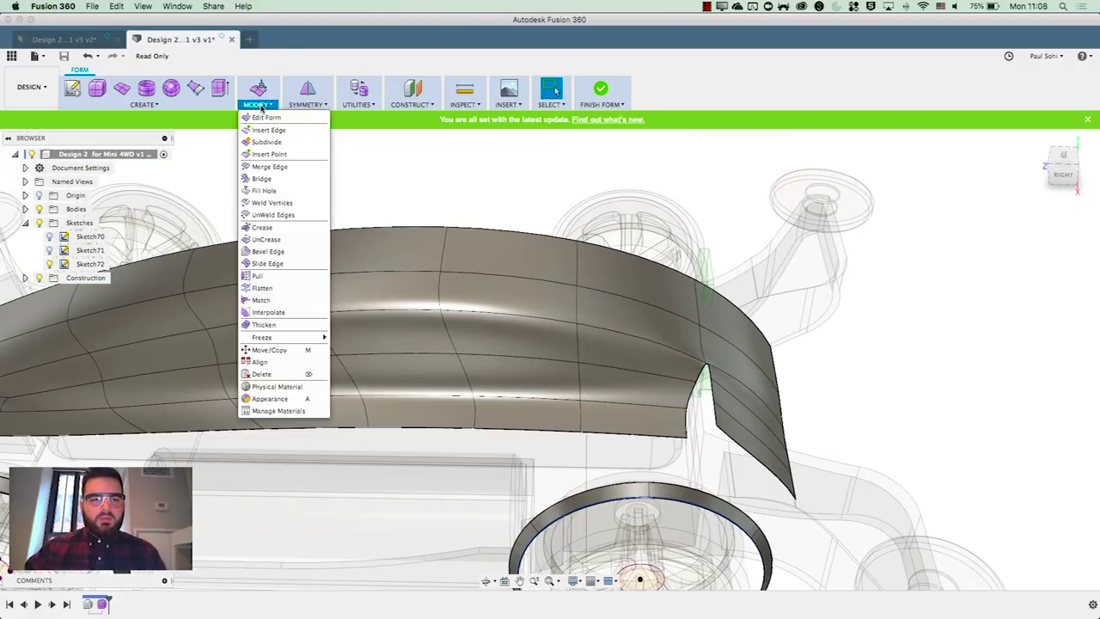
{"action": "left_click", "coordinate": [275, 203]}
{"action": "left_click", "coordinate": [711, 379]}
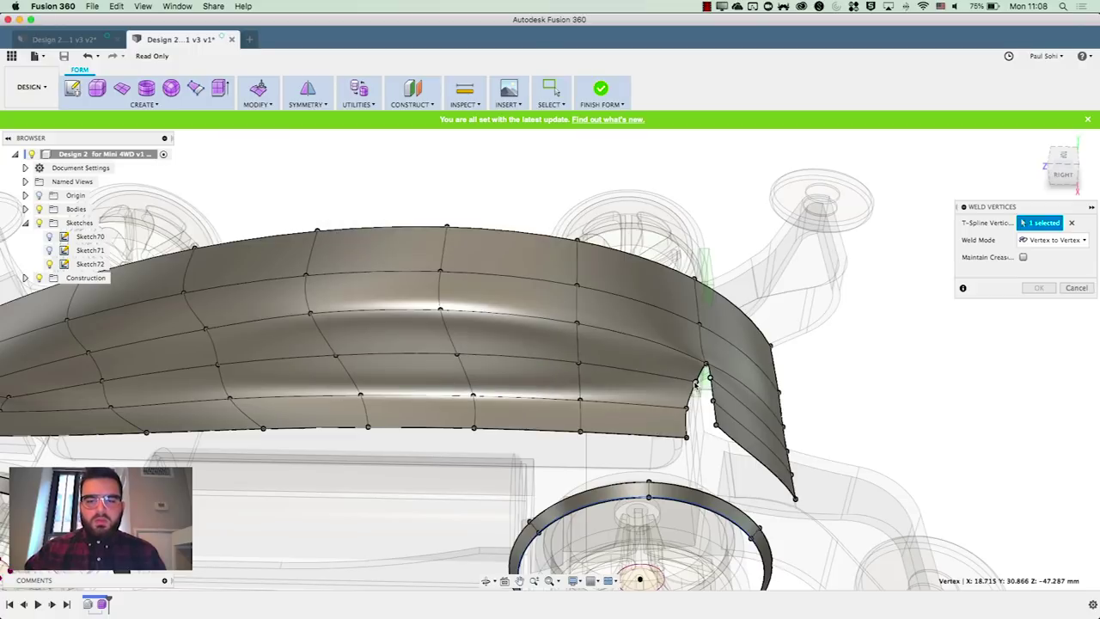
{"action": "left_click", "coordinate": [697, 381]}
{"action": "left_click", "coordinate": [710, 402]}
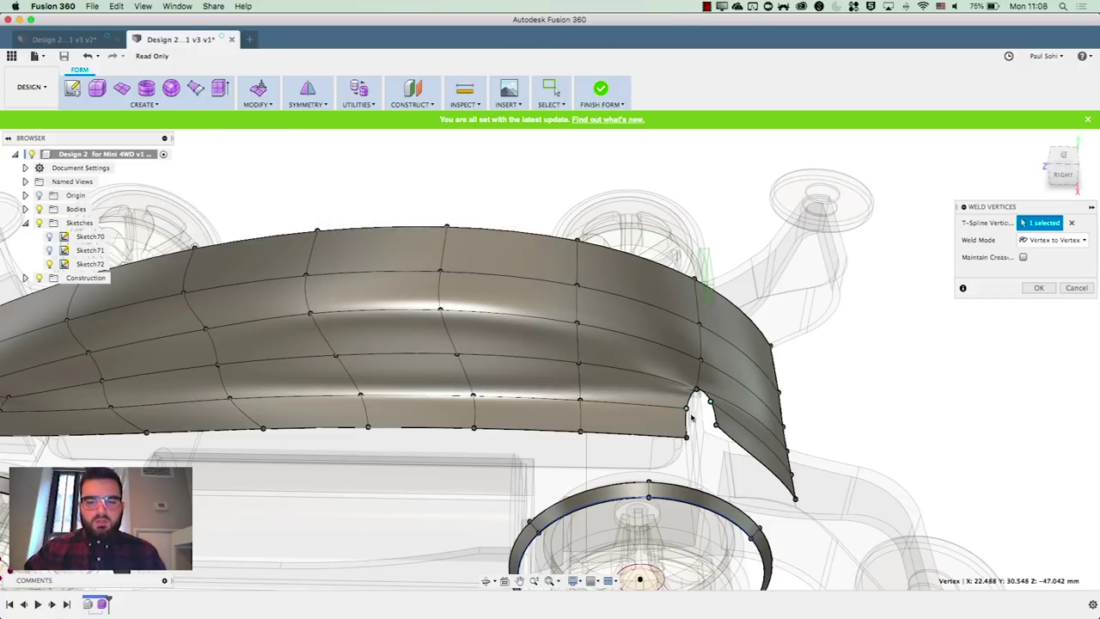
{"action": "left_click", "coordinate": [689, 411]}
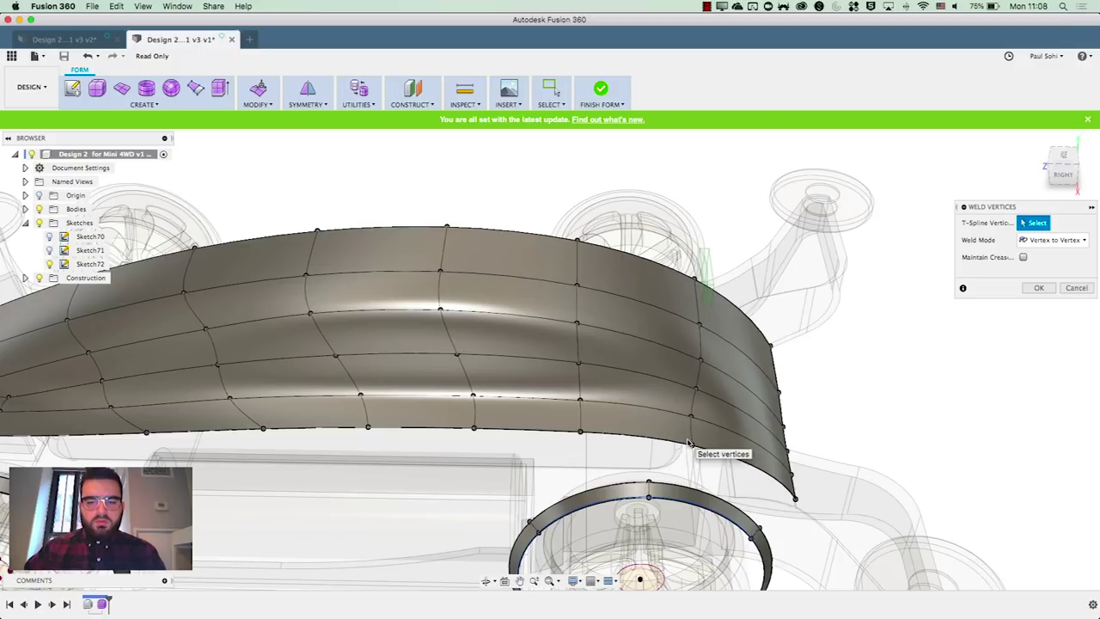
{"action": "scroll", "coordinate": [744, 315], "scroll_direction": "down", "scroll_amount": 5}
{"action": "scroll", "coordinate": [745, 316], "scroll_direction": "up", "scroll_amount": 1}
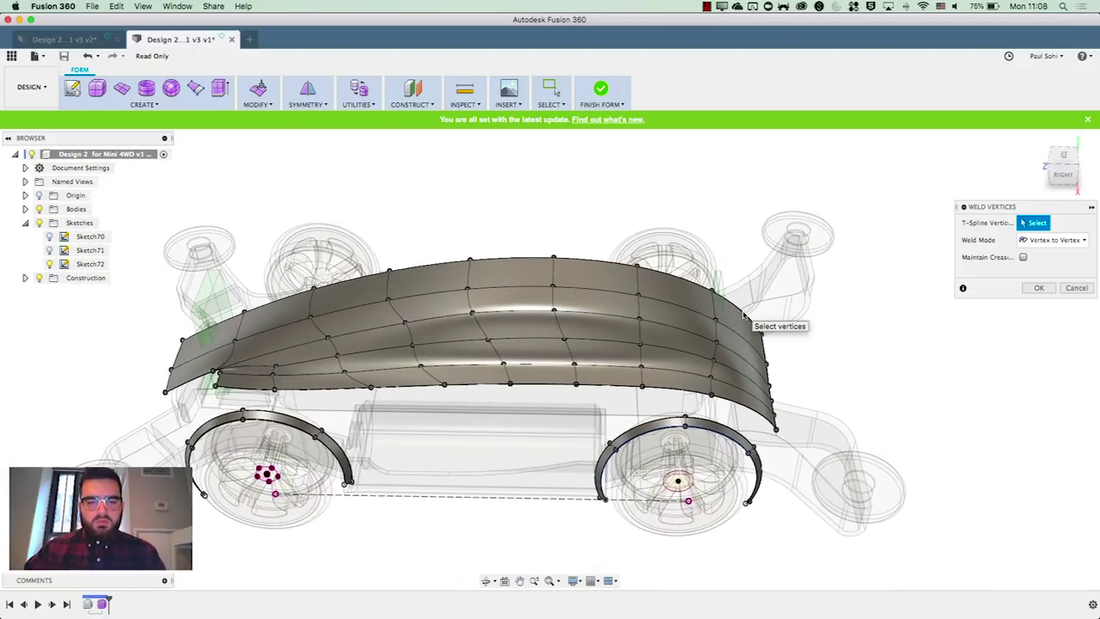
{"action": "left_click", "coordinate": [1038, 288]}
Bridge the rear wheel arch's outer edge to the four body side edges above it with 2 faces and no twists
{"action": "scroll", "coordinate": [978, 376], "scroll_direction": "up", "scroll_amount": 2}
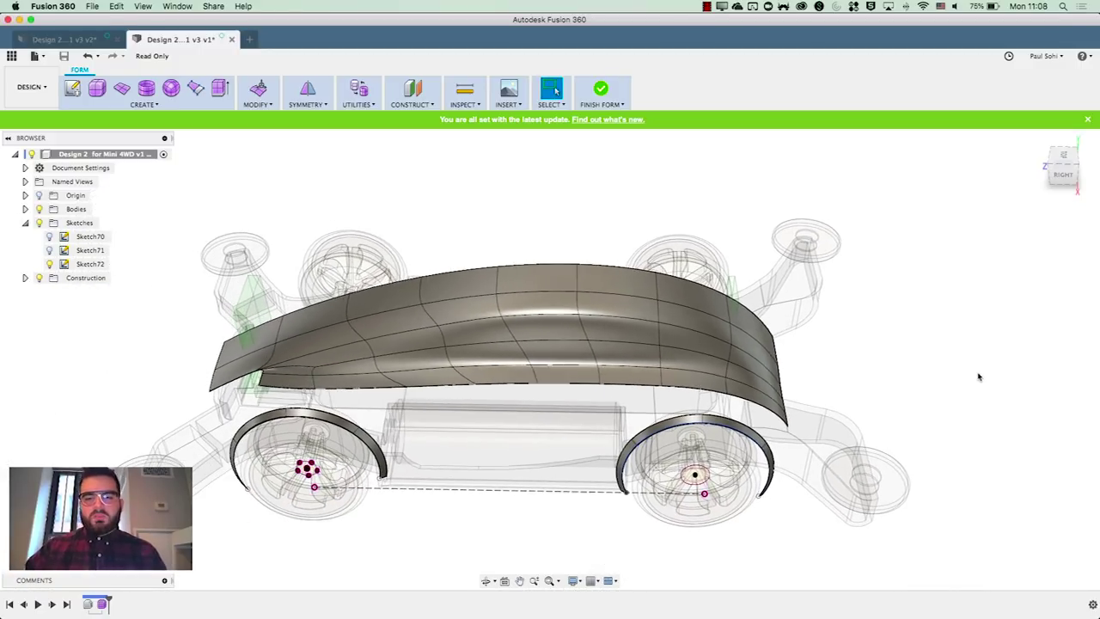
{"action": "middle_click_drag", "start_coordinate": [985, 437], "coordinate": [935, 402], "text": "shift"}
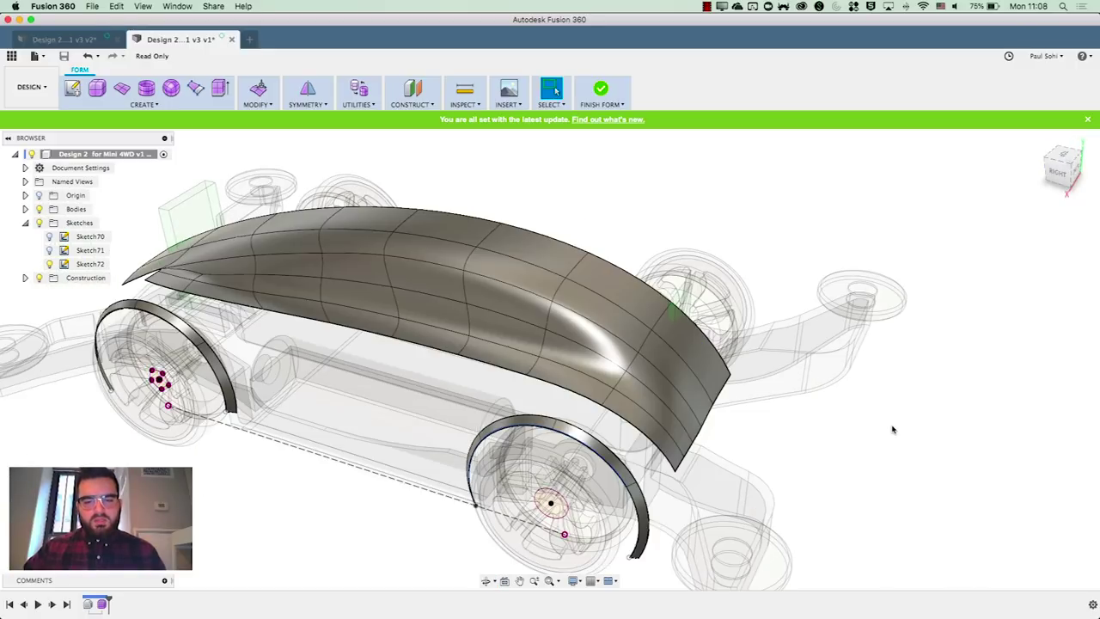
{"action": "mouse_move", "coordinate": [893, 432]}
{"action": "middle_mouse_down", "text": "shift"}
{"action": "mouse_move", "coordinate": [886, 418]}
{"action": "mouse_move", "coordinate": [1003, 401]}
{"action": "mouse_move", "coordinate": [880, 433]}
{"action": "mouse_move", "coordinate": [902, 423]}
{"action": "mouse_move", "coordinate": [894, 433]}
{"action": "middle_mouse_up", "text": "shift"}
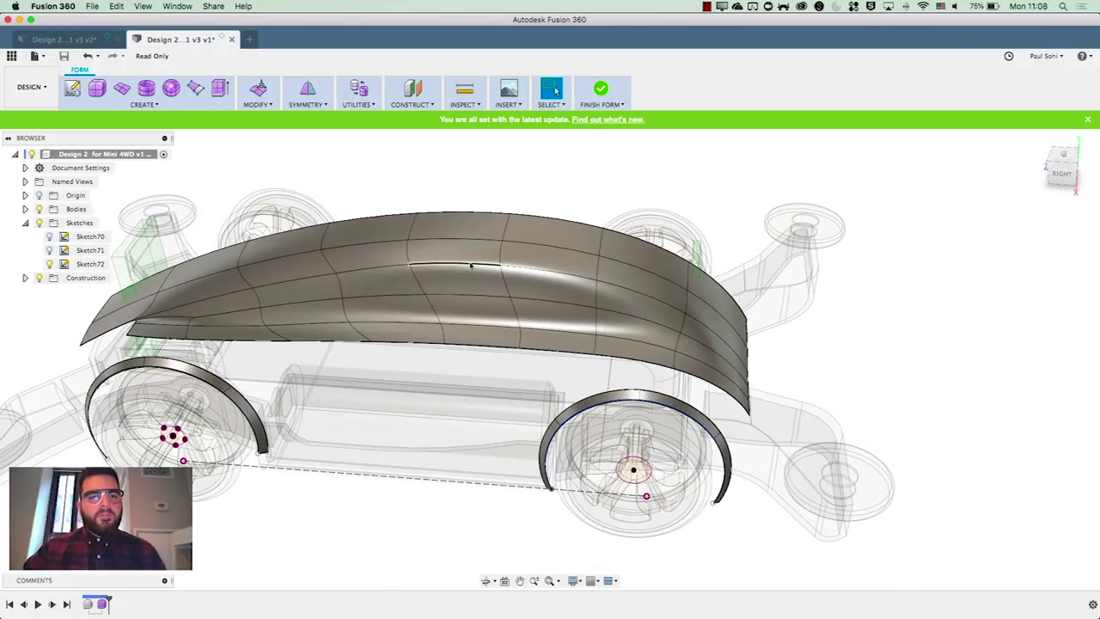
{"action": "left_click", "coordinate": [256, 104]}
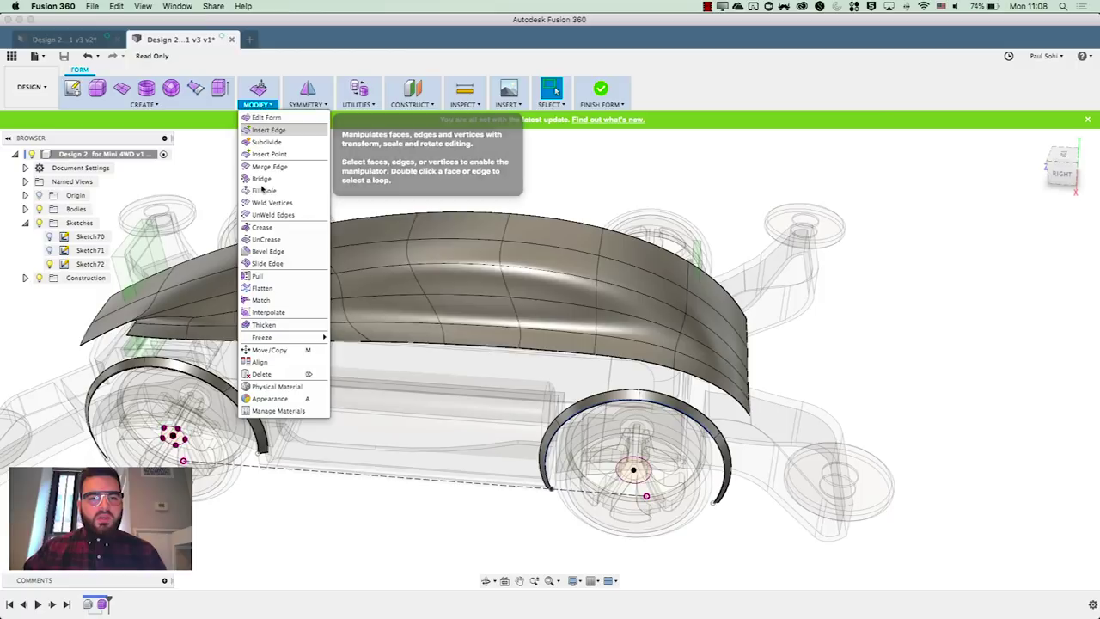
{"action": "left_click", "coordinate": [262, 181]}
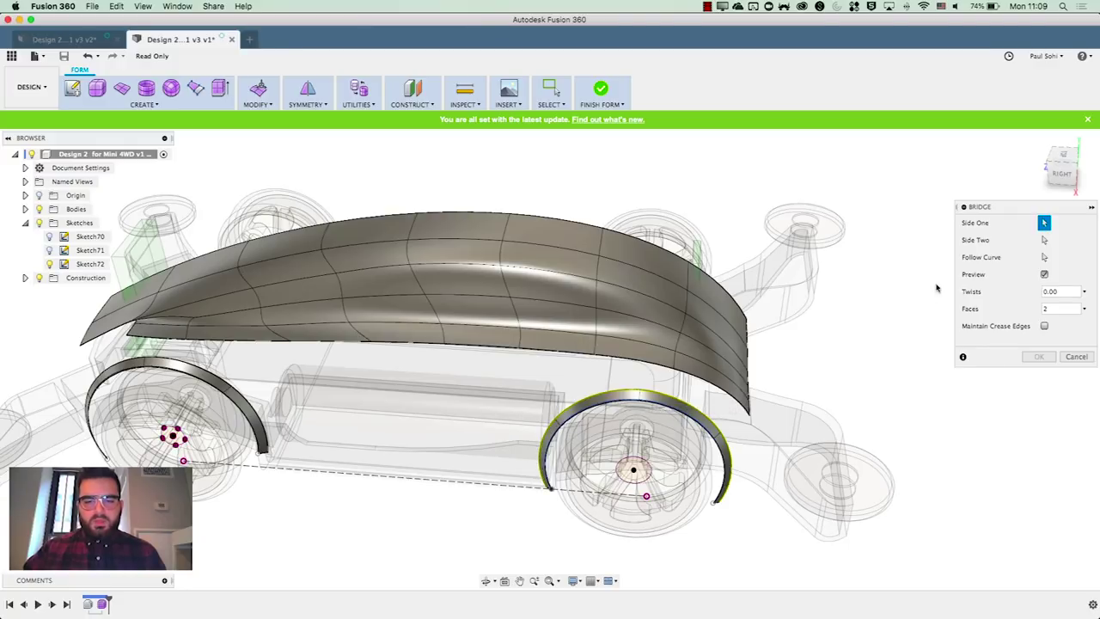
{"action": "left_click", "coordinate": [1046, 241]}
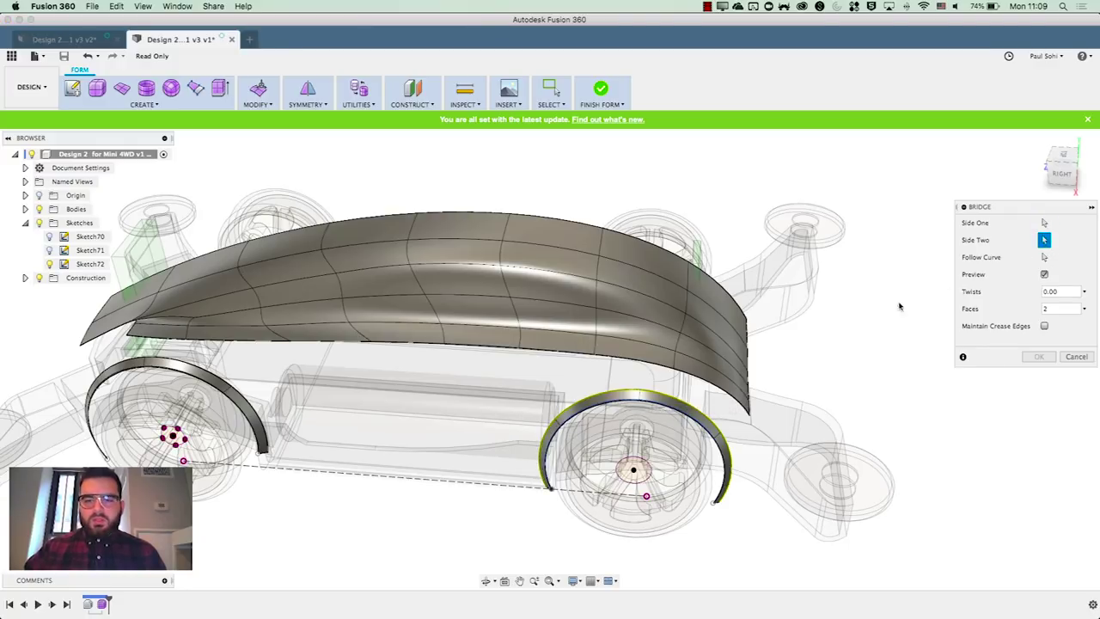
{"action": "left_click", "coordinate": [720, 394]}
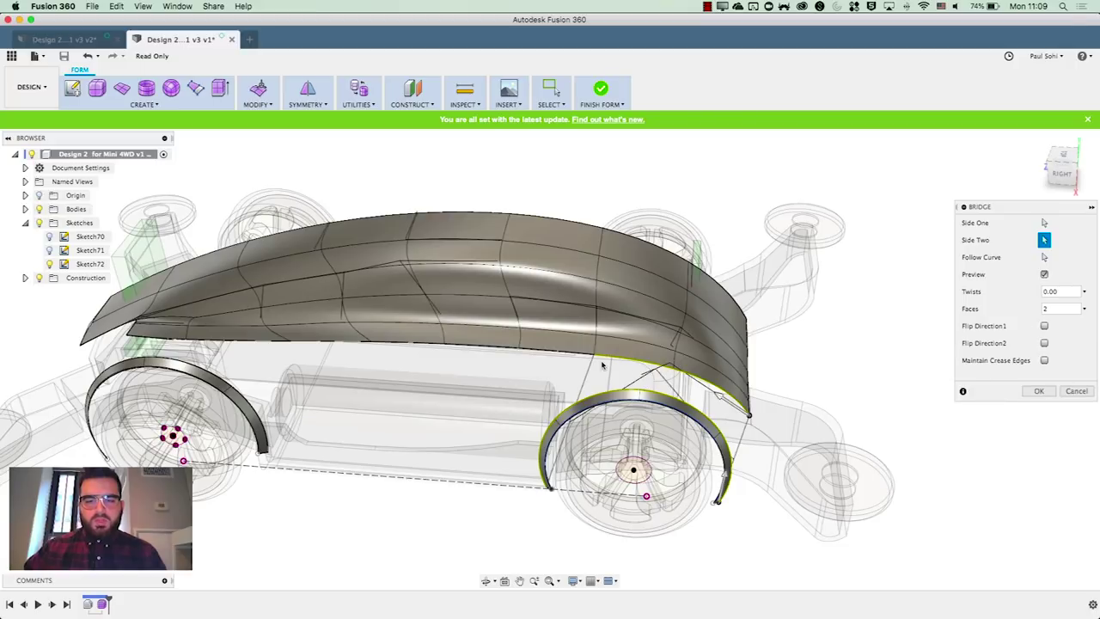
{"action": "left_click", "coordinate": [555, 353]}
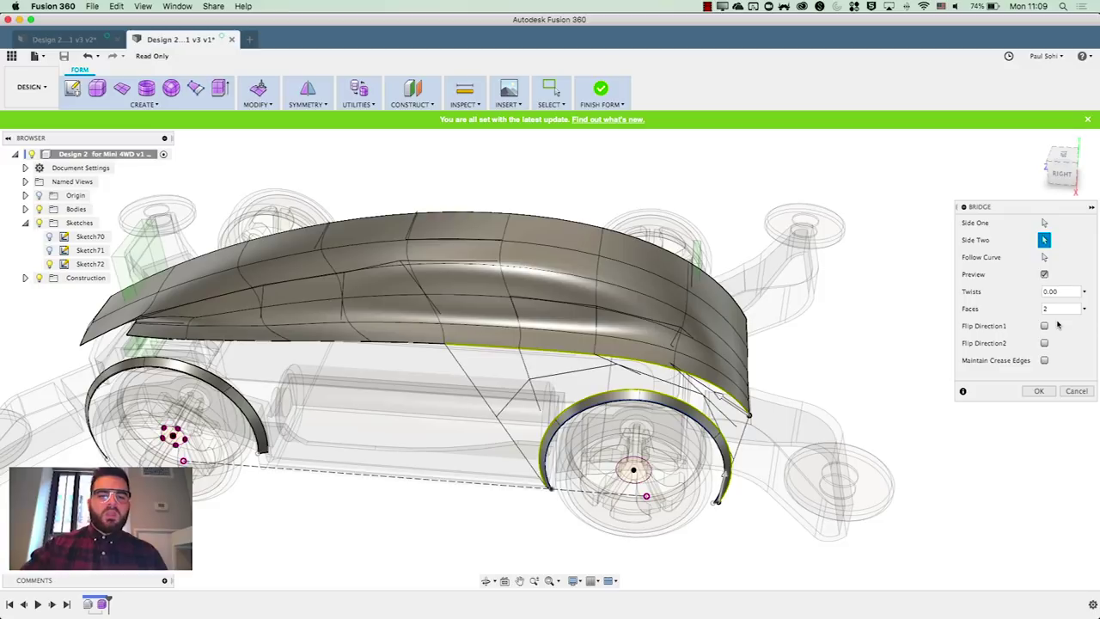
{"action": "left_click", "coordinate": [1038, 391]}
In Edit Form, extrude the open side edge at the front of the body 2 mm outward and extrude it outward again to form a second face
{"action": "middle_click_drag", "start_coordinate": [920, 383], "coordinate": [696, 445], "text": "shift"}
{"action": "left_click", "coordinate": [258, 88]}
{"action": "left_click", "coordinate": [430, 425]}
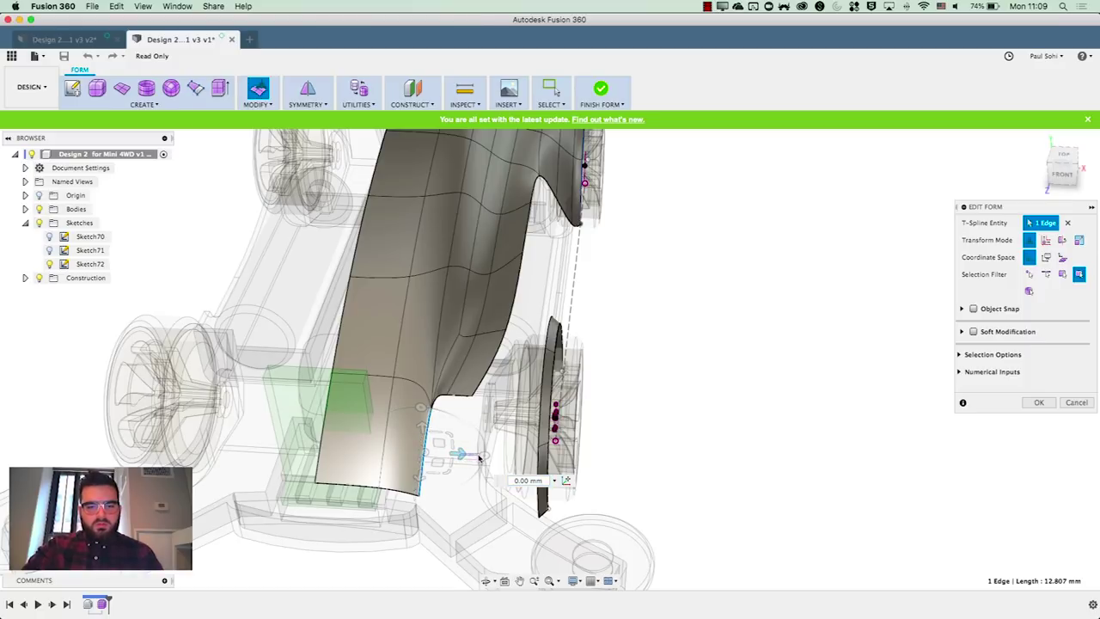
{"action": "left_click_drag", "start_coordinate": [461, 453], "coordinate": [494, 456]}
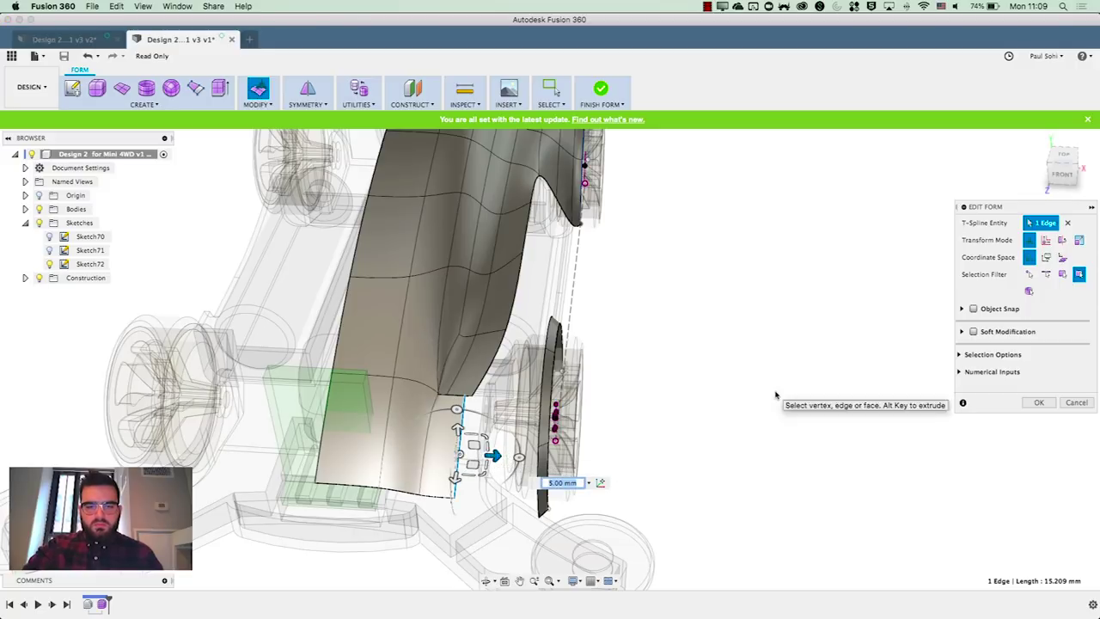
{"action": "scroll", "coordinate": [482, 460], "scroll_direction": "up", "scroll_amount": 3}
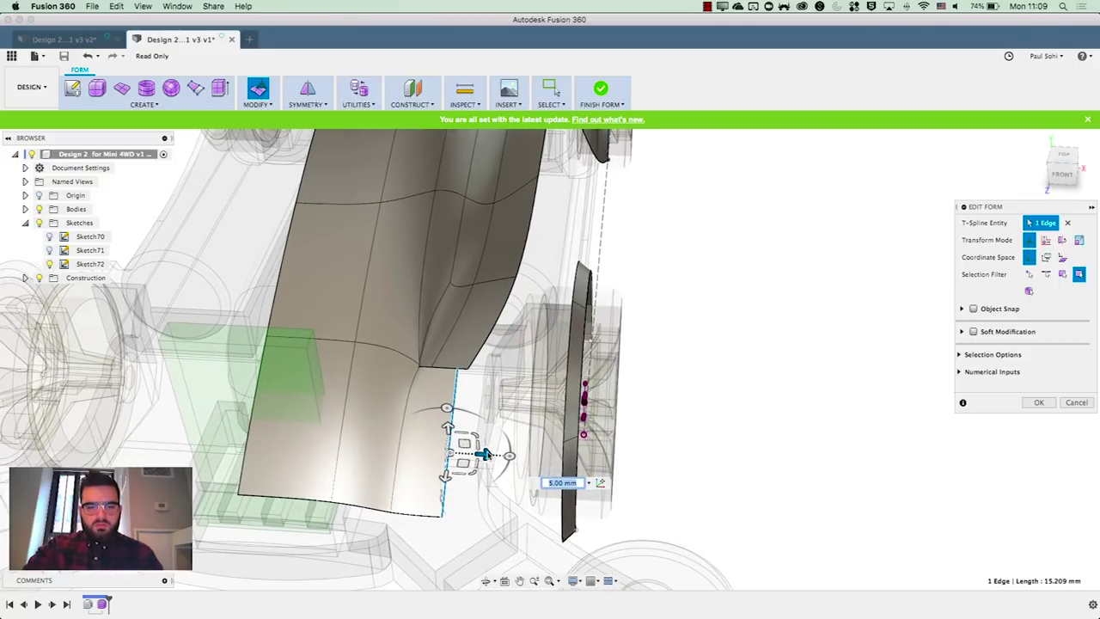
{"action": "left_click_drag", "start_coordinate": [484, 454], "coordinate": [451, 452]}
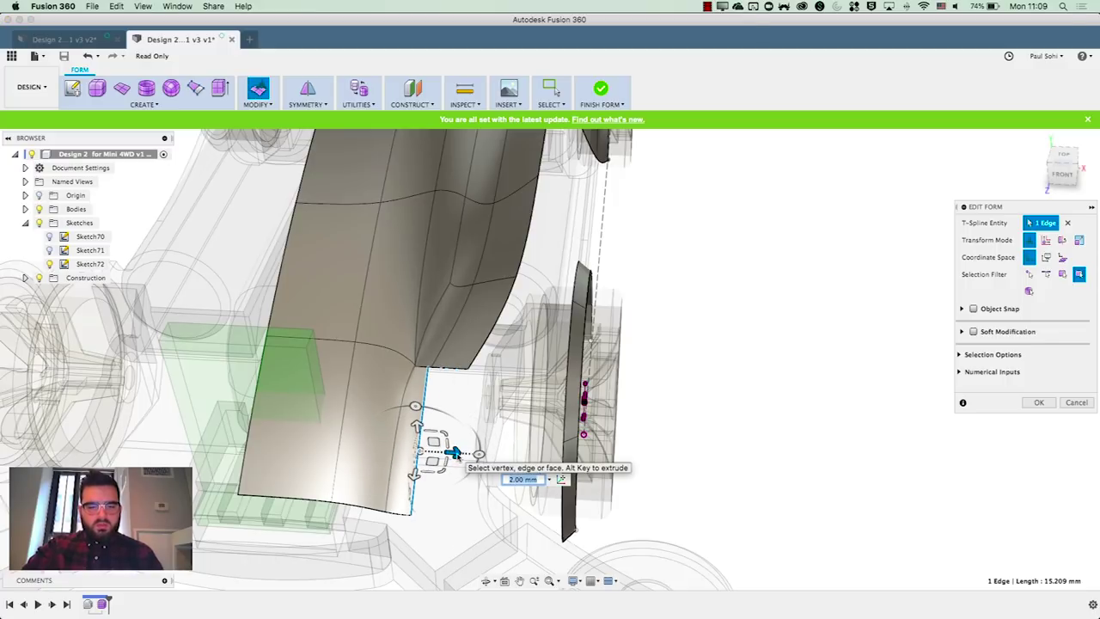
{"action": "left_click_drag", "start_coordinate": [455, 453], "coordinate": [495, 454]}
{"action": "left_click", "coordinate": [1038, 402]}
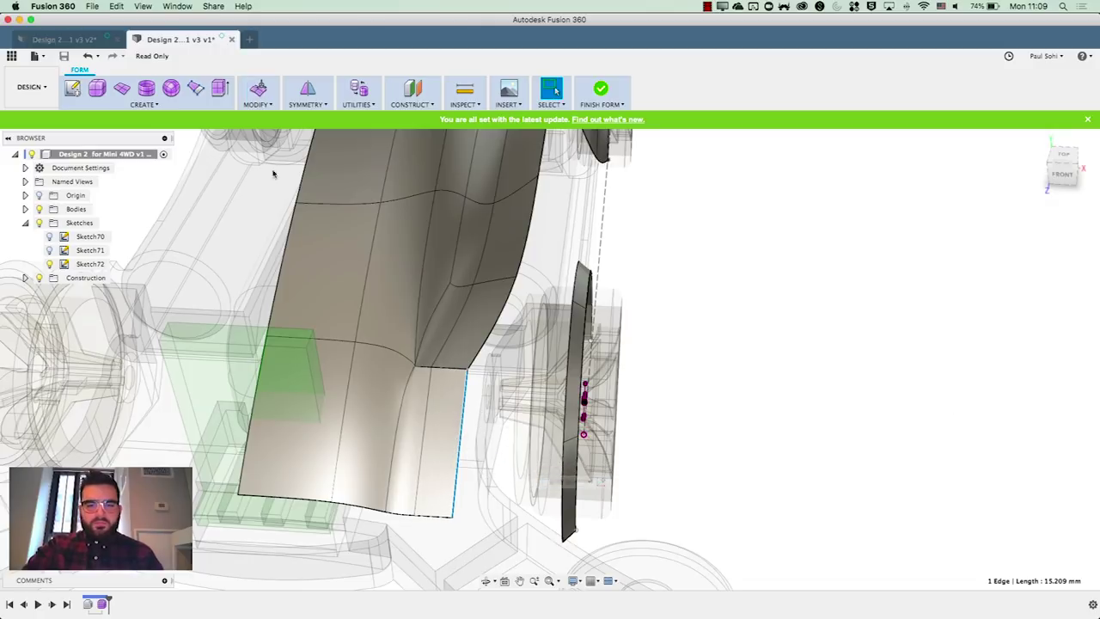
Weld the vertices of the new front side faces to the adjoining vertices of the body's side, vertex to vertex
{"action": "left_click", "coordinate": [252, 107]}
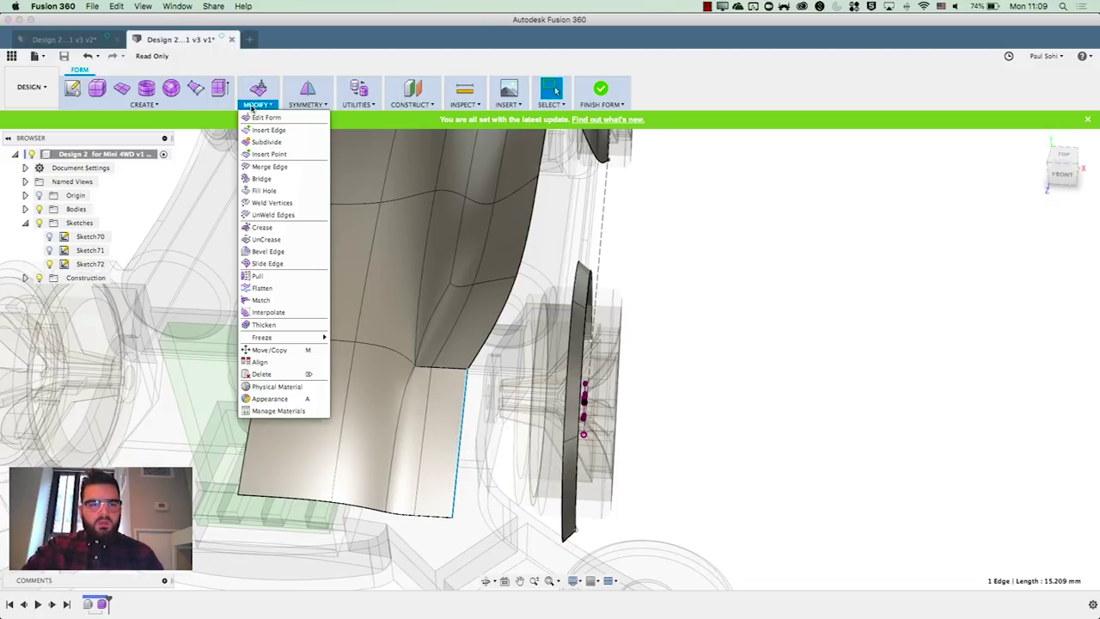
{"action": "left_click", "coordinate": [270, 203]}
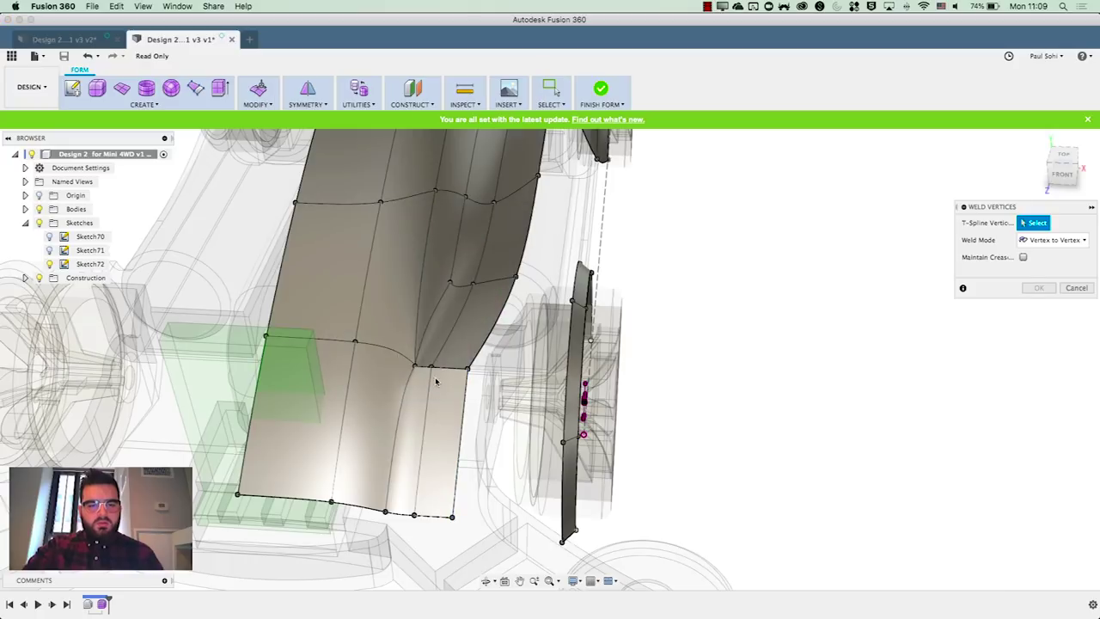
{"action": "scroll", "coordinate": [435, 379], "scroll_direction": "up", "scroll_amount": 8}
{"action": "scroll", "coordinate": [435, 380], "scroll_direction": "down", "scroll_amount": 8}
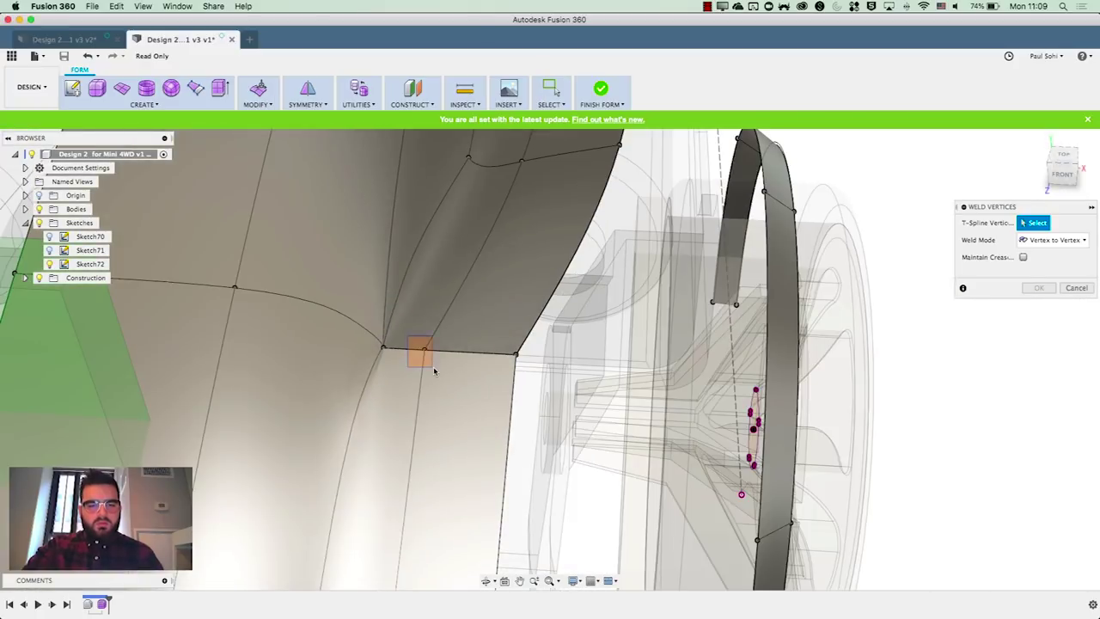
{"action": "left_click", "coordinate": [433, 370]}
{"action": "scroll", "coordinate": [520, 361], "scroll_direction": "down", "scroll_amount": 6}
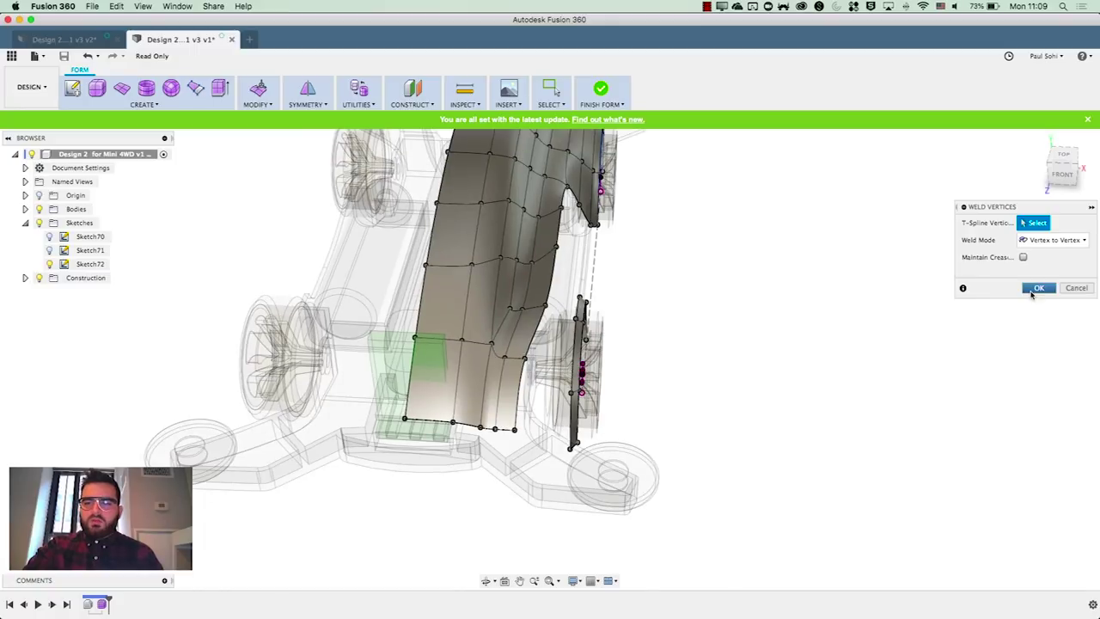
{"action": "left_click", "coordinate": [1037, 289]}
{"action": "left_click", "coordinate": [1038, 138]}
Bridge the front wheel arch's outer edge to the body side edges above it with 2 faces and no twists
{"action": "middle_click_drag", "start_coordinate": [550, 359], "coordinate": [920, 311], "text": "shift"}
{"action": "middle_click_drag", "start_coordinate": [361, 383], "coordinate": [258, 137], "text": "shift"}
{"action": "left_click", "coordinate": [257, 102]}
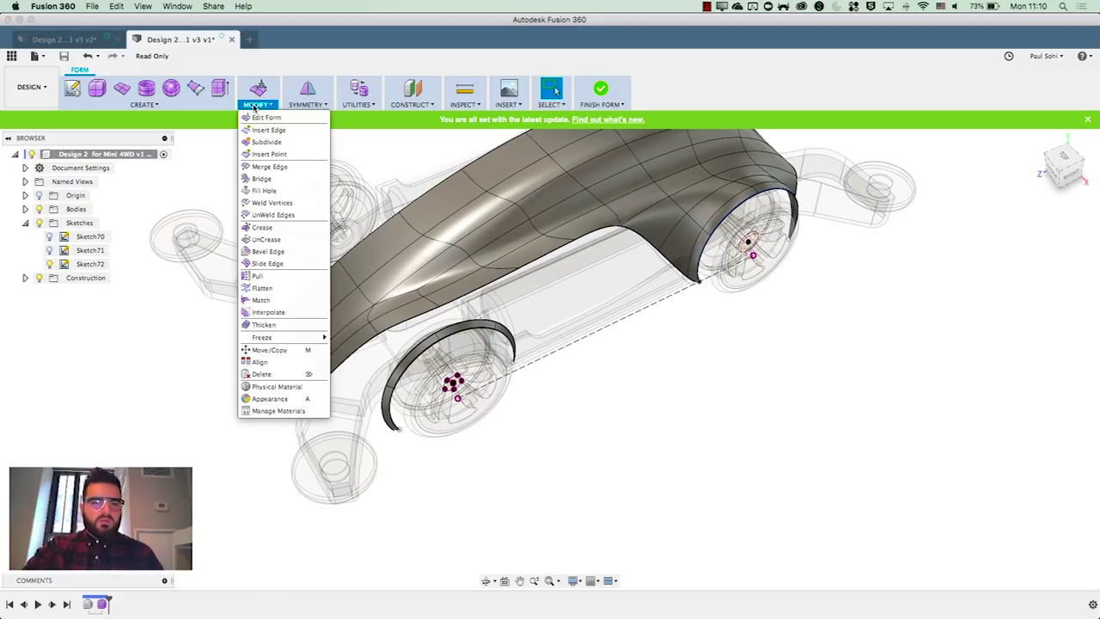
{"action": "left_click", "coordinate": [260, 178]}
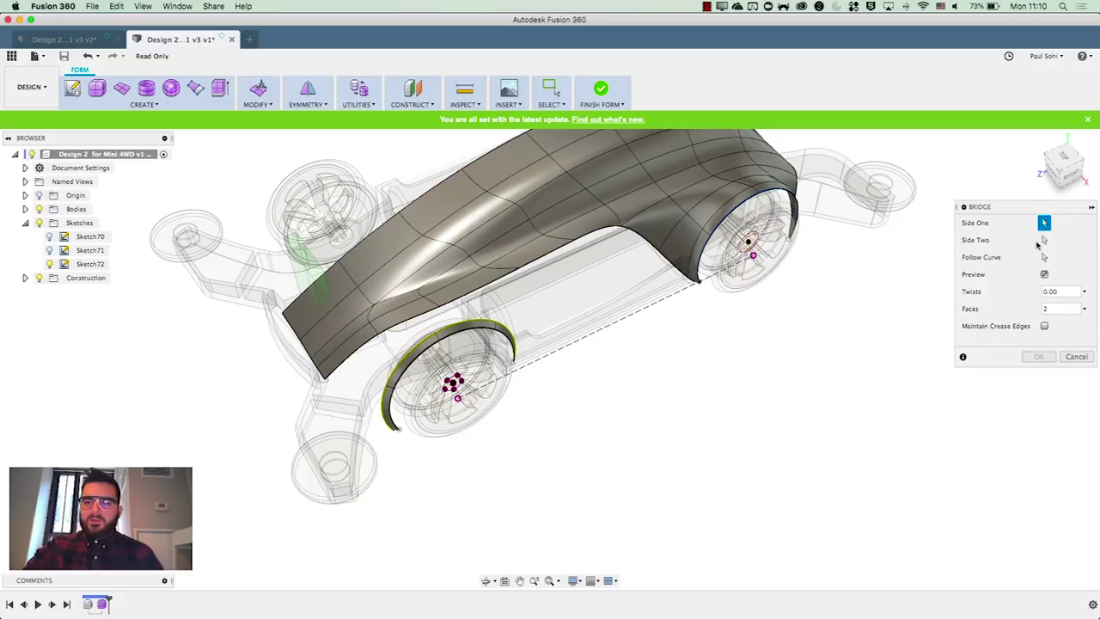
{"action": "left_click", "coordinate": [1045, 241]}
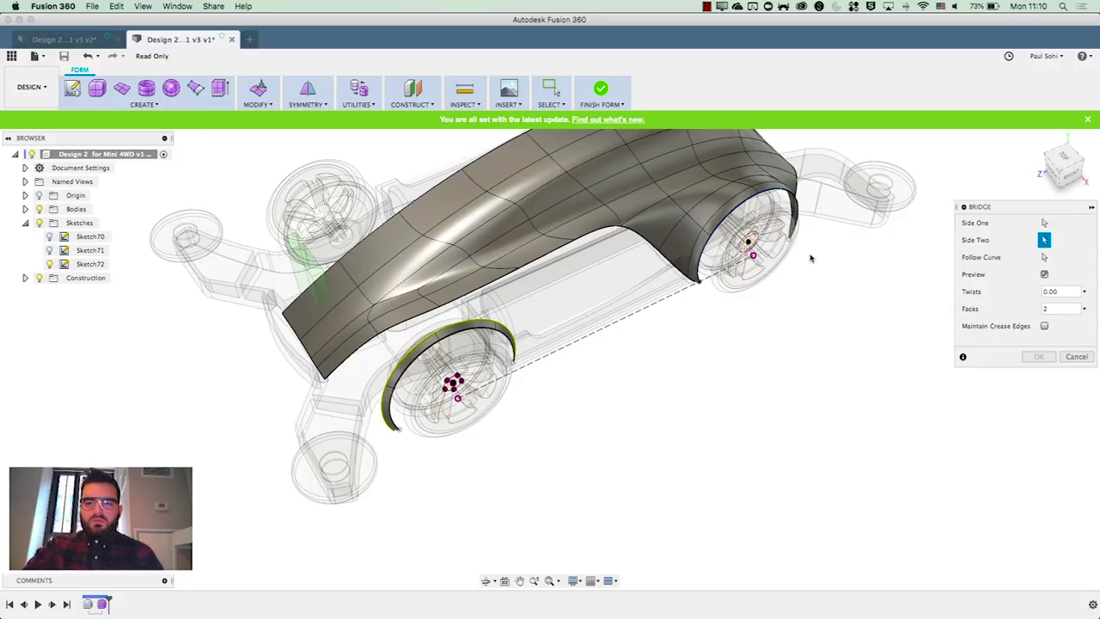
{"action": "left_click", "coordinate": [354, 356]}
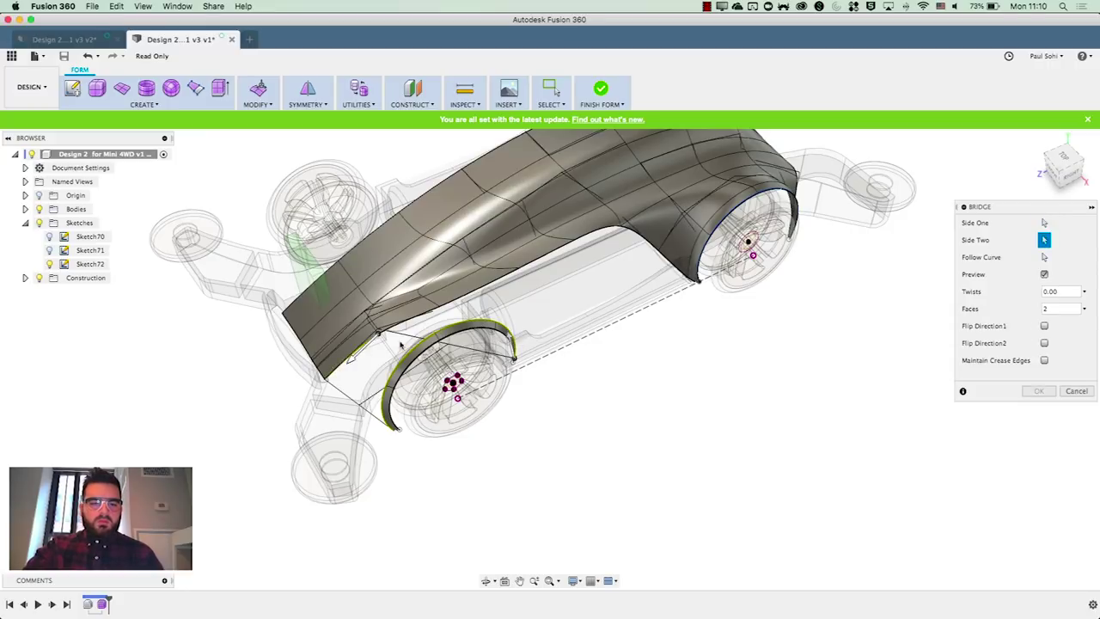
{"action": "left_click", "coordinate": [460, 297]}
{"action": "left_click", "coordinate": [539, 261]}
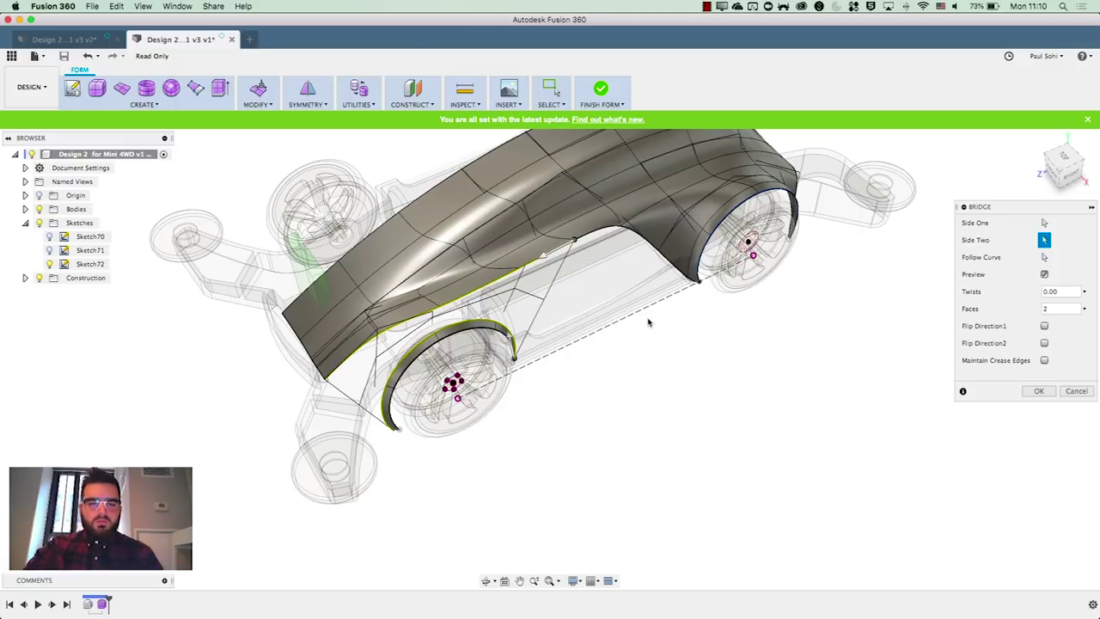
{"action": "left_click", "coordinate": [1036, 392]}
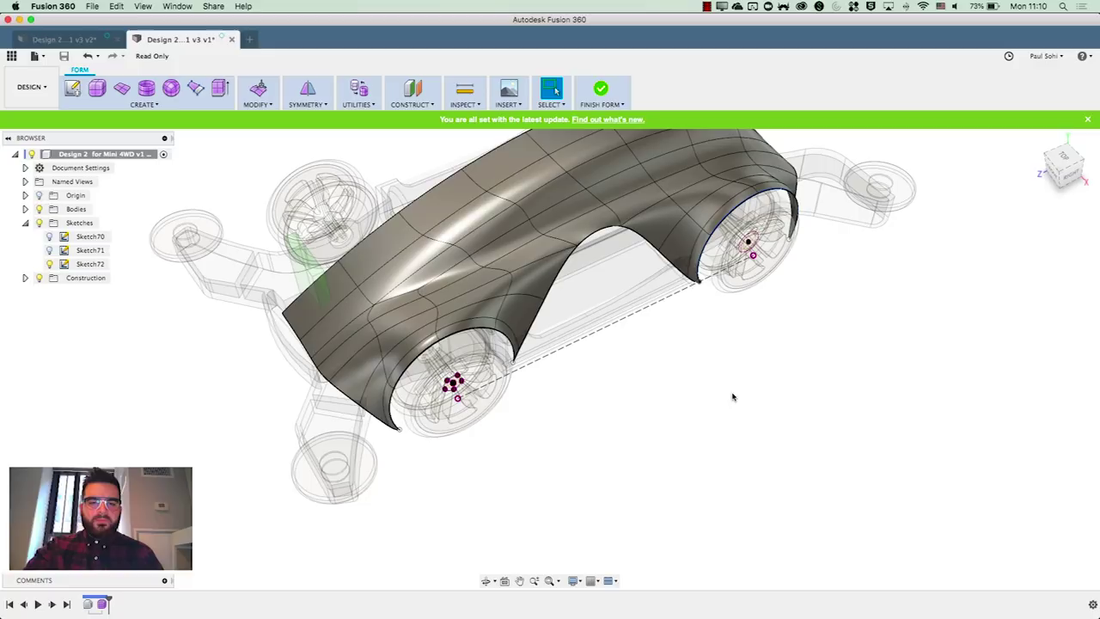
In Edit Form, extrude the middle side edge between the two wheel arches -27 mm downward to form a side skirt panel
{"action": "middle_click_drag", "start_coordinate": [746, 411], "coordinate": [715, 383], "text": "shift"}
{"action": "middle_click_drag", "start_coordinate": [581, 401], "coordinate": [656, 472], "text": "shift"}
{"action": "scroll", "coordinate": [656, 472], "scroll_direction": "up", "scroll_amount": 5}
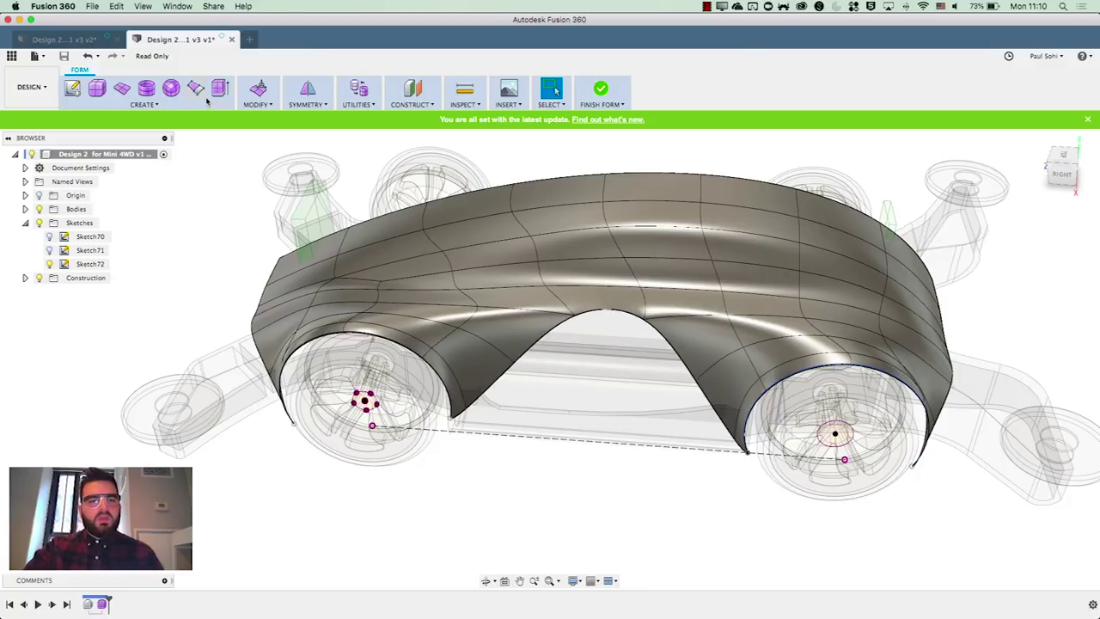
{"action": "left_click", "coordinate": [256, 89]}
{"action": "left_click", "coordinate": [613, 313]}
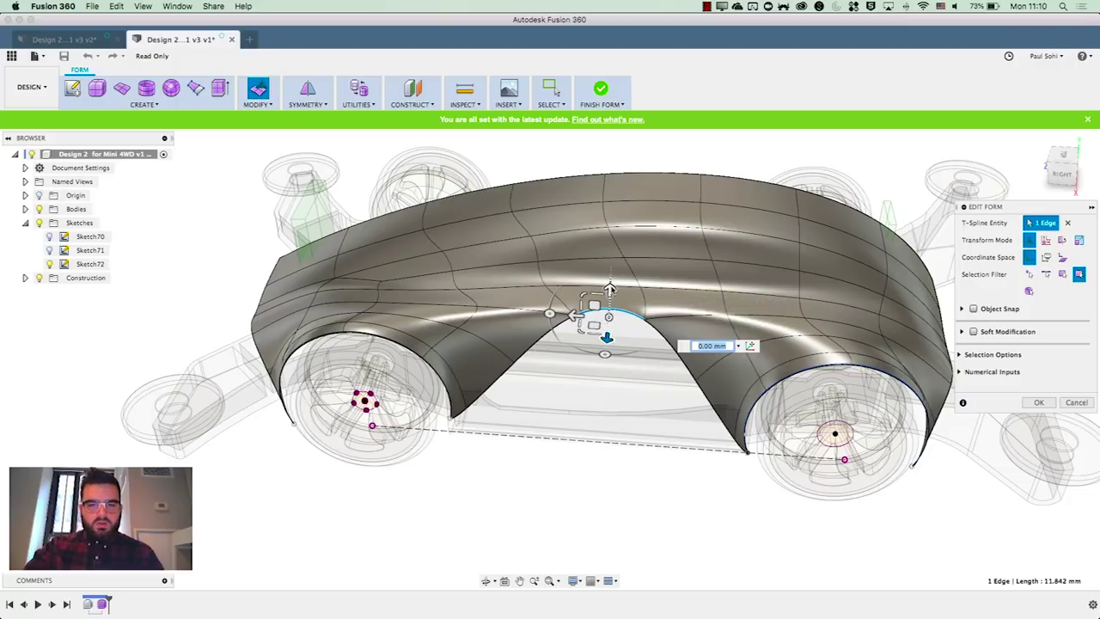
{"action": "left_click_drag", "start_coordinate": [610, 291], "coordinate": [606, 408]}
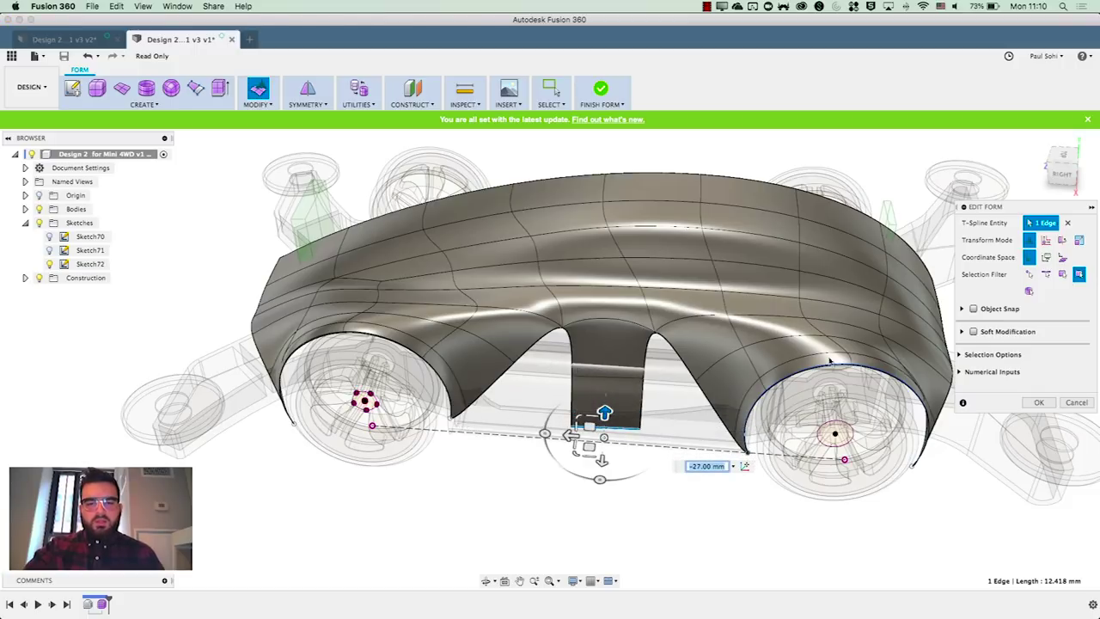
{"action": "left_click", "coordinate": [1040, 403]}
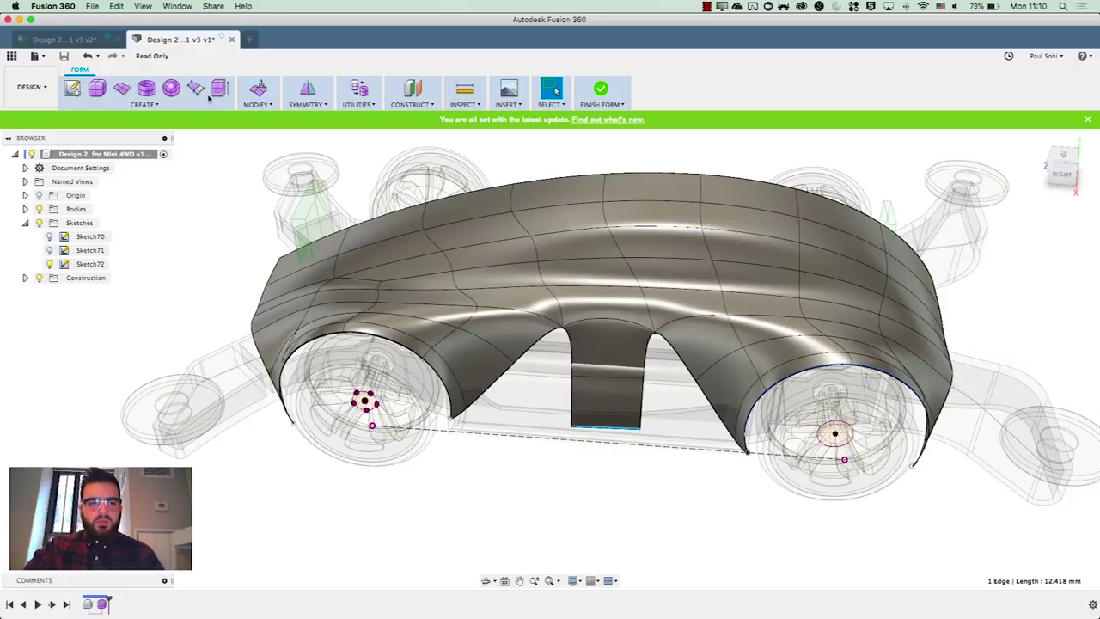
Weld the side skirt panel's front vertices to the neighbouring vertices behind the front wheel arch, vertex to vertex
{"action": "left_click", "coordinate": [254, 105]}
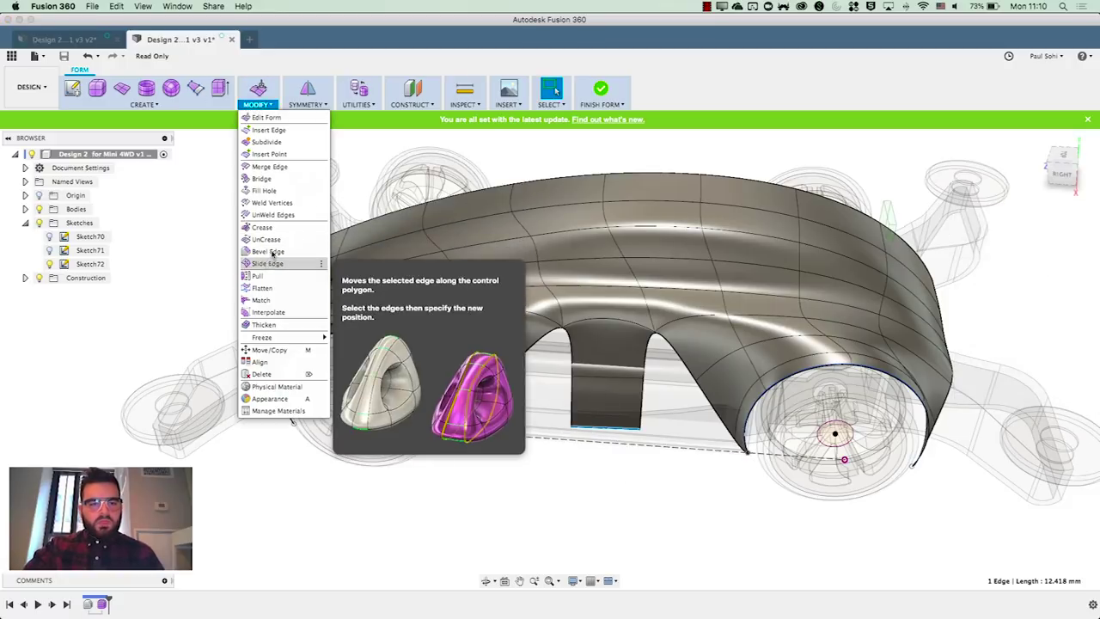
{"action": "left_click", "coordinate": [272, 202]}
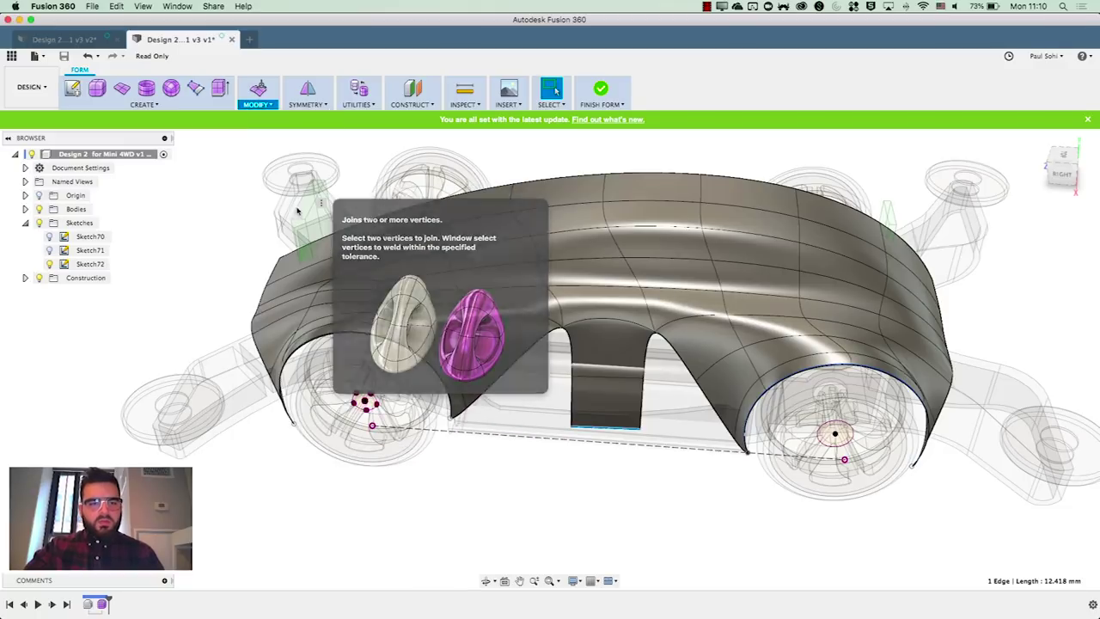
{"action": "left_click", "coordinate": [514, 361]}
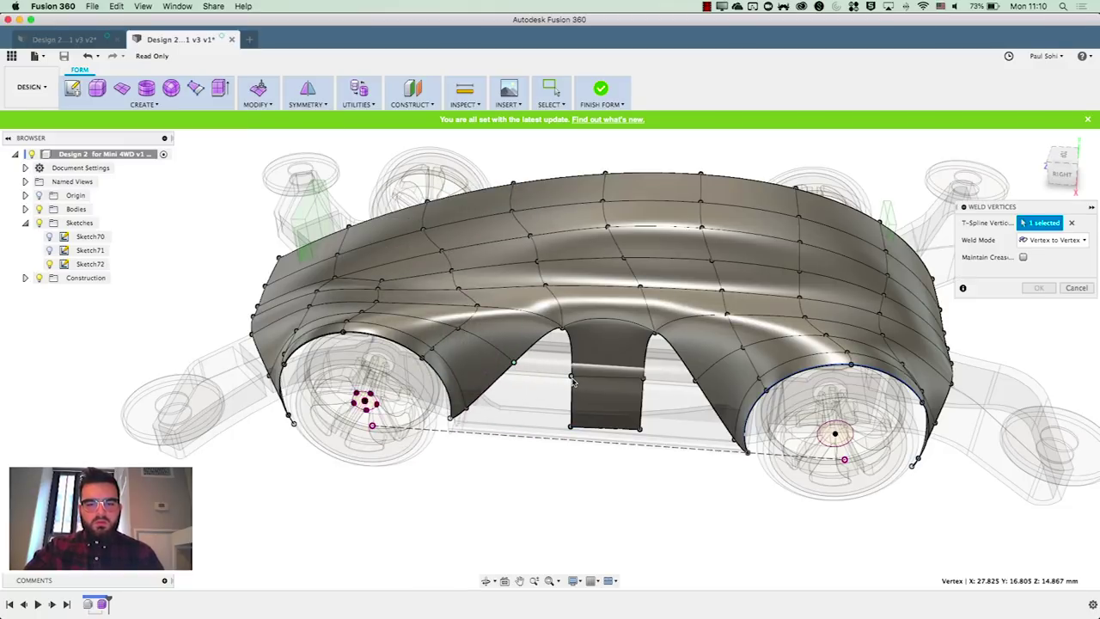
{"action": "left_click", "coordinate": [572, 378]}
{"action": "left_click", "coordinate": [487, 416]}
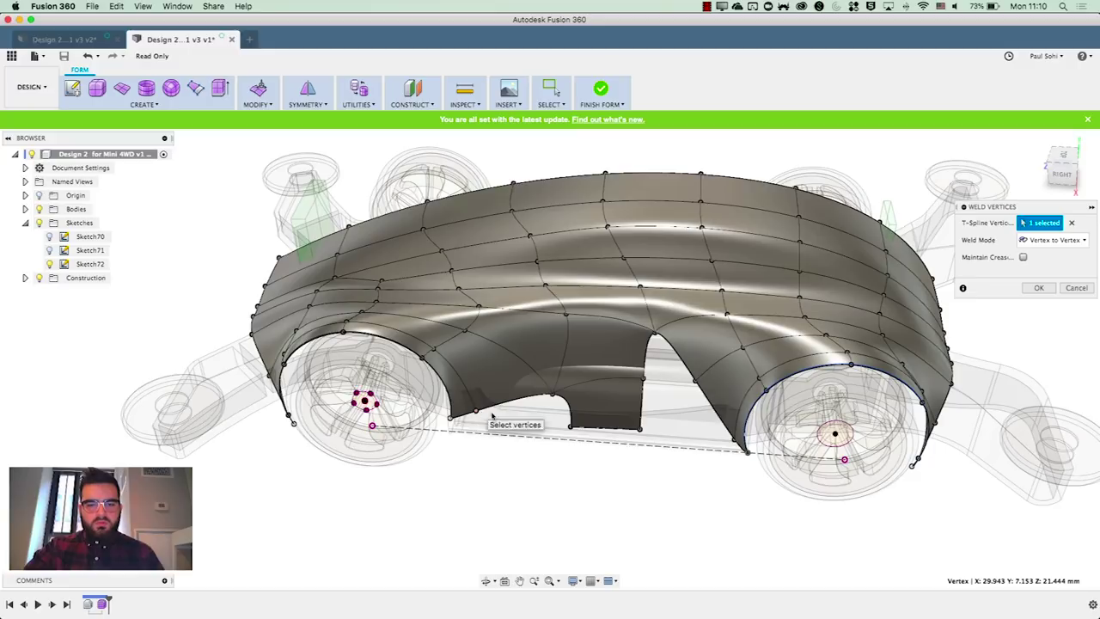
{"action": "left_click", "coordinate": [570, 428]}
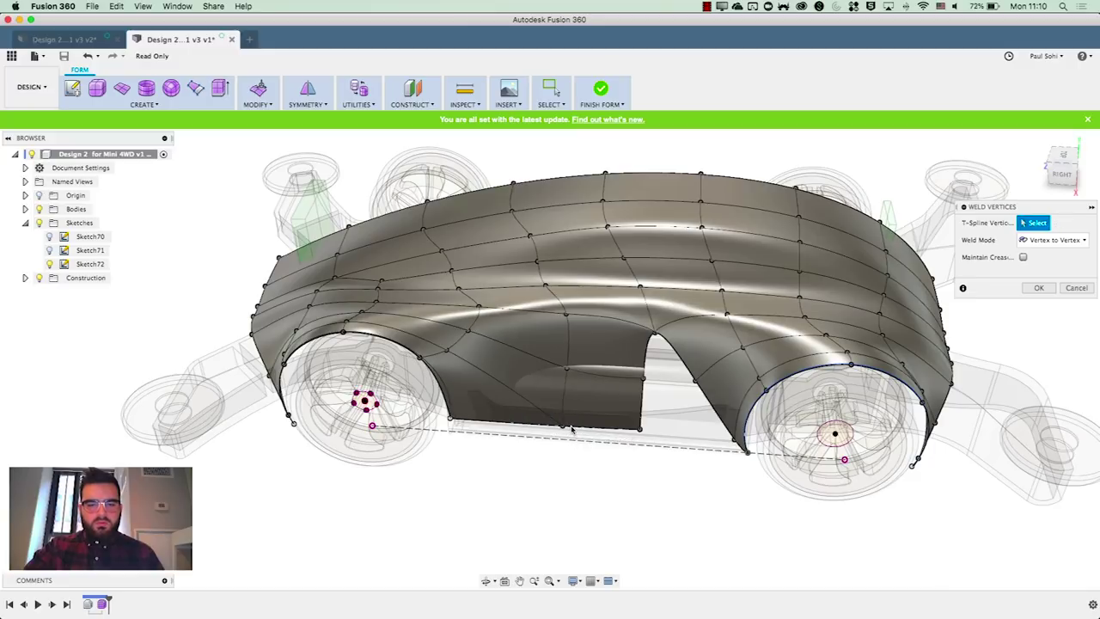
Weld the skirt panel's rear vertices to the neighbouring vertices ahead of the rear wheel arch and finish the weld
{"action": "left_click", "coordinate": [645, 380]}
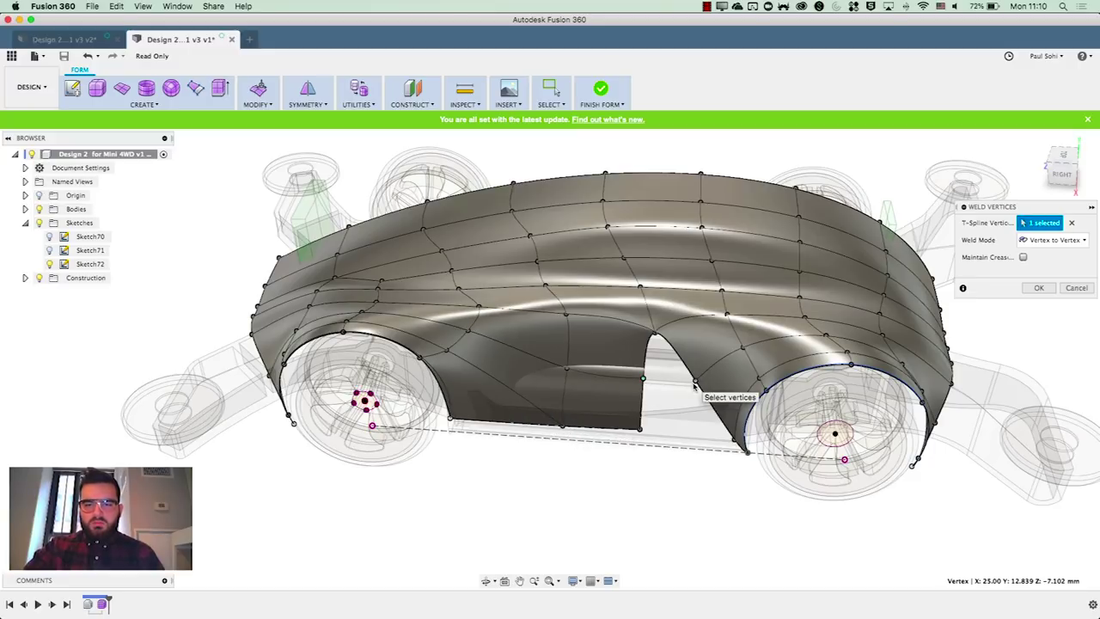
{"action": "left_click", "coordinate": [692, 385]}
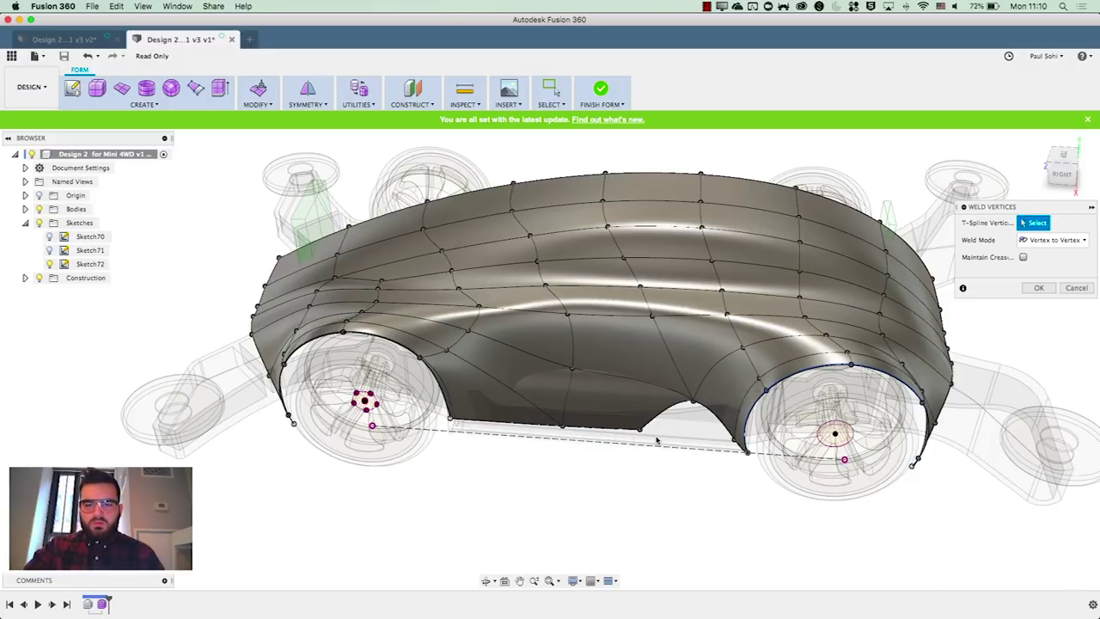
{"action": "left_click", "coordinate": [733, 442]}
{"action": "middle_click_drag", "start_coordinate": [651, 508], "coordinate": [630, 497], "text": "shift"}
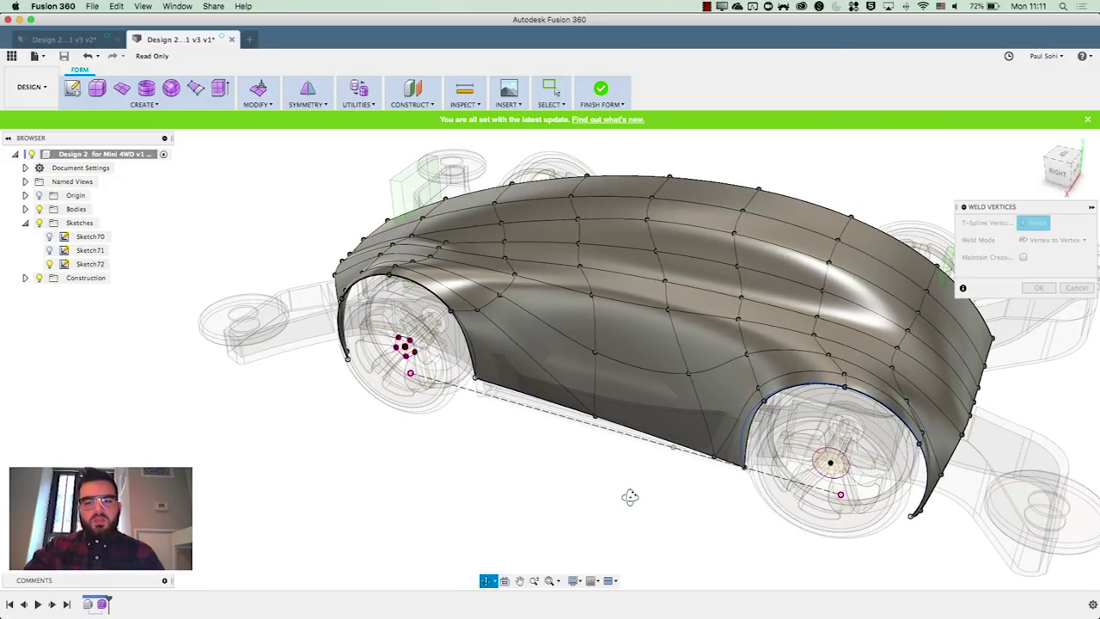
{"action": "left_click", "coordinate": [1035, 288]}
In Edit Form, flatten the three connected lengthwise edges across the side between the wheel arches by scaling them vertically by 0.01
{"action": "middle_click_drag", "start_coordinate": [644, 521], "coordinate": [676, 489], "text": "shift"}
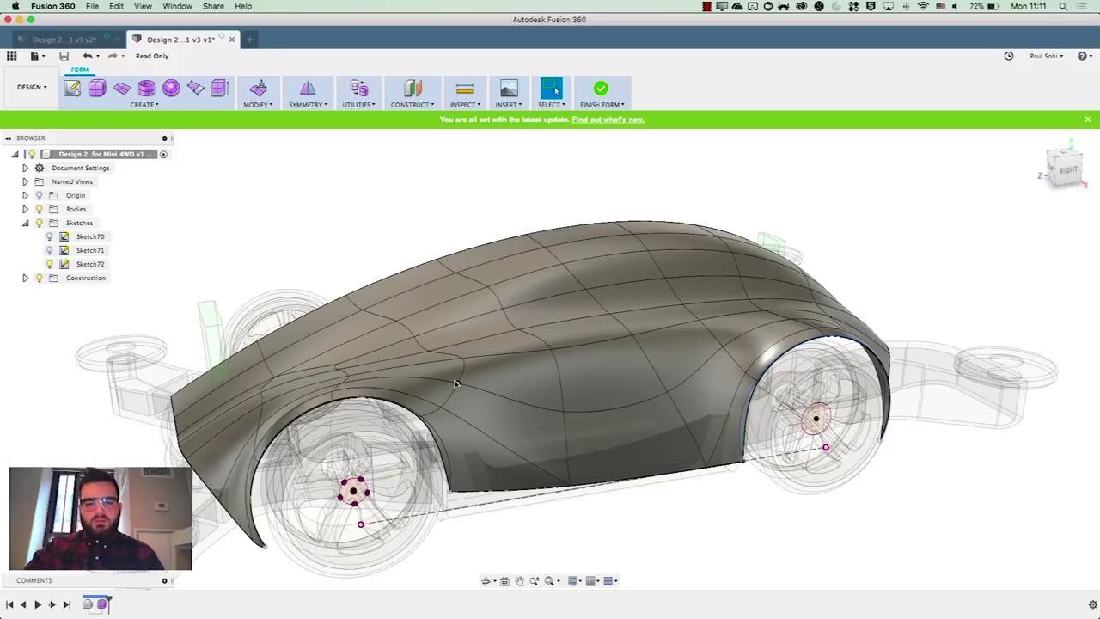
{"action": "left_click", "coordinate": [487, 393]}
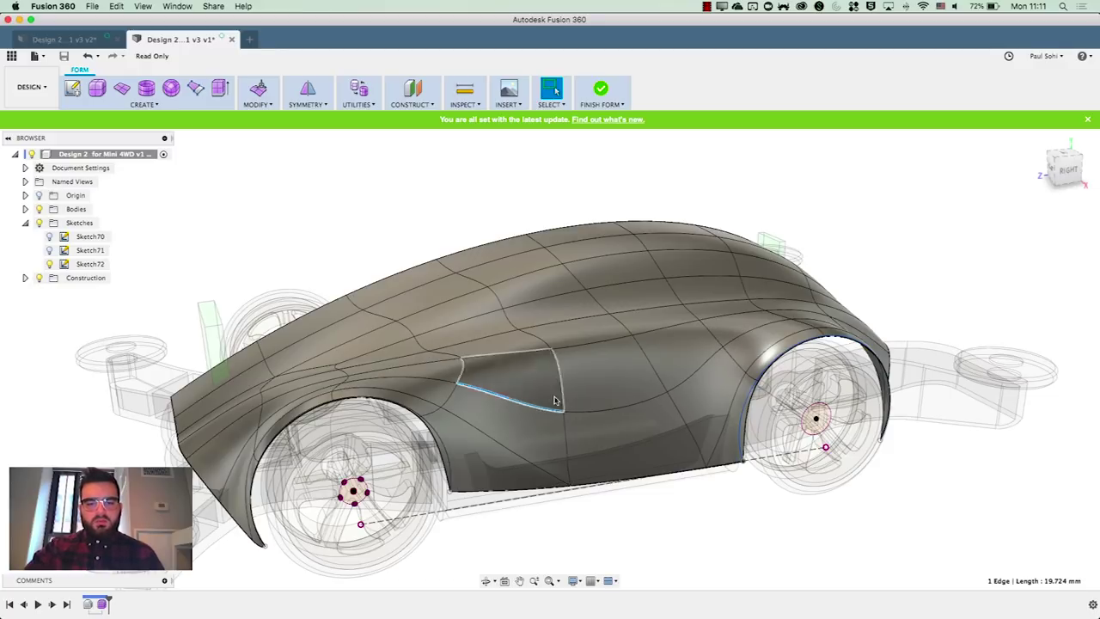
{"action": "left_click", "coordinate": [695, 371], "text": "shift"}
{"action": "left_click", "coordinate": [259, 89]}
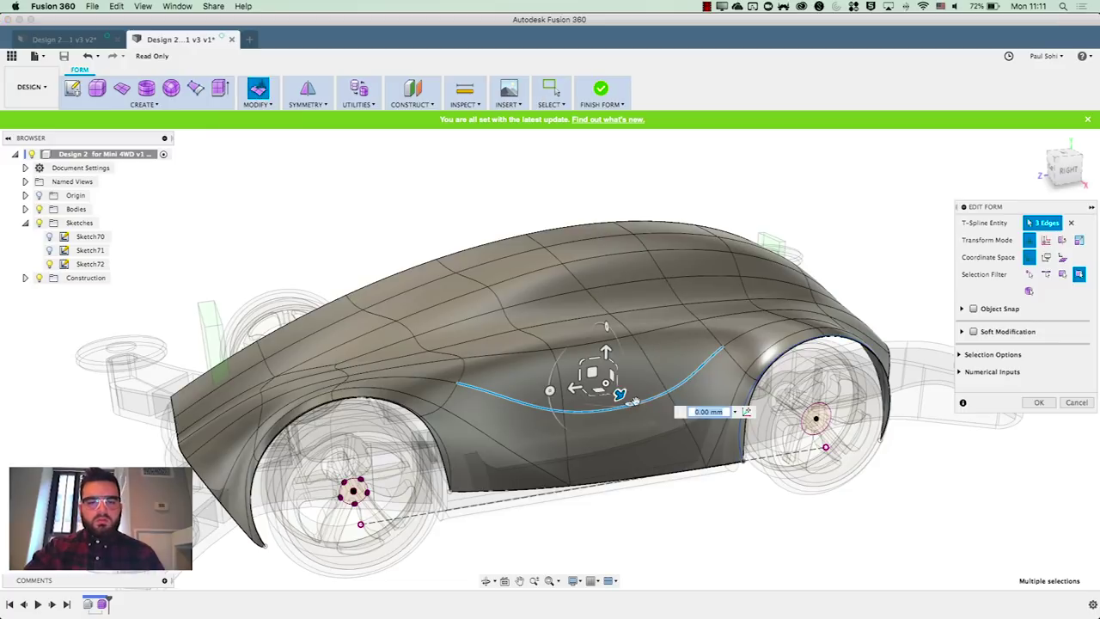
{"action": "mouse_move", "coordinate": [596, 362]}
{"action": "left_mouse_down"}
{"action": "mouse_move", "coordinate": [590, 474]}
{"action": "mouse_move", "coordinate": [593, 359]}
{"action": "left_mouse_up"}
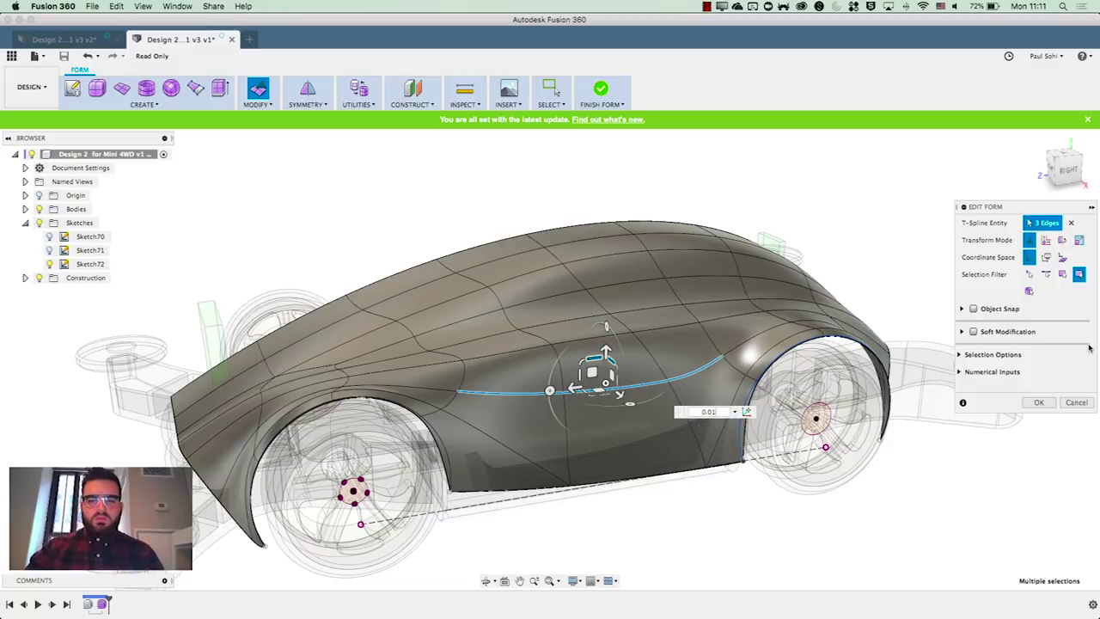
{"action": "key", "text": "Return"}
{"action": "middle_click_drag", "start_coordinate": [816, 528], "coordinate": [838, 478], "text": "shift"}
Delete the edge loops outlining the front and rear wheel arch openings
{"action": "double_click", "coordinate": [568, 523]}
{"action": "middle_click_drag", "start_coordinate": [568, 524], "coordinate": [337, 493], "text": "shift"}
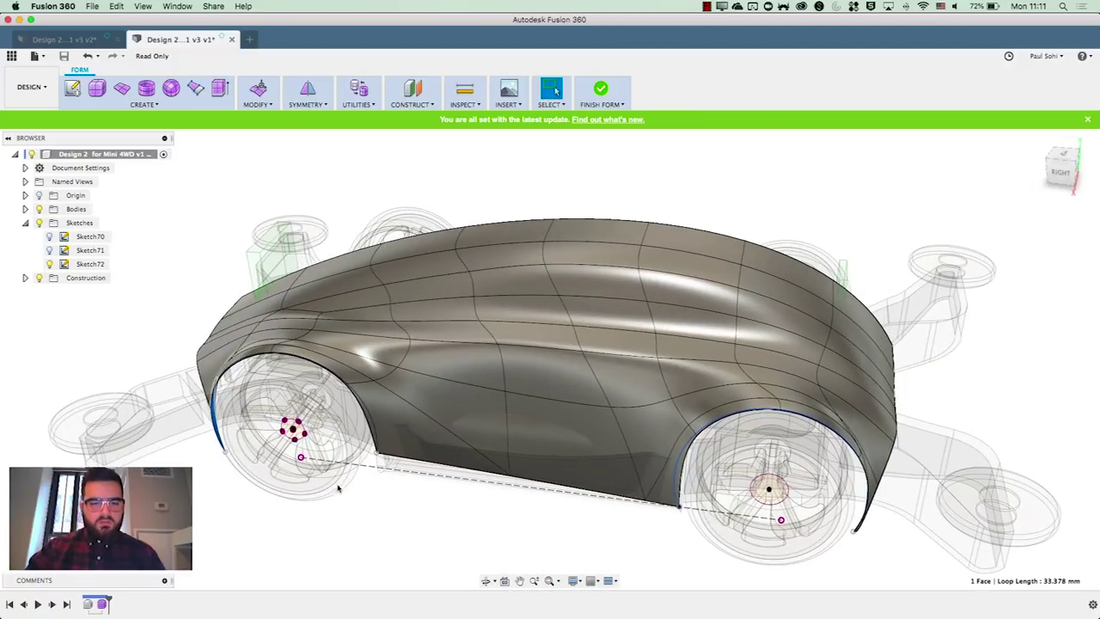
{"action": "middle_click_drag", "start_coordinate": [398, 519], "coordinate": [555, 510]}
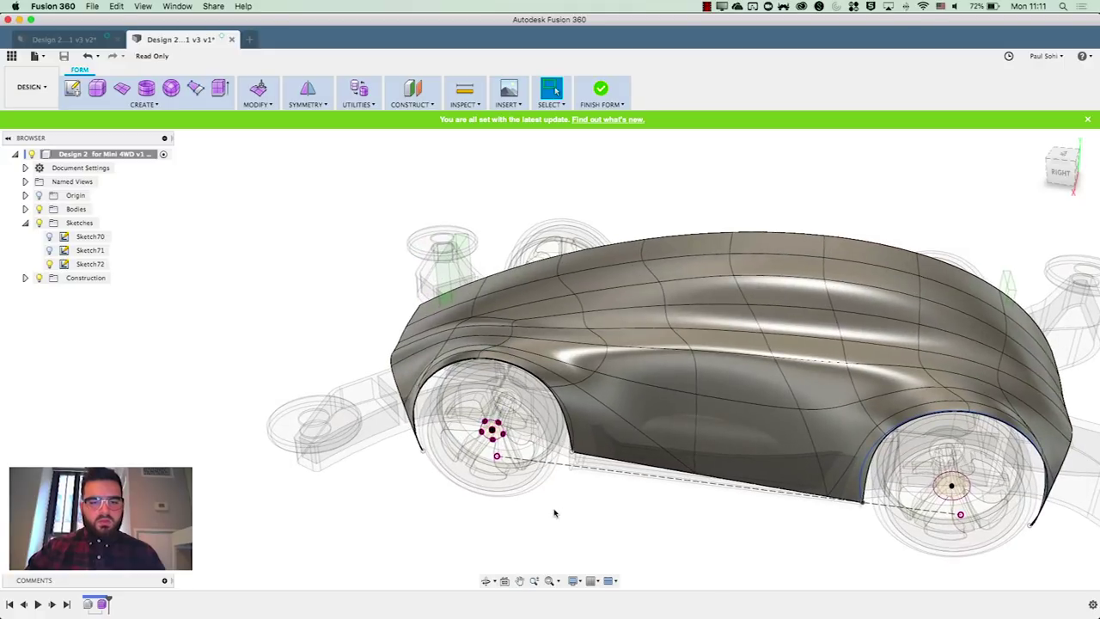
{"action": "scroll", "coordinate": [554, 513], "scroll_direction": "up", "scroll_amount": 3}
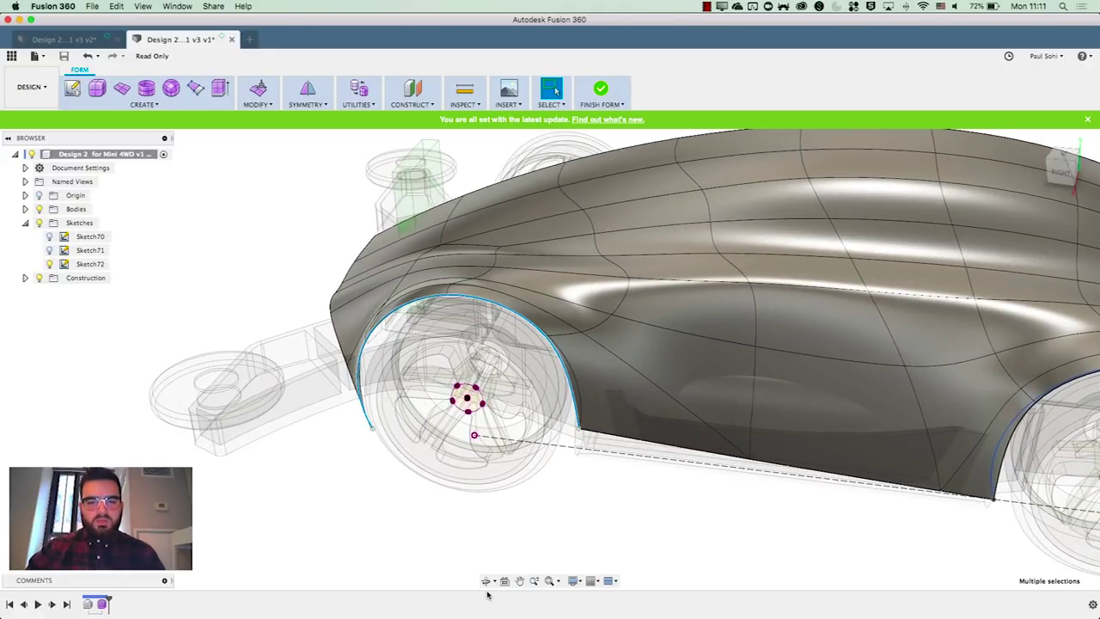
{"action": "key", "text": "Delete"}
{"action": "key", "text": "F6"}
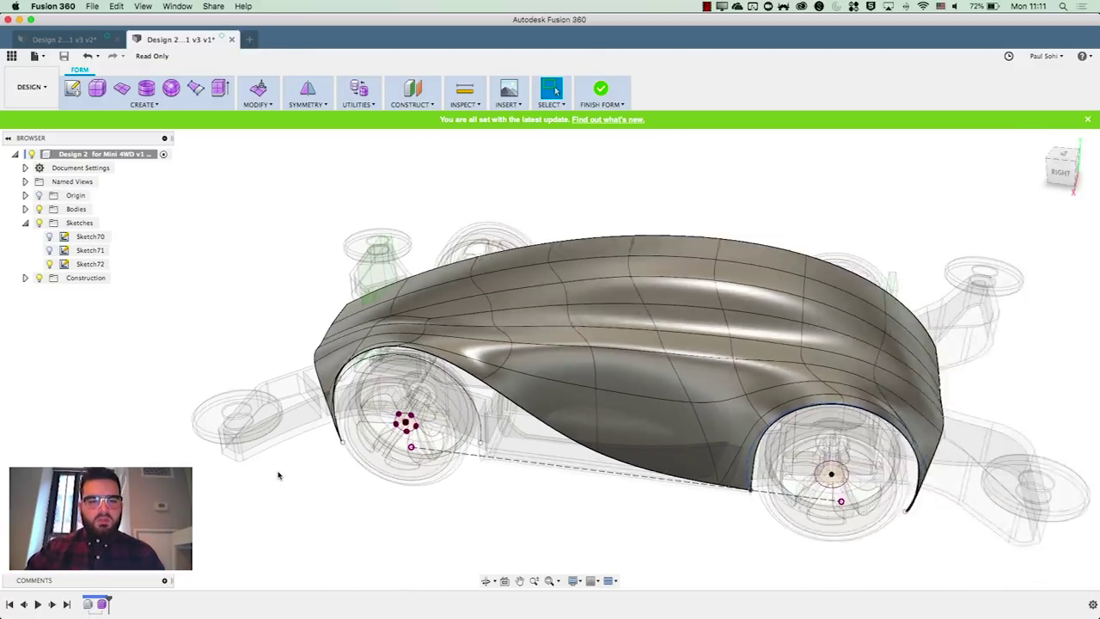
{"action": "scroll", "coordinate": [762, 451], "scroll_direction": "up", "scroll_amount": 3}
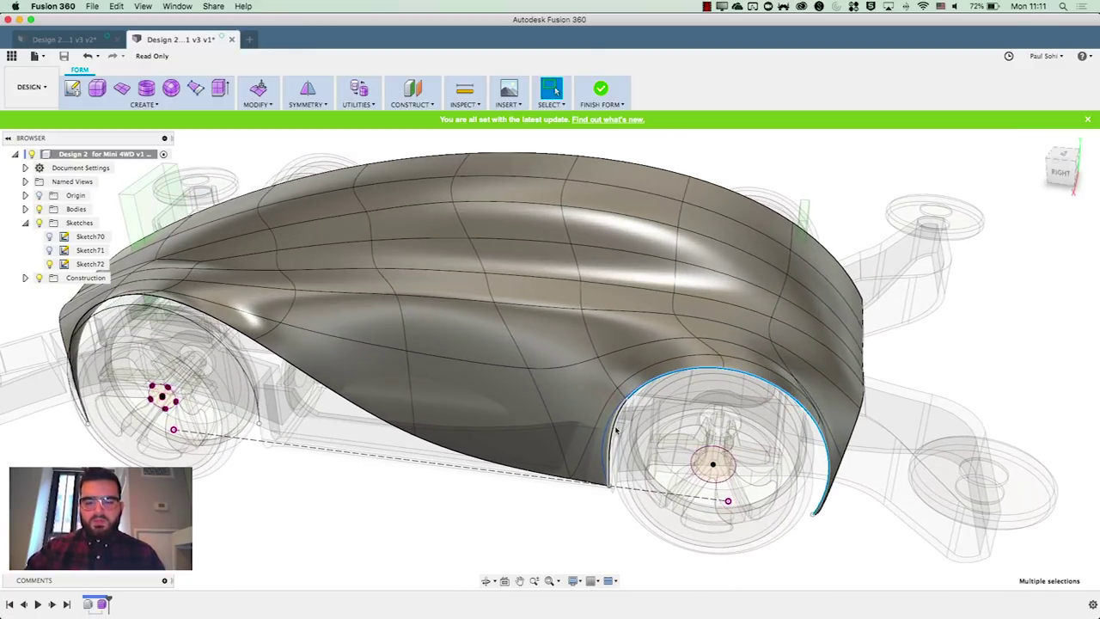
{"action": "key", "text": "Delete"}
{"action": "scroll", "coordinate": [625, 430], "scroll_direction": "down", "scroll_amount": 3}
Try removing the row of faces bordering the front wheel arch, and undo the removal
{"action": "middle_click_drag", "start_coordinate": [430, 514], "coordinate": [554, 489], "text": "shift"}
{"action": "scroll", "coordinate": [554, 488], "scroll_direction": "up", "scroll_amount": 4}
{"action": "scroll", "coordinate": [565, 487], "scroll_direction": "up", "scroll_amount": 3}
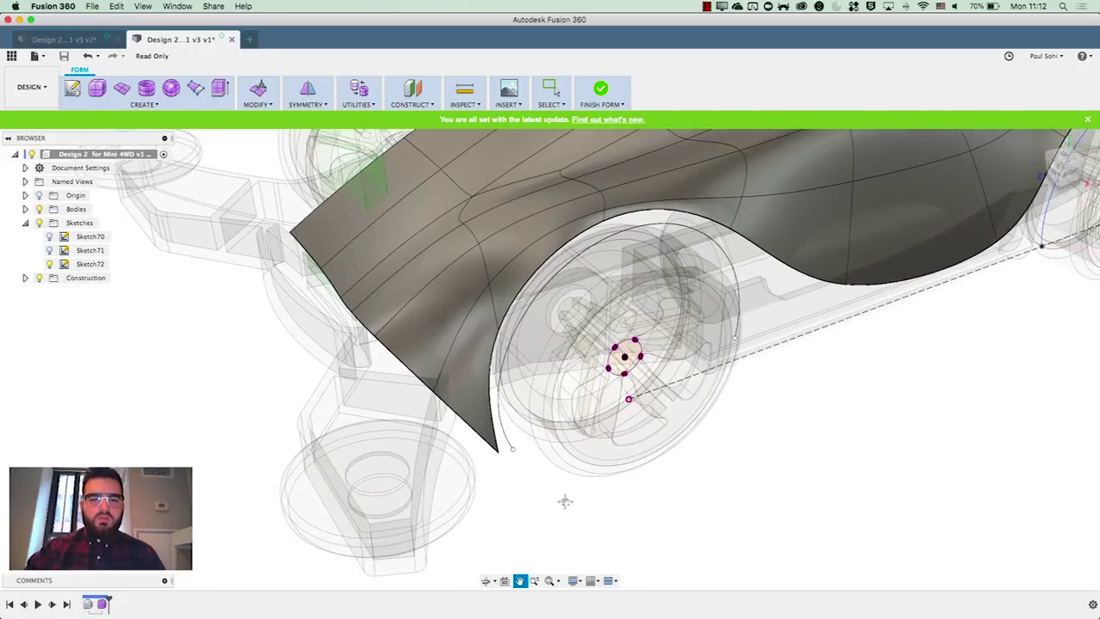
{"action": "left_click", "coordinate": [494, 440]}
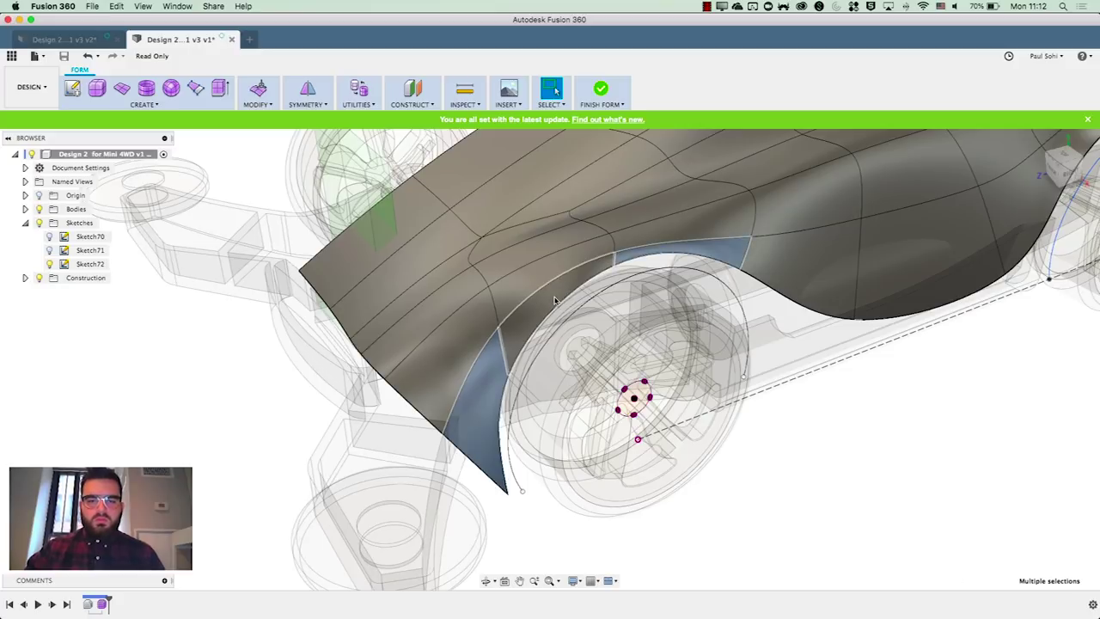
{"action": "left_click", "coordinate": [820, 425]}
{"action": "middle_click_drag", "start_coordinate": [820, 422], "coordinate": [753, 347], "text": "shift"}
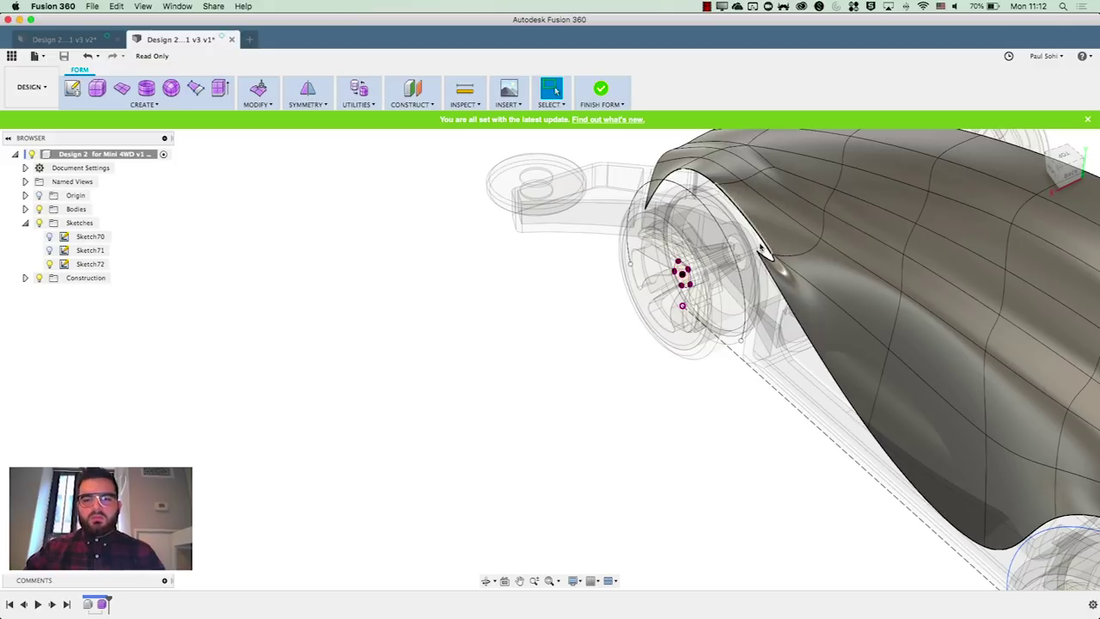
{"action": "middle_click_drag", "start_coordinate": [770, 464], "coordinate": [792, 473], "text": "shift"}
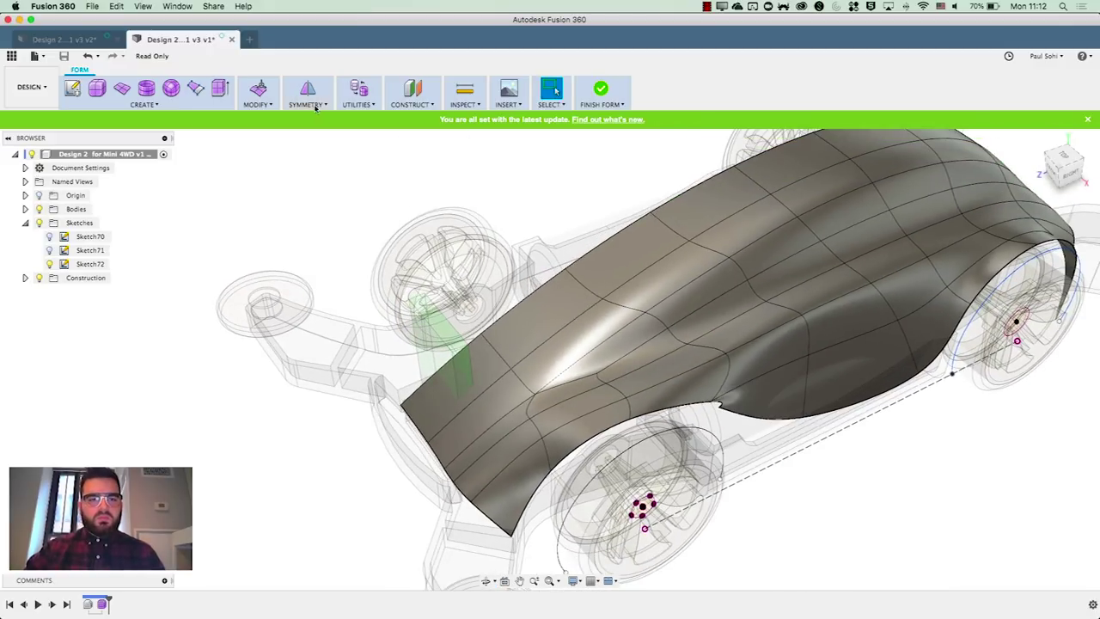
{"action": "left_click", "coordinate": [344, 104]}
{"action": "left_click", "coordinate": [361, 142]}
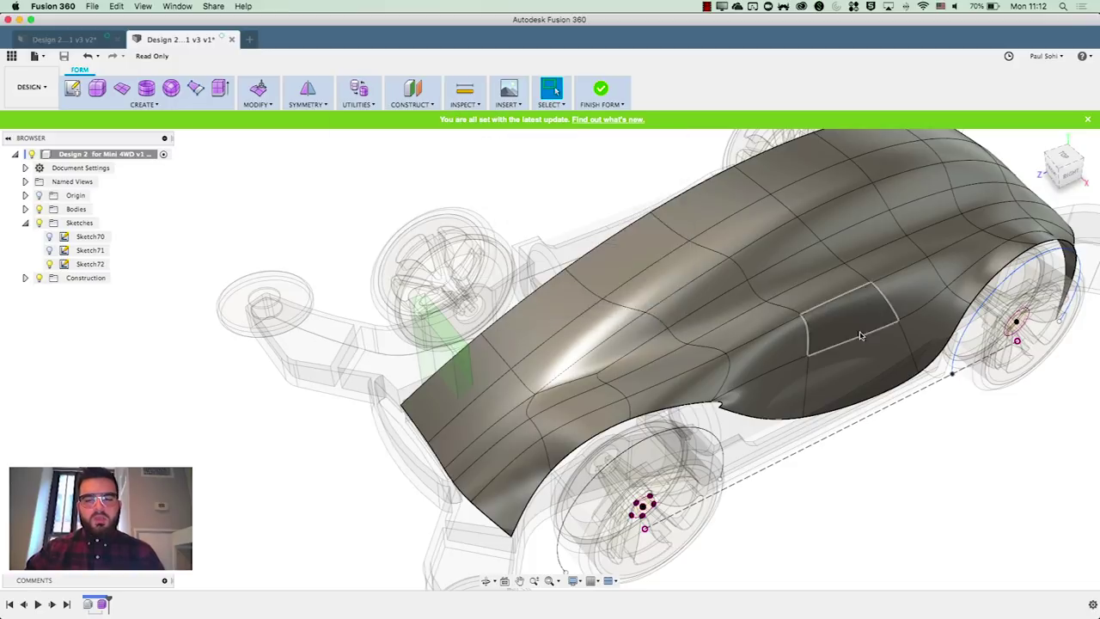
{"action": "left_click", "coordinate": [861, 336]}
{"action": "left_click", "coordinate": [1039, 253]}
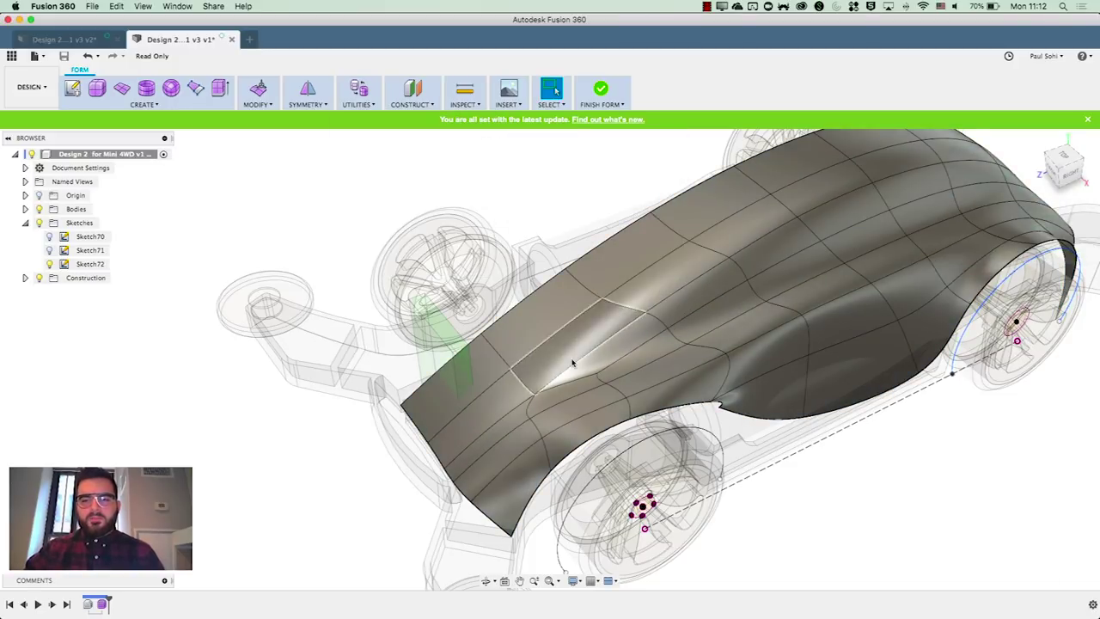
{"action": "middle_click_drag", "start_coordinate": [602, 354], "coordinate": [574, 361], "text": "shift"}
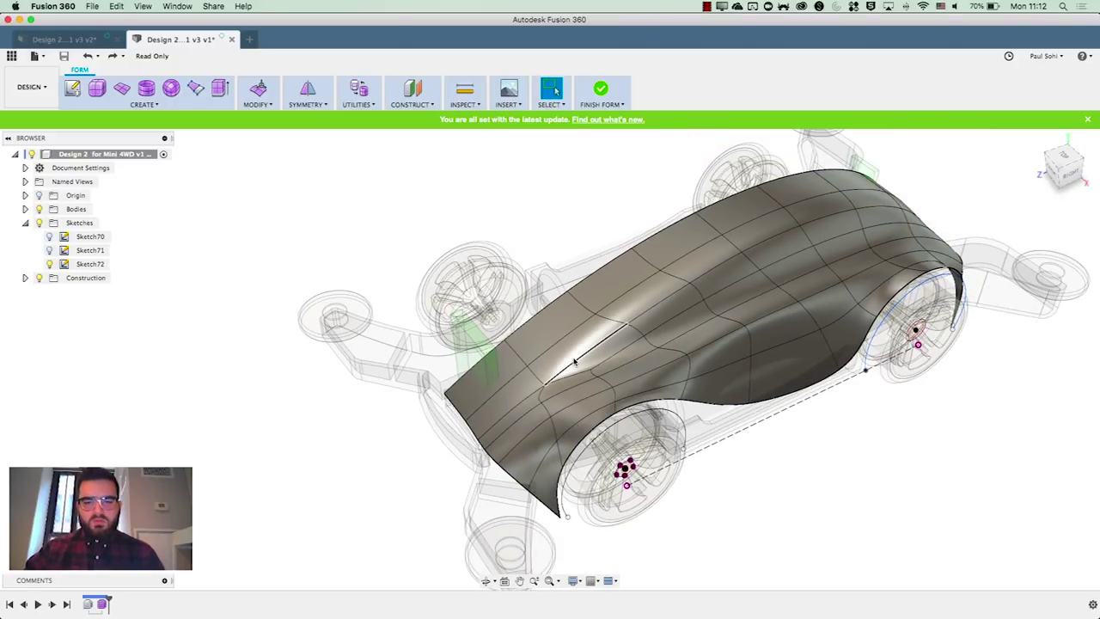
{"action": "scroll", "coordinate": [636, 530], "scroll_direction": "up", "scroll_amount": 3}
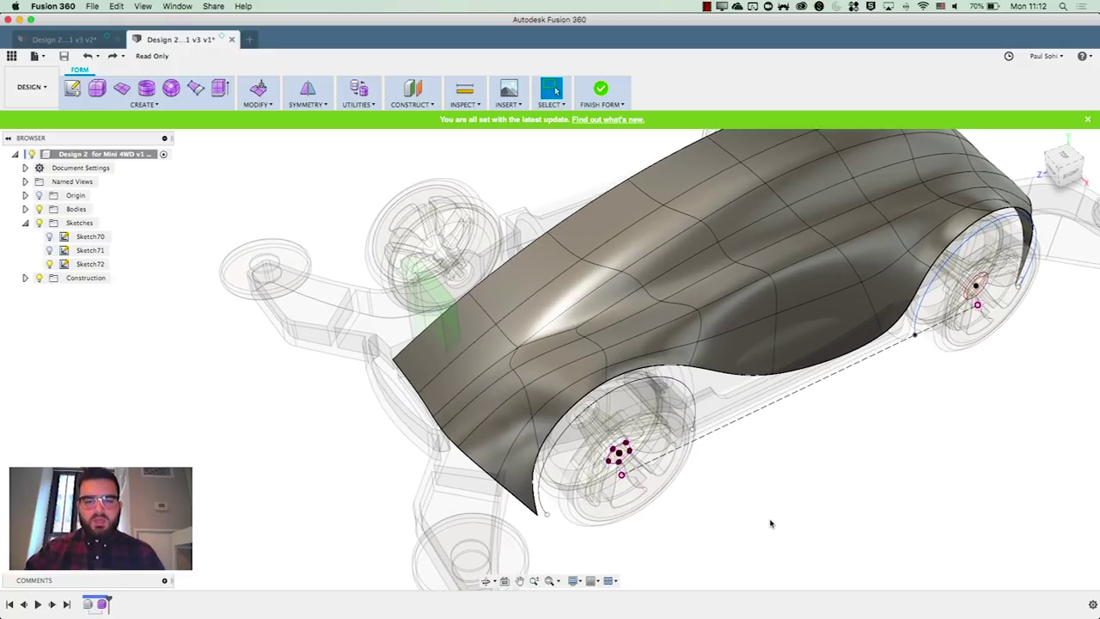
{"action": "middle_click_drag", "start_coordinate": [691, 525], "coordinate": [744, 530], "text": "shift"}
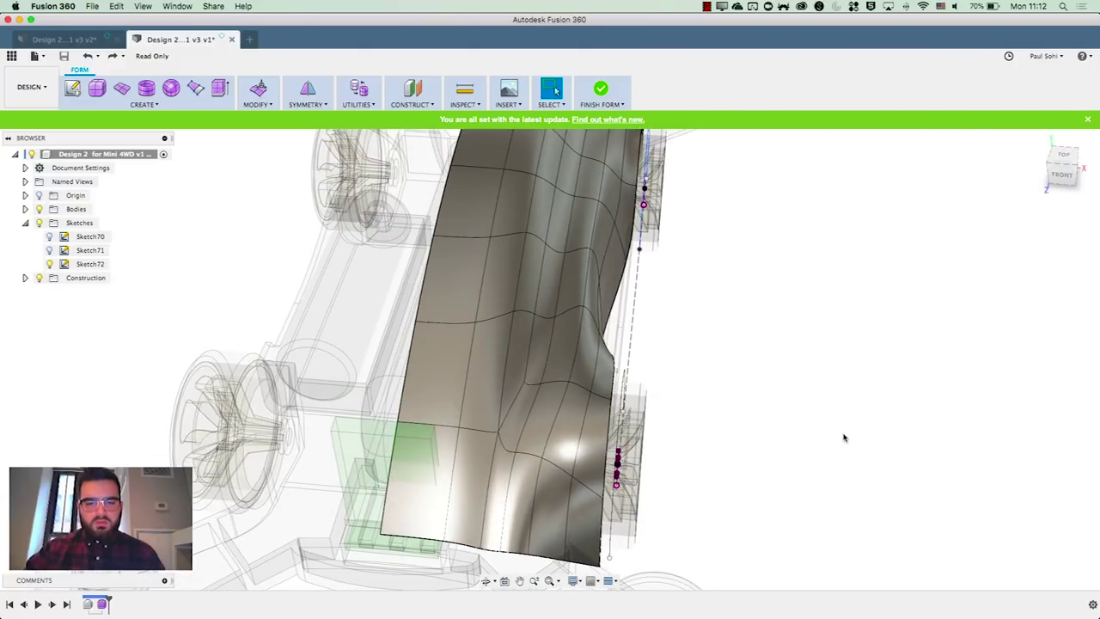
{"action": "scroll", "coordinate": [844, 439], "scroll_direction": "down", "scroll_amount": 3}
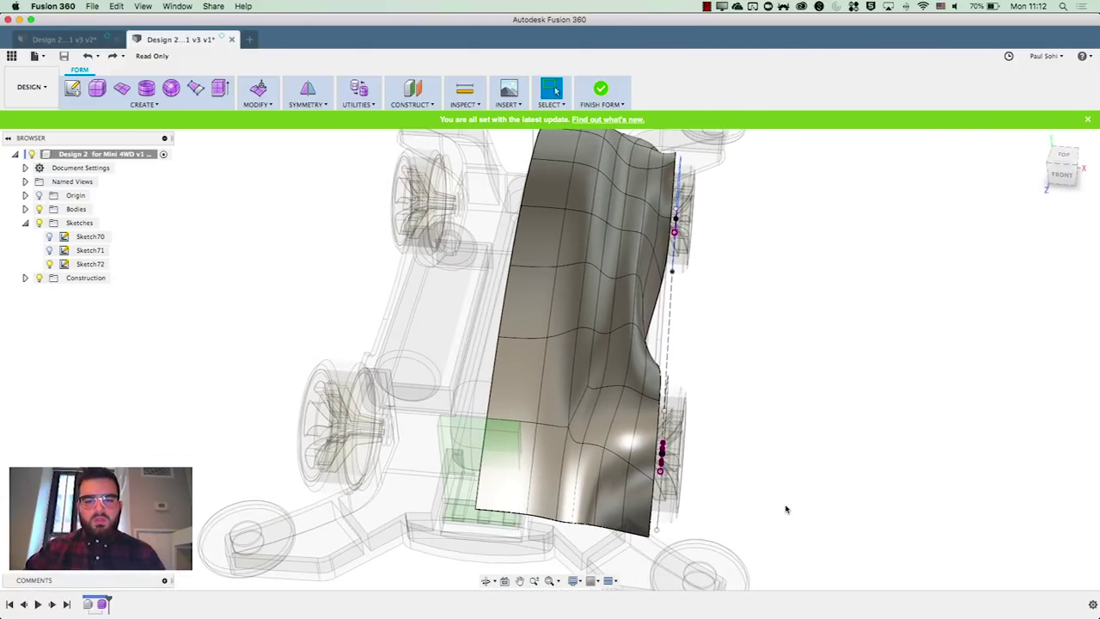
{"action": "double_click", "coordinate": [575, 498]}
{"action": "middle_click_drag", "start_coordinate": [885, 474], "coordinate": [545, 433], "text": "shift"}
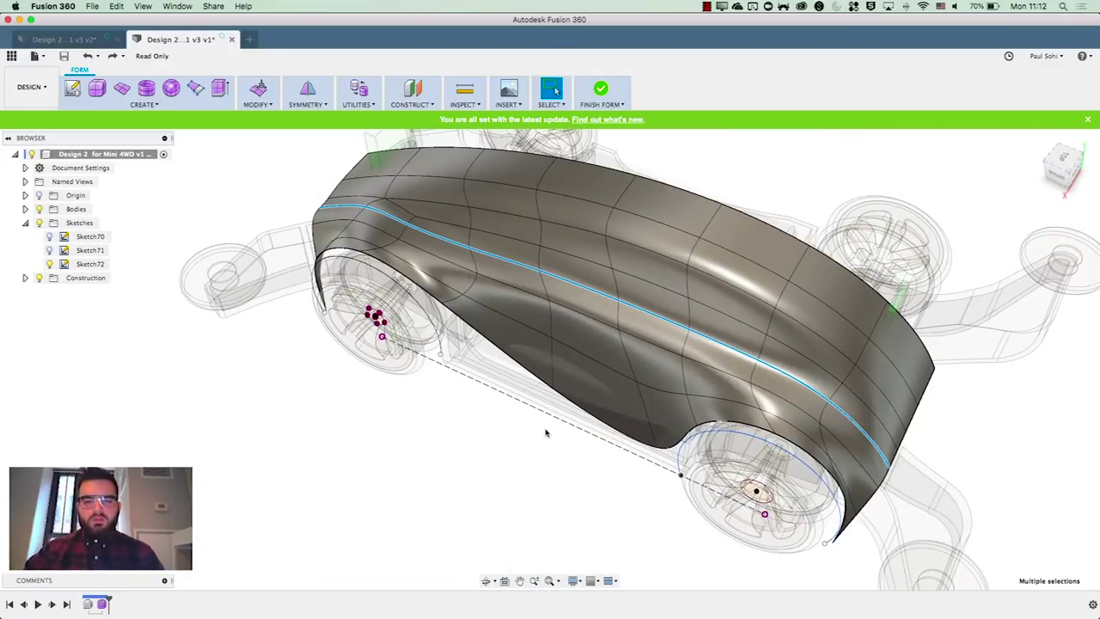
{"action": "left_click", "coordinate": [545, 432]}
Select the lengthwise edge loop running along the body's side above the wheel arches for modification
{"action": "middle_click_drag", "start_coordinate": [604, 529], "coordinate": [900, 452], "text": "shift"}
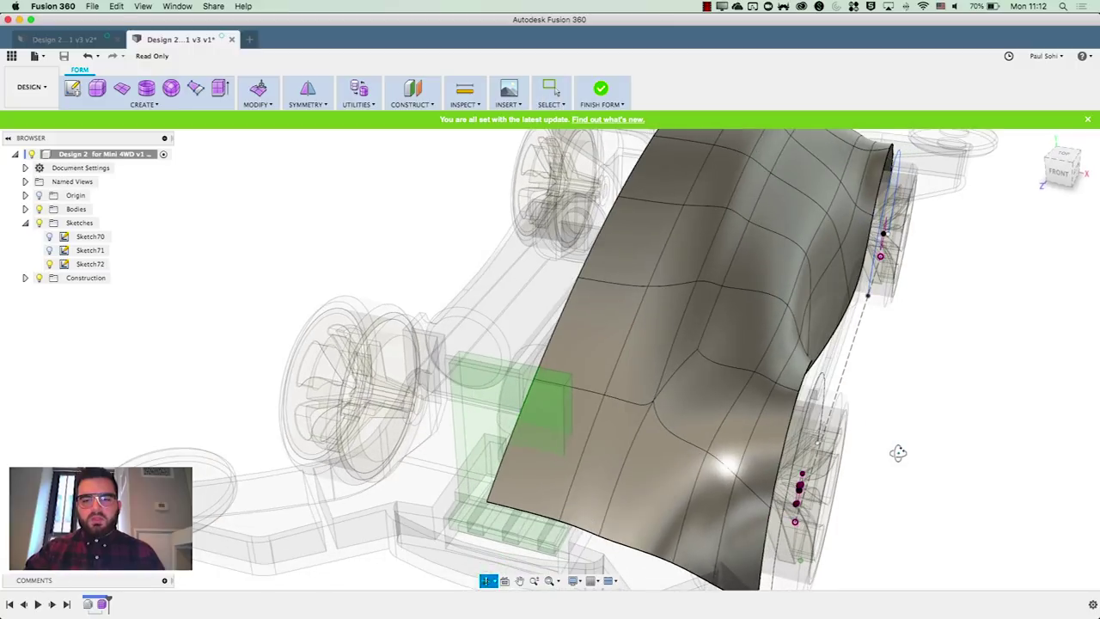
{"action": "double_click", "coordinate": [690, 513]}
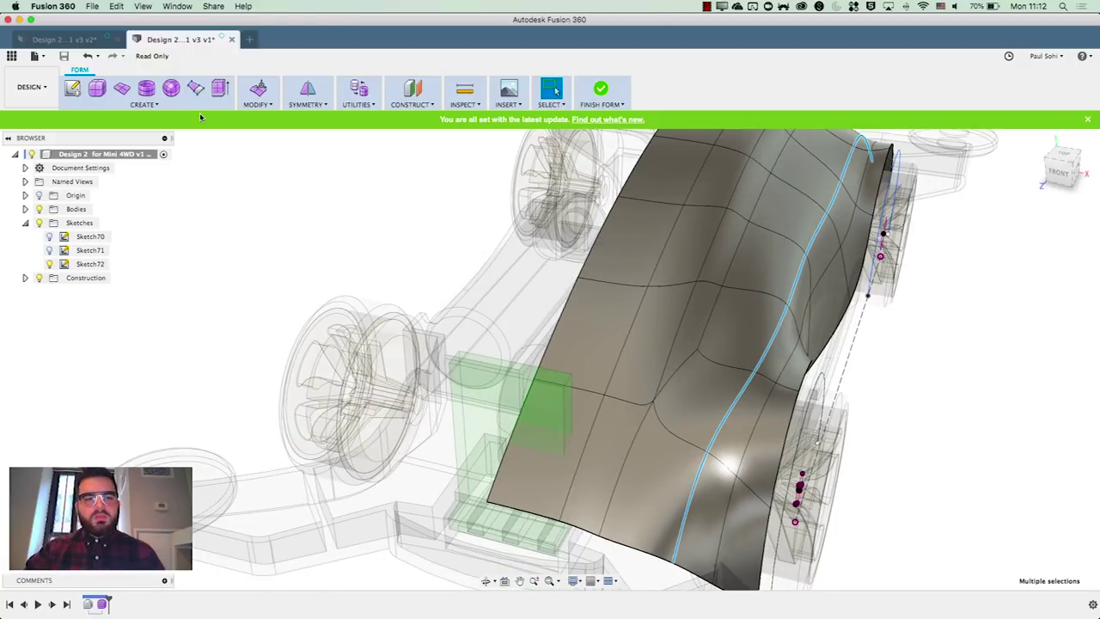
{"action": "left_click", "coordinate": [248, 103]}
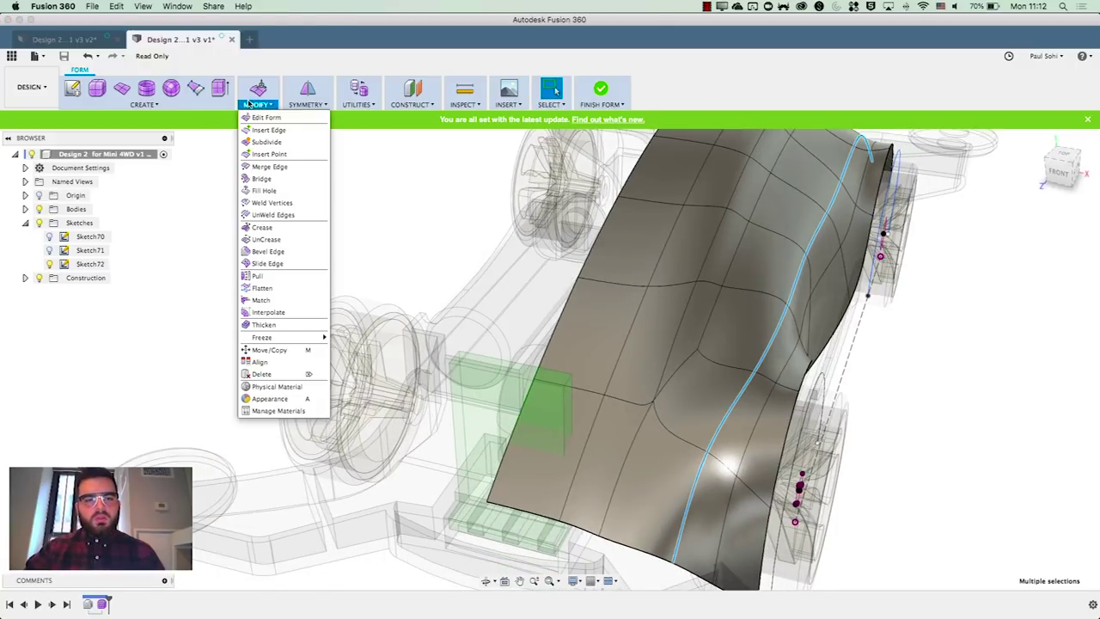
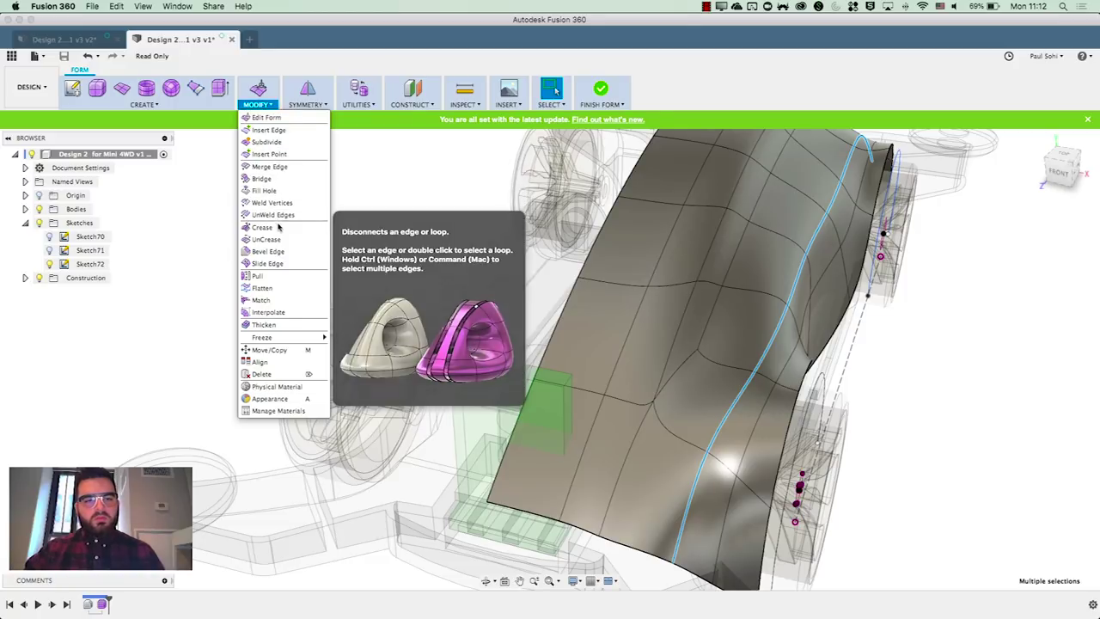
Slide the selected lengthwise edge loop on the body surface to a slide location of about -0.477
{"action": "left_click", "coordinate": [279, 264]}
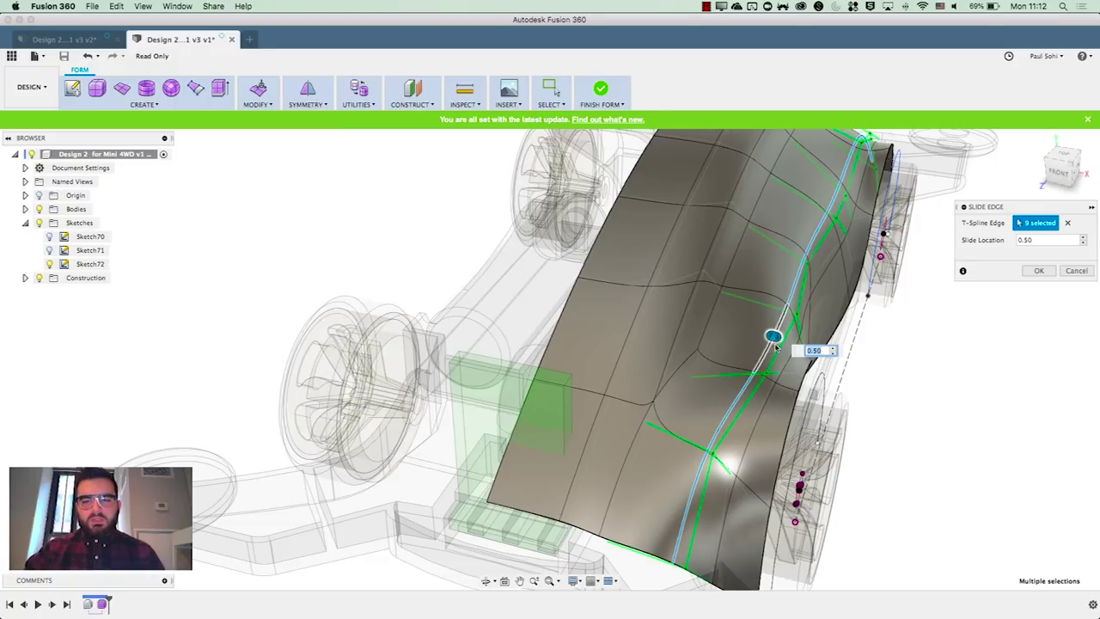
{"action": "left_click_drag", "start_coordinate": [774, 340], "coordinate": [862, 352]}
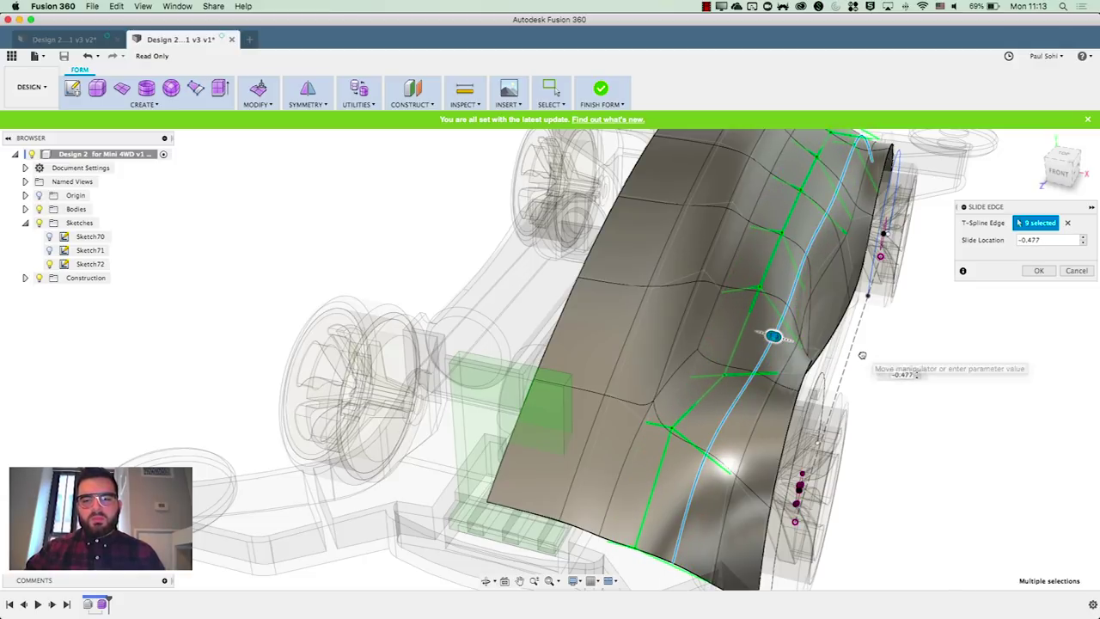
{"action": "left_click", "coordinate": [1039, 271]}
Select the three inner edges along the body's lower front border and move them straight down
{"action": "middle_click_drag", "start_coordinate": [990, 341], "coordinate": [984, 386], "text": "shift"}
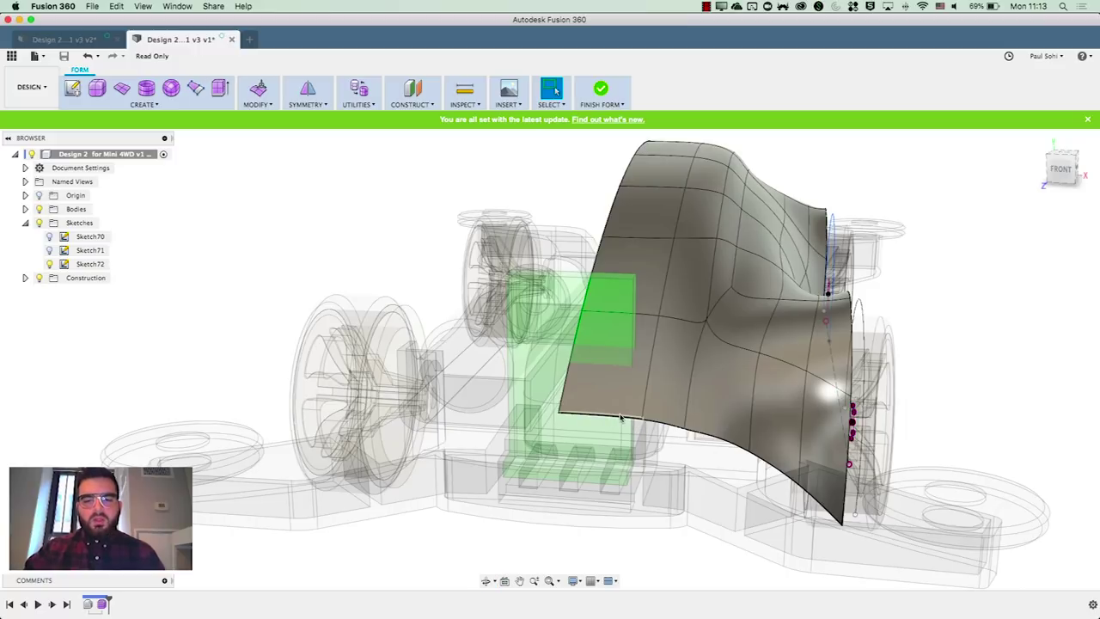
{"action": "left_click", "coordinate": [705, 434], "text": "shift"}
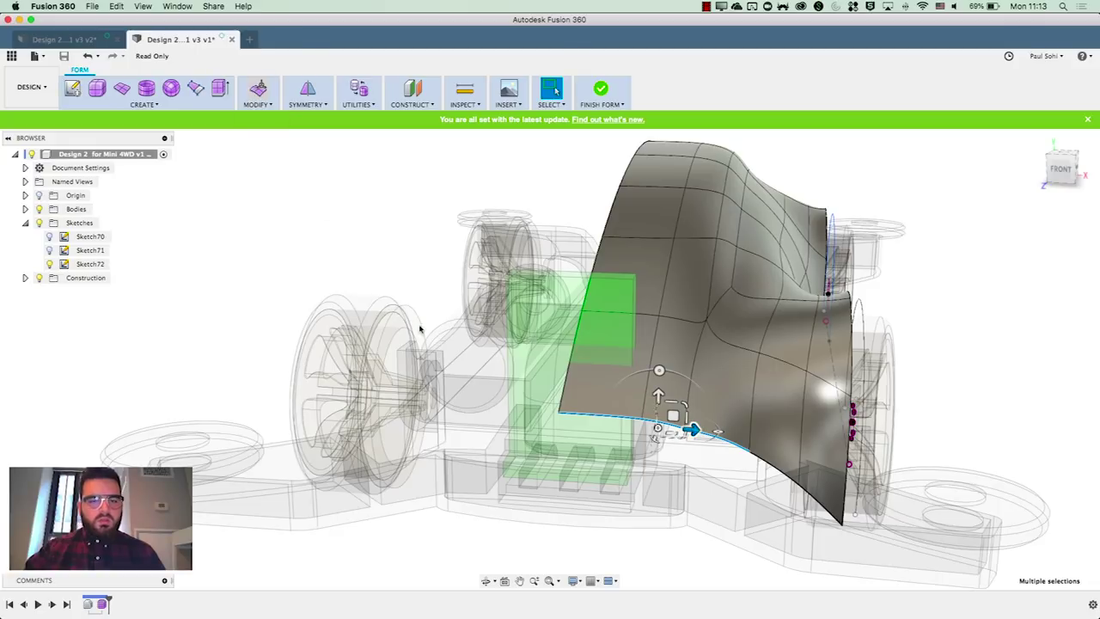
{"action": "key", "text": "Return"}
{"action": "left_click_drag", "start_coordinate": [658, 394], "coordinate": [657, 419]}
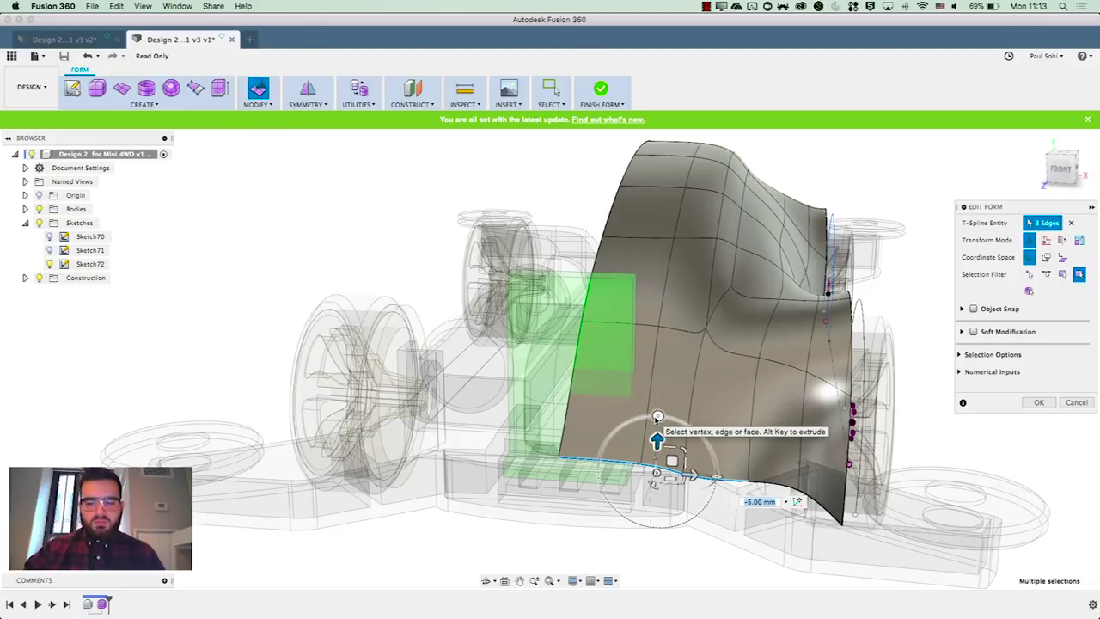
{"action": "left_click", "coordinate": [945, 425]}
Select all five edges of the lower front border and scale them front-to-back to about 0.273 to straighten the nose
{"action": "left_click", "coordinate": [610, 442]}
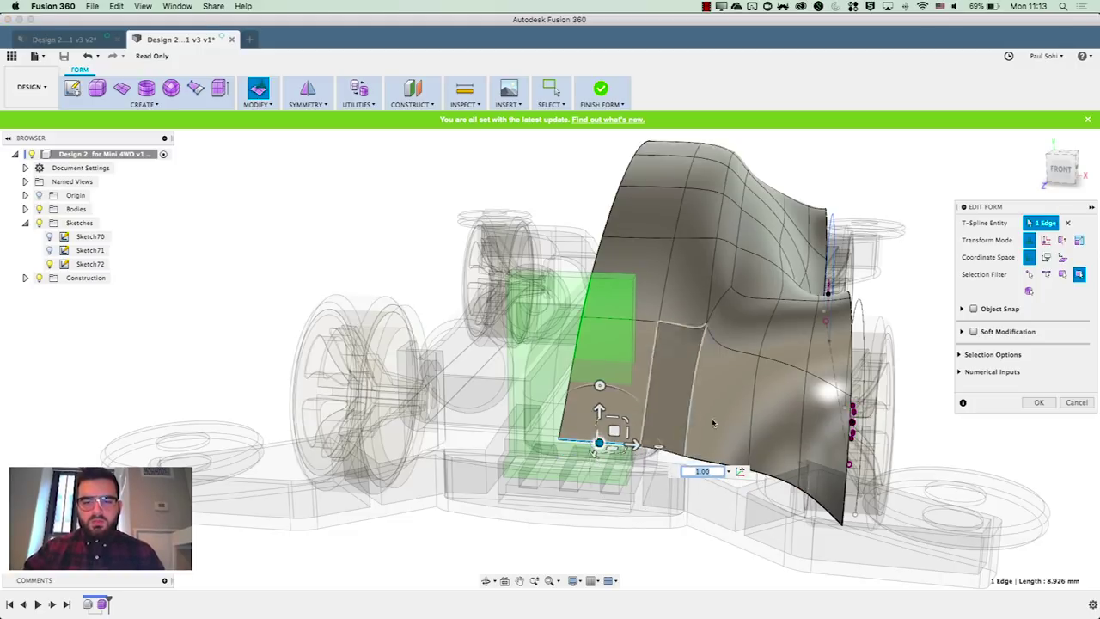
{"action": "left_click", "coordinate": [817, 503]}
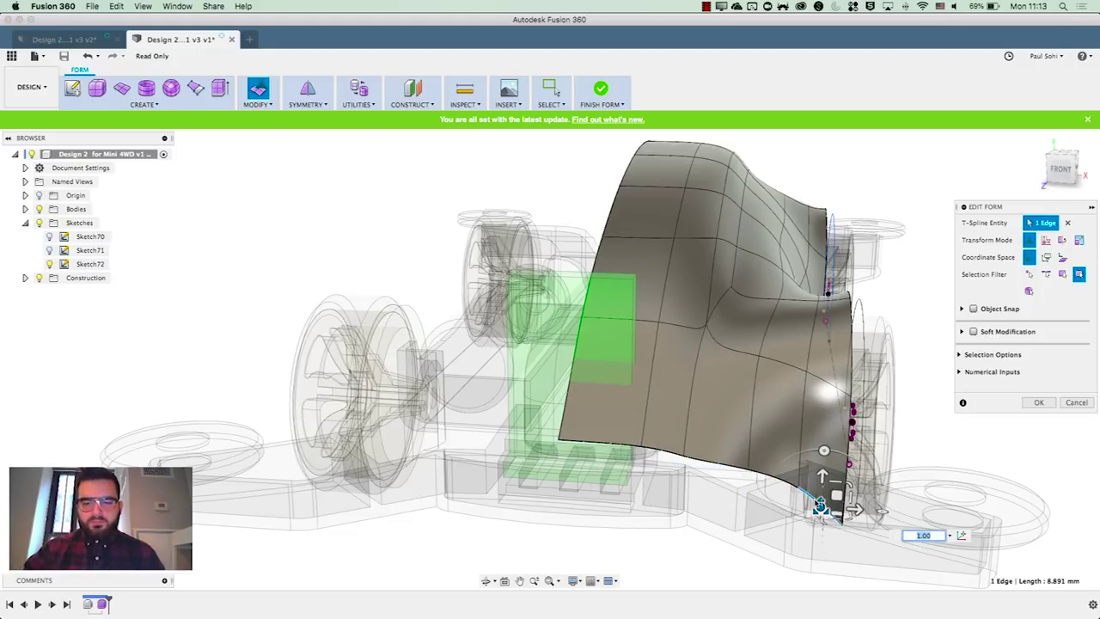
{"action": "double_click", "coordinate": [629, 450]}
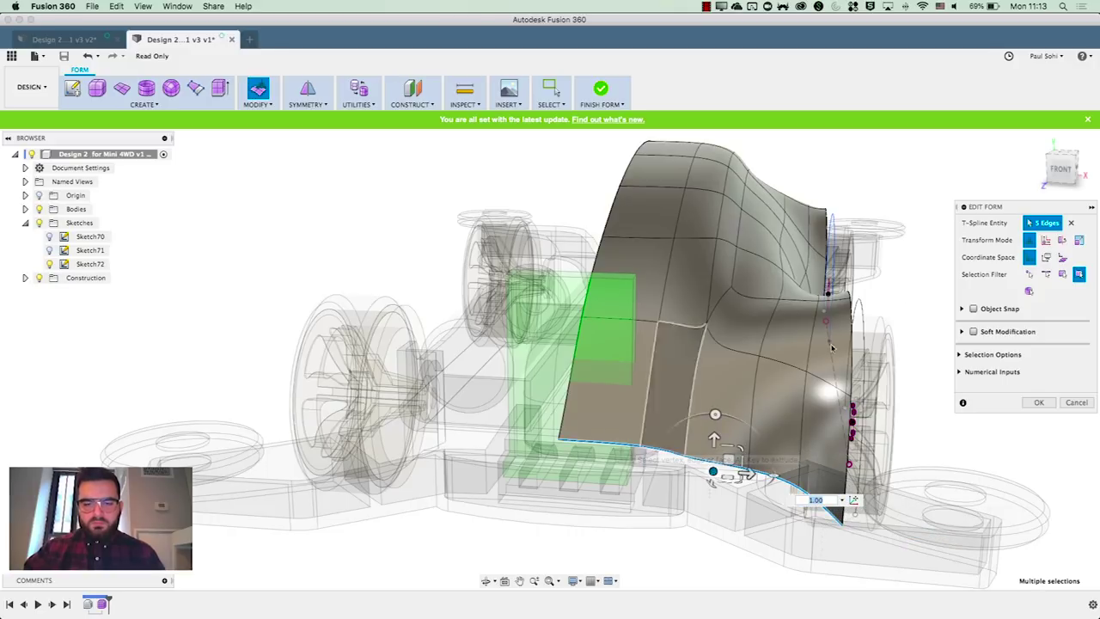
{"action": "left_click", "coordinate": [1060, 161]}
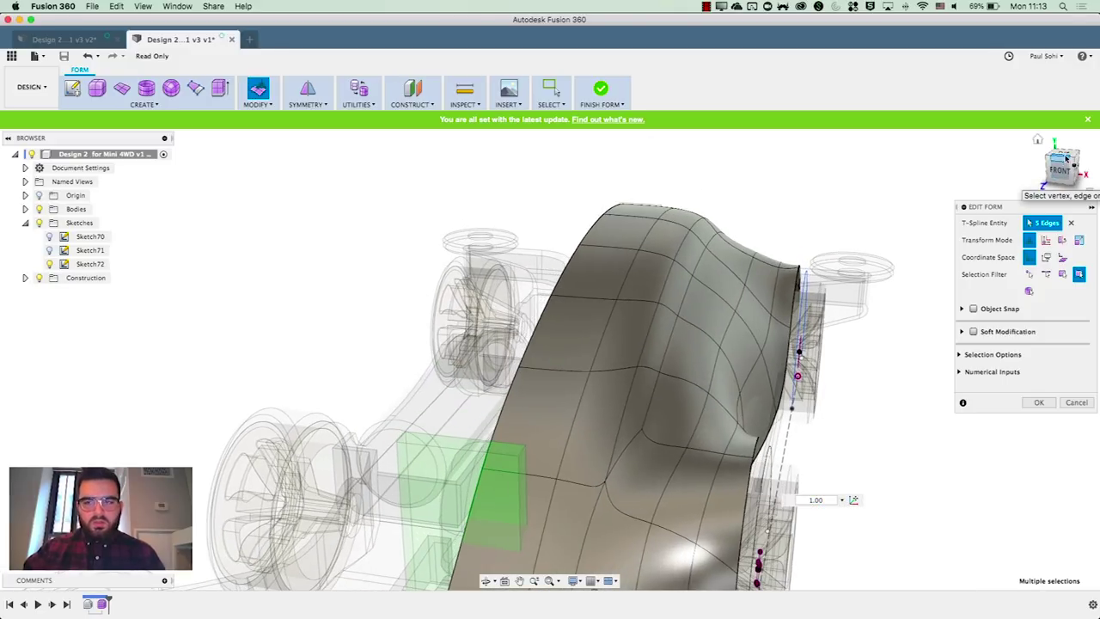
{"action": "left_click", "coordinate": [1064, 156]}
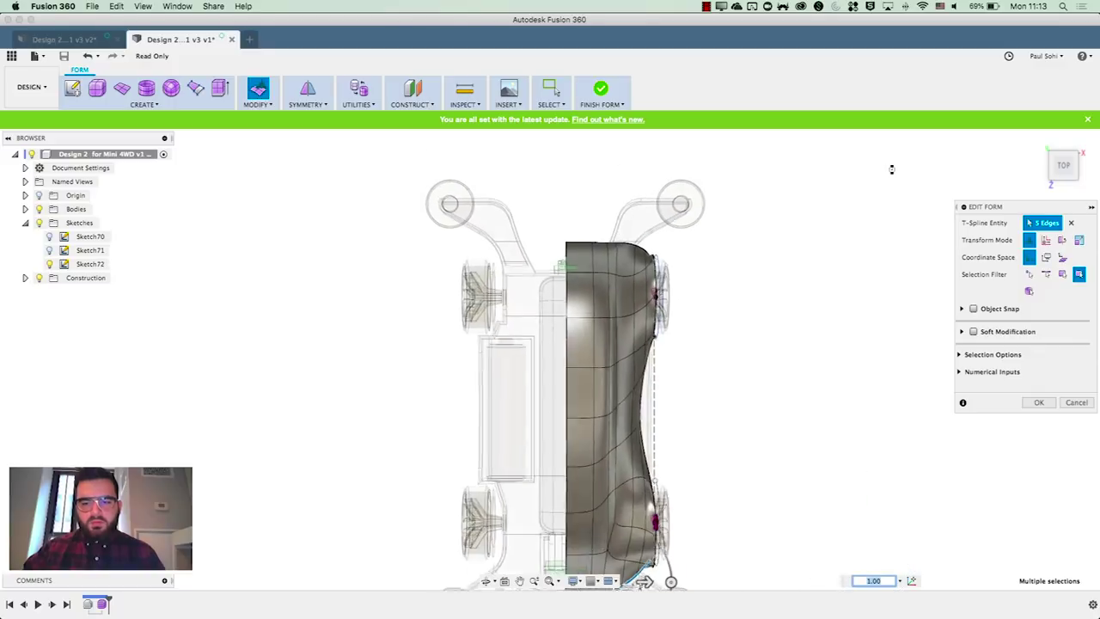
{"action": "scroll", "coordinate": [678, 454], "scroll_direction": "up", "scroll_amount": 5}
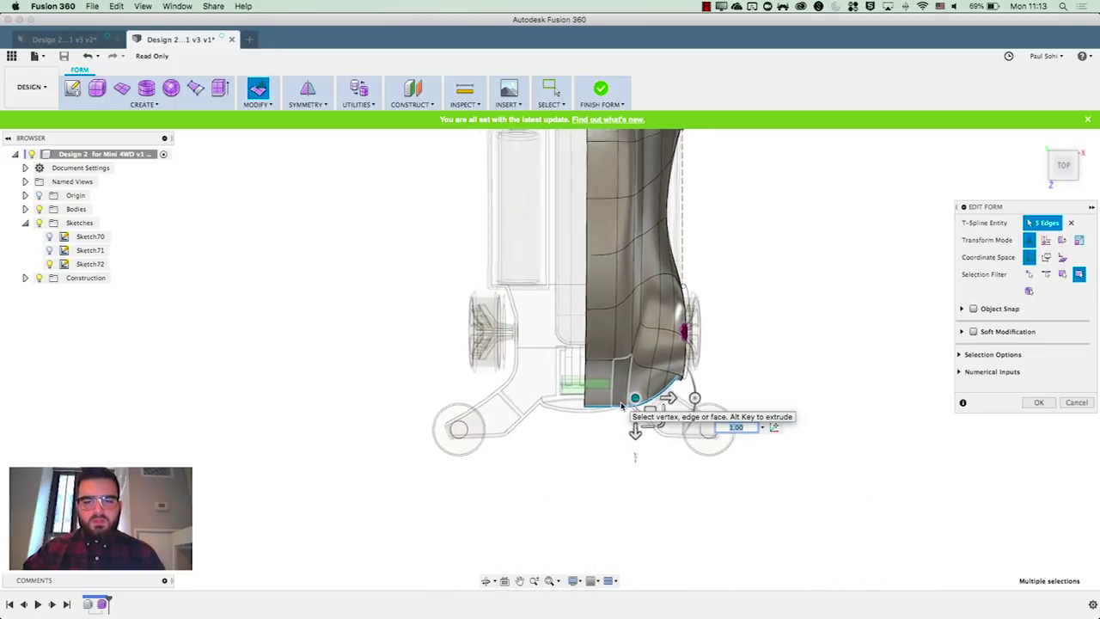
{"action": "scroll", "coordinate": [668, 398], "scroll_direction": "up", "scroll_amount": 3}
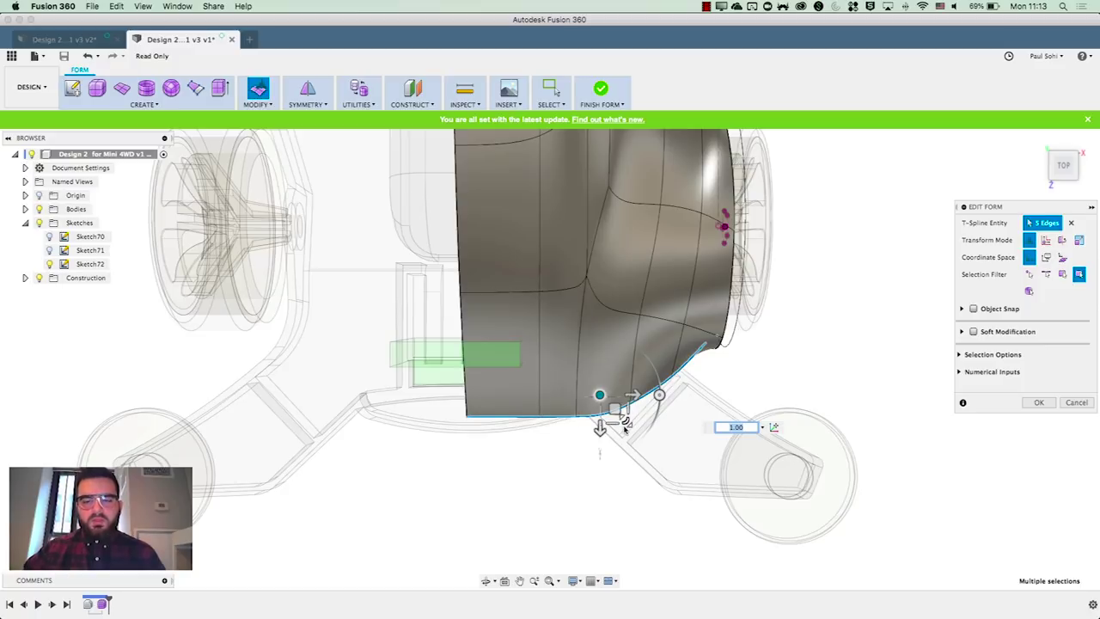
{"action": "left_click_drag", "start_coordinate": [616, 424], "coordinate": [616, 402]}
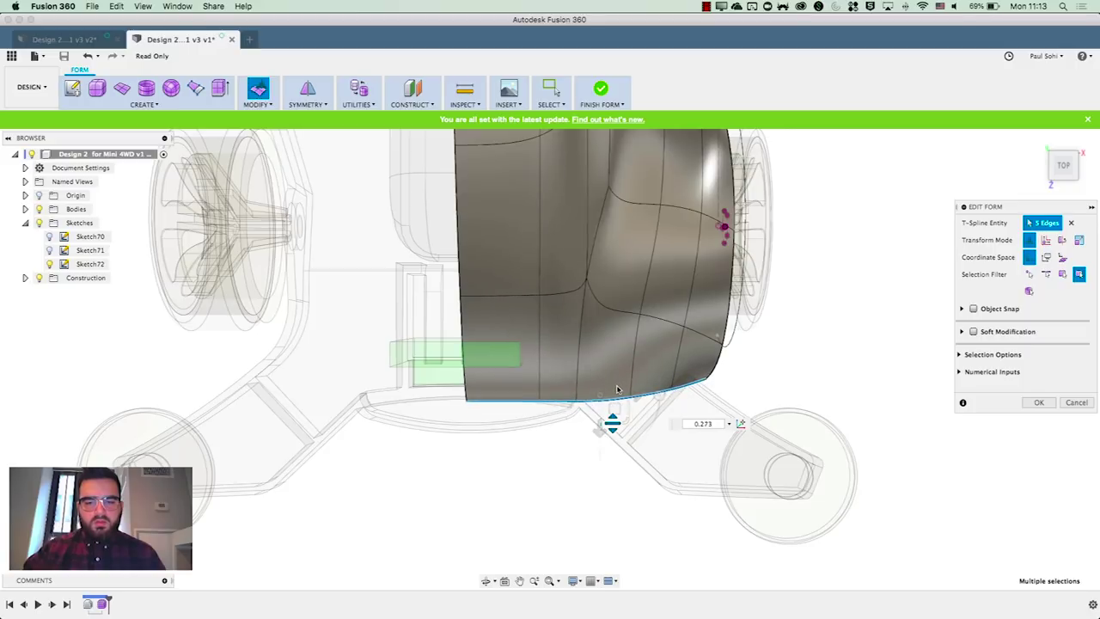
{"action": "left_click", "coordinate": [524, 413]}
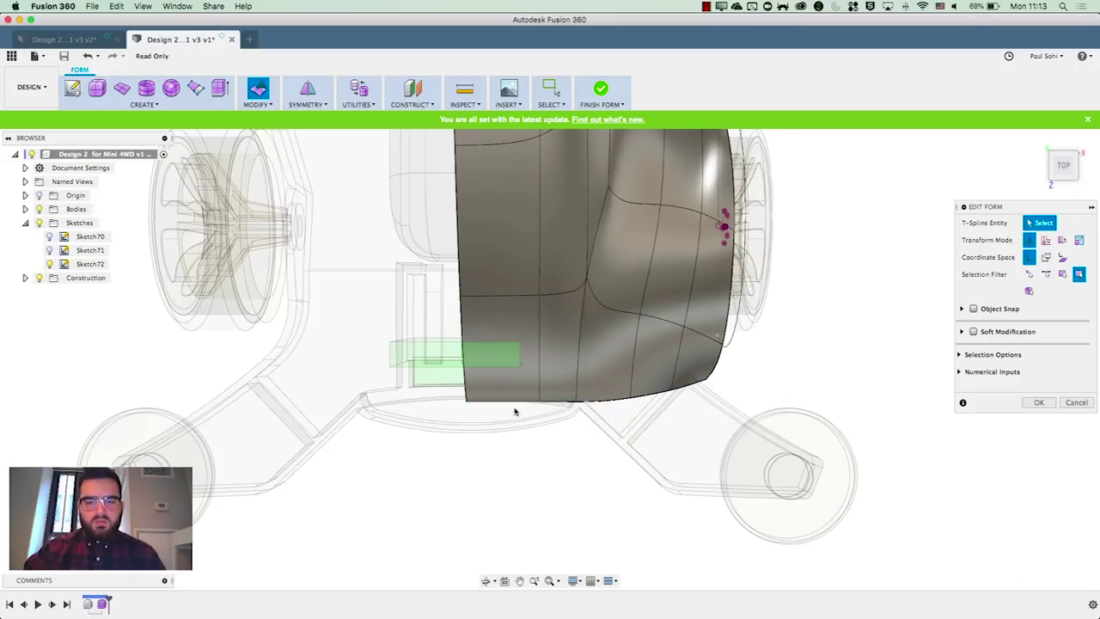
Scale the three inner edges of the lower front border front-to-back to 0.01 so they lie flat
{"action": "left_click", "coordinate": [516, 401]}
{"action": "left_click", "coordinate": [567, 401], "text": "shift"}
{"action": "left_click", "coordinate": [603, 402], "text": "shift"}
{"action": "mouse_move", "coordinate": [575, 425]}
{"action": "left_mouse_down"}
{"action": "mouse_move", "coordinate": [565, 426]}
{"action": "mouse_move", "coordinate": [567, 412]}
{"action": "mouse_move", "coordinate": [569, 425]}
{"action": "left_mouse_up"}
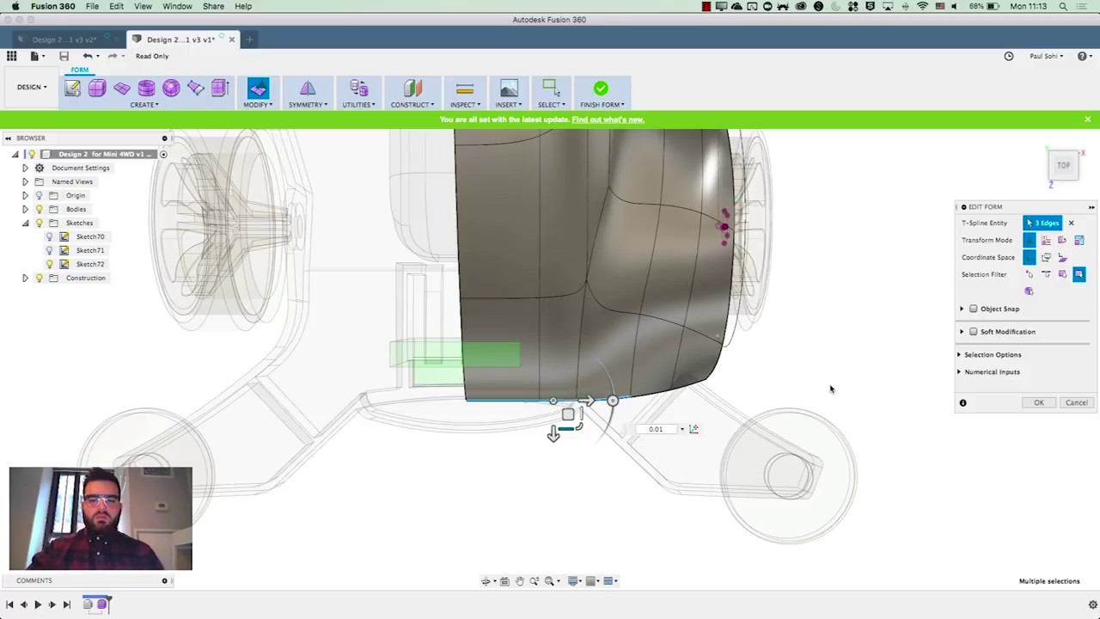
Select the two outer edges of the lower front border near the wheel and scale them vertically to 0.01
{"action": "middle_click_drag", "start_coordinate": [842, 398], "coordinate": [857, 350], "text": "shift"}
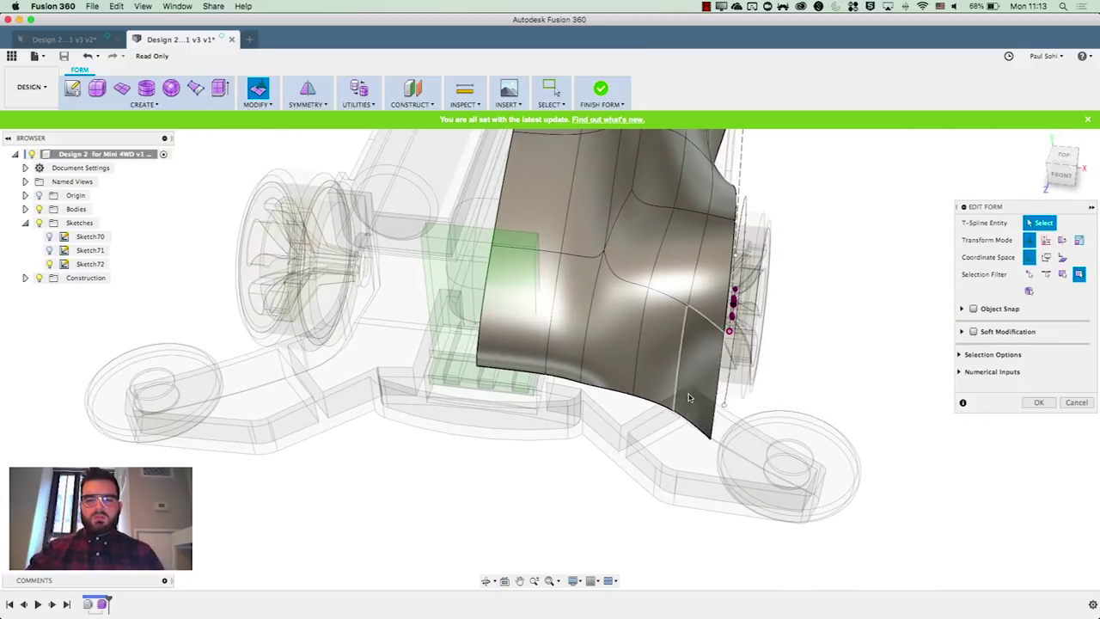
{"action": "middle_click_drag", "start_coordinate": [695, 398], "coordinate": [685, 421], "text": "shift"}
{"action": "left_click", "coordinate": [686, 422]}
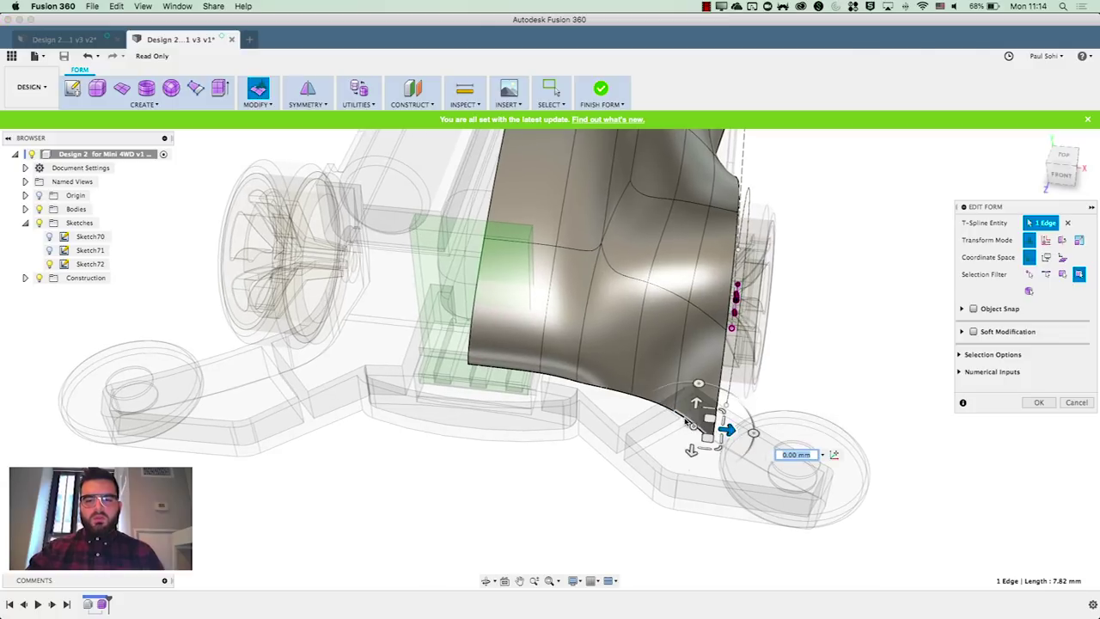
{"action": "left_click", "coordinate": [651, 406], "text": "shift"}
{"action": "left_click_drag", "start_coordinate": [705, 419], "coordinate": [692, 453]}
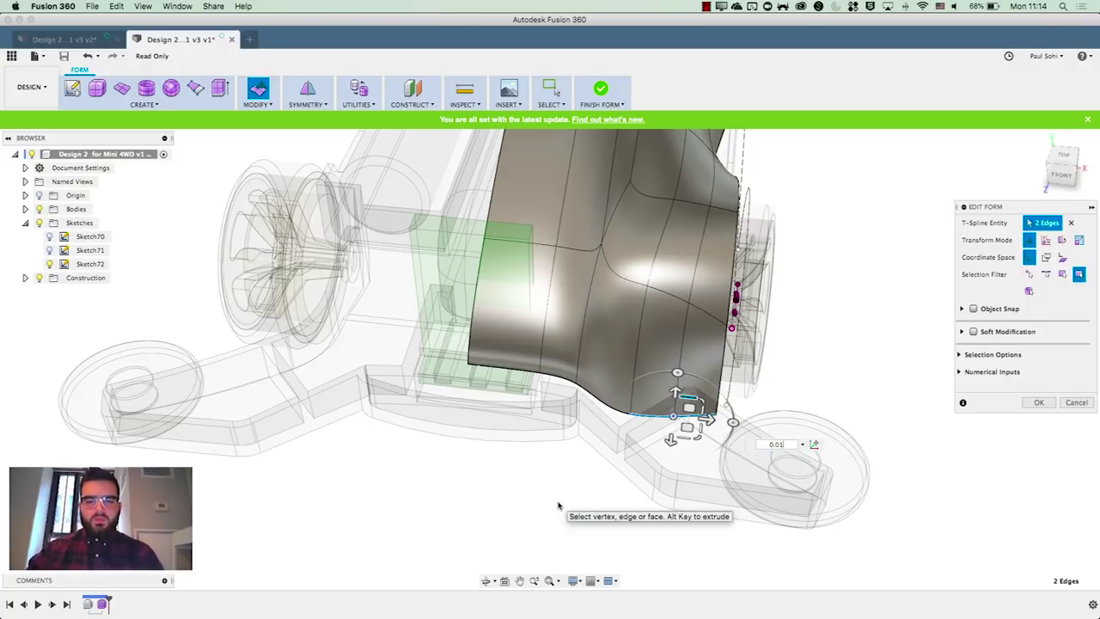
{"action": "key", "text": "Escape"}
Move the two outer lower front edges slightly up and inward in the front view and finish the form edit
{"action": "left_click", "coordinate": [1064, 172]}
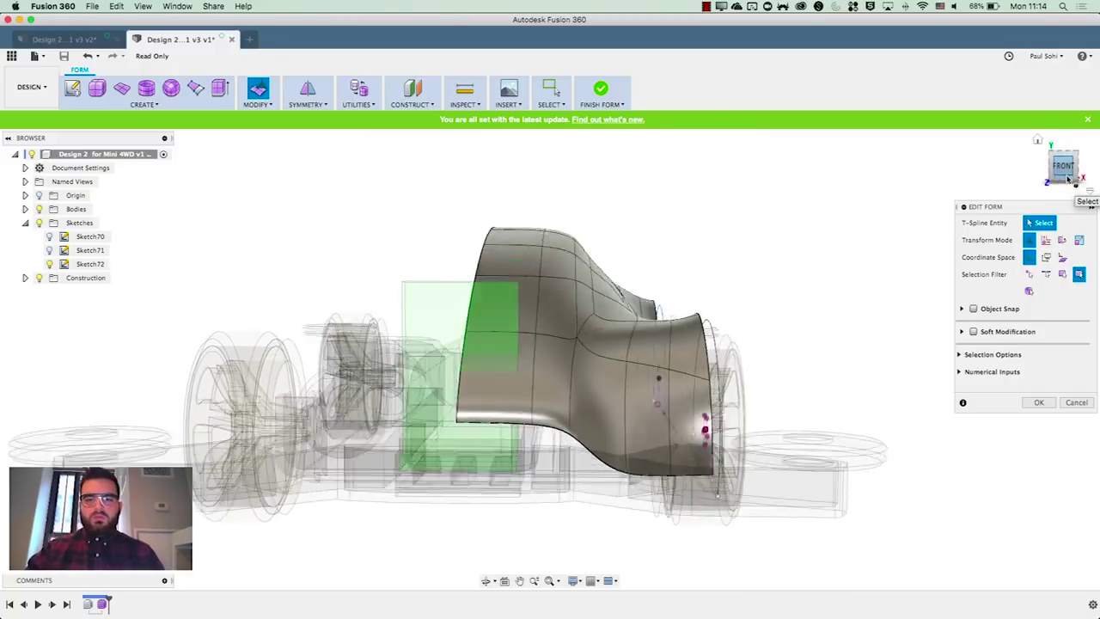
{"action": "scroll", "coordinate": [688, 473], "scroll_direction": "up", "scroll_amount": 3}
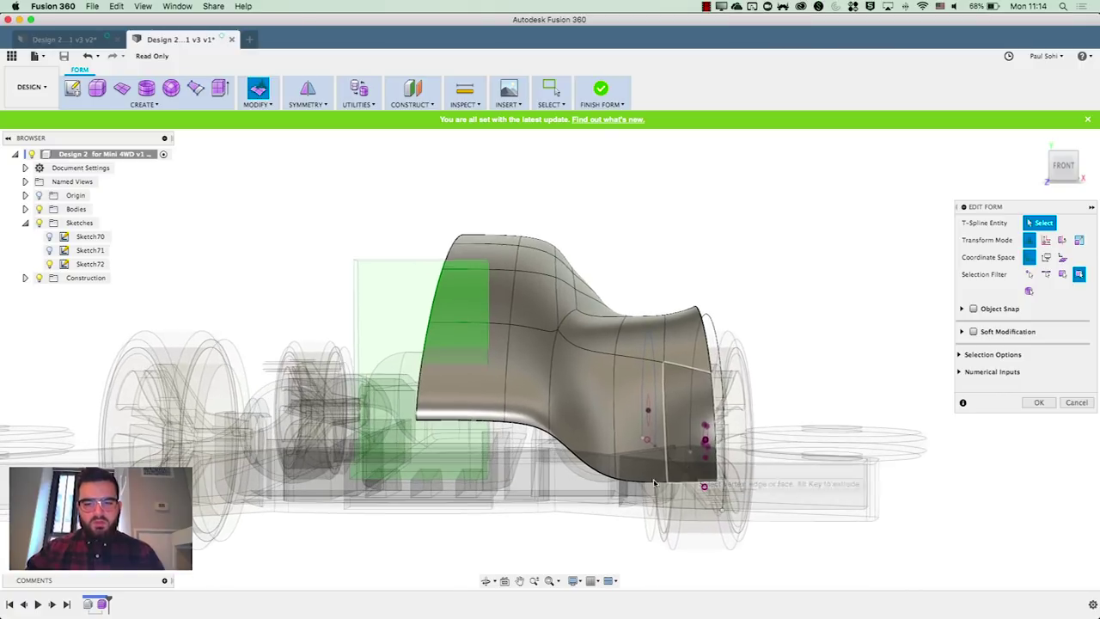
{"action": "left_click", "coordinate": [684, 482]}
{"action": "left_click", "coordinate": [693, 484], "text": "shift"}
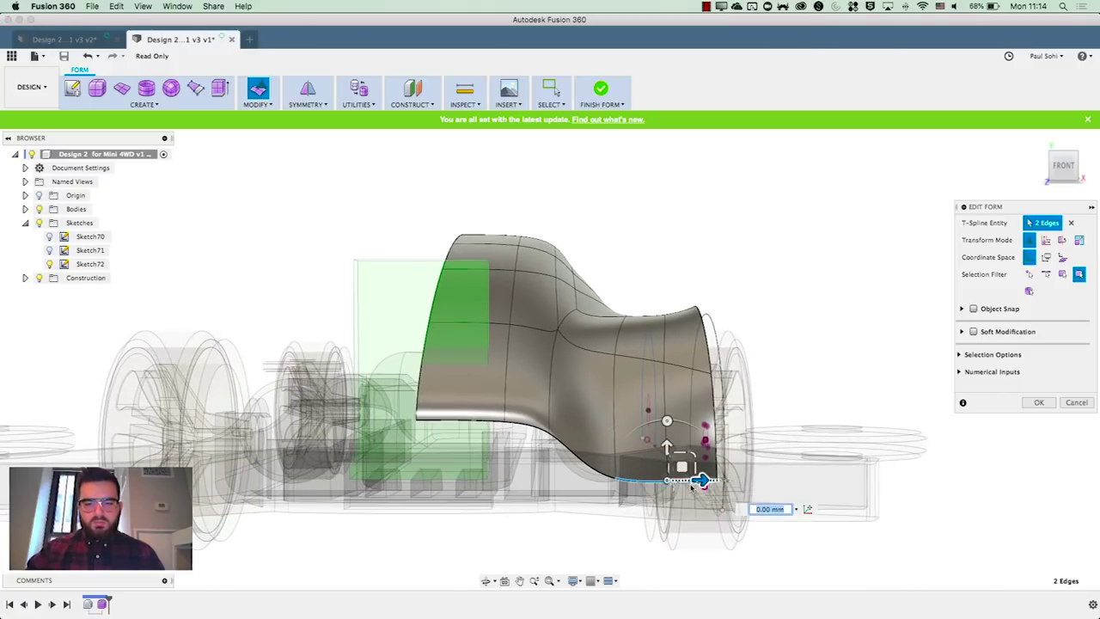
{"action": "left_click_drag", "start_coordinate": [684, 469], "coordinate": [677, 450]}
{"action": "left_click", "coordinate": [864, 343]}
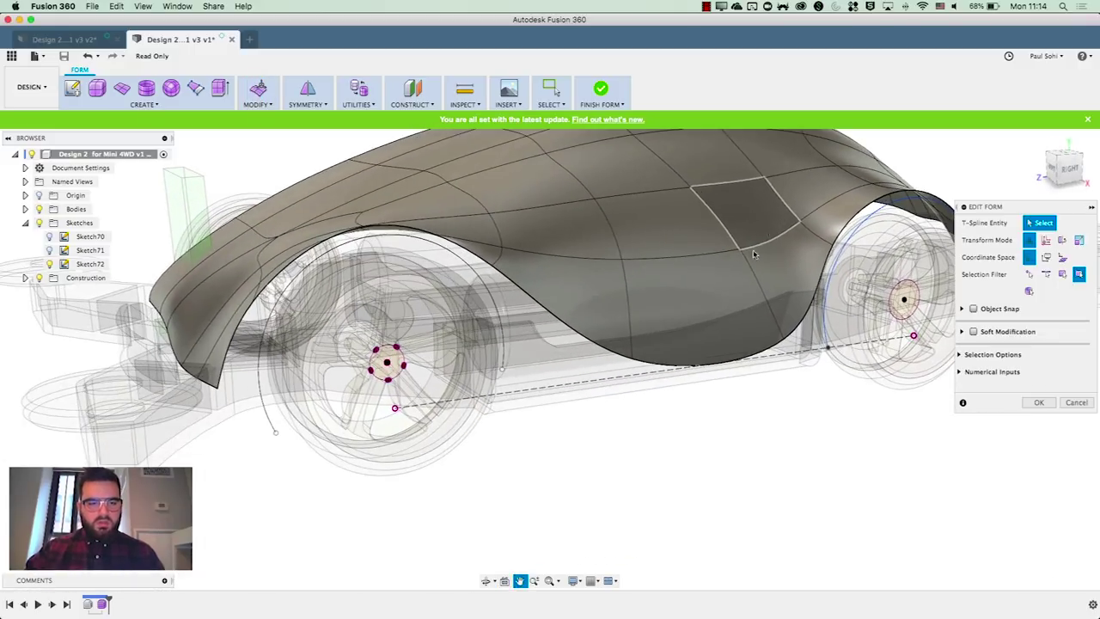
{"action": "middle_click_drag", "start_coordinate": [754, 254], "coordinate": [757, 392], "text": "shift"}
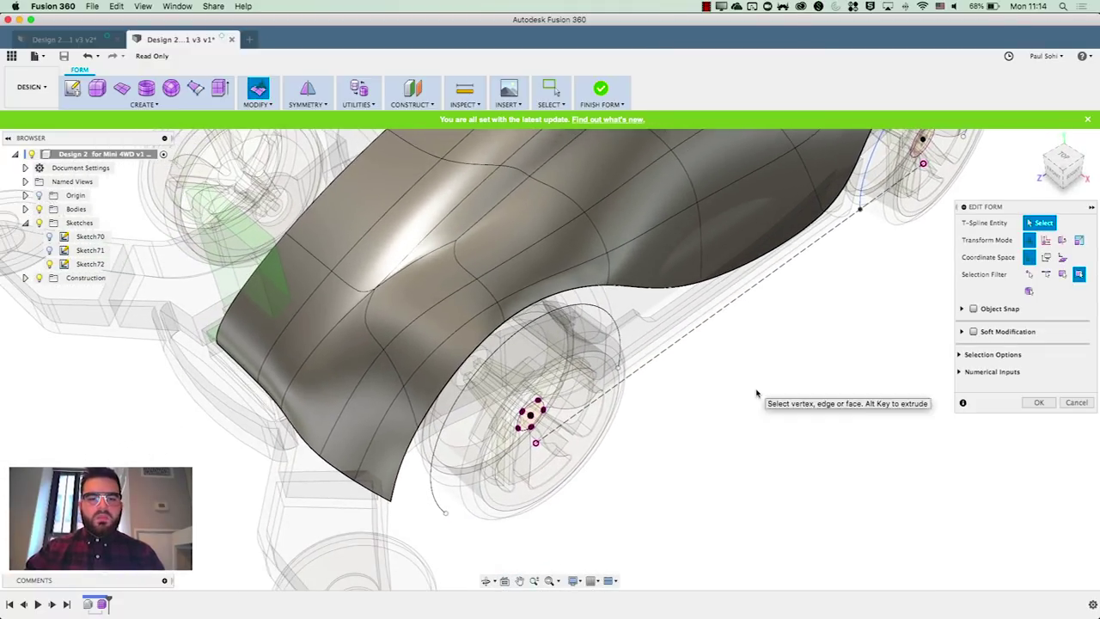
{"action": "left_click", "coordinate": [1039, 402]}
Extrude the front wheel arch sketch curve by -1 mm as a new body with 4 faces
{"action": "left_click", "coordinate": [220, 89]}
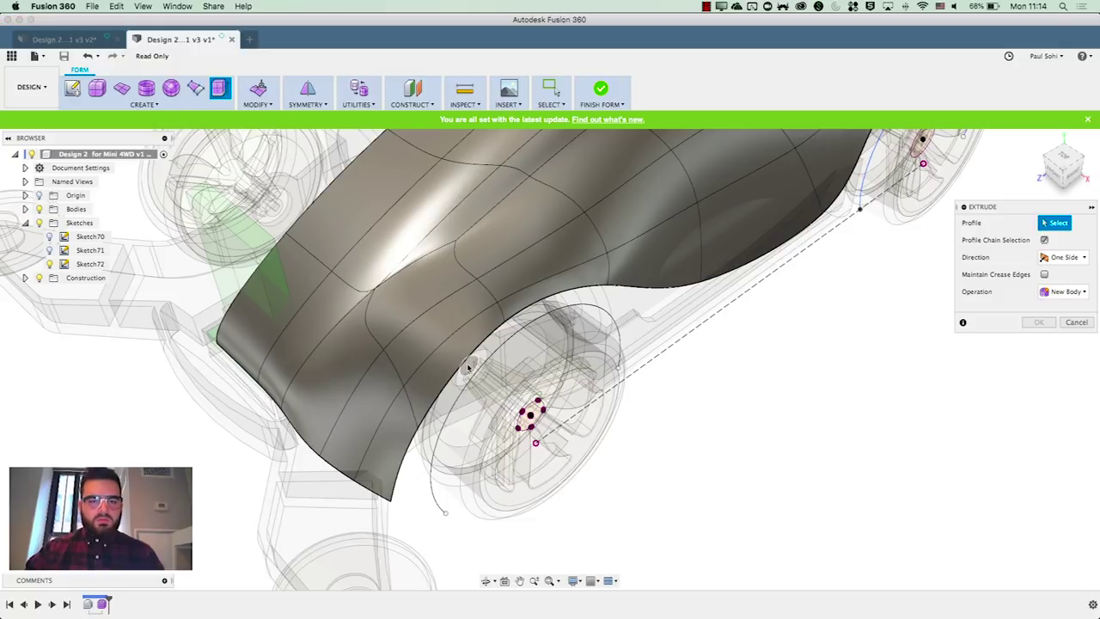
{"action": "left_click", "coordinate": [478, 371]}
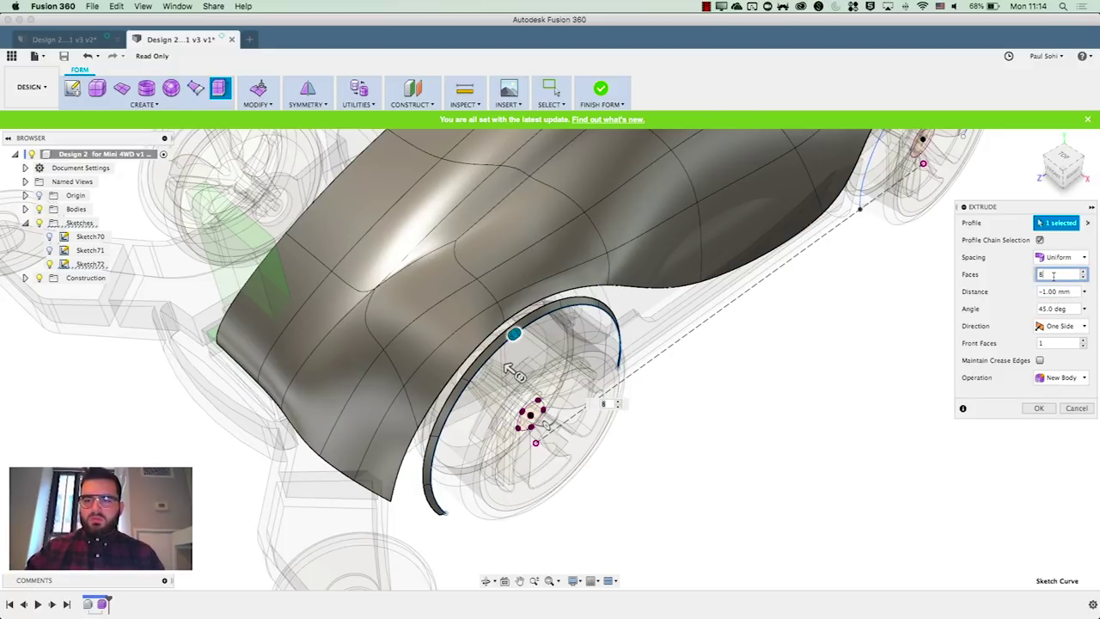
{"action": "key", "text": "Return"}
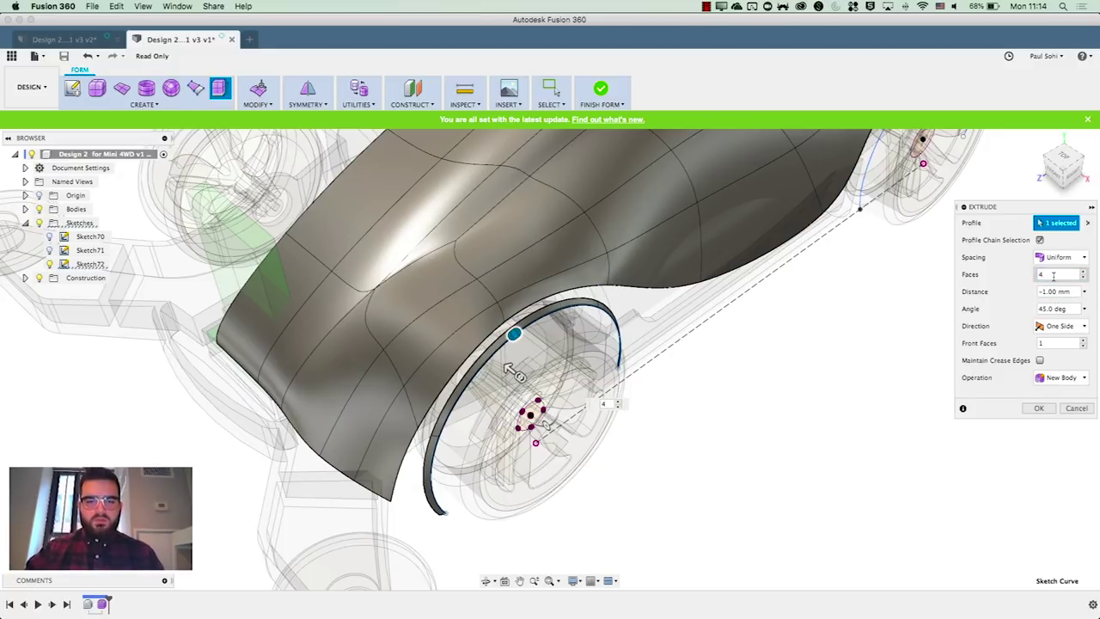
{"action": "left_click", "coordinate": [1038, 408]}
Extrude the rear wheel arch sketch curve by -1 mm as a new body with 4 faces
{"action": "middle_click_drag", "start_coordinate": [862, 418], "coordinate": [899, 401], "text": "shift"}
{"action": "middle_click_drag", "start_coordinate": [802, 321], "coordinate": [666, 397], "text": "shift"}
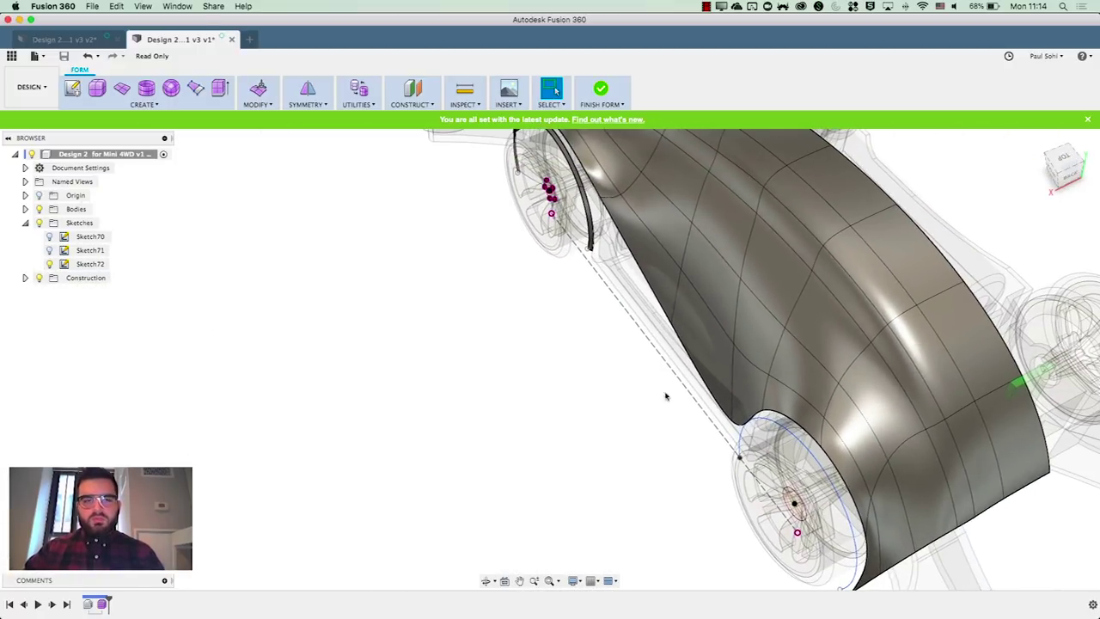
{"action": "left_click", "coordinate": [220, 88]}
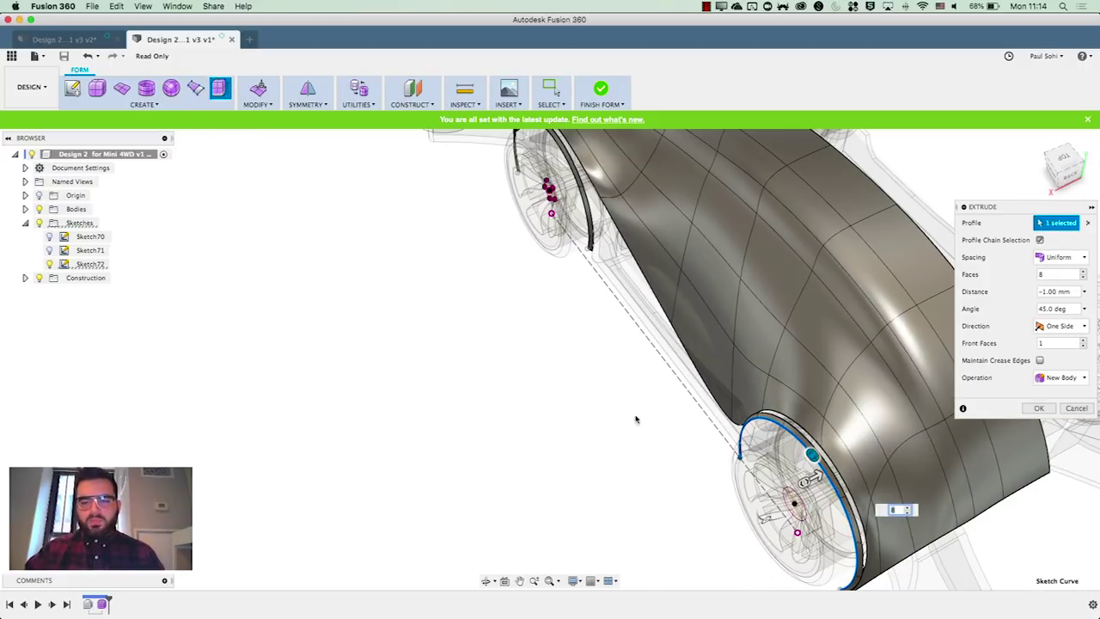
{"action": "middle_click_drag", "start_coordinate": [634, 418], "coordinate": [474, 341], "text": "shift"}
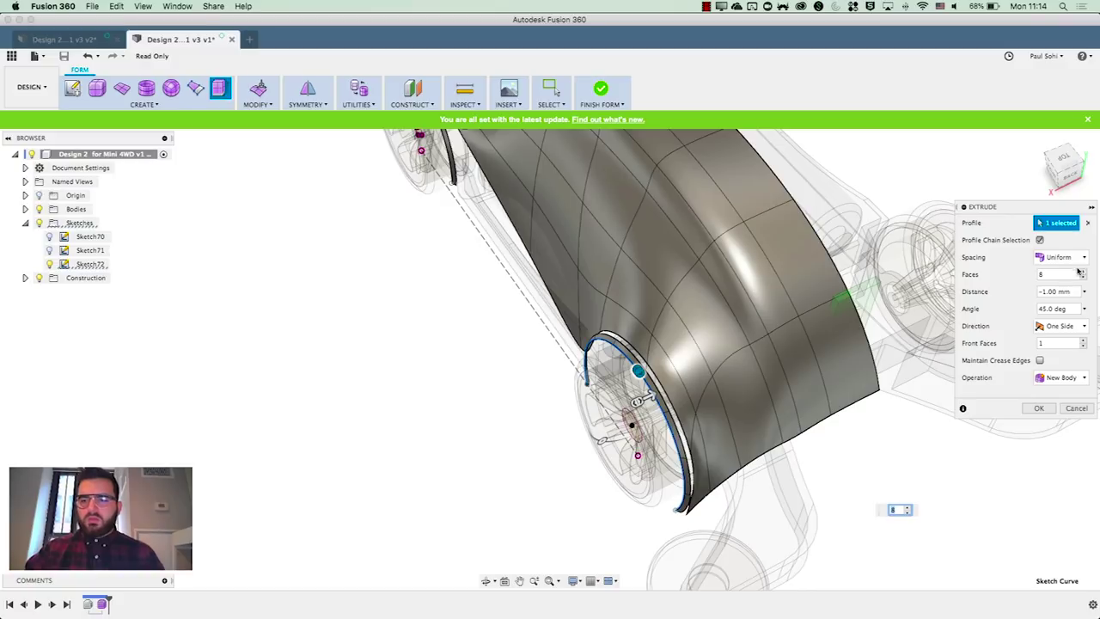
{"action": "key", "text": "Return"}
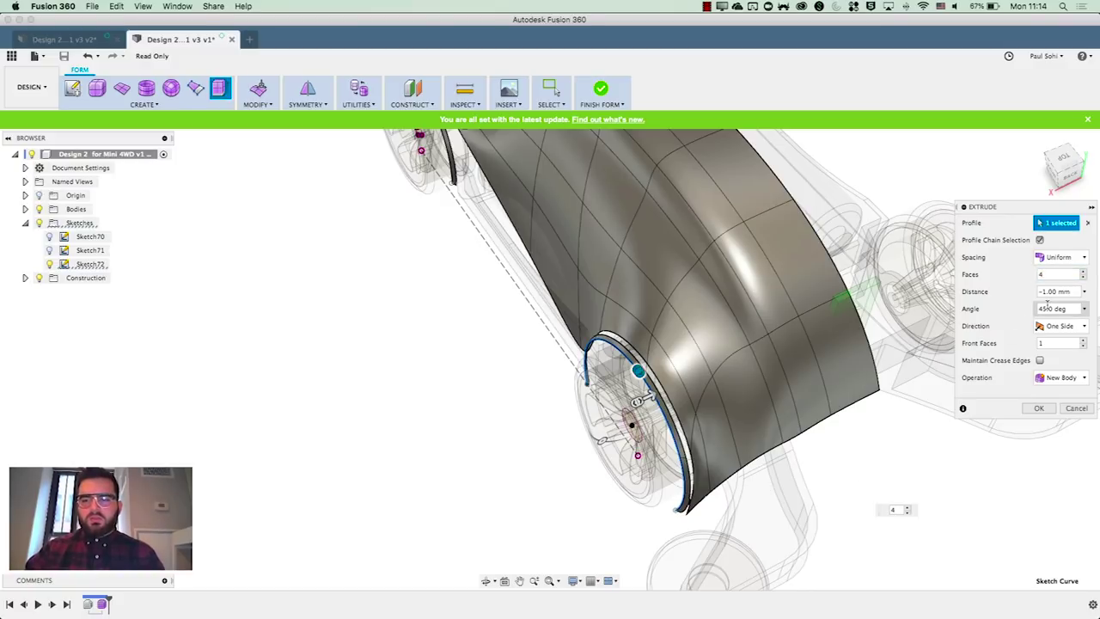
{"action": "left_click", "coordinate": [1038, 409]}
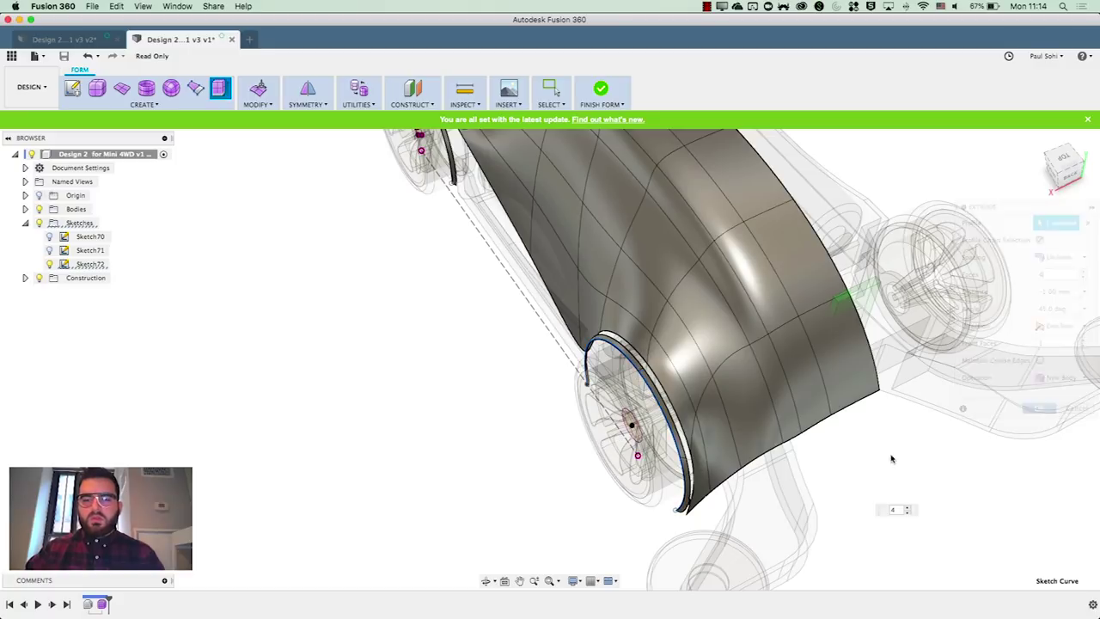
Examine the extruded front and rear wheel arch strips against the body surface, ending with the whole model fitted in view
{"action": "middle_click_drag", "start_coordinate": [871, 474], "coordinate": [751, 440], "text": "shift"}
{"action": "scroll", "coordinate": [751, 440], "scroll_direction": "up", "scroll_amount": 5}
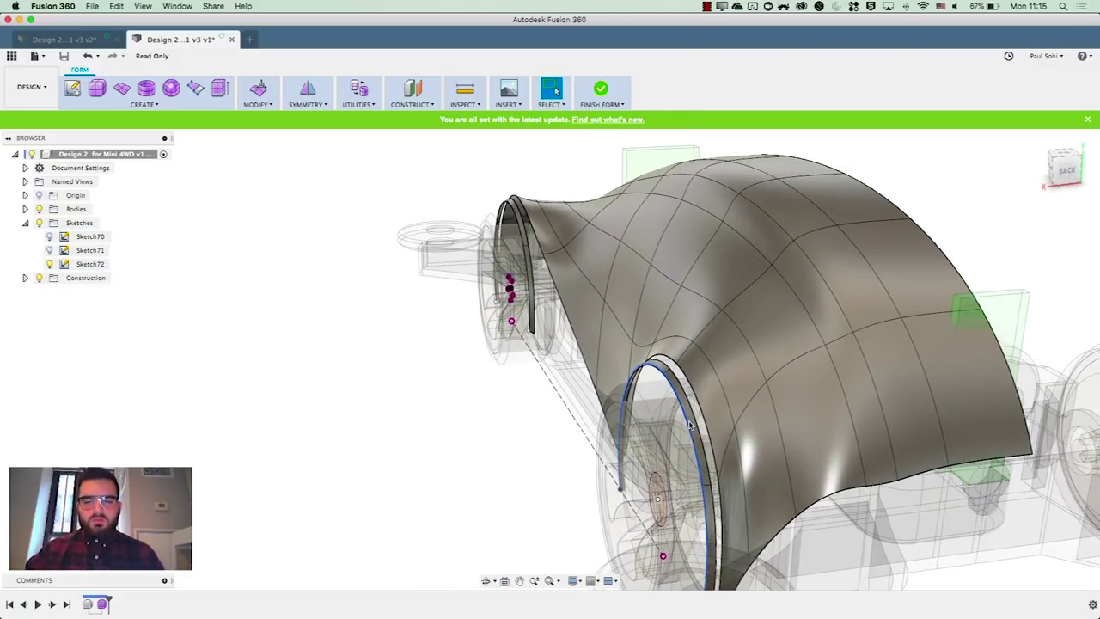
{"action": "scroll", "coordinate": [689, 424], "scroll_direction": "up", "scroll_amount": 2}
{"action": "left_click", "coordinate": [689, 425]}
{"action": "left_click", "coordinate": [479, 230], "text": "shift"}
{"action": "middle_click_drag", "start_coordinate": [479, 229], "coordinate": [556, 585], "text": "shift"}
{"action": "scroll", "coordinate": [569, 559], "scroll_direction": "up", "scroll_amount": 2}
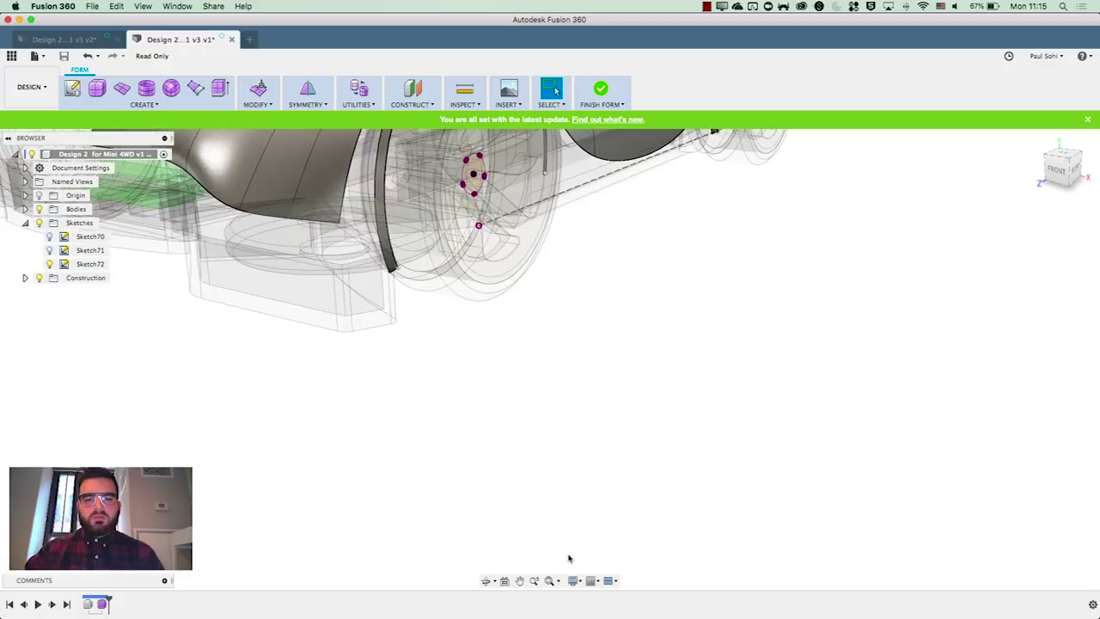
{"action": "key", "text": "F6"}
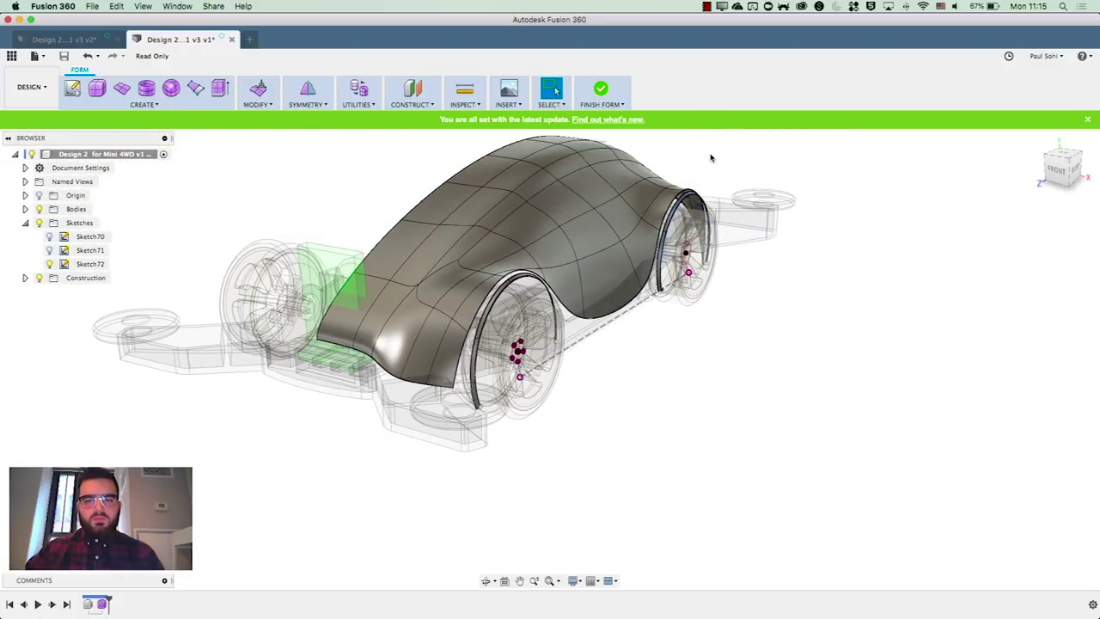
Hide the wheel arch sketch Sketch72
{"action": "scroll", "coordinate": [710, 158], "scroll_direction": "up", "scroll_amount": 3}
{"action": "left_click", "coordinate": [86, 264]}
{"action": "left_click", "coordinate": [51, 265]}
{"action": "mouse_move", "coordinate": [335, 437]}
{"action": "middle_mouse_down", "text": "shift"}
{"action": "mouse_move", "coordinate": [361, 430]}
{"action": "mouse_move", "coordinate": [387, 450]}
{"action": "mouse_move", "coordinate": [722, 305]}
{"action": "middle_mouse_up", "text": "shift"}
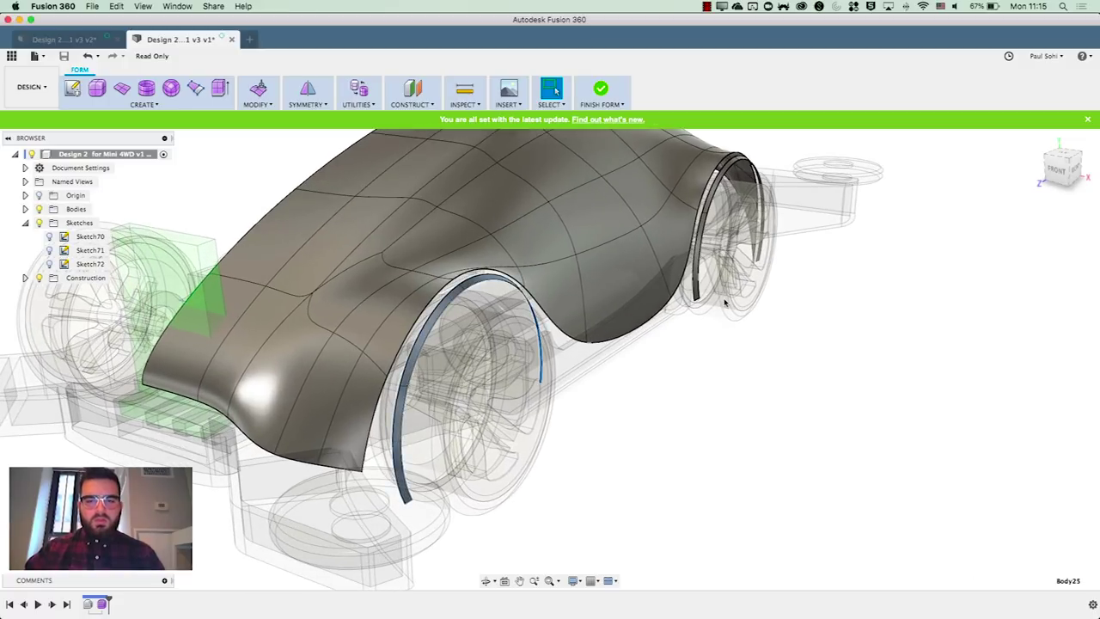
{"action": "scroll", "coordinate": [702, 233], "scroll_direction": "up", "scroll_amount": 5}
{"action": "left_click", "coordinate": [701, 232], "text": "shift"}
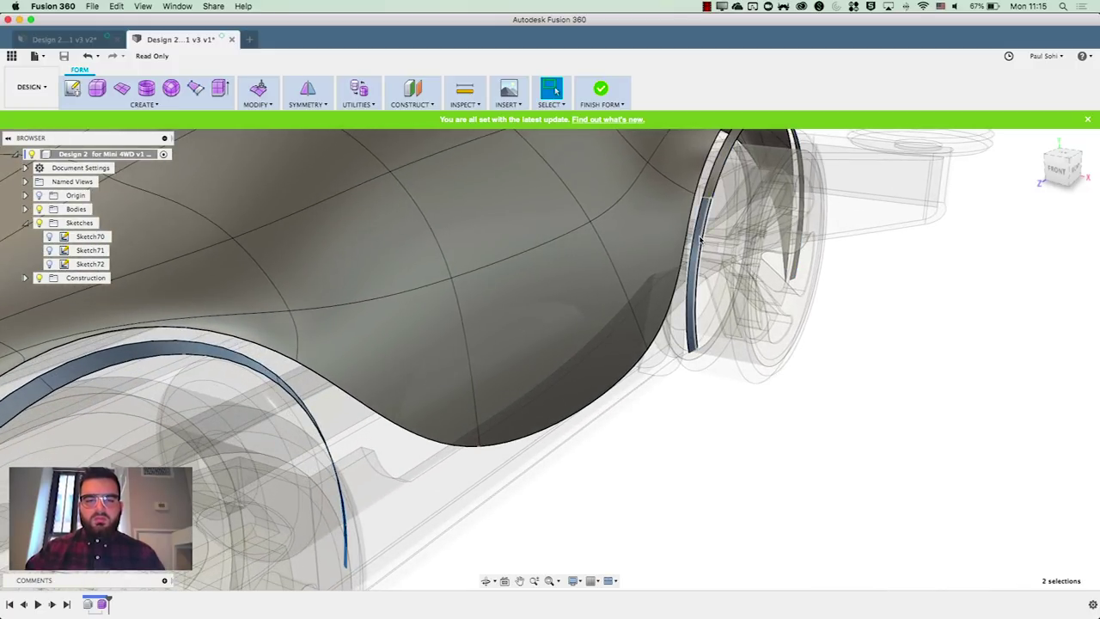
{"action": "left_click", "coordinate": [697, 282]}
{"action": "scroll", "coordinate": [697, 282], "scroll_direction": "down", "scroll_amount": 5}
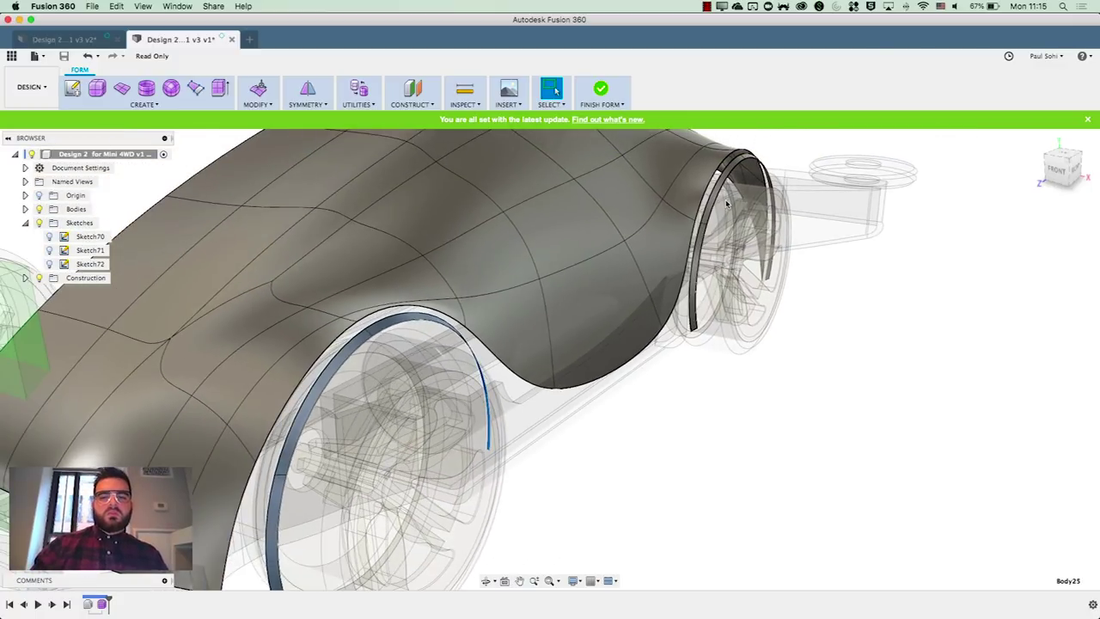
{"action": "left_click", "coordinate": [952, 475]}
Move the front and rear wheel arch strip bodies together 2 mm outward along X
{"action": "right_click", "coordinate": [927, 439]}
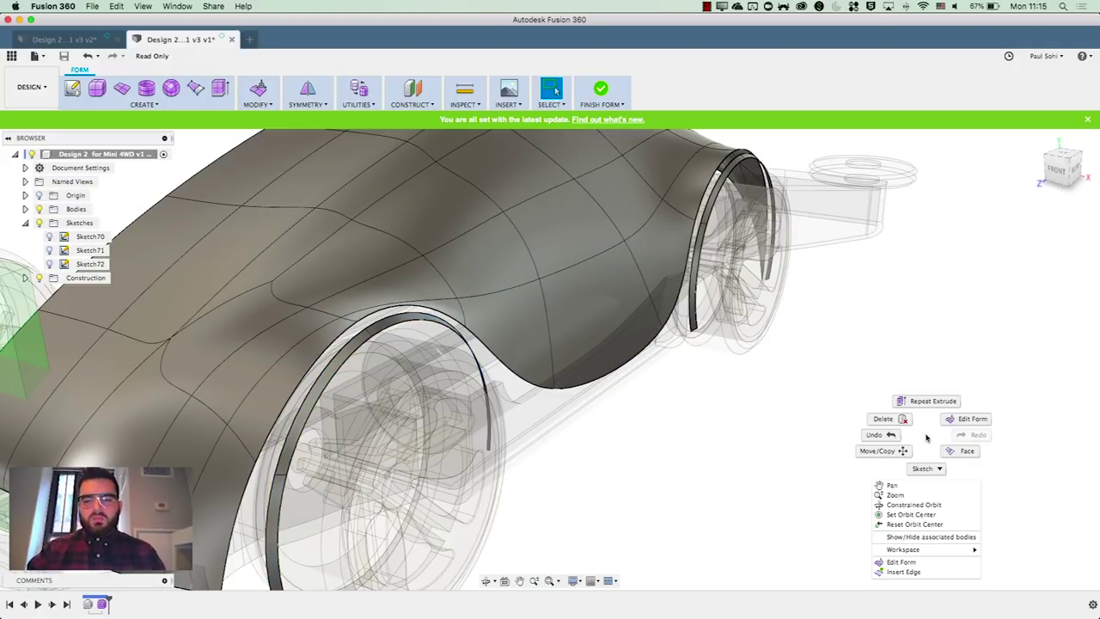
{"action": "left_click", "coordinate": [899, 452]}
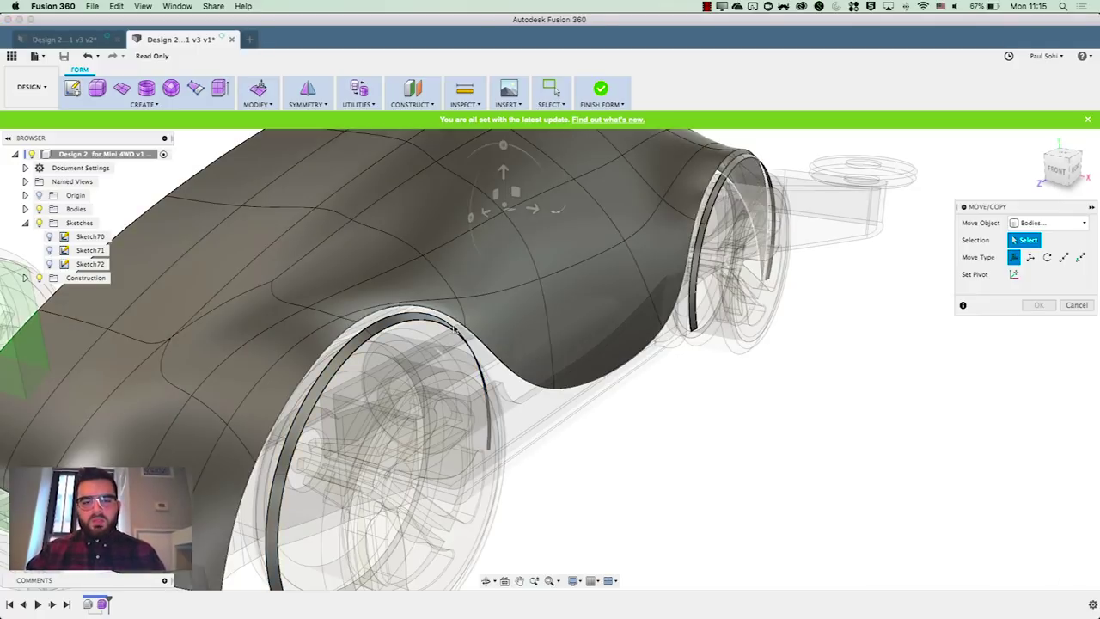
{"action": "left_click", "coordinate": [456, 329]}
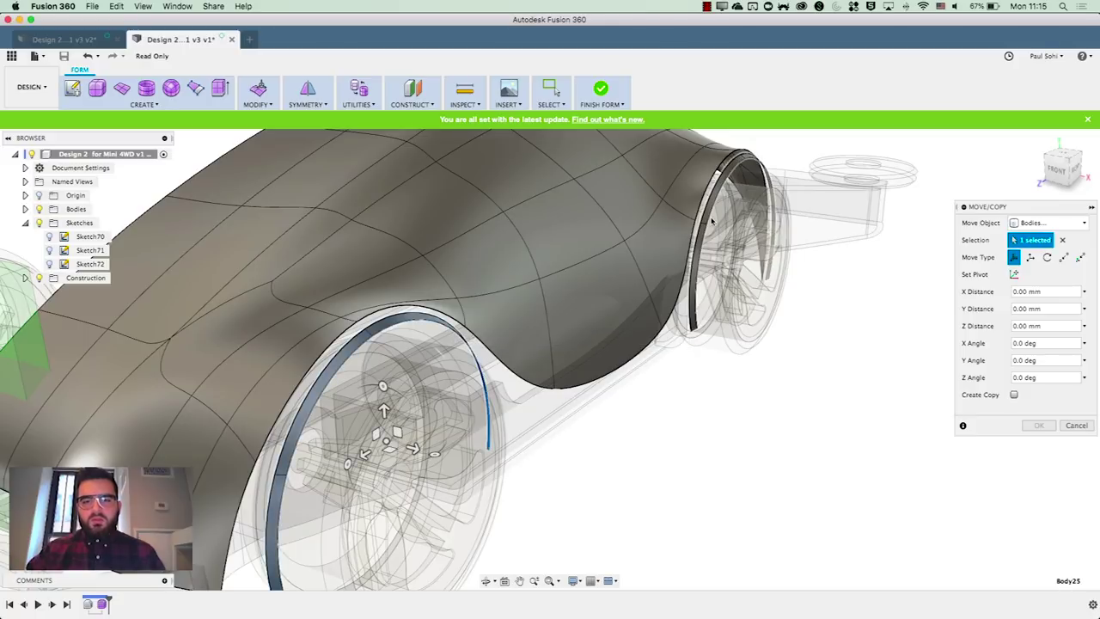
{"action": "left_click", "coordinate": [711, 222]}
{"action": "middle_click_drag", "start_coordinate": [711, 222], "coordinate": [465, 441], "text": "shift"}
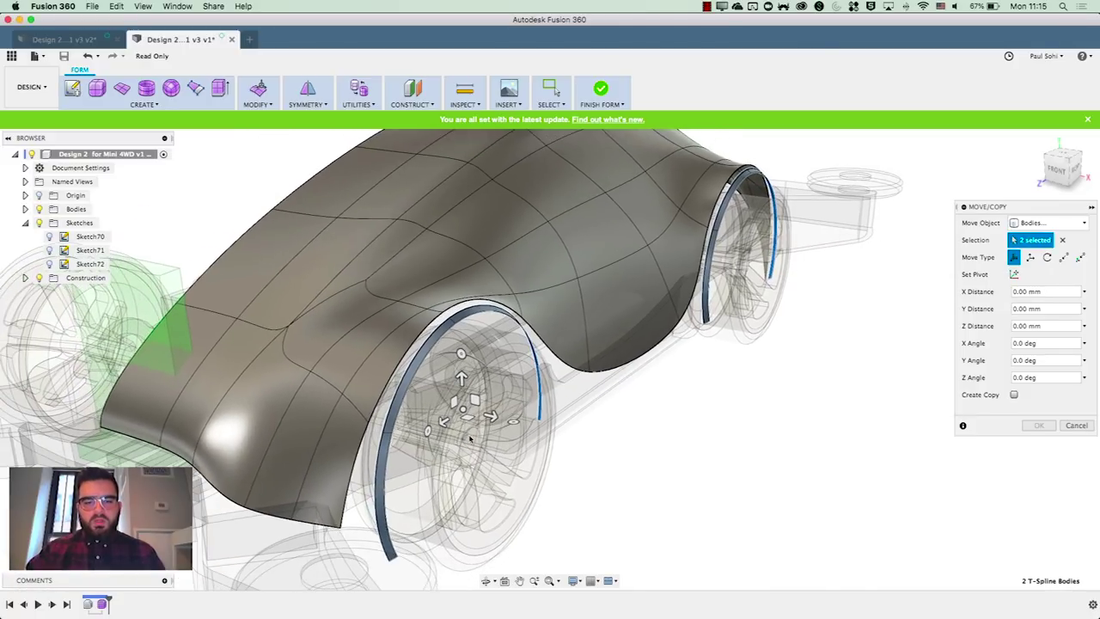
{"action": "left_click_drag", "start_coordinate": [490, 418], "coordinate": [507, 419]}
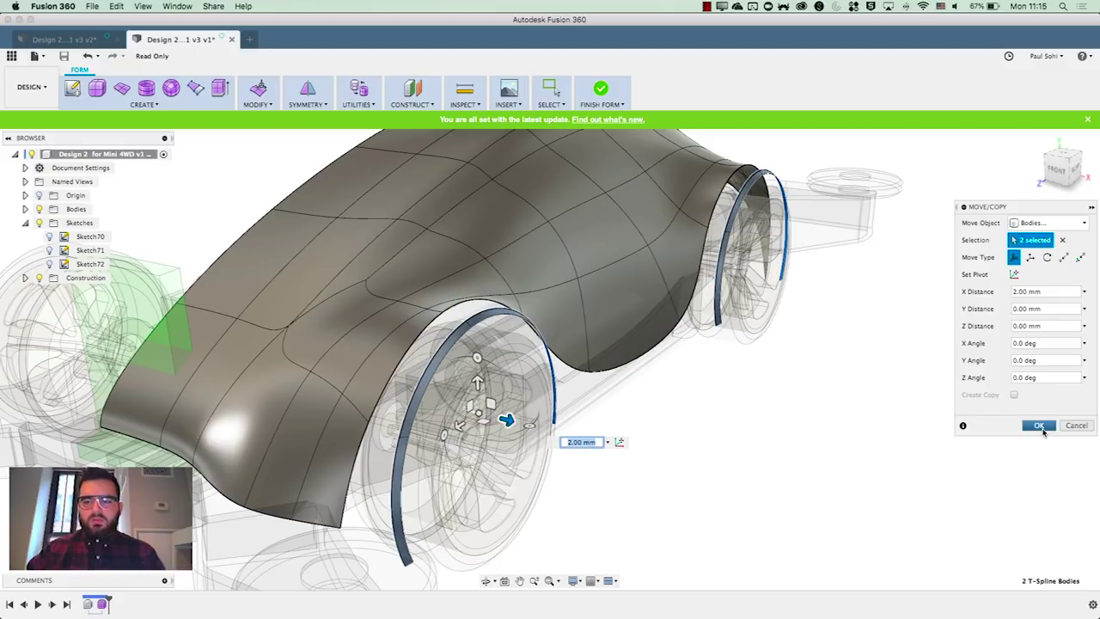
{"action": "left_click", "coordinate": [1040, 426]}
{"action": "middle_click_drag", "start_coordinate": [801, 404], "coordinate": [552, 227], "text": "shift"}
{"action": "left_click", "coordinate": [251, 107]}
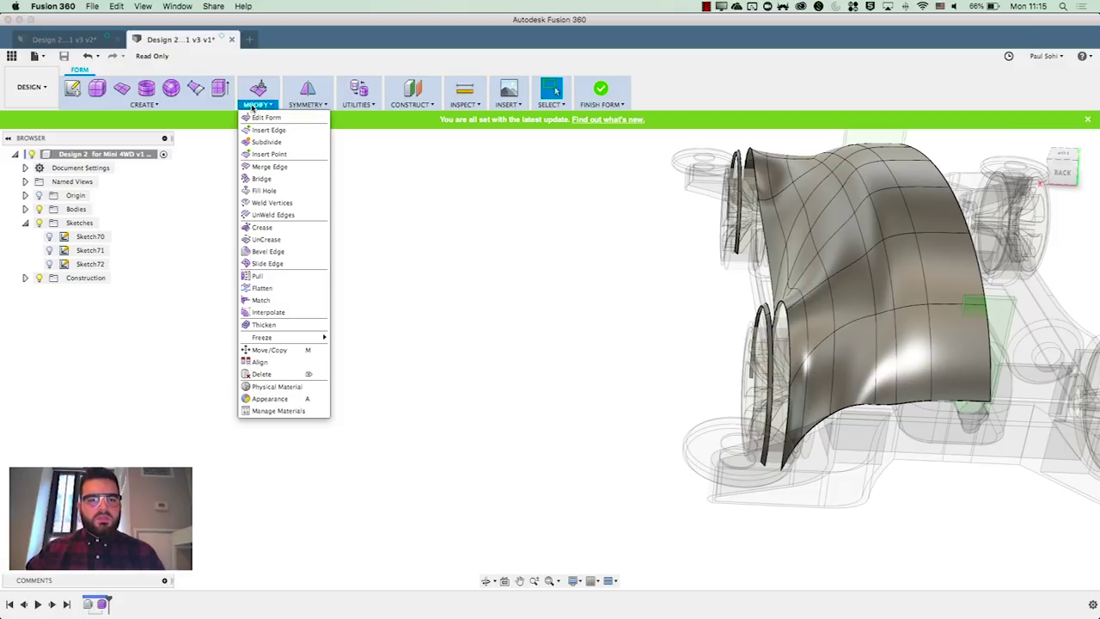
{"action": "left_click", "coordinate": [262, 173]}
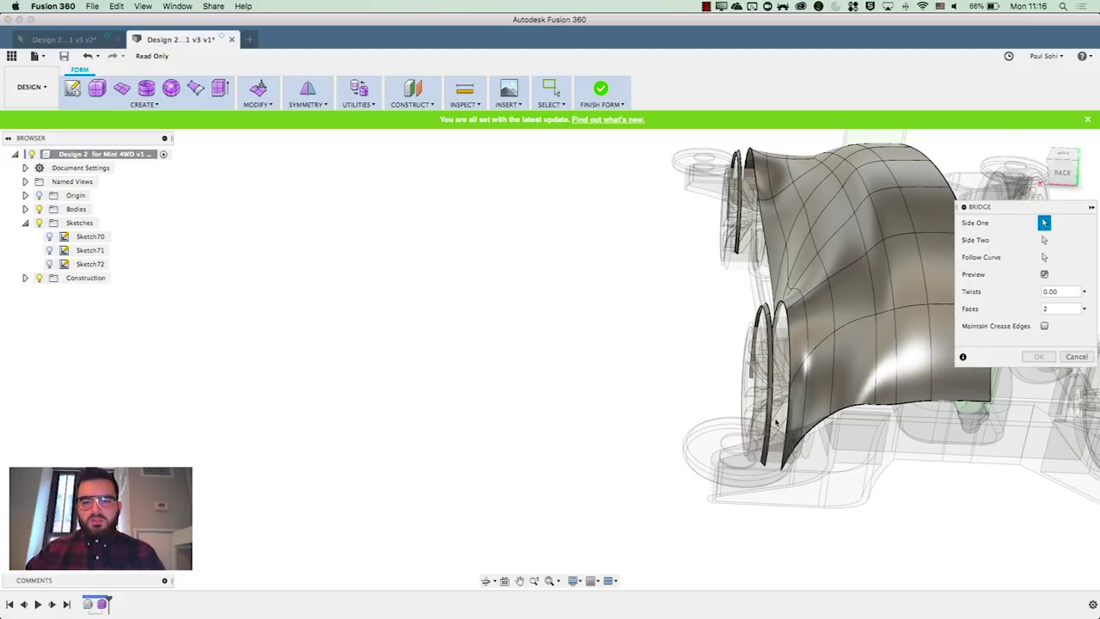
{"action": "middle_click_drag", "start_coordinate": [673, 360], "coordinate": [881, 302], "text": "shift"}
{"action": "left_click", "coordinate": [606, 395]}
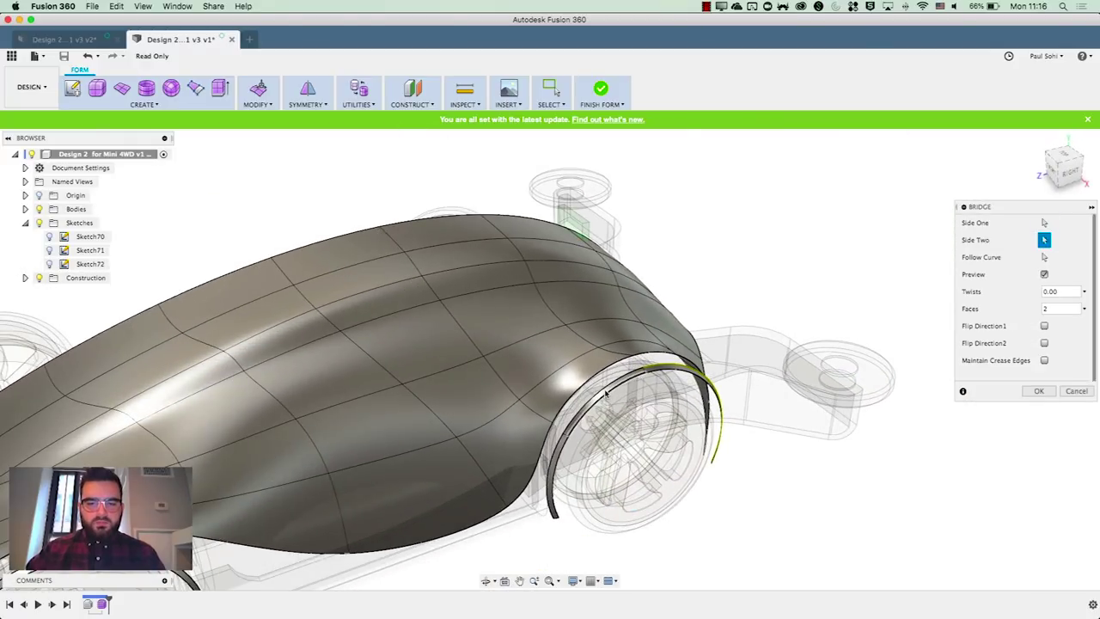
{"action": "key", "text": "Escape"}
Bridge the rear wheel arch strip's edge to the body shell's rear arch edges with 1 face
{"action": "right_click", "coordinate": [978, 421]}
{"action": "left_click", "coordinate": [983, 385]}
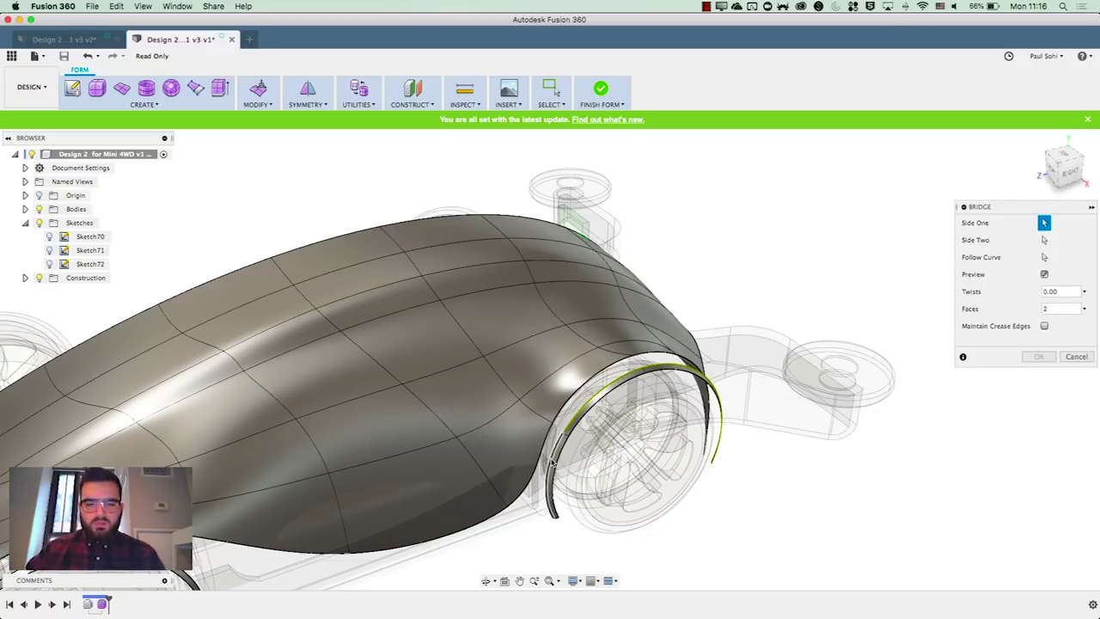
{"action": "left_click", "coordinate": [682, 342]}
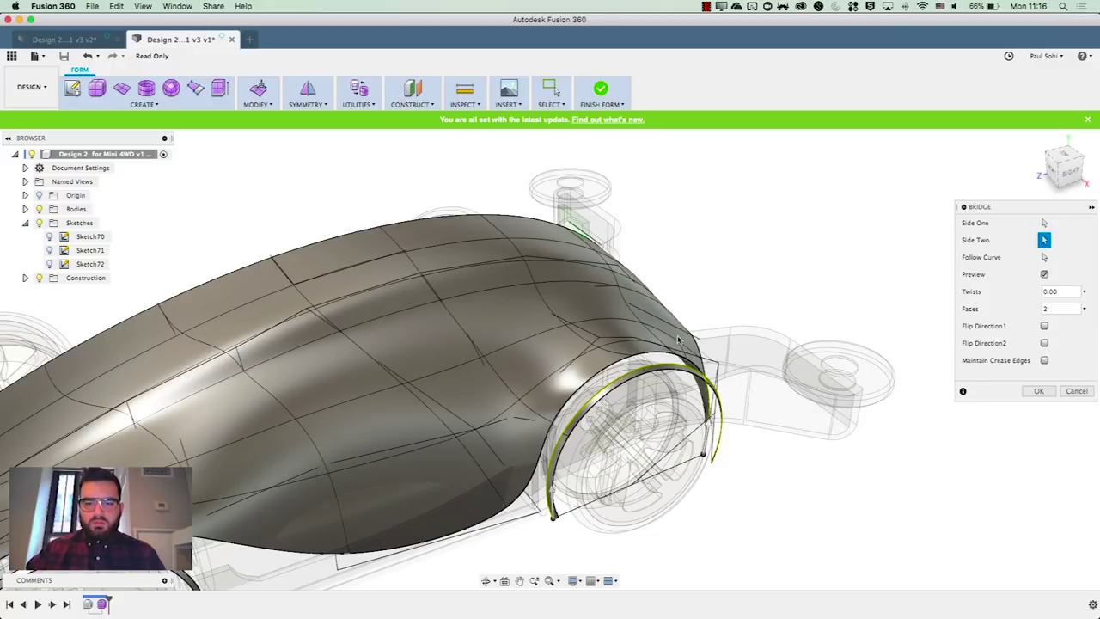
{"action": "left_click", "coordinate": [574, 396]}
{"action": "left_click", "coordinate": [542, 448]}
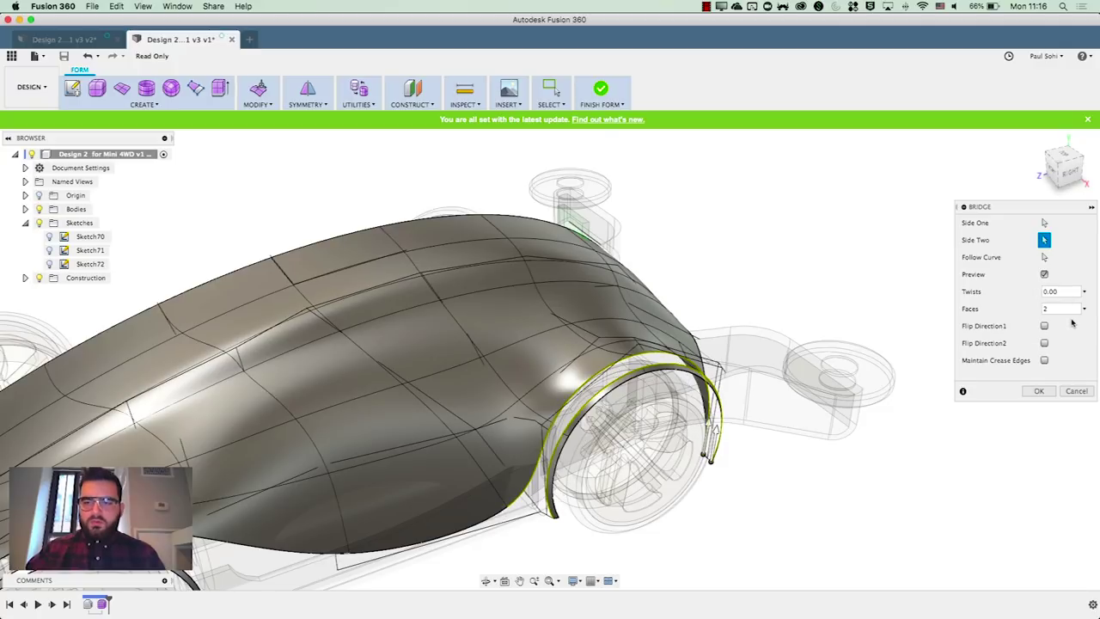
{"action": "type", "text": "1"}
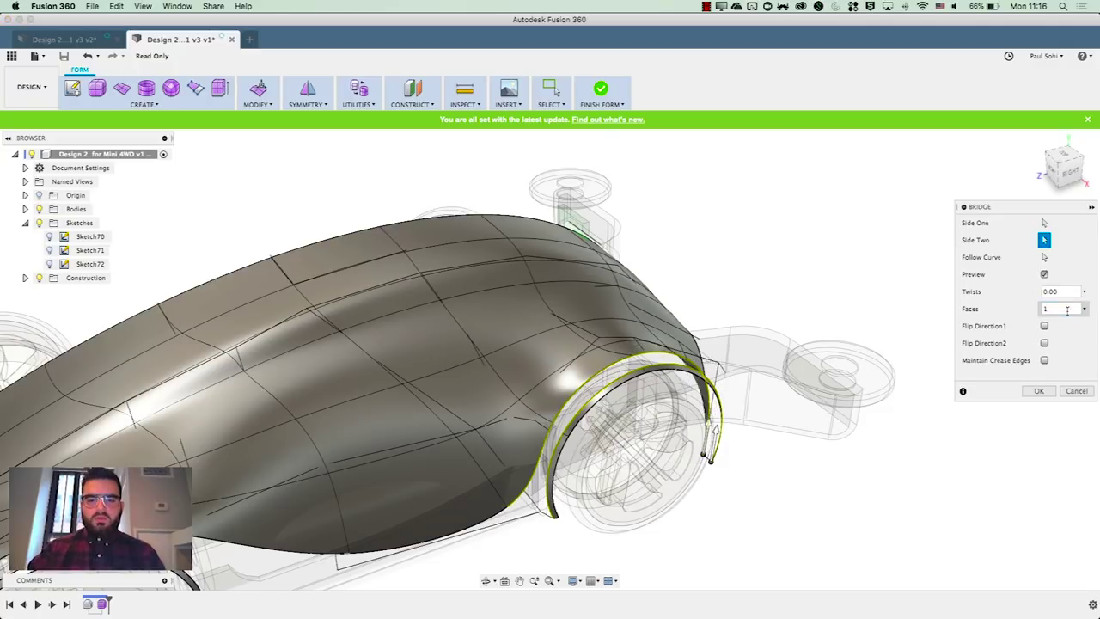
{"action": "left_click", "coordinate": [1036, 391]}
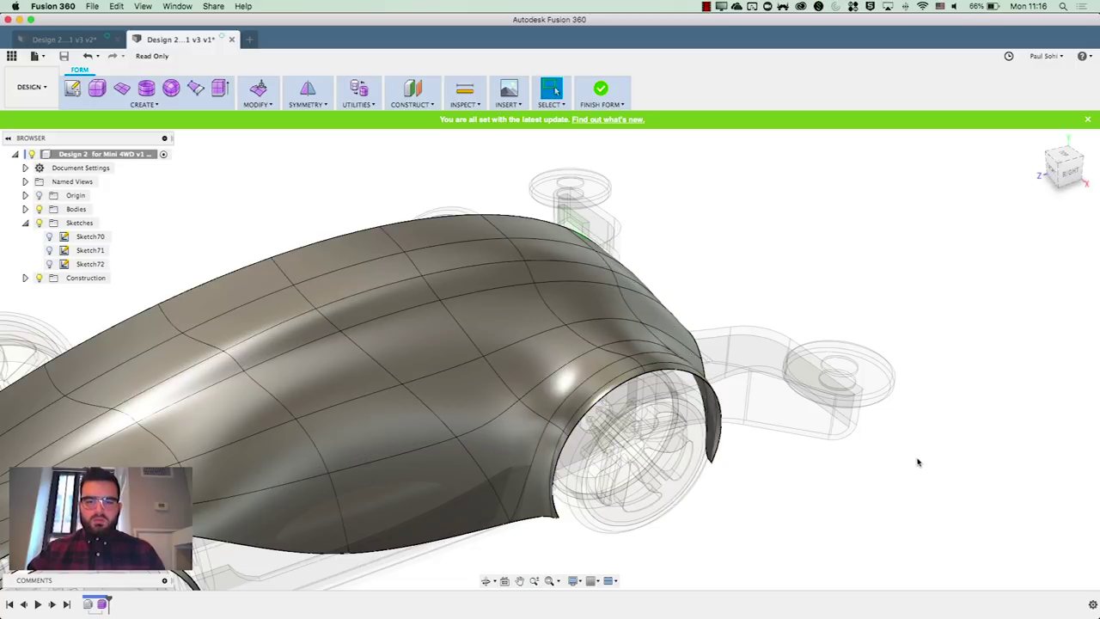
Bridge the front wheel arch strip's edge to the body shell's front arch edges with 1 face
{"action": "middle_click_drag", "start_coordinate": [874, 455], "coordinate": [843, 355], "text": "shift"}
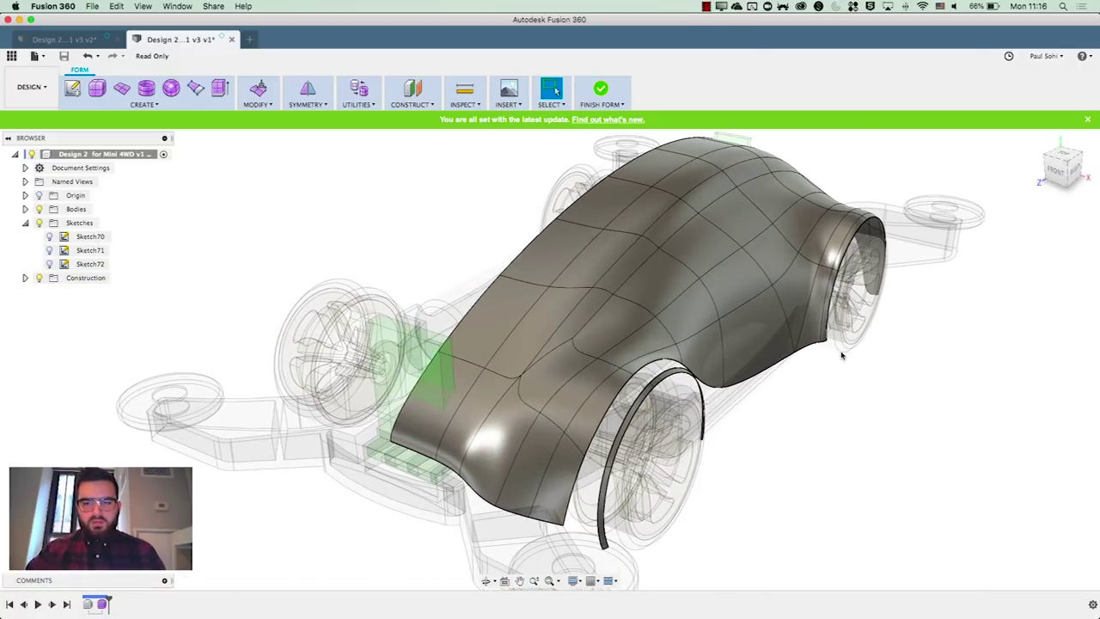
{"action": "left_click", "coordinate": [263, 106]}
{"action": "left_click", "coordinate": [268, 177]}
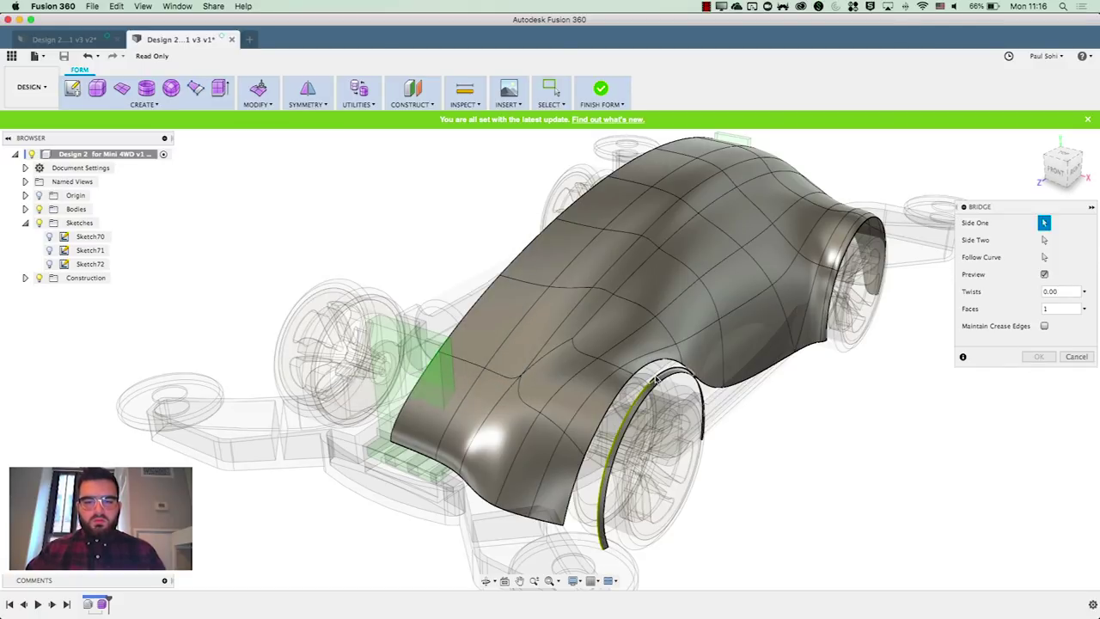
{"action": "middle_click_drag", "start_coordinate": [752, 438], "coordinate": [646, 384], "text": "shift"}
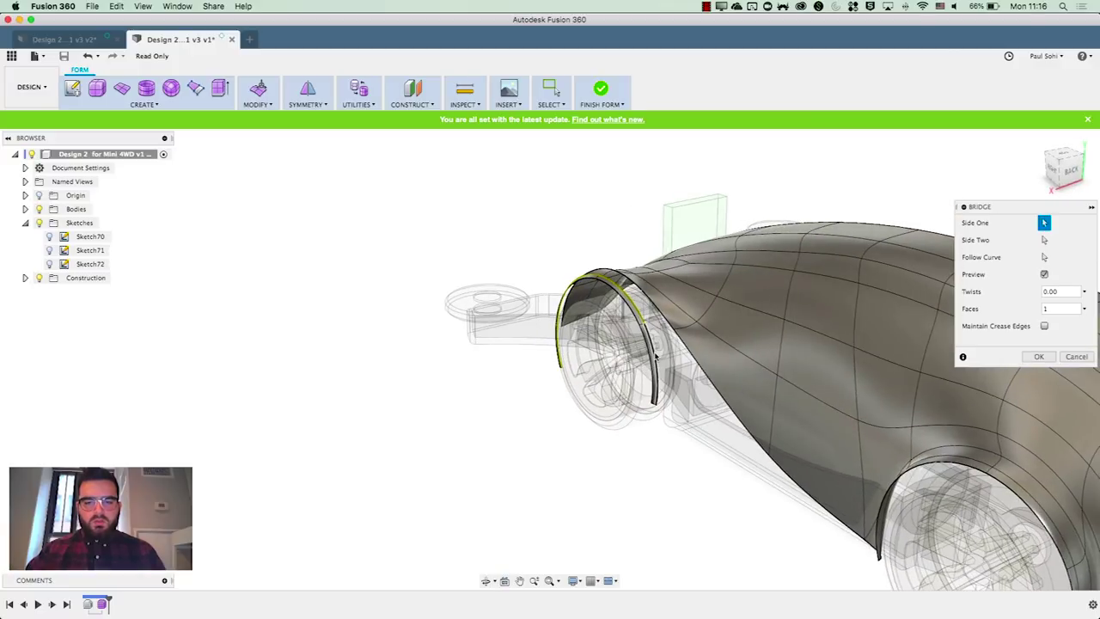
{"action": "middle_click_drag", "start_coordinate": [555, 404], "coordinate": [686, 429], "text": "shift"}
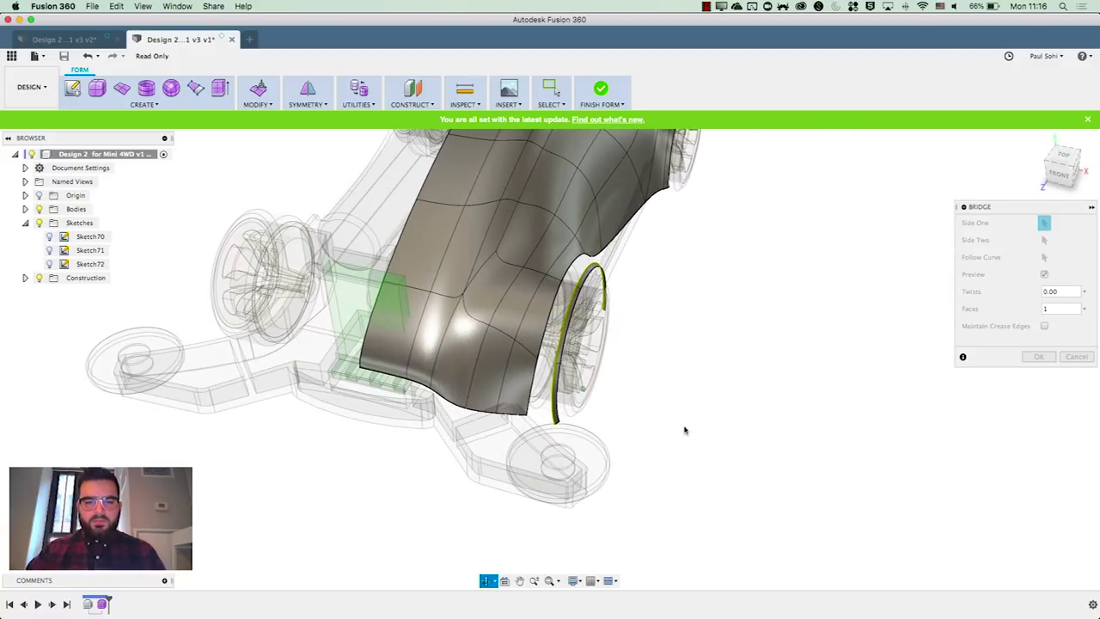
{"action": "left_click", "coordinate": [534, 371]}
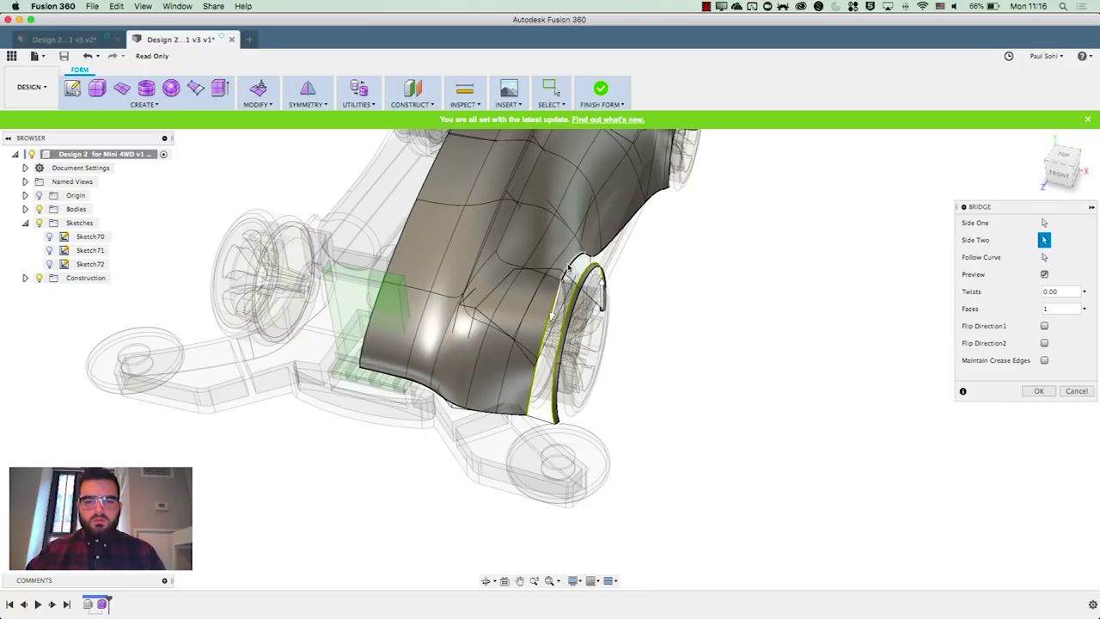
{"action": "left_click", "coordinate": [571, 271]}
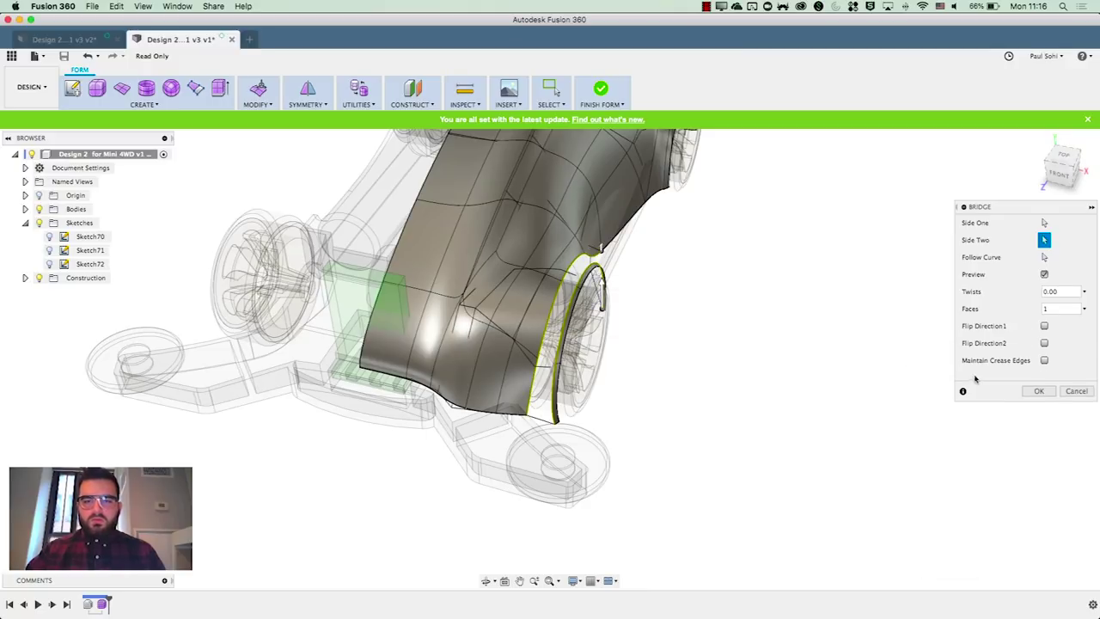
{"action": "left_click", "coordinate": [1036, 391]}
{"action": "middle_click_drag", "start_coordinate": [840, 371], "coordinate": [741, 465], "text": "shift"}
{"action": "key", "text": "Escape"}
Mirror-duplicate the half body shell across the YZ plane, with welding on and a 0.01 mm tolerance
{"action": "middle_click_drag", "start_coordinate": [450, 317], "coordinate": [921, 404], "text": "shift"}
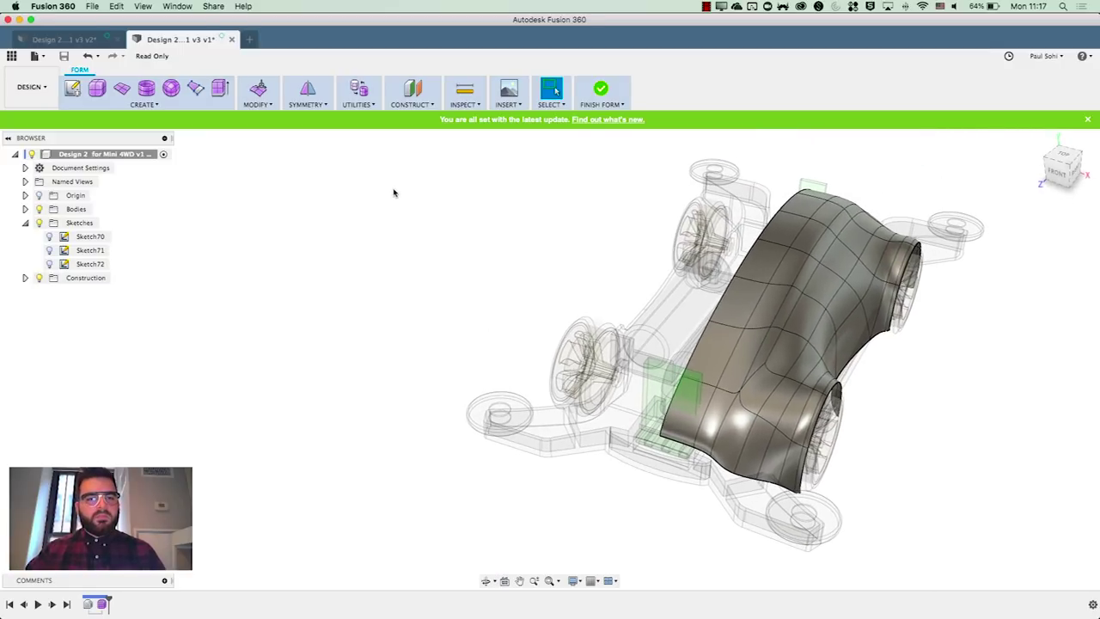
{"action": "left_click", "coordinate": [306, 104]}
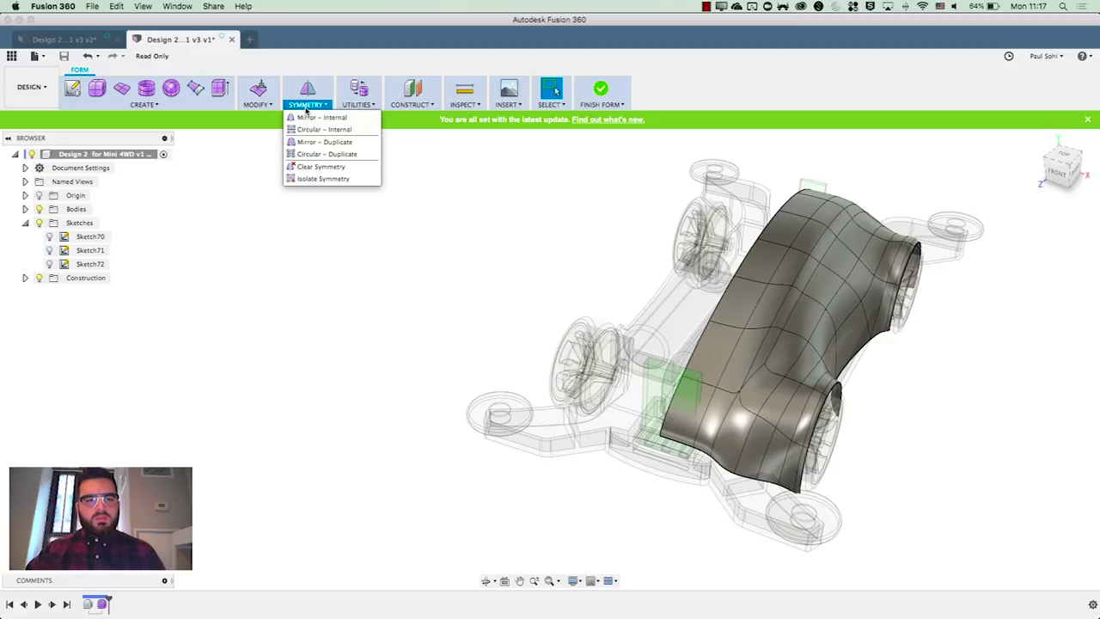
{"action": "left_click", "coordinate": [312, 143]}
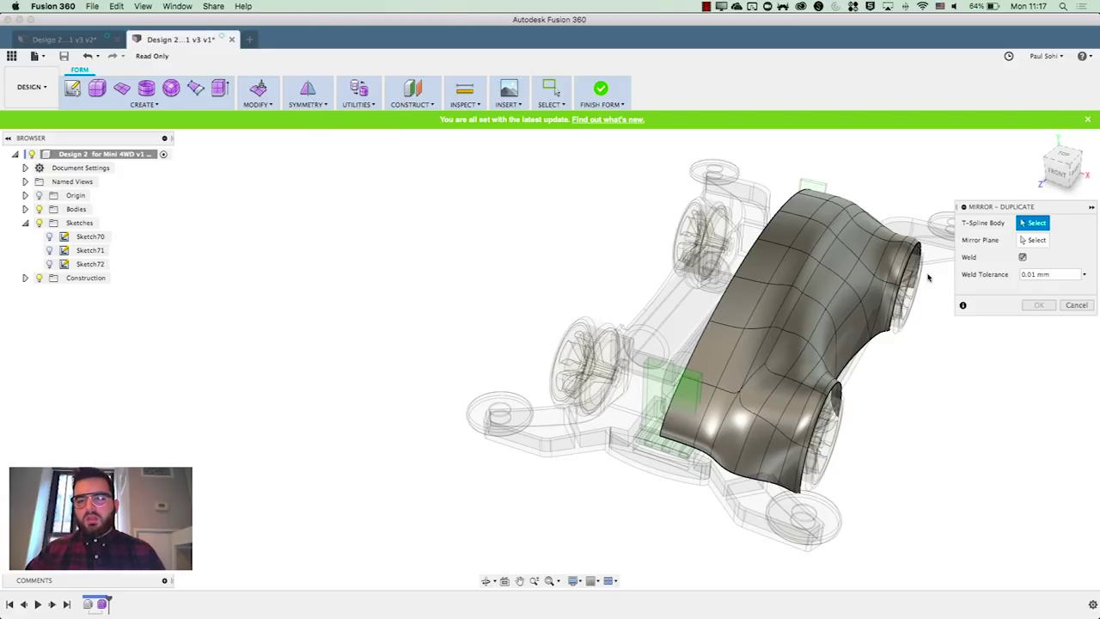
{"action": "left_click", "coordinate": [669, 400]}
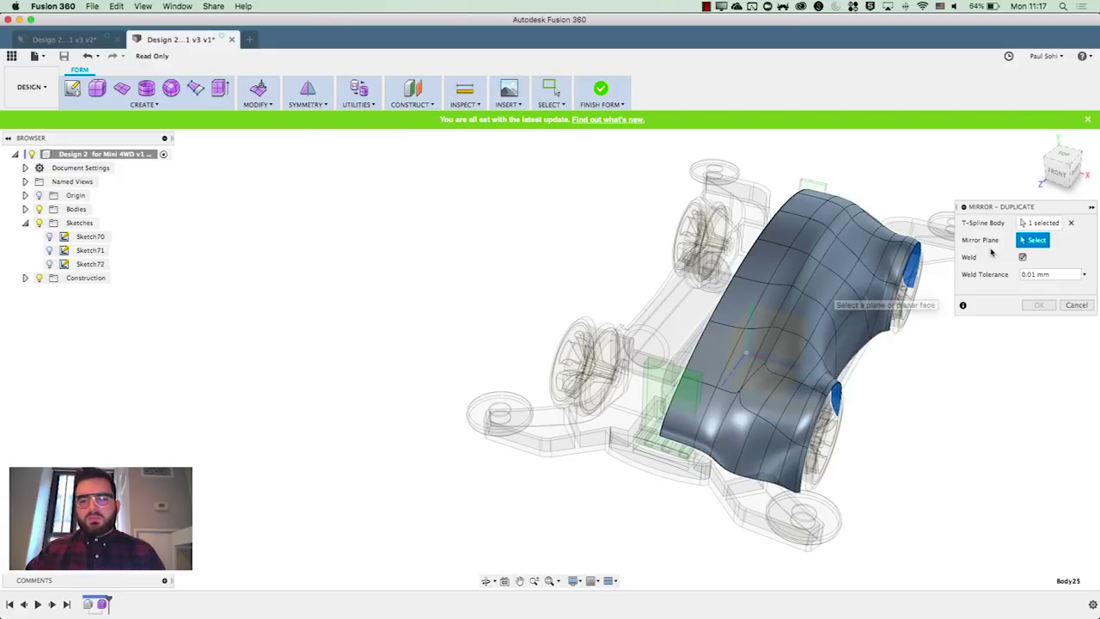
{"action": "left_click", "coordinate": [744, 340]}
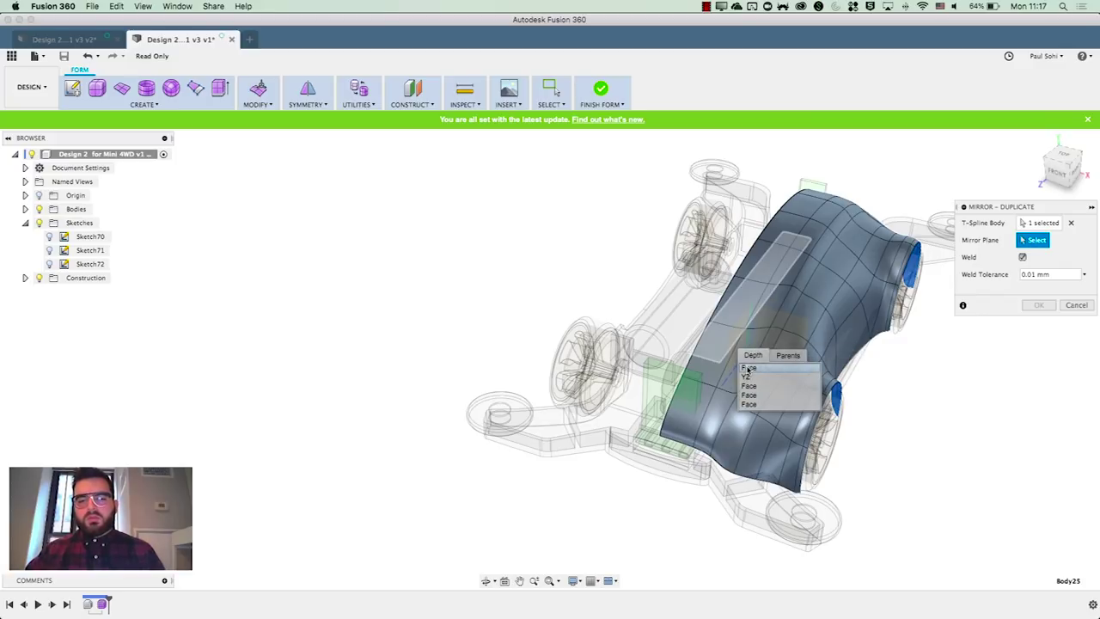
{"action": "left_click", "coordinate": [747, 377]}
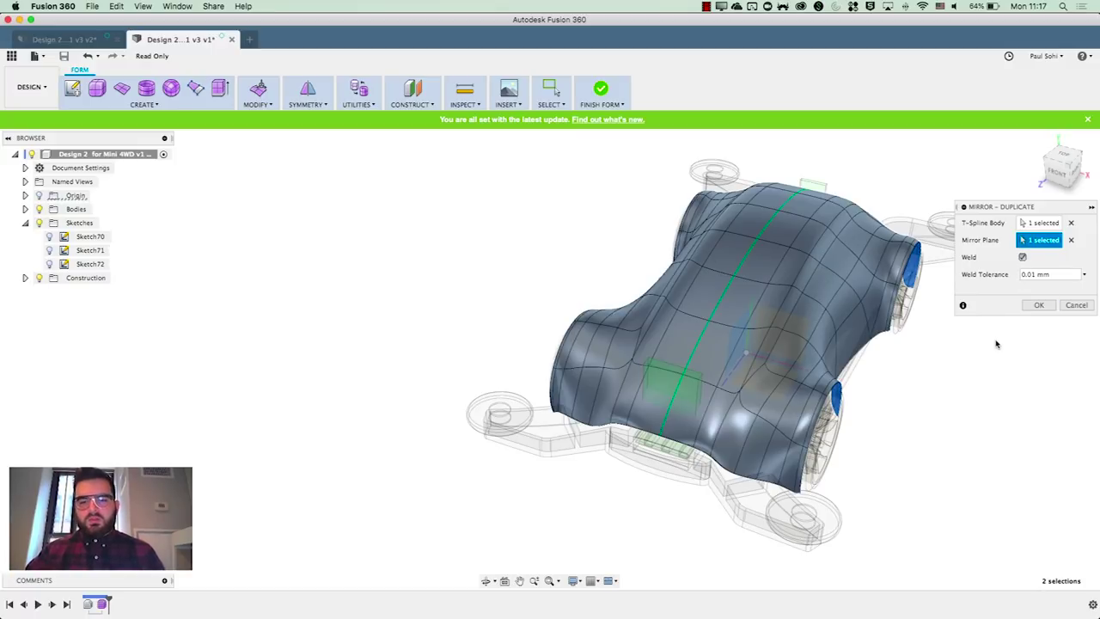
{"action": "left_click", "coordinate": [1040, 306]}
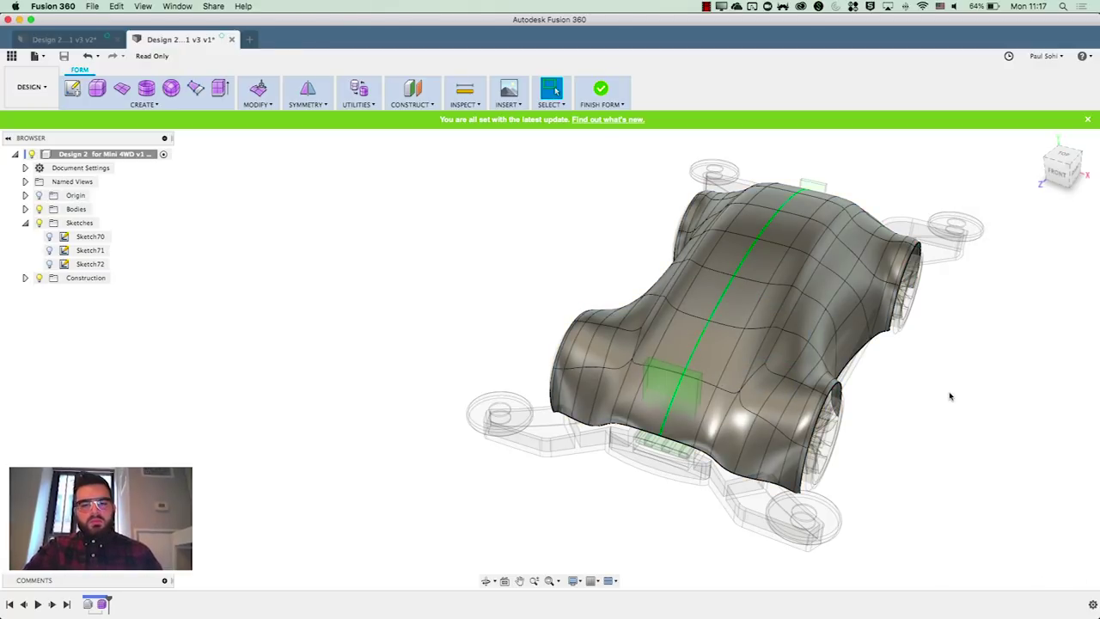
Flatten the body shell's 8 rear lip edges vertically with a Y scale of 0.01, using Perspective with Ortho Faces display
{"action": "middle_click_drag", "start_coordinate": [947, 395], "coordinate": [693, 413], "text": "shift"}
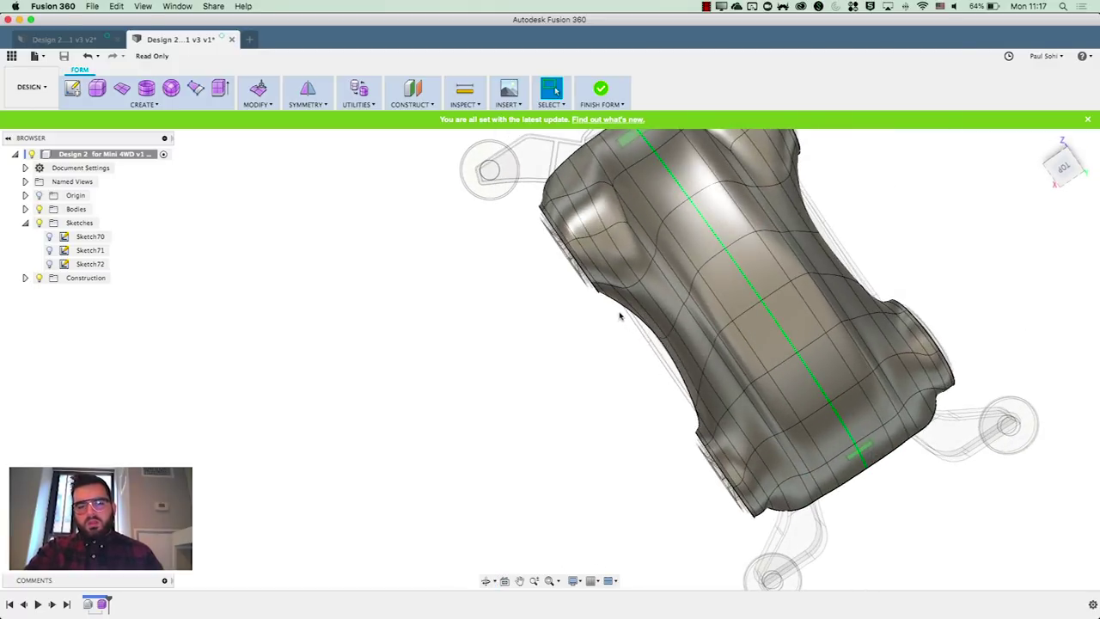
{"action": "middle_click_drag", "start_coordinate": [633, 412], "coordinate": [968, 316], "text": "shift"}
{"action": "left_click_drag", "start_coordinate": [958, 318], "coordinate": [953, 314]}
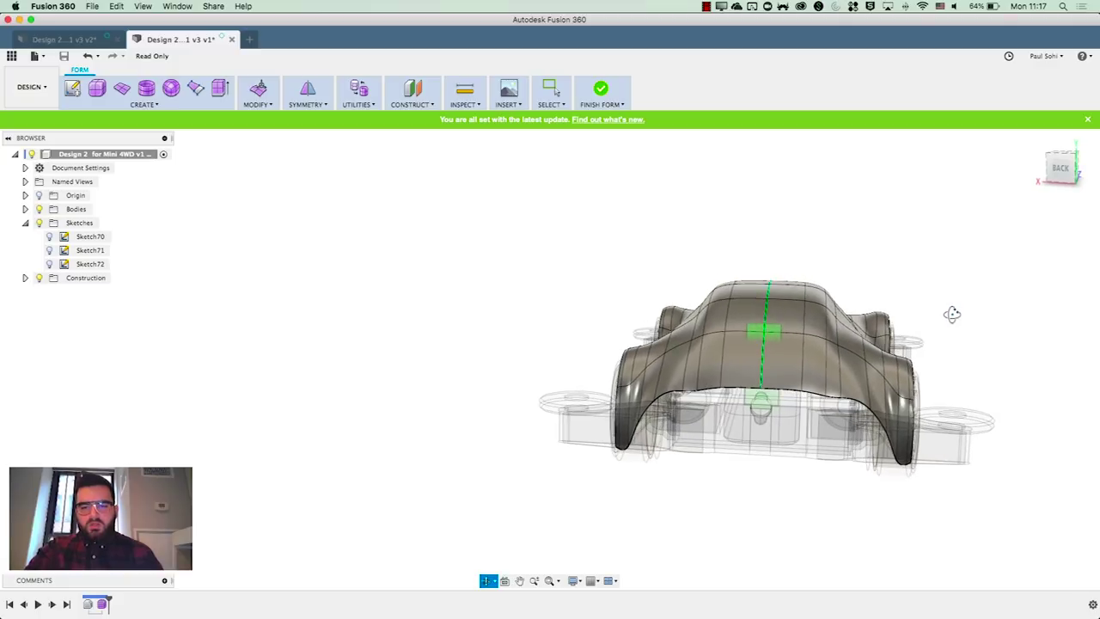
{"action": "middle_click_drag", "start_coordinate": [800, 472], "coordinate": [739, 470], "text": "shift"}
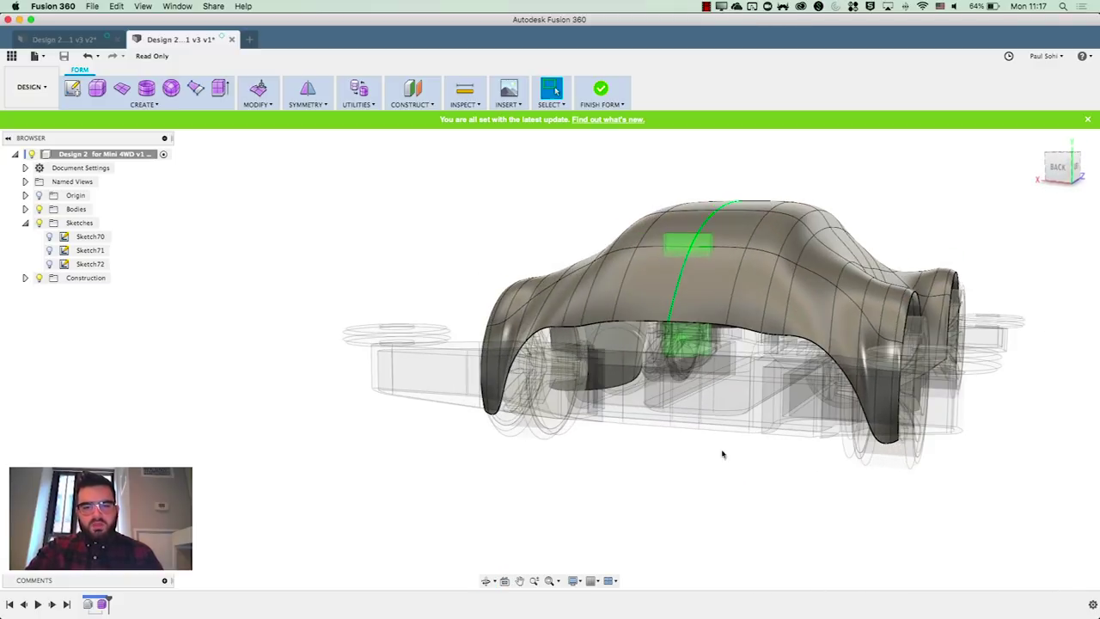
{"action": "middle_click_drag", "start_coordinate": [626, 457], "coordinate": [658, 408], "text": "shift"}
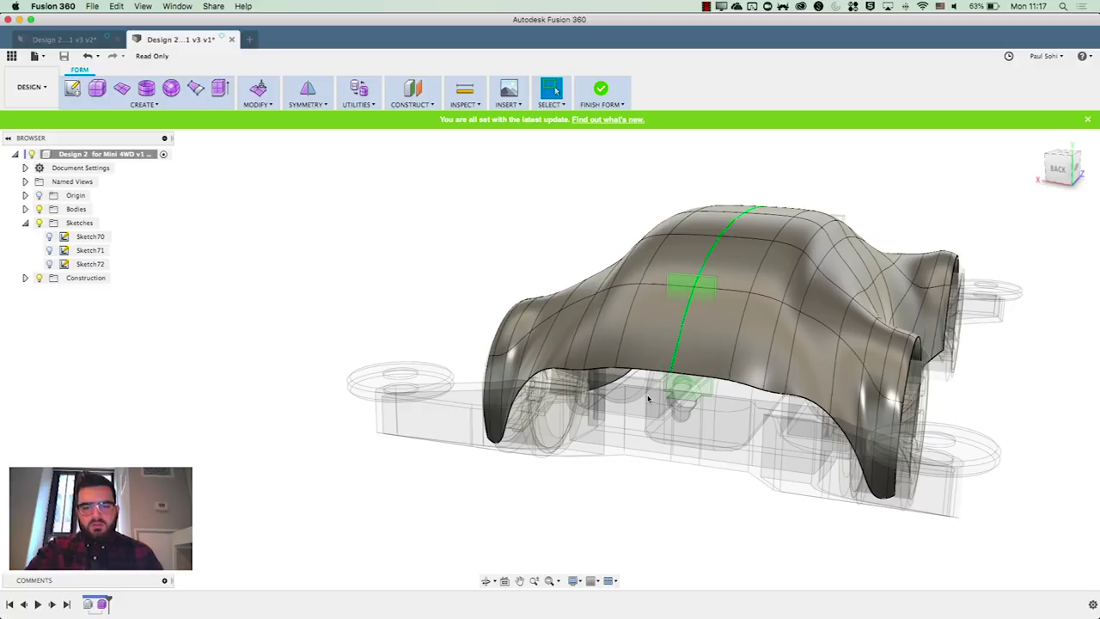
{"action": "middle_click_drag", "start_coordinate": [620, 483], "coordinate": [655, 469], "text": "shift"}
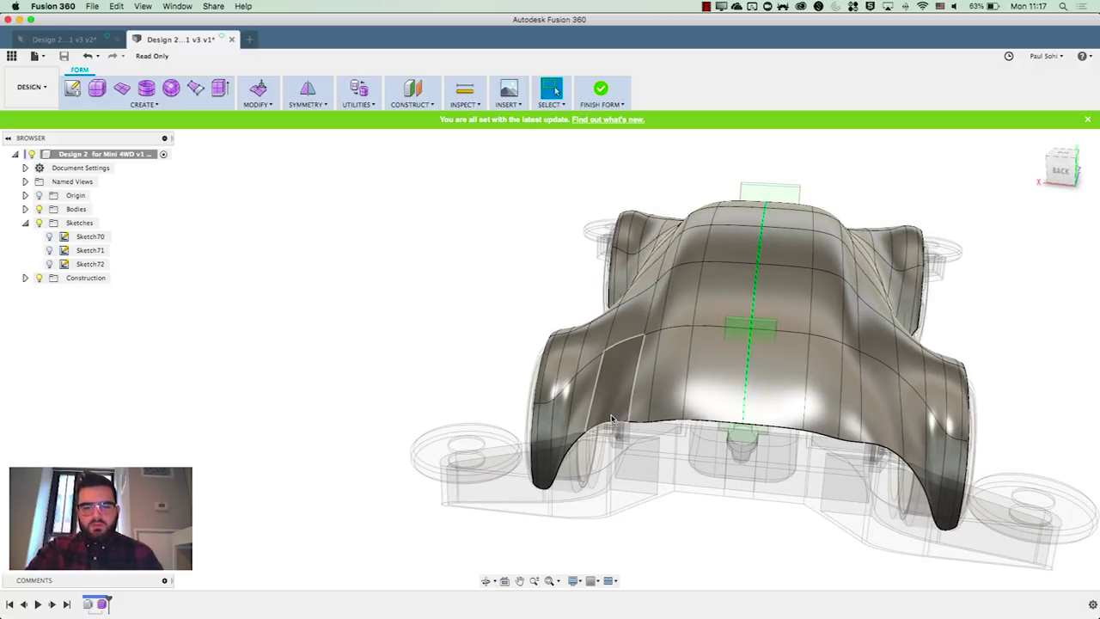
{"action": "double_click", "coordinate": [878, 449]}
{"action": "left_click", "coordinate": [258, 89]}
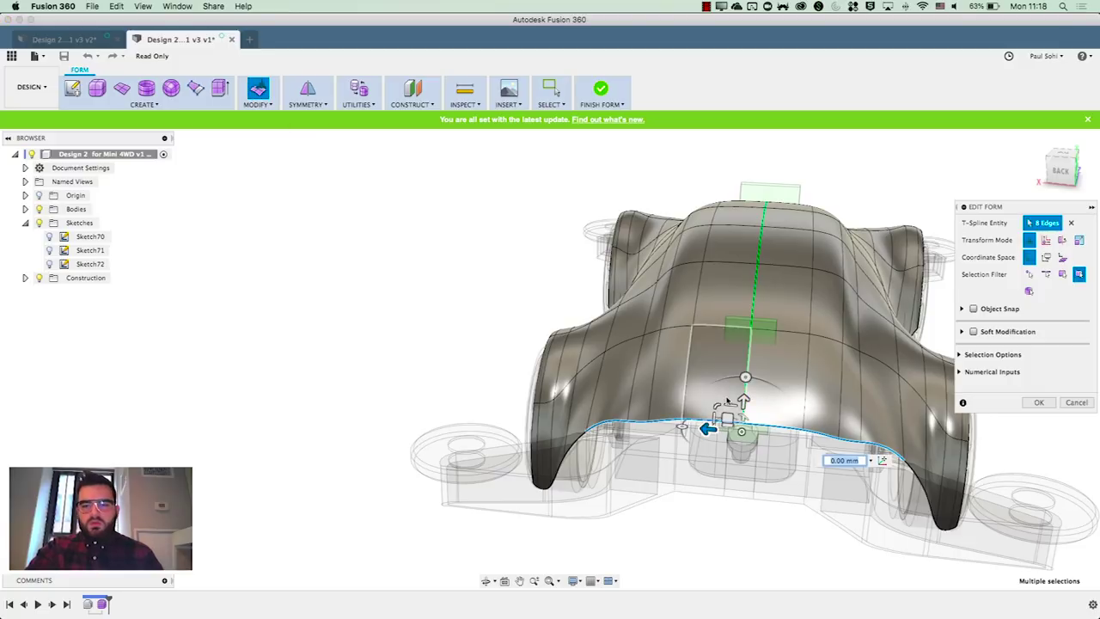
{"action": "left_click", "coordinate": [1064, 171]}
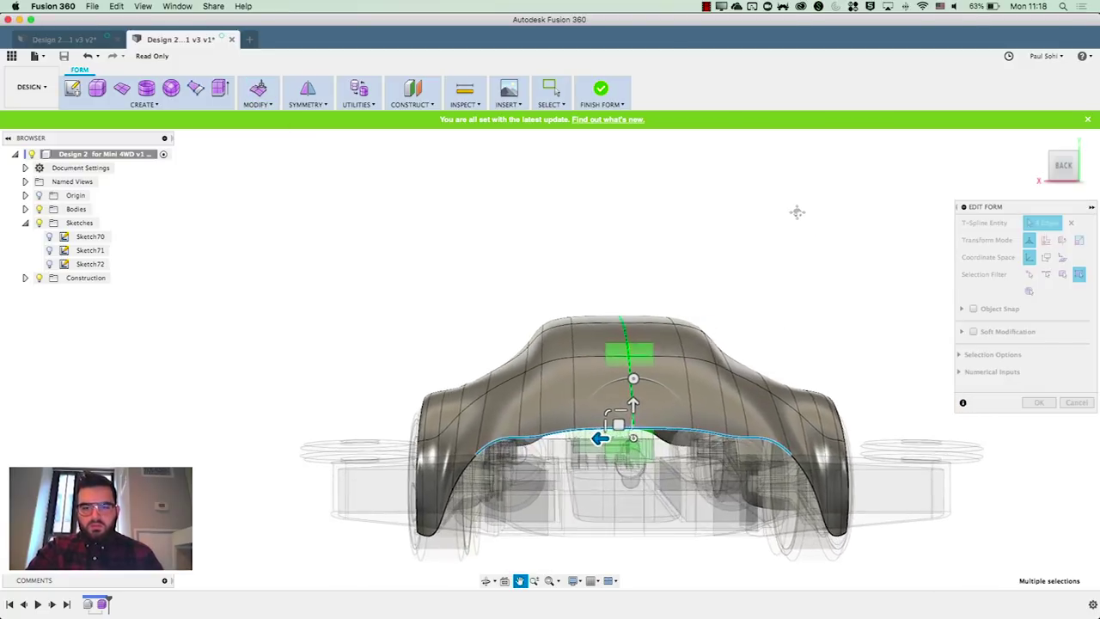
{"action": "left_click", "coordinate": [1091, 193]}
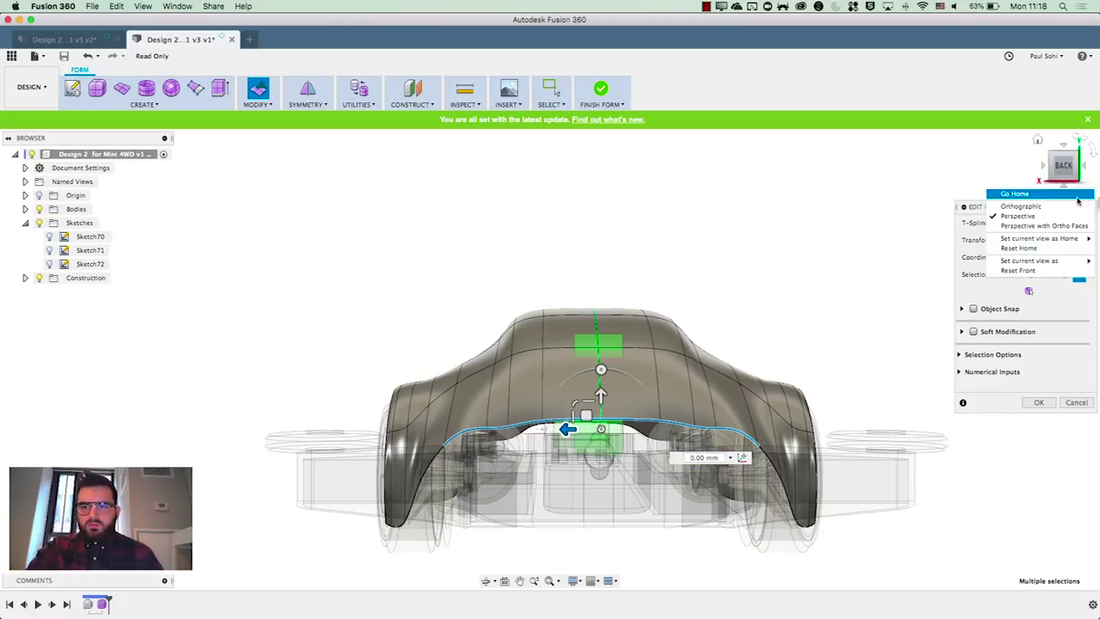
{"action": "left_click", "coordinate": [1044, 226]}
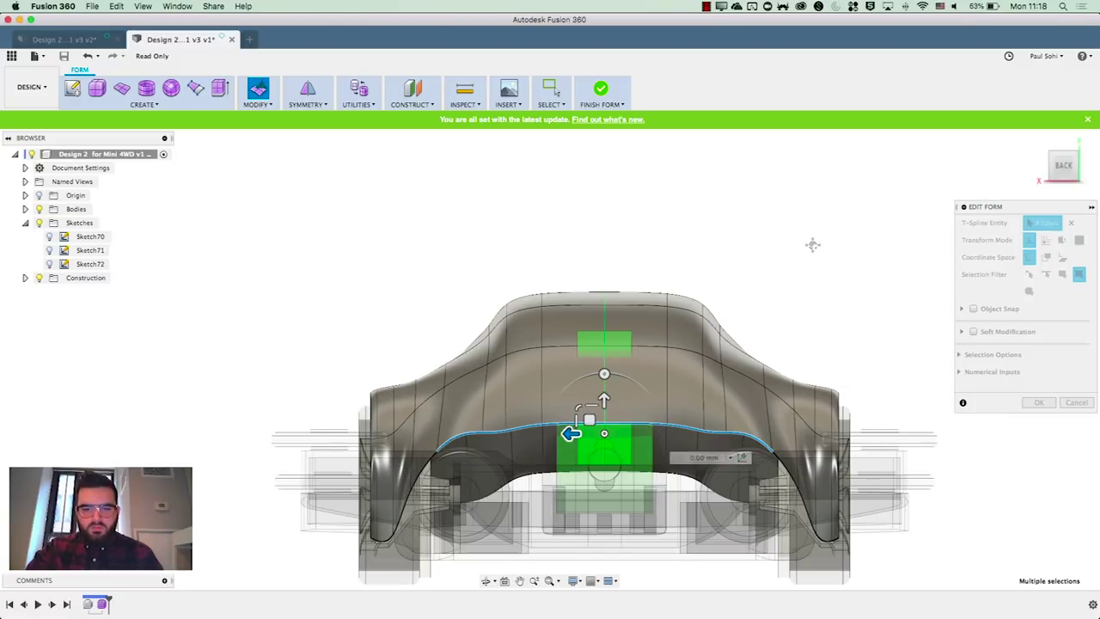
{"action": "left_click_drag", "start_coordinate": [551, 355], "coordinate": [535, 453]}
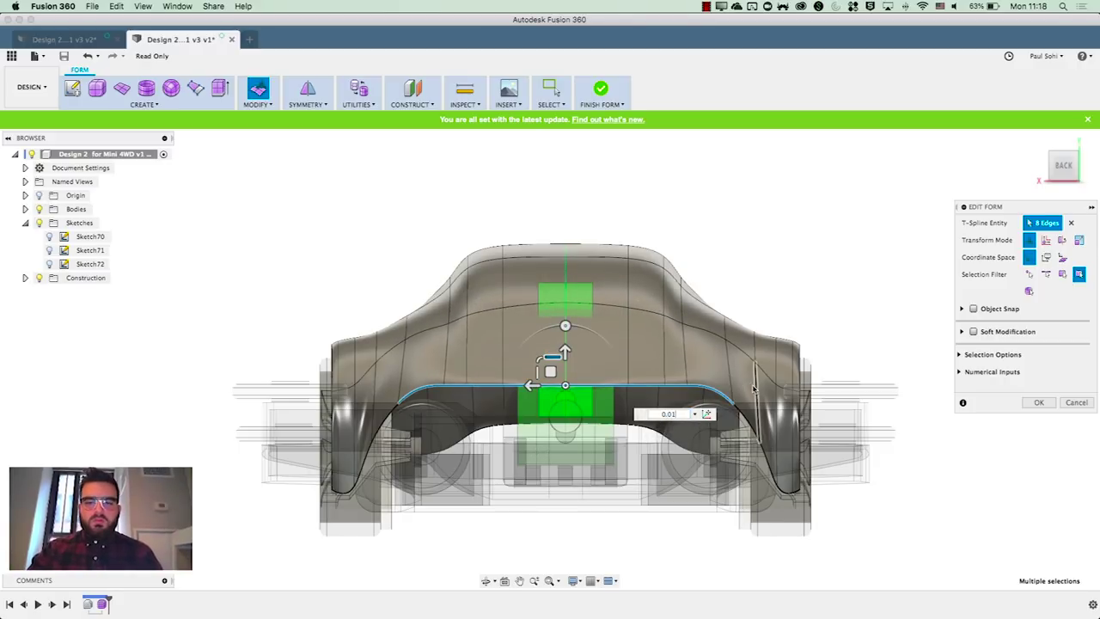
Straighten the same 8 rear lip edges lengthwise by scaling them to 0.01 along Z
{"action": "left_click", "coordinate": [1064, 148]}
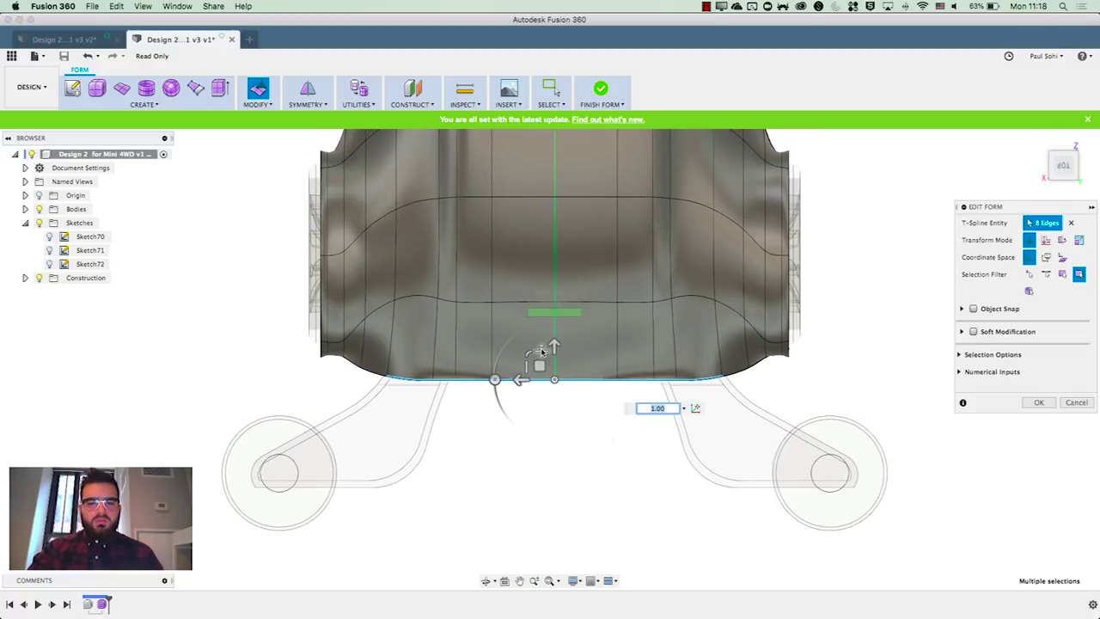
{"action": "left_click", "coordinate": [542, 350]}
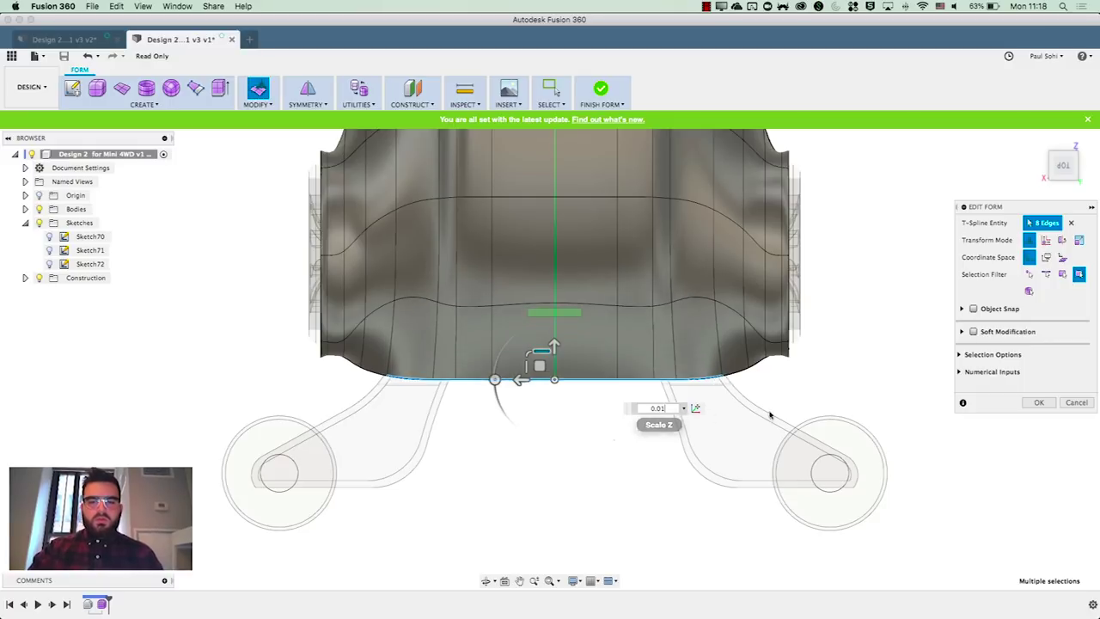
{"action": "left_click", "coordinate": [1039, 402]}
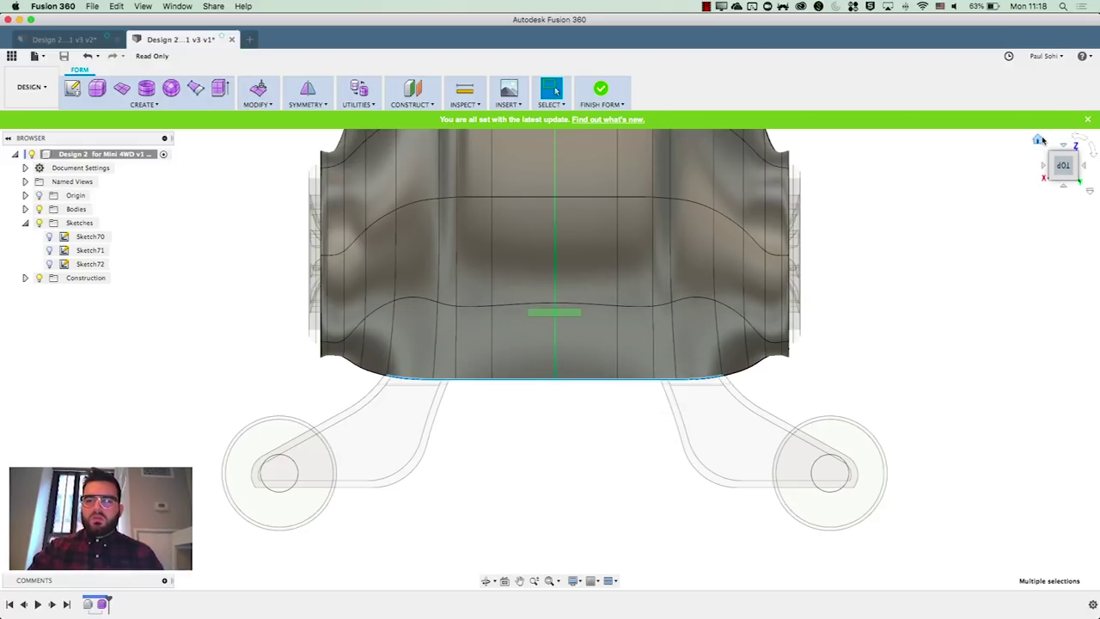
Raise the body shell's 8 rear lip edges 10 mm along Y
{"action": "left_click", "coordinate": [1041, 140]}
{"action": "left_click_drag", "start_coordinate": [685, 297], "coordinate": [411, 377]}
{"action": "key", "text": "Escape"}
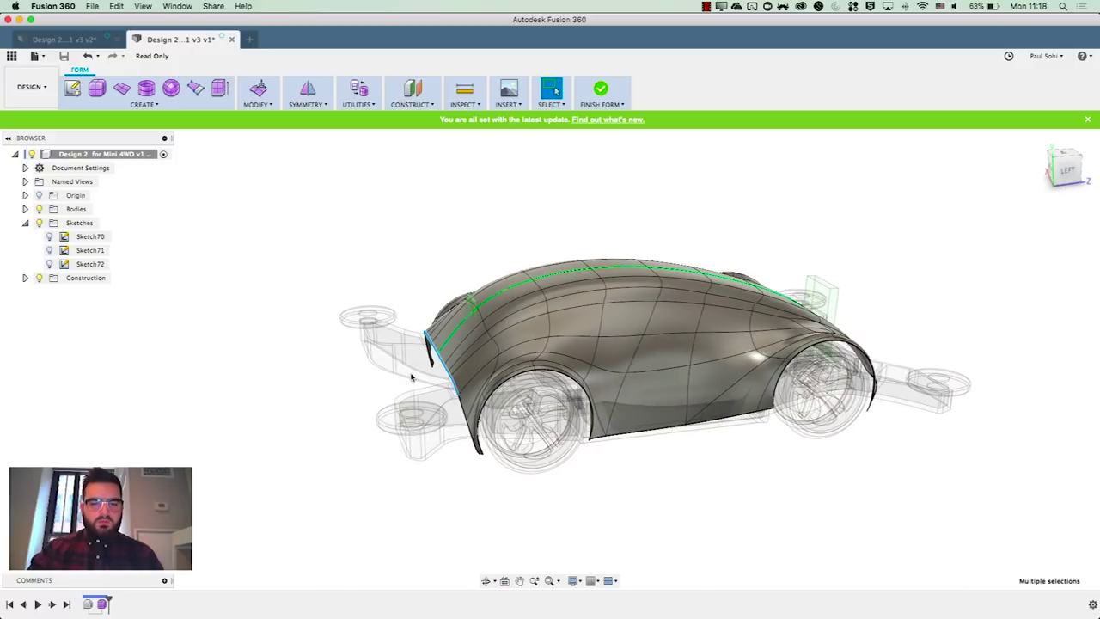
{"action": "scroll", "coordinate": [413, 374], "scroll_direction": "up", "scroll_amount": 5}
{"action": "left_click", "coordinate": [260, 89]}
{"action": "left_click_drag", "start_coordinate": [460, 309], "coordinate": [457, 256]}
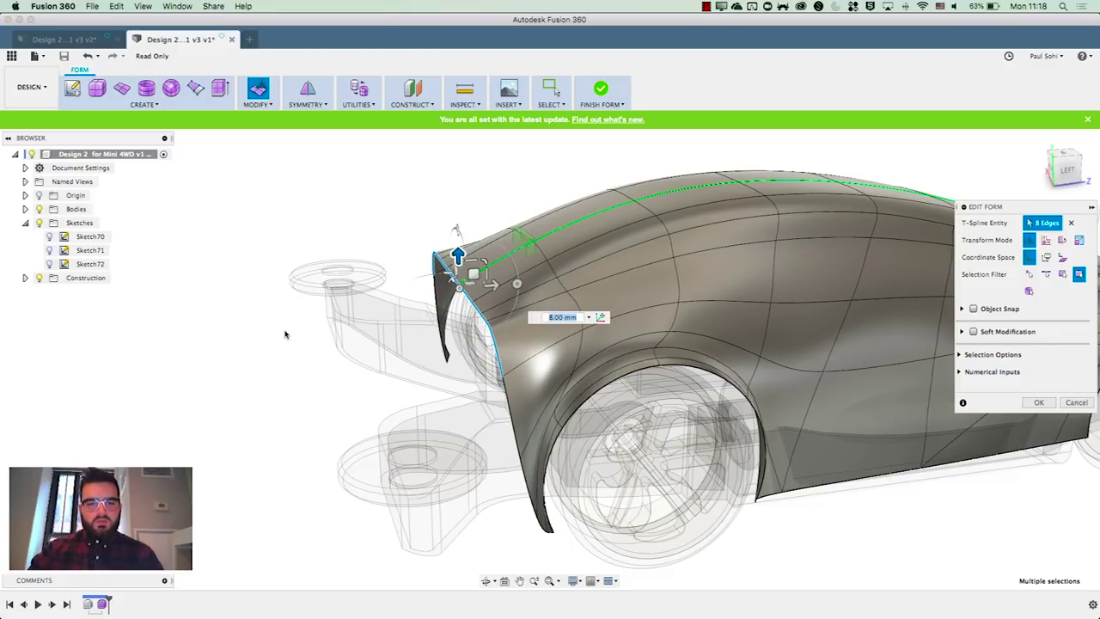
{"action": "scroll", "coordinate": [291, 332], "scroll_direction": "down", "scroll_amount": 2}
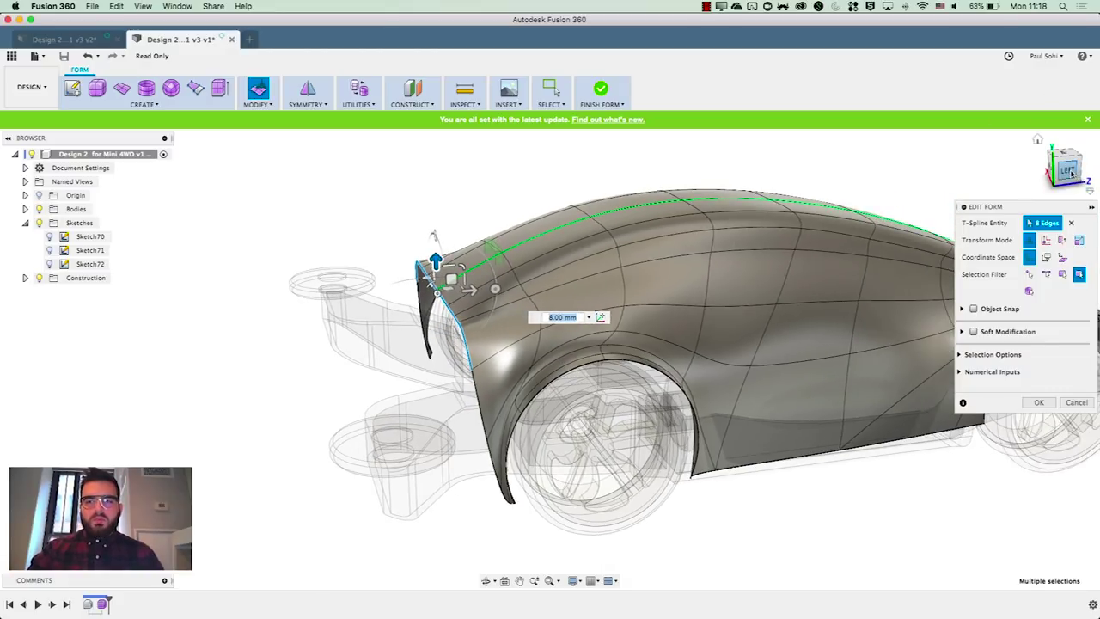
{"action": "left_click", "coordinate": [1069, 171]}
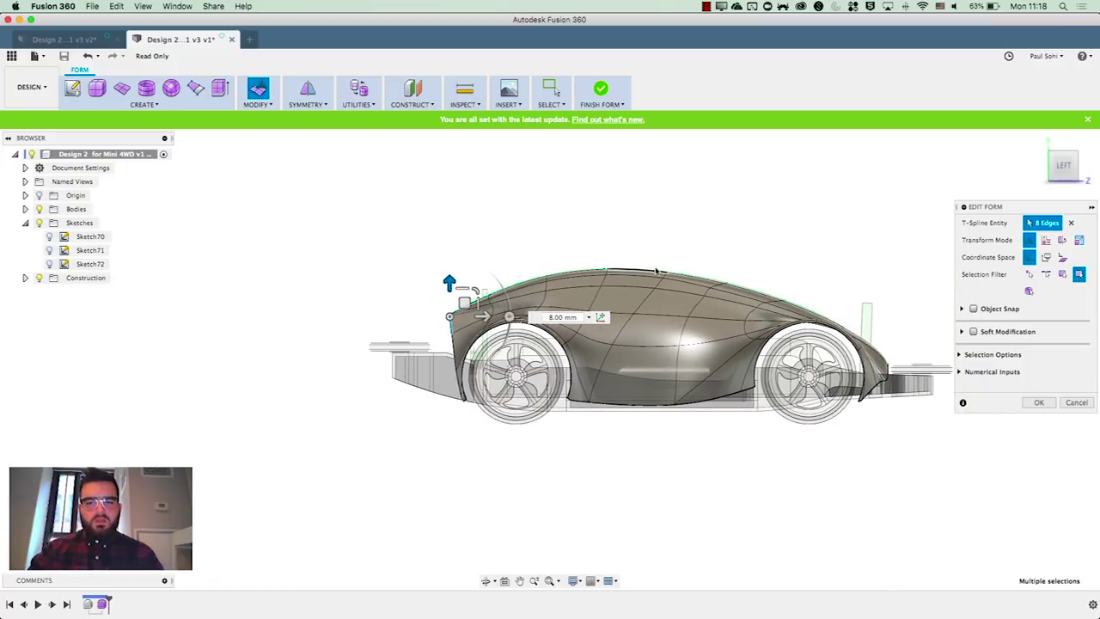
{"action": "scroll", "coordinate": [649, 274], "scroll_direction": "up", "scroll_amount": 3}
{"action": "scroll", "coordinate": [395, 297], "scroll_direction": "down", "scroll_amount": 1}
{"action": "mouse_move", "coordinate": [388, 291]}
{"action": "left_mouse_down"}
{"action": "mouse_move", "coordinate": [388, 323]}
{"action": "mouse_move", "coordinate": [388, 284]}
{"action": "left_mouse_up"}
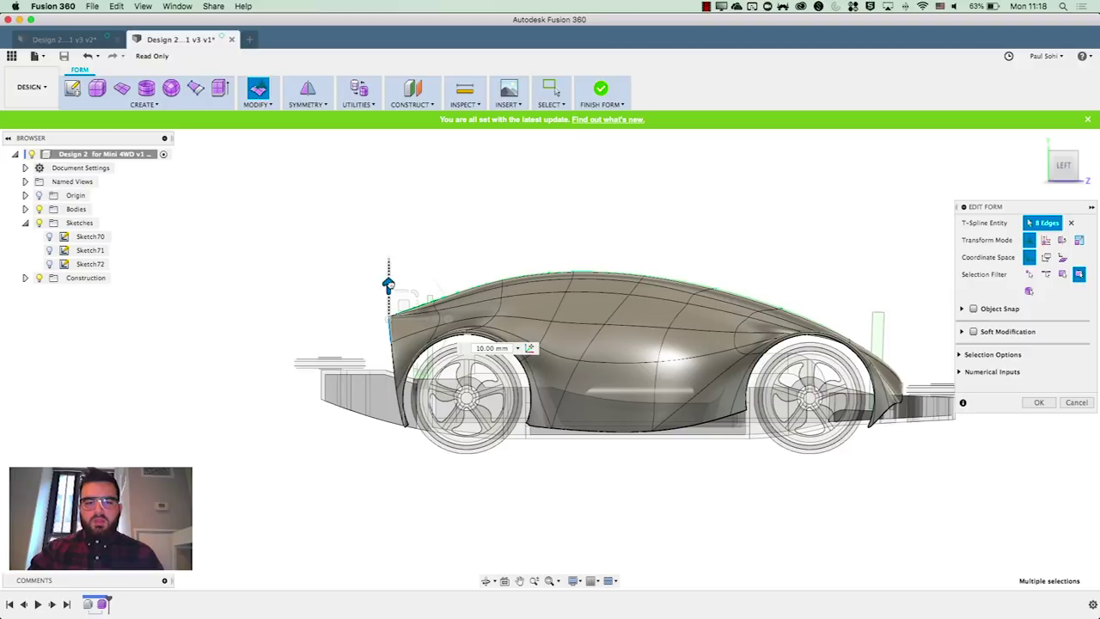
Move the 8 rear lip edges 5 mm along Z toward the front of the car
{"action": "middle_click_drag", "start_coordinate": [503, 238], "coordinate": [508, 294], "text": "shift"}
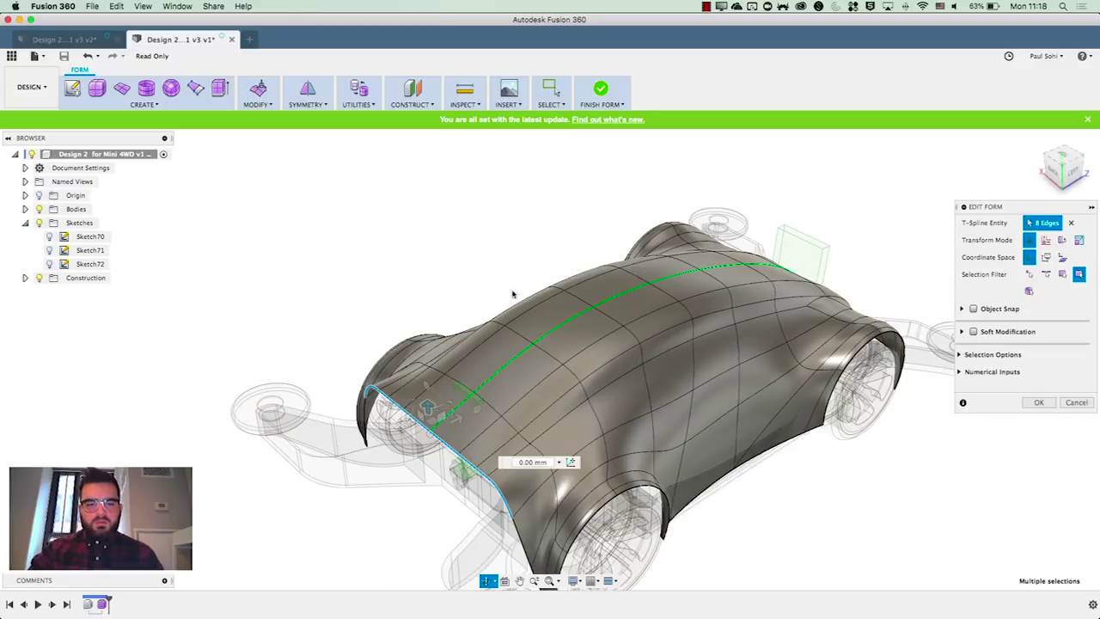
{"action": "middle_click_drag", "start_coordinate": [435, 438], "coordinate": [430, 410], "text": "shift"}
{"action": "left_click_drag", "start_coordinate": [430, 410], "coordinate": [485, 406]}
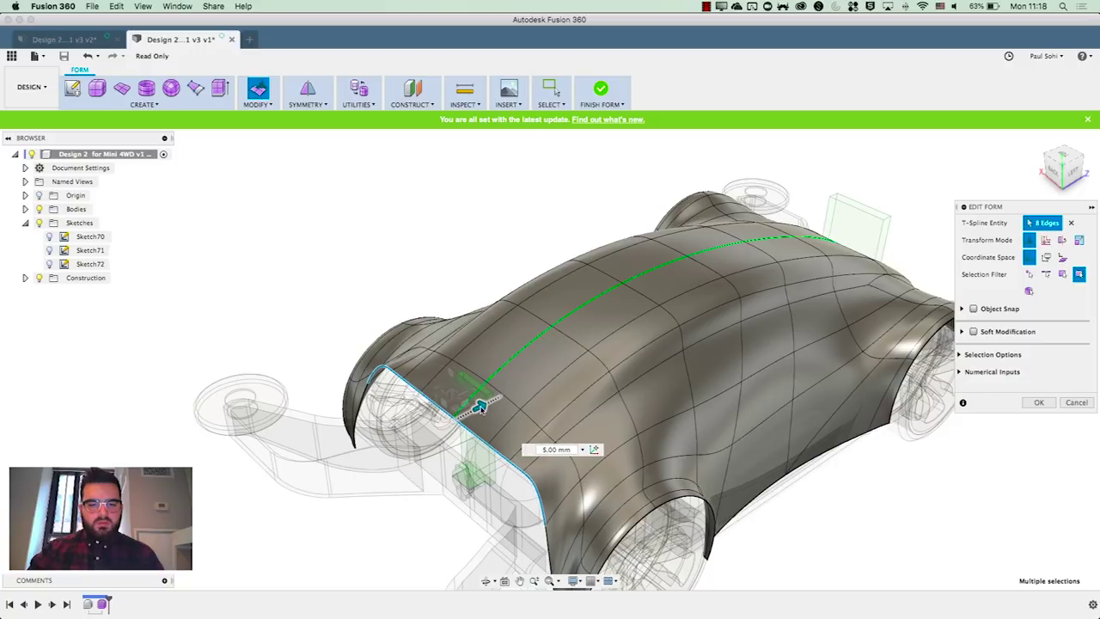
{"action": "left_click", "coordinate": [359, 249]}
Extrude the 6 straight middle edges of the rear lip downward to form a rear panel
{"action": "middle_click_drag", "start_coordinate": [358, 249], "coordinate": [466, 228], "text": "shift"}
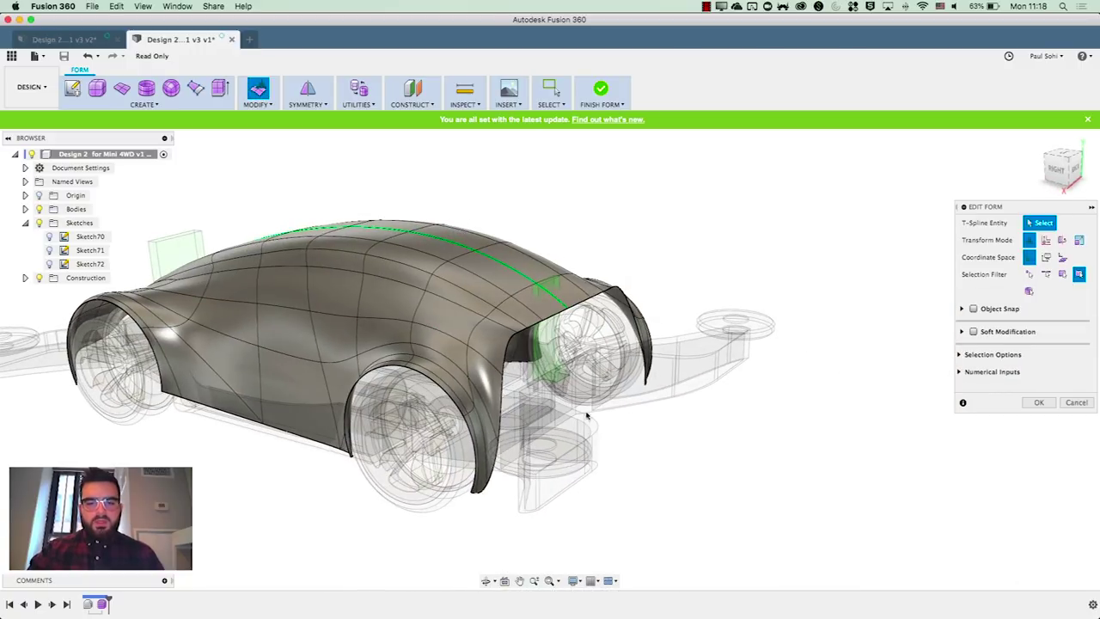
{"action": "scroll", "coordinate": [591, 394], "scroll_direction": "up", "scroll_amount": 5}
{"action": "middle_click_drag", "start_coordinate": [682, 453], "coordinate": [730, 484], "text": "shift"}
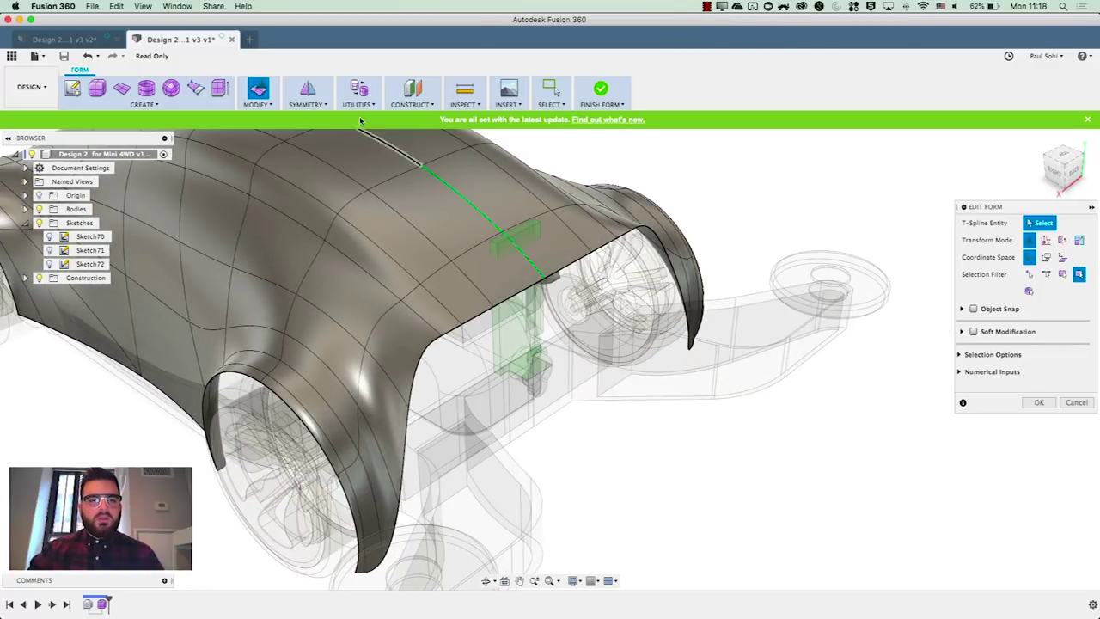
{"action": "left_click", "coordinate": [447, 338]}
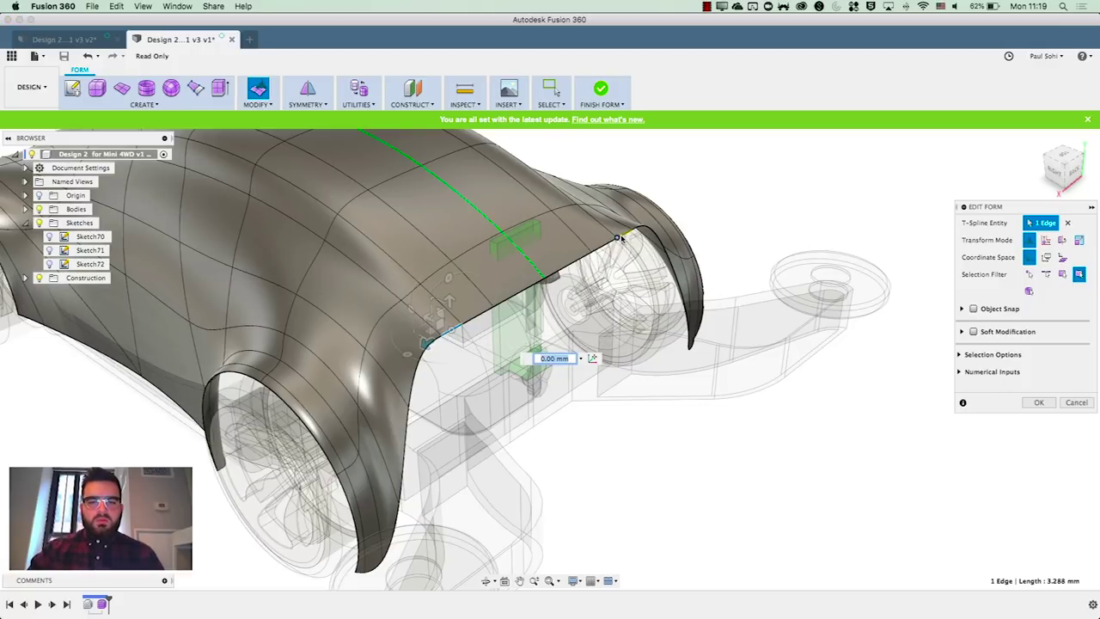
{"action": "double_click", "coordinate": [626, 237]}
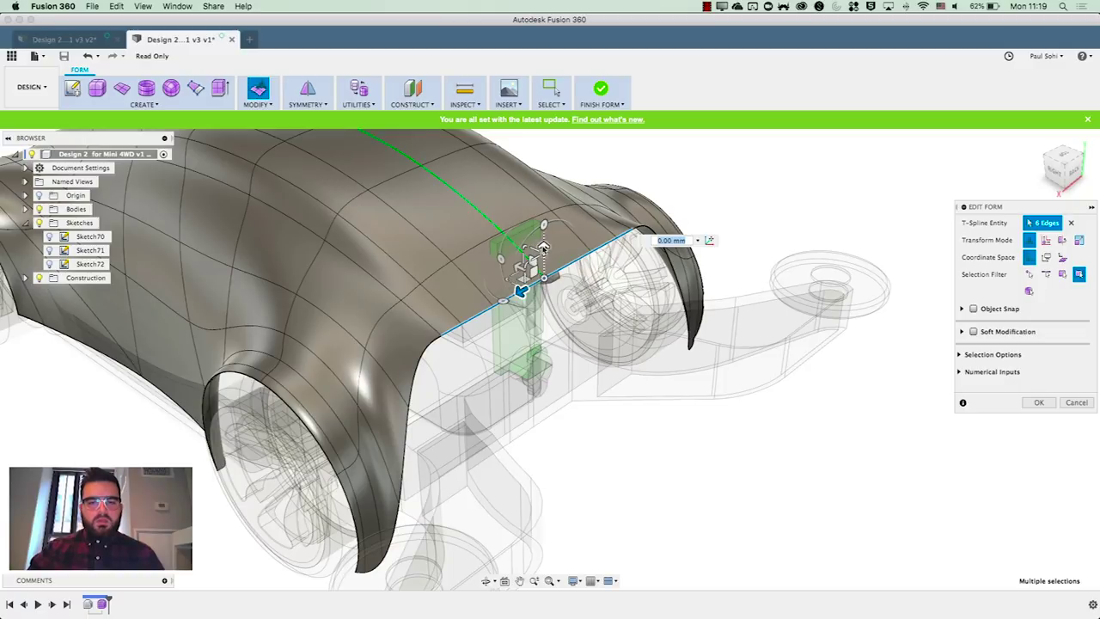
{"action": "left_click_drag", "start_coordinate": [543, 248], "coordinate": [626, 413], "text": "alt"}
Weld the new rear panel's lower corner vertices to the adjacent rear wheel arch edge vertices in Vertex to Vertex mode
{"action": "mouse_move", "coordinate": [682, 459]}
{"action": "middle_mouse_down", "text": "shift"}
{"action": "mouse_move", "coordinate": [641, 439]}
{"action": "mouse_move", "coordinate": [685, 438]}
{"action": "mouse_move", "coordinate": [693, 449]}
{"action": "middle_mouse_up", "text": "shift"}
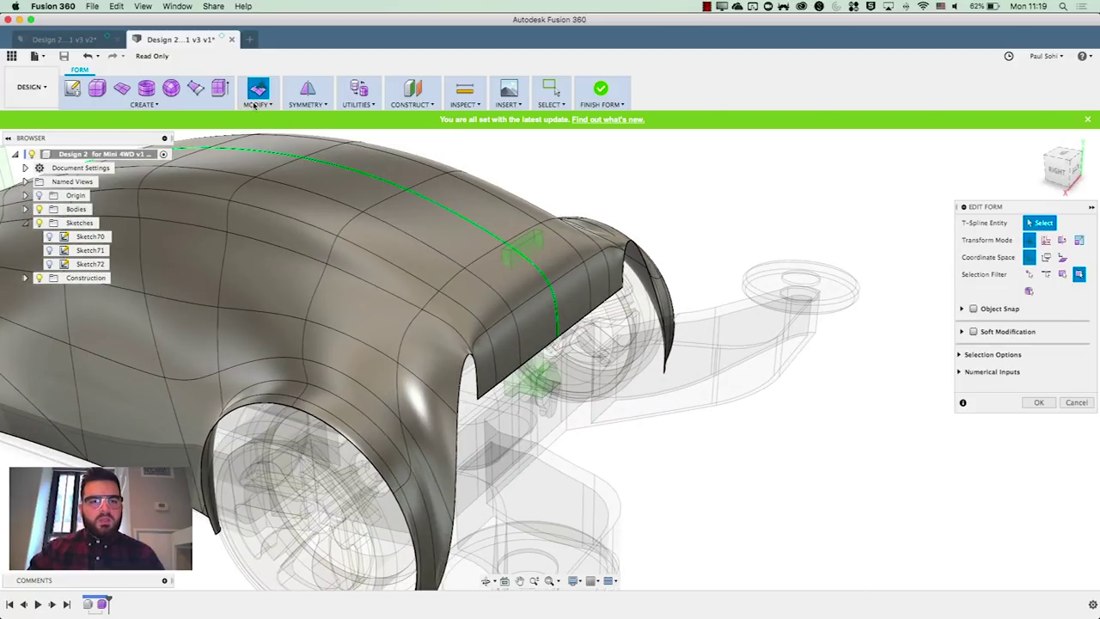
{"action": "left_click", "coordinate": [254, 104]}
{"action": "left_click", "coordinate": [261, 208]}
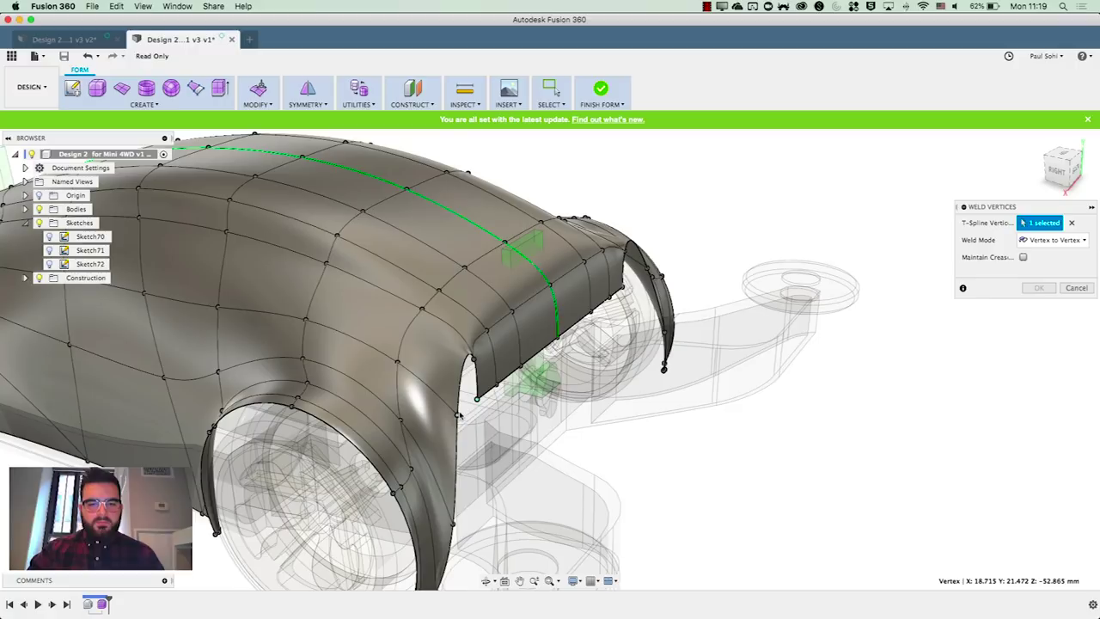
{"action": "middle_click_drag", "start_coordinate": [710, 428], "coordinate": [707, 360], "text": "shift"}
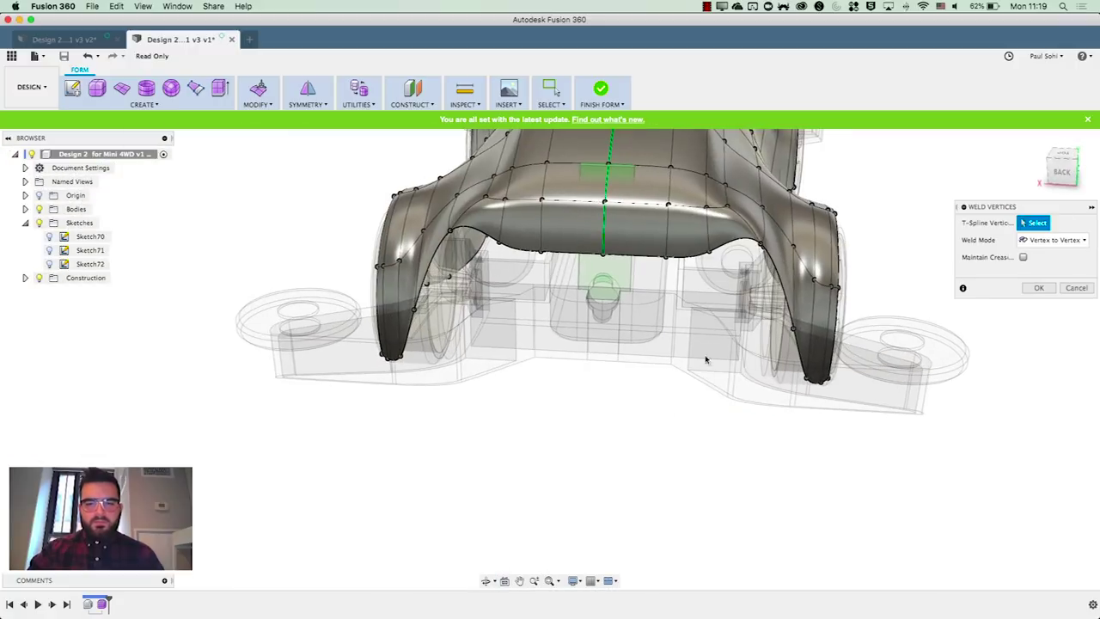
{"action": "scroll", "coordinate": [782, 230], "scroll_direction": "up", "scroll_amount": 5}
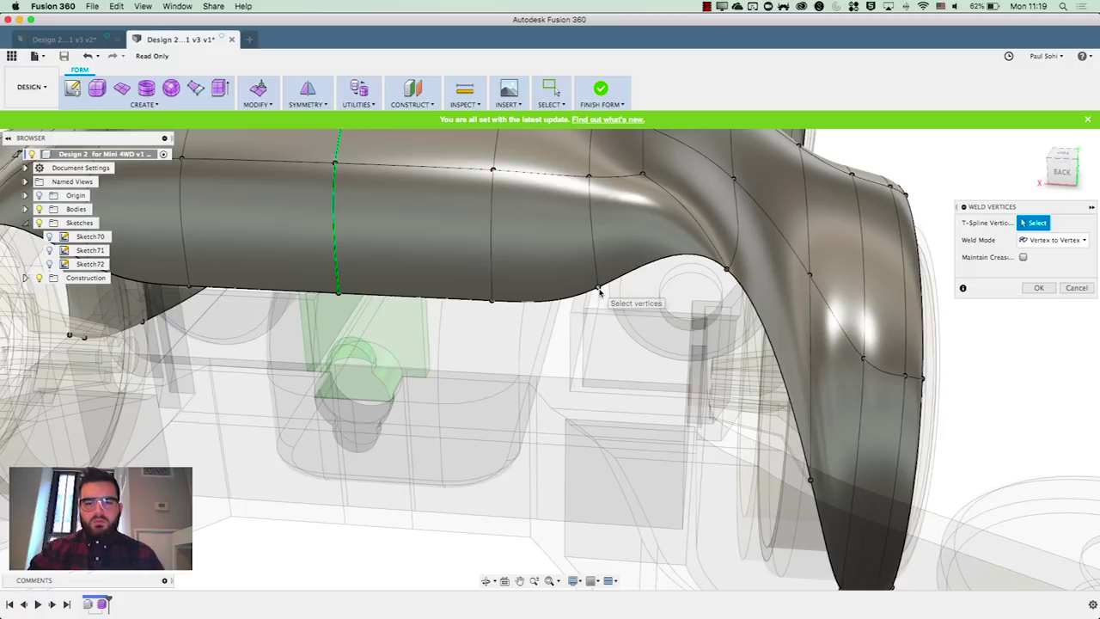
{"action": "left_click", "coordinate": [727, 271]}
{"action": "scroll", "coordinate": [805, 381], "scroll_direction": "down", "scroll_amount": 4}
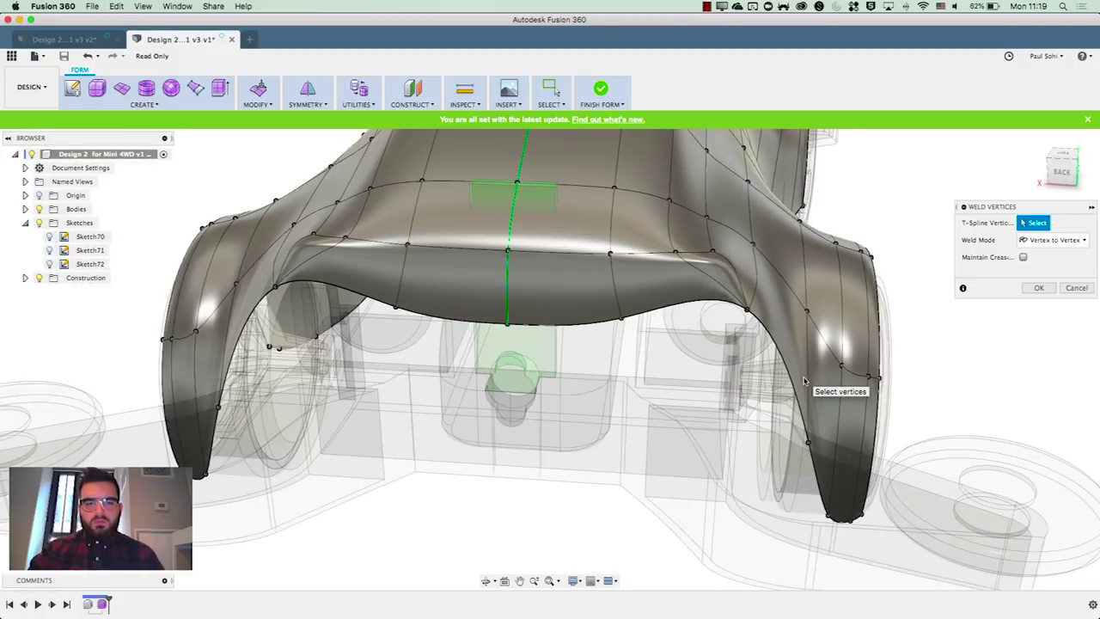
{"action": "scroll", "coordinate": [805, 380], "scroll_direction": "down", "scroll_amount": 2}
{"action": "left_click", "coordinate": [1038, 289]}
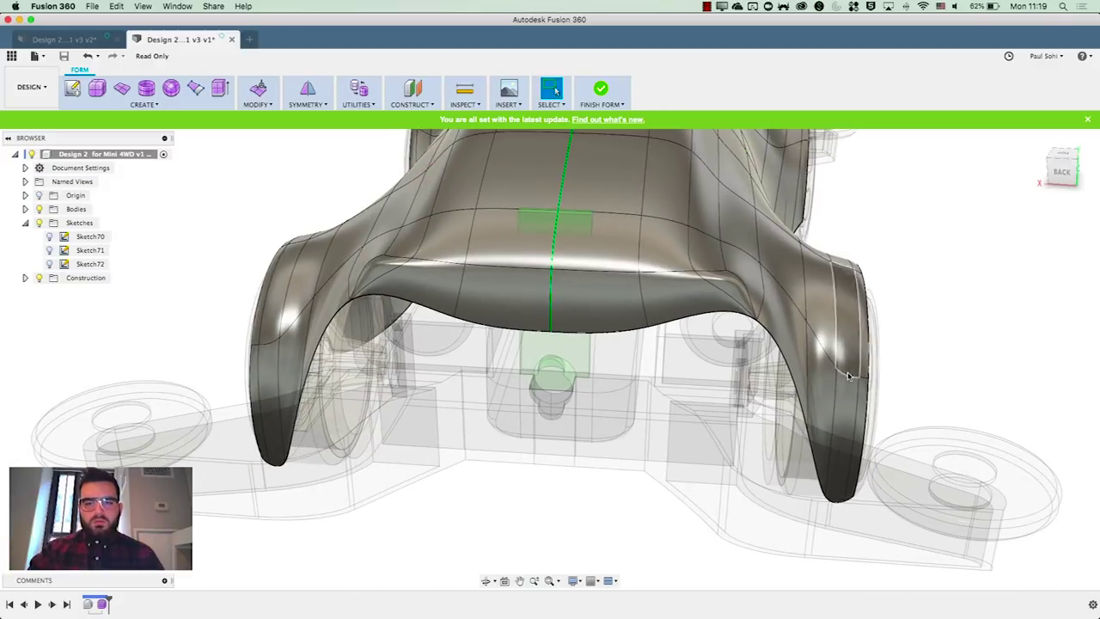
Flatten the rear panel's 4 bottom edges vertically by scaling them to 0.01 along Y
{"action": "middle_click_drag", "start_coordinate": [860, 378], "coordinate": [848, 376], "text": "shift"}
{"action": "scroll", "coordinate": [546, 344], "scroll_direction": "up", "scroll_amount": 2}
{"action": "left_click", "coordinate": [542, 330]}
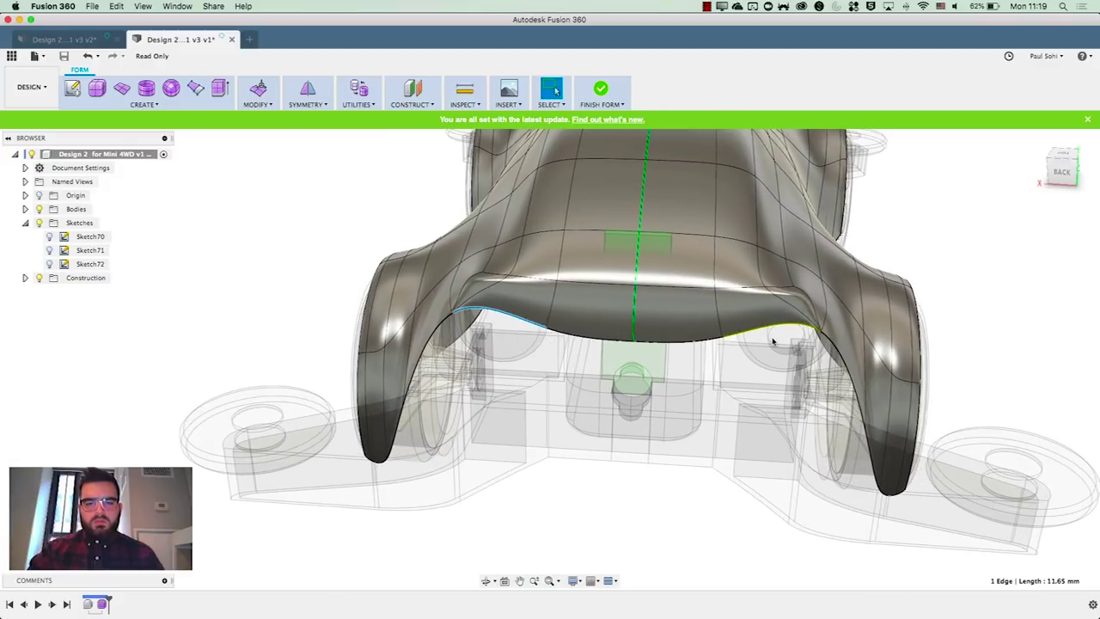
{"action": "left_click", "coordinate": [768, 330], "text": "shift"}
{"action": "left_click", "coordinate": [258, 88]}
{"action": "left_click_drag", "start_coordinate": [616, 305], "coordinate": [606, 436]}
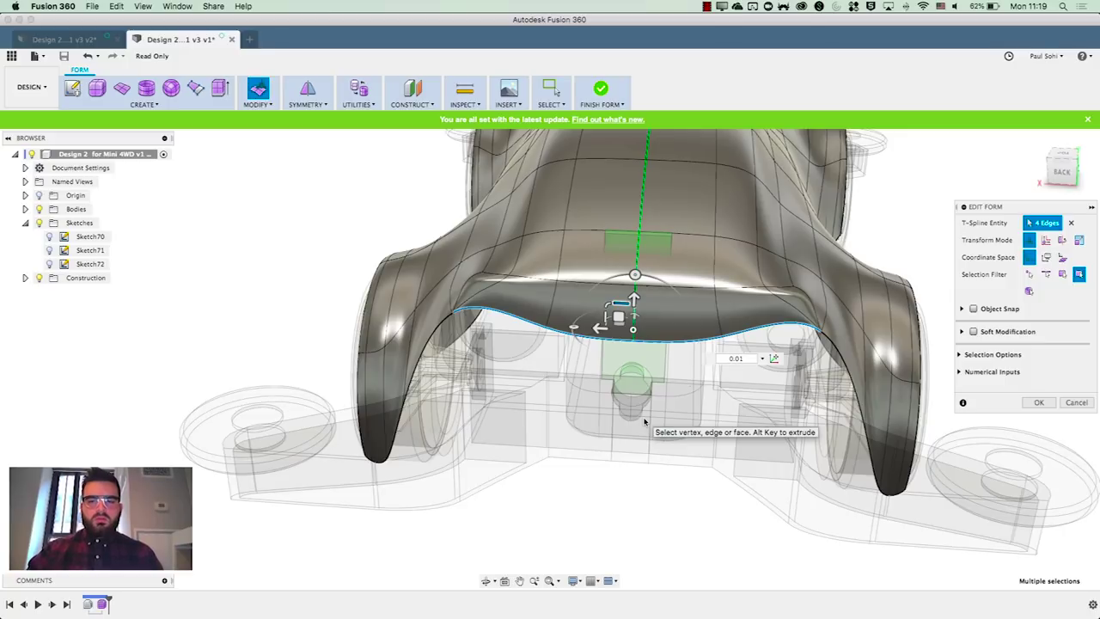
{"action": "left_click", "coordinate": [640, 495]}
Move the 6 upper edges of the rear lip upward and rearward in the side view to sharpen the tail
{"action": "middle_click_drag", "start_coordinate": [644, 494], "coordinate": [659, 524], "text": "shift"}
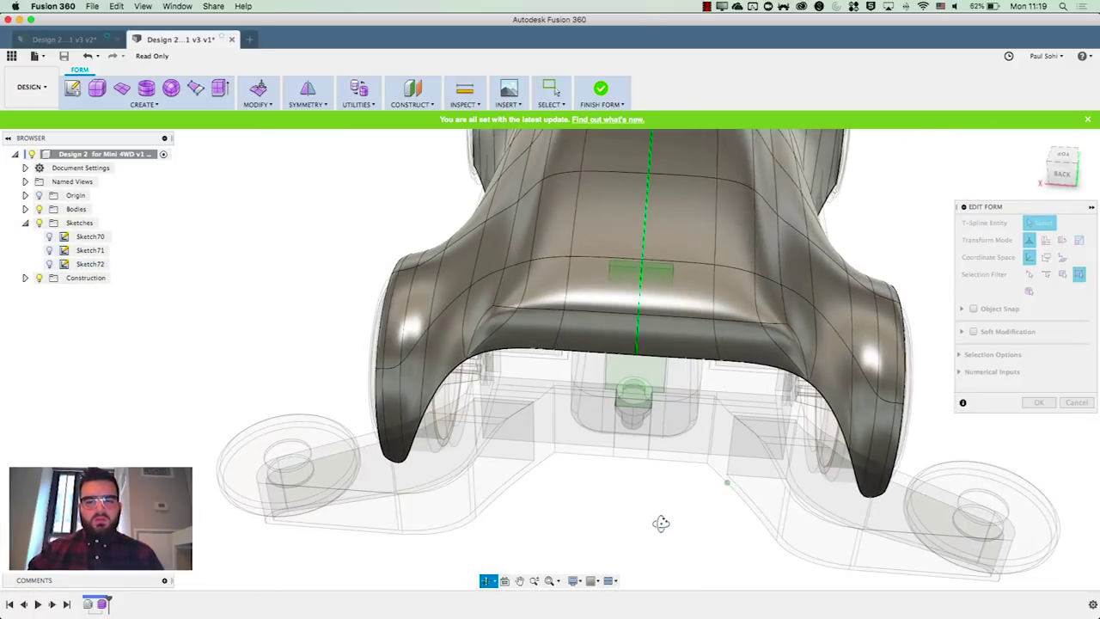
{"action": "left_click", "coordinate": [778, 328]}
{"action": "double_click", "coordinate": [517, 308]}
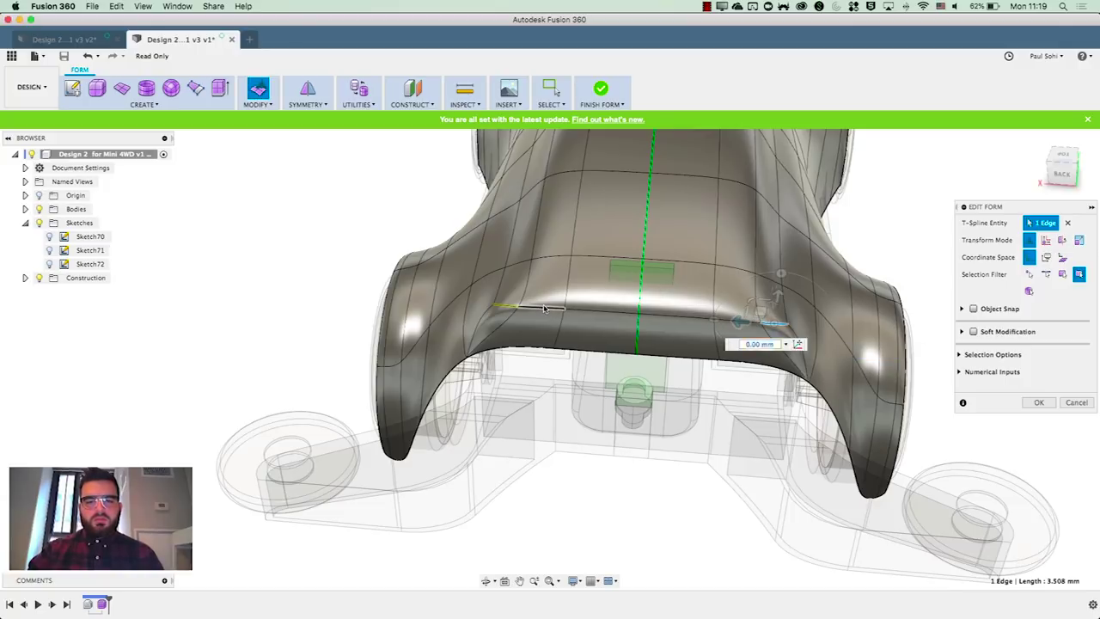
{"action": "middle_click_drag", "start_coordinate": [491, 363], "coordinate": [514, 445], "text": "shift"}
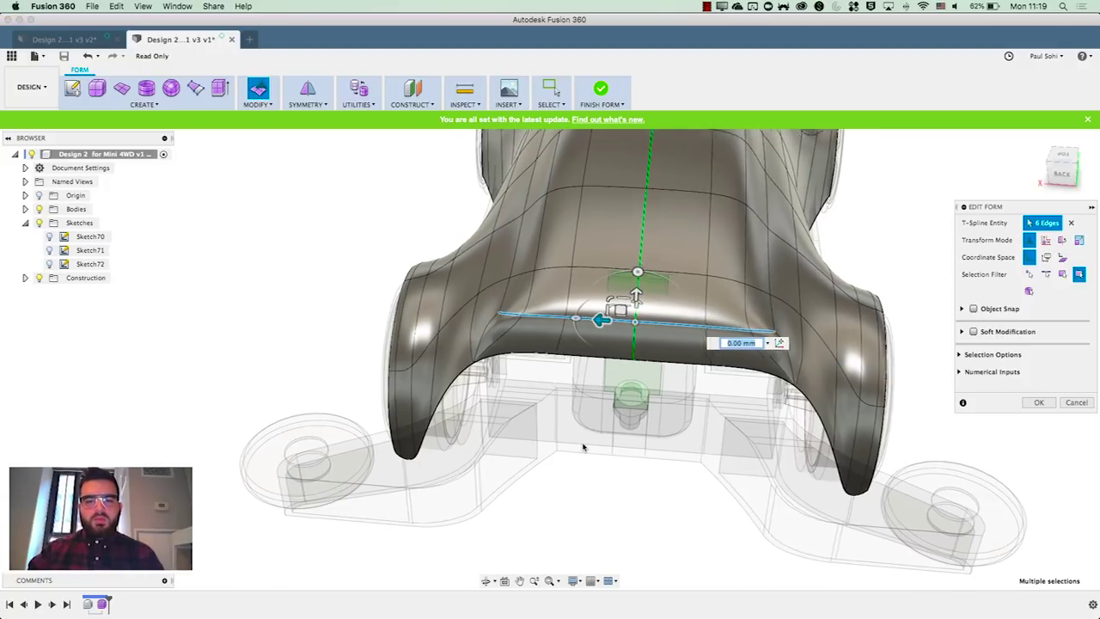
{"action": "left_click_drag", "start_coordinate": [1063, 165], "coordinate": [1058, 163]}
{"action": "left_click", "coordinate": [1059, 164]}
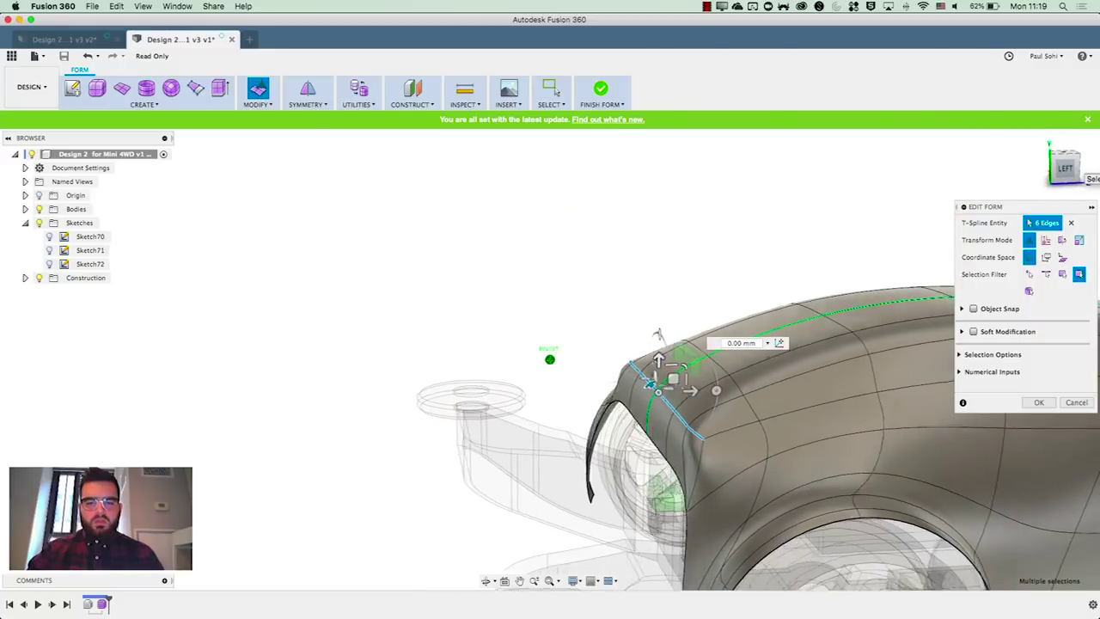
{"action": "left_click_drag", "start_coordinate": [655, 374], "coordinate": [615, 331]}
{"action": "left_click", "coordinate": [469, 294]}
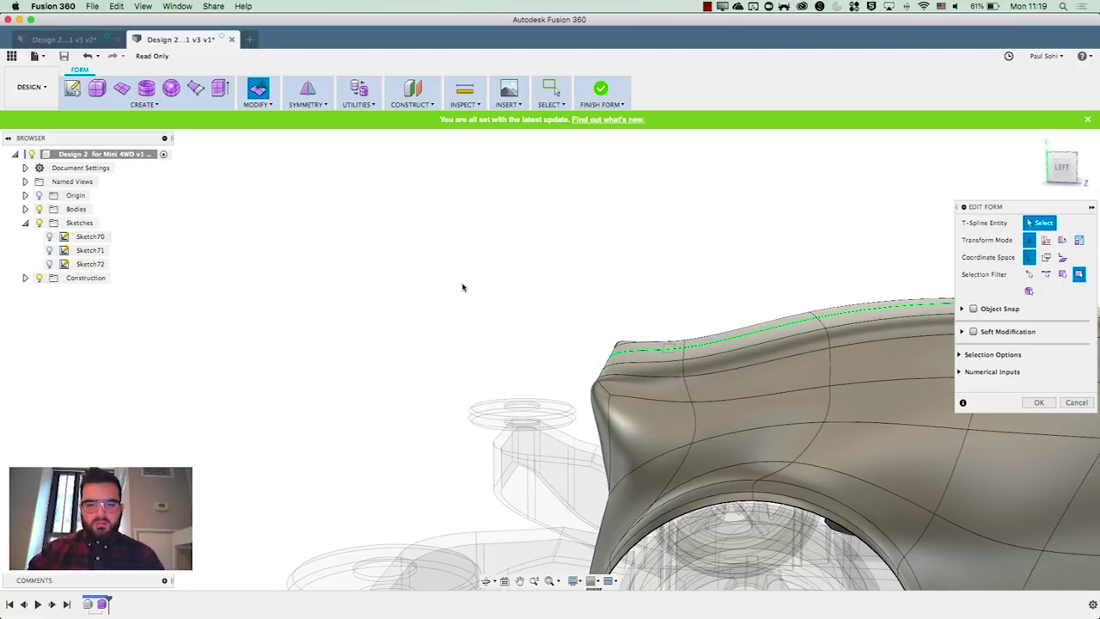
Flatten the 4 bottom edges of the side sill between the wheel arches by scaling them to about 0.03 along Y
{"action": "scroll", "coordinate": [462, 288], "scroll_direction": "down", "scroll_amount": 5}
{"action": "left_click", "coordinate": [1062, 165]}
{"action": "middle_click_drag", "start_coordinate": [748, 226], "coordinate": [692, 228]}
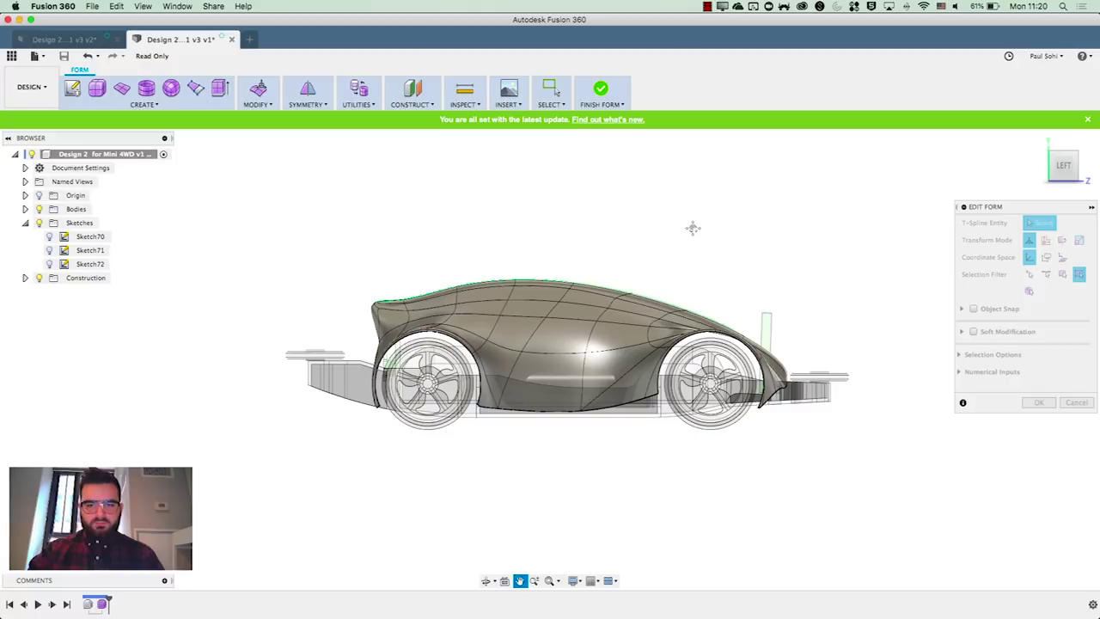
{"action": "middle_click_drag", "start_coordinate": [832, 340], "coordinate": [774, 419], "text": "shift"}
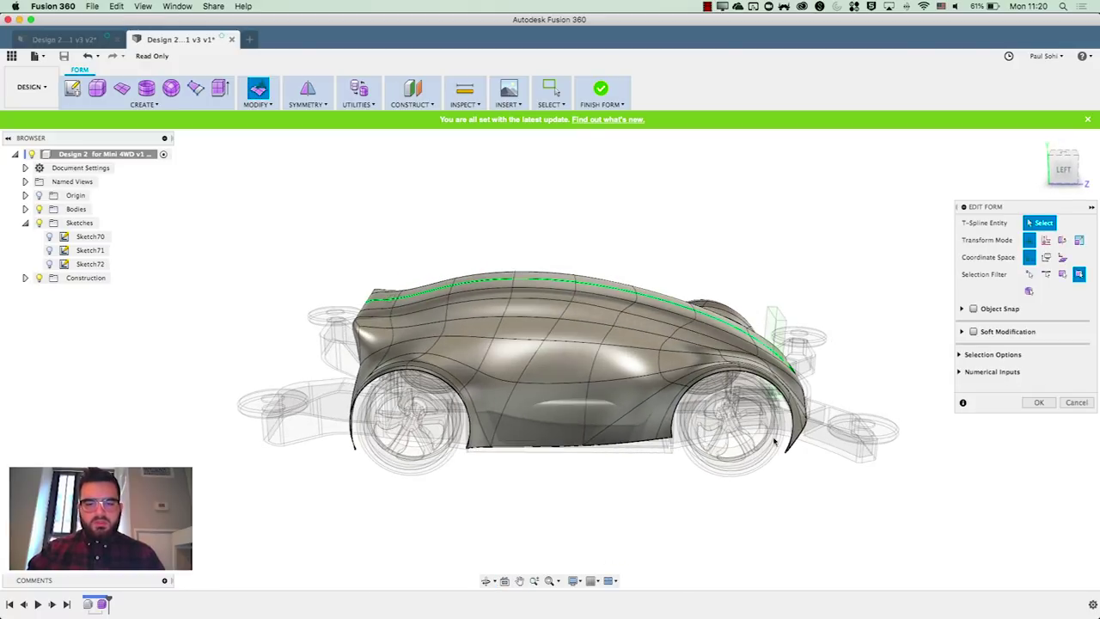
{"action": "left_click", "coordinate": [1063, 170]}
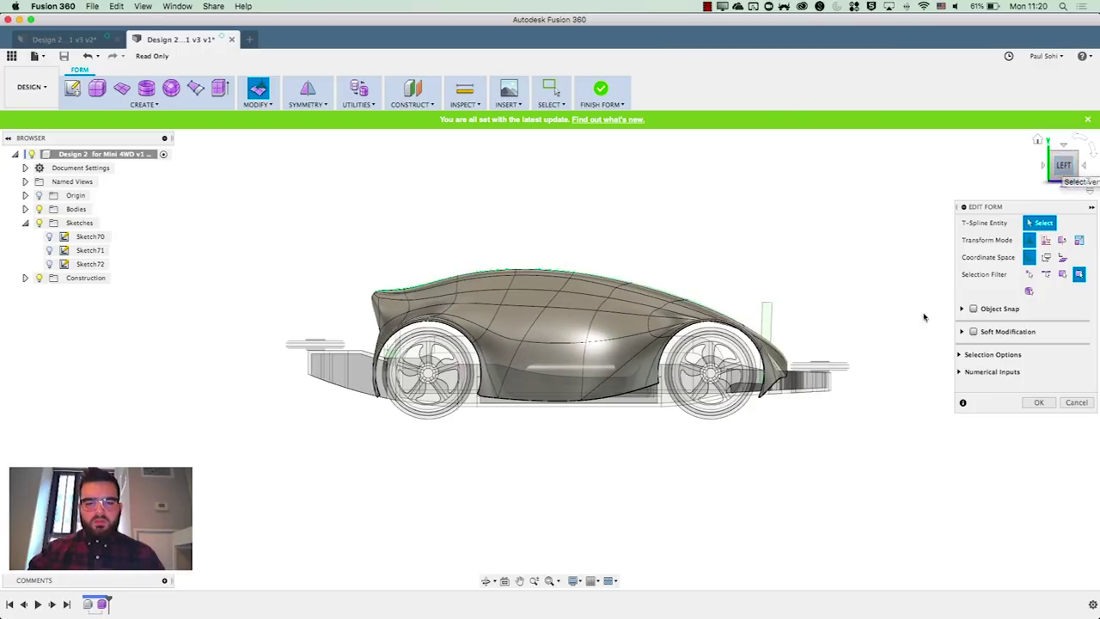
{"action": "scroll", "coordinate": [533, 408], "scroll_direction": "up", "scroll_amount": 5}
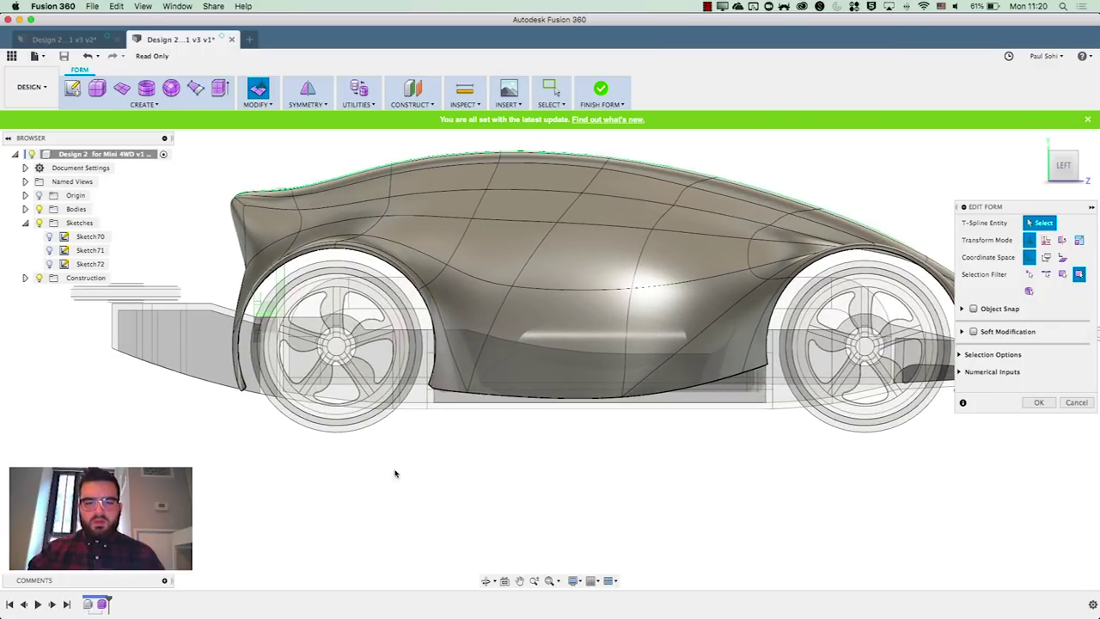
{"action": "scroll", "coordinate": [469, 401], "scroll_direction": "up", "scroll_amount": 5}
{"action": "left_click", "coordinate": [430, 388]}
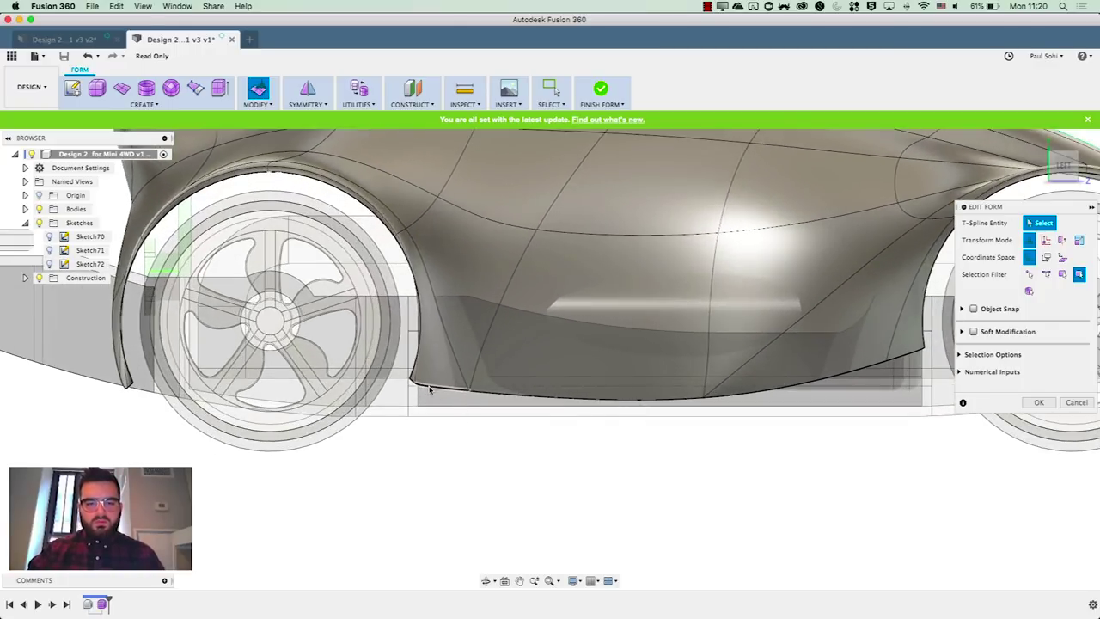
{"action": "scroll", "coordinate": [373, 405], "scroll_direction": "down", "scroll_amount": 5}
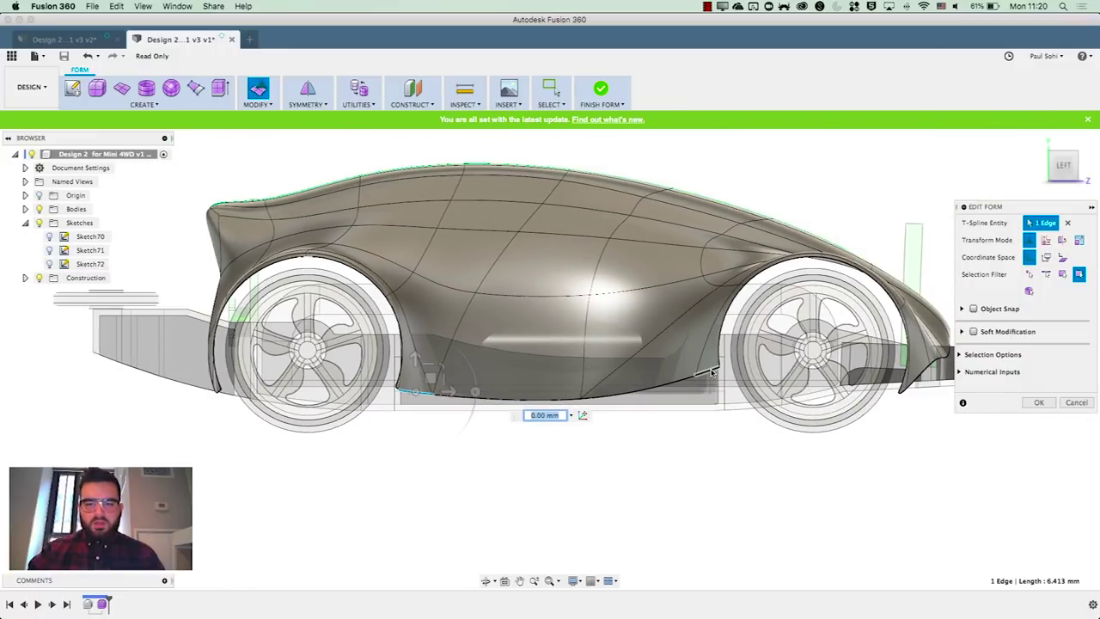
{"action": "left_click", "coordinate": [712, 372], "text": "shift"}
{"action": "left_click", "coordinate": [712, 371], "text": "shift"}
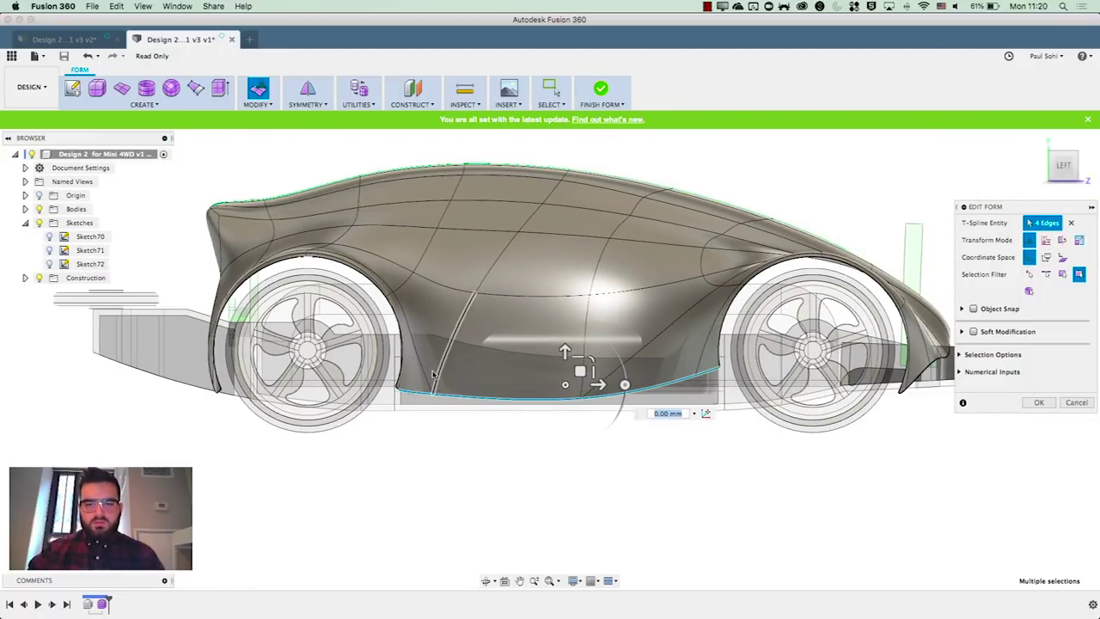
{"action": "left_click_drag", "start_coordinate": [583, 360], "coordinate": [579, 388]}
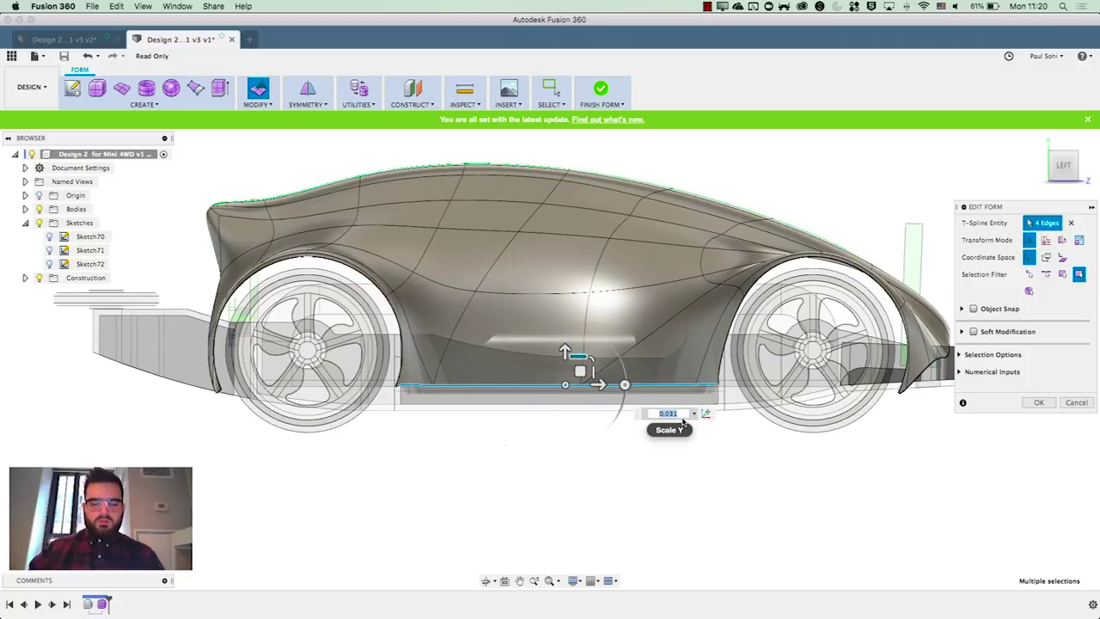
{"action": "left_click", "coordinate": [604, 433]}
Straighten the 2 middle edges of the side sill by scaling them to 0.01 along X, across the car's width
{"action": "middle_click_drag", "start_coordinate": [811, 423], "coordinate": [808, 347], "text": "shift"}
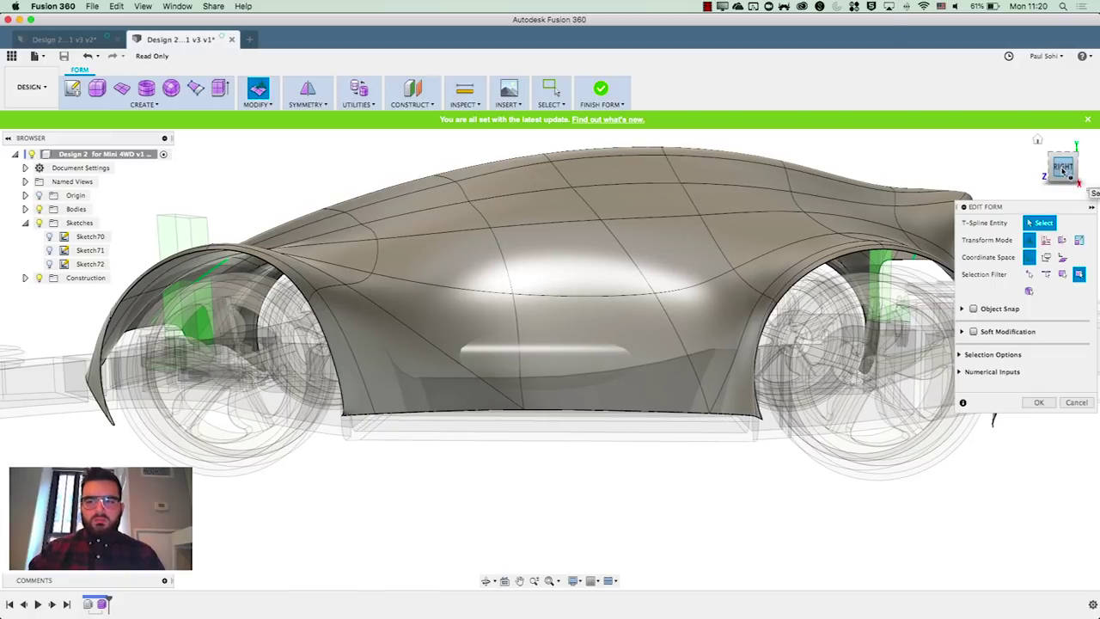
{"action": "left_click", "coordinate": [1063, 167]}
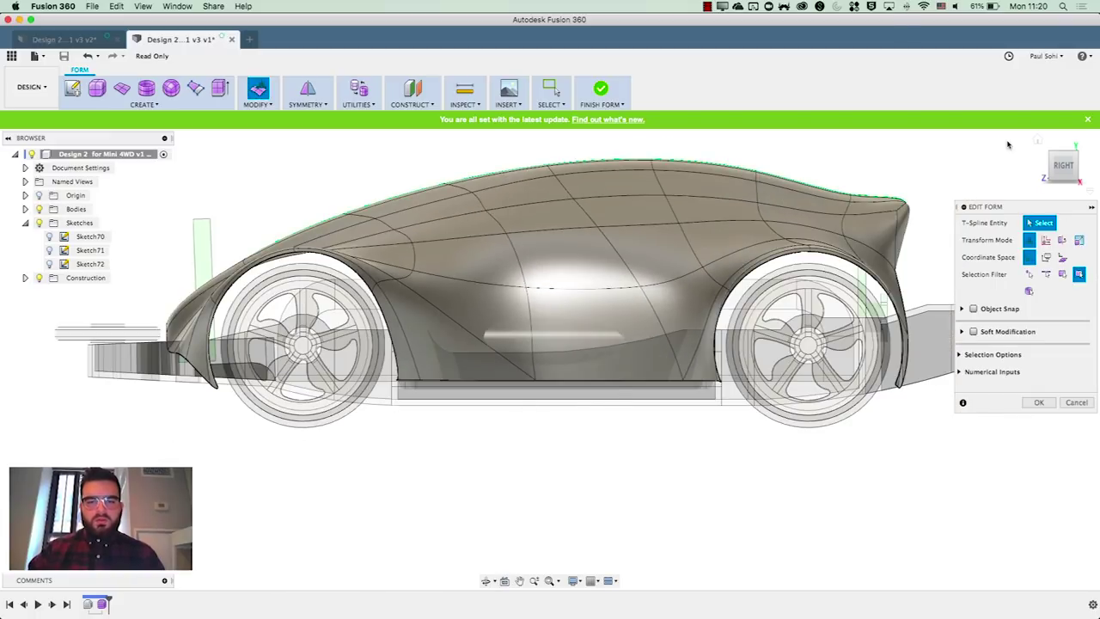
{"action": "left_click", "coordinate": [1064, 152]}
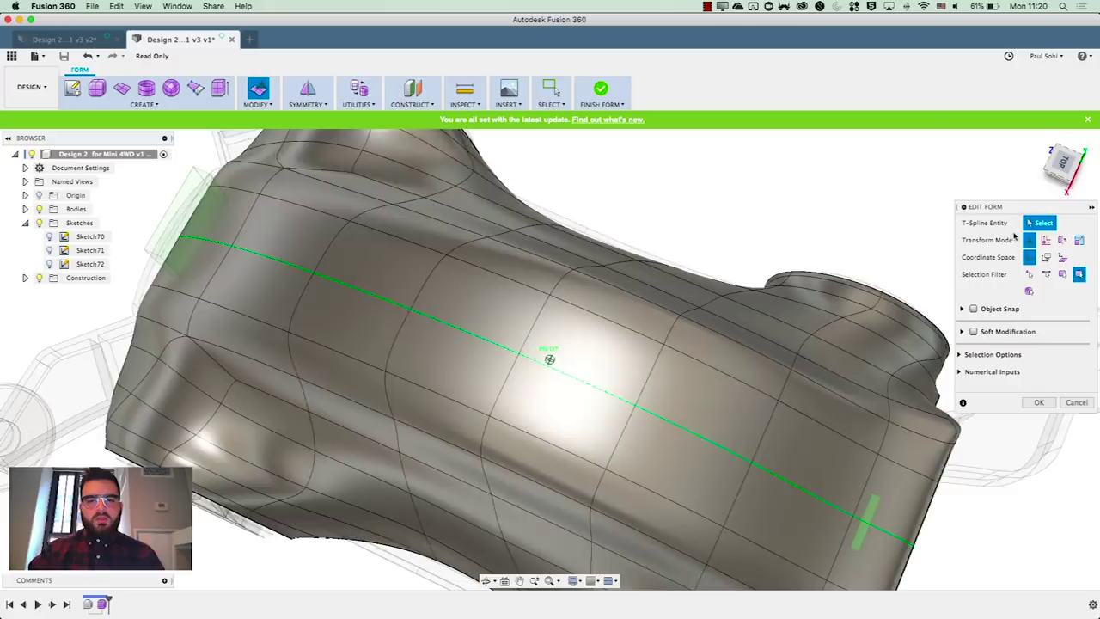
{"action": "middle_click_drag", "start_coordinate": [946, 234], "coordinate": [284, 225], "text": "shift"}
{"action": "middle_click_drag", "start_coordinate": [628, 545], "coordinate": [494, 409]}
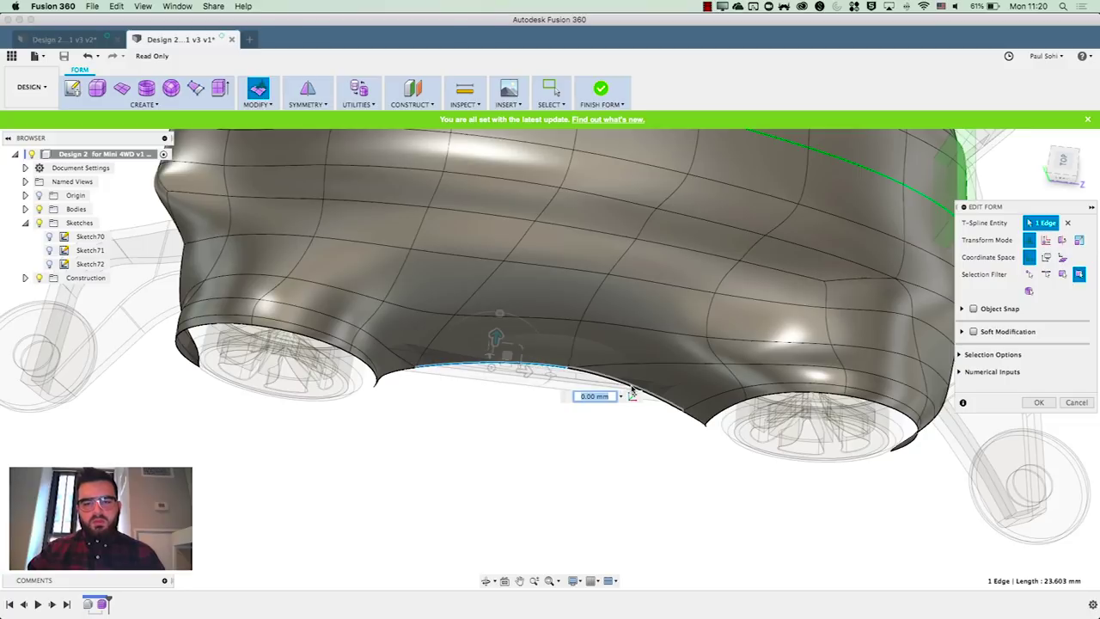
{"action": "left_click_drag", "start_coordinate": [576, 366], "coordinate": [564, 423]}
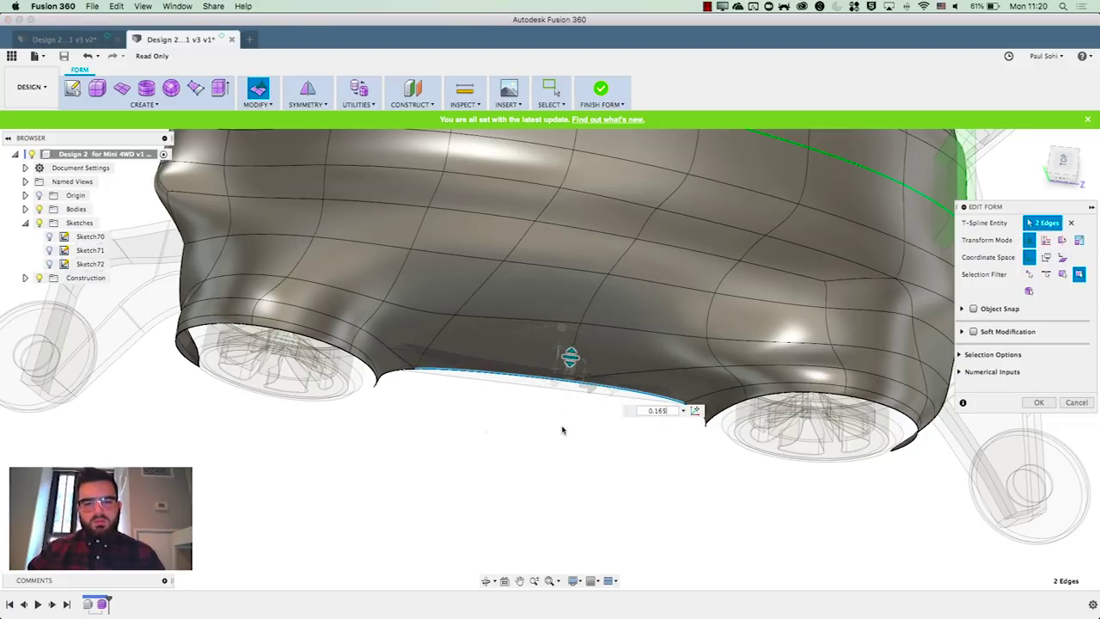
{"action": "left_click_drag", "start_coordinate": [549, 501], "coordinate": [551, 497]}
{"action": "type", "text": "0"}
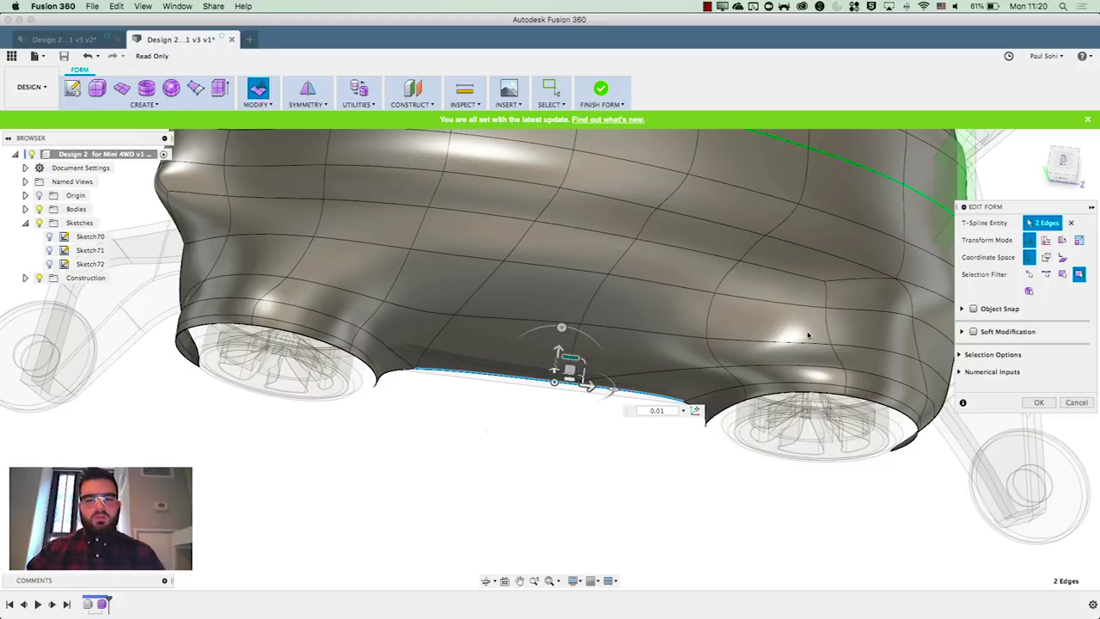
{"action": "left_click", "coordinate": [1068, 165]}
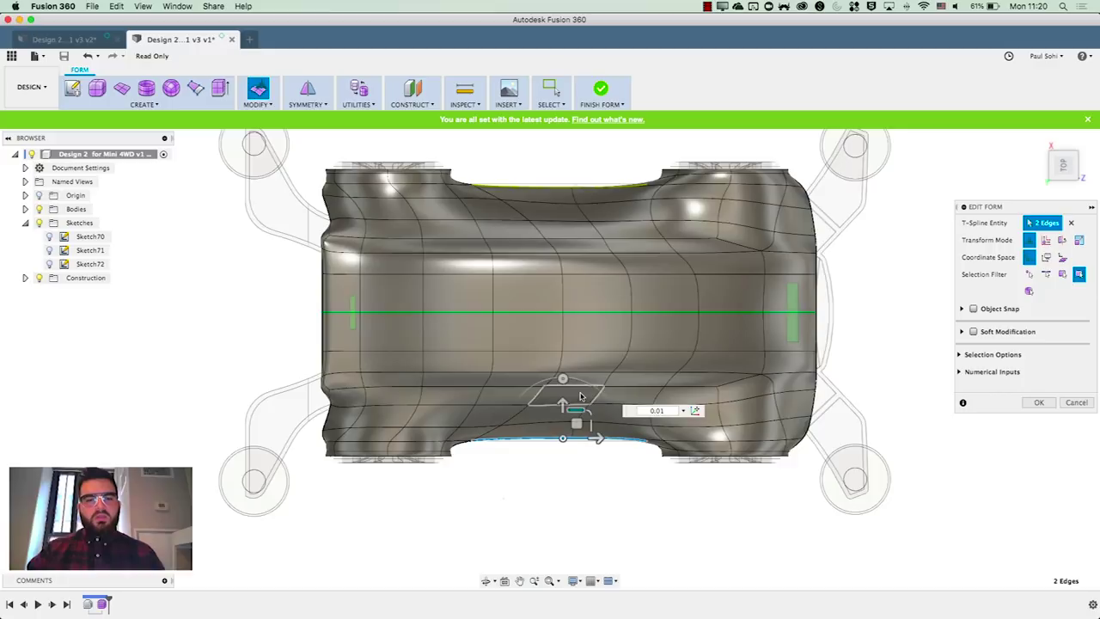
{"action": "scroll", "coordinate": [580, 396], "scroll_direction": "up", "scroll_amount": 3}
{"action": "left_click", "coordinate": [599, 515]}
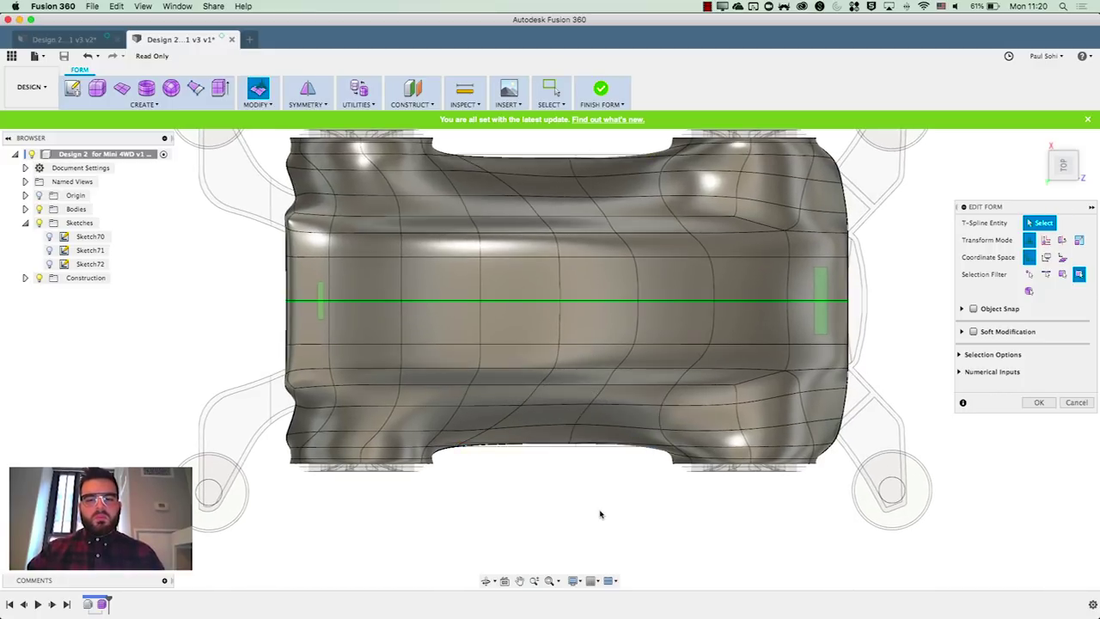
Move the 3 body-side edges above the sill, between the wheel arches, slightly inward along X
{"action": "scroll", "coordinate": [599, 516], "scroll_direction": "up", "scroll_amount": 2}
{"action": "middle_click_drag", "start_coordinate": [639, 509], "coordinate": [430, 372], "text": "shift"}
{"action": "left_click", "coordinate": [440, 380]}
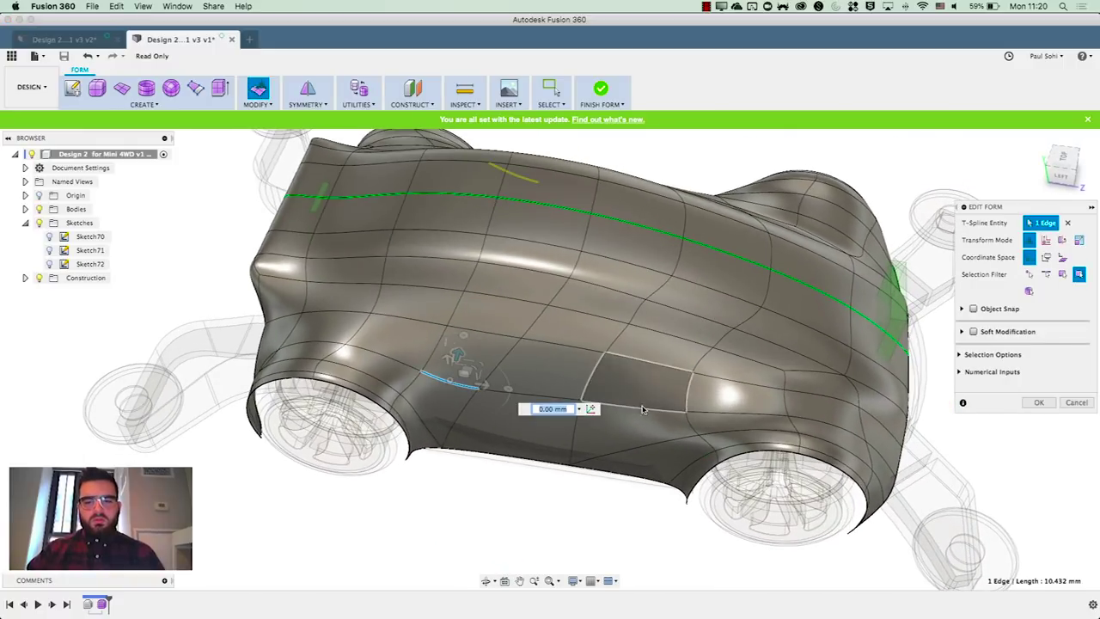
{"action": "left_click", "coordinate": [643, 410], "text": "shift"}
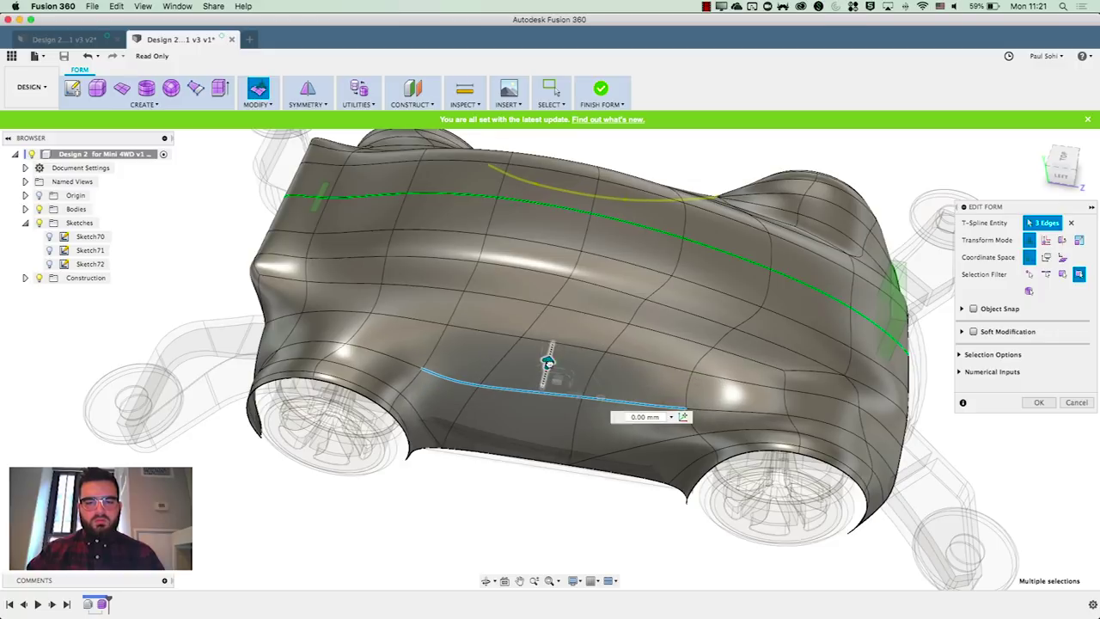
{"action": "left_click_drag", "start_coordinate": [548, 361], "coordinate": [552, 353]}
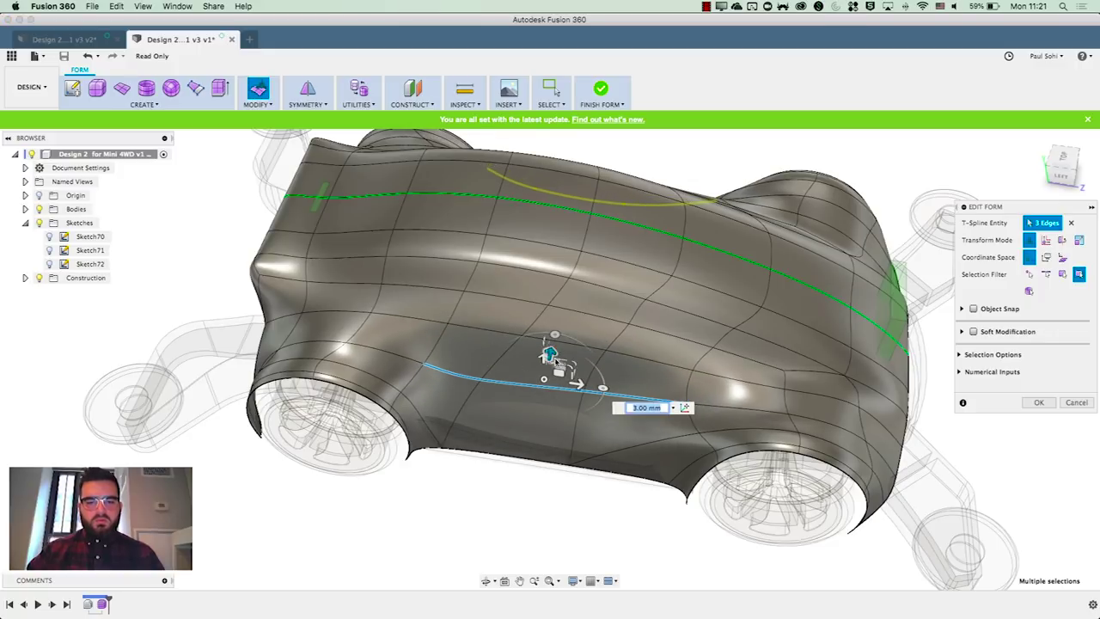
{"action": "left_click_drag", "start_coordinate": [550, 352], "coordinate": [549, 357]}
Move the 3 bottom sill edges starting at the rear wheel arch slightly outward along X
{"action": "middle_click_drag", "start_coordinate": [539, 441], "coordinate": [572, 545], "text": "shift"}
{"action": "scroll", "coordinate": [460, 471], "scroll_direction": "up", "scroll_amount": 3}
{"action": "scroll", "coordinate": [458, 469], "scroll_direction": "up", "scroll_amount": 2}
{"action": "scroll", "coordinate": [447, 455], "scroll_direction": "up", "scroll_amount": 2}
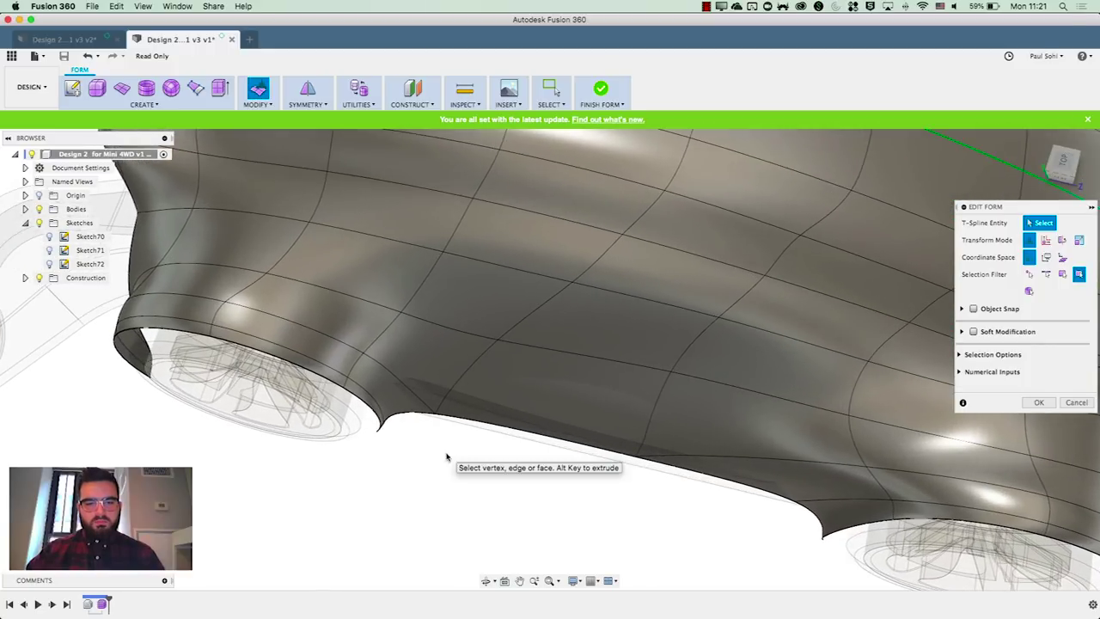
{"action": "left_click", "coordinate": [410, 417]}
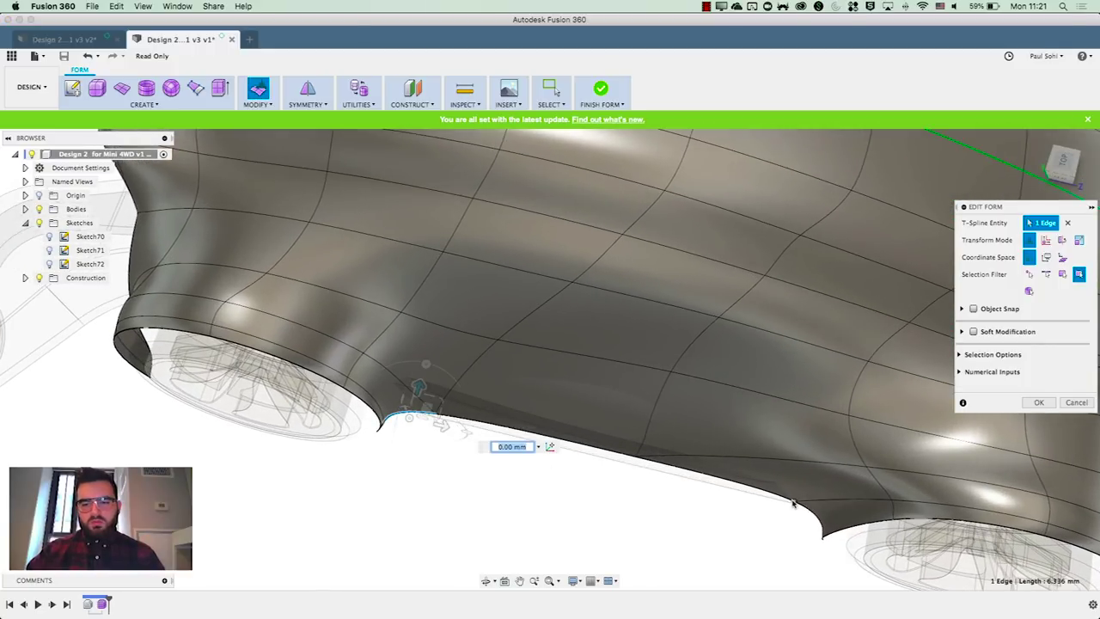
{"action": "left_click", "coordinate": [755, 493], "text": "shift"}
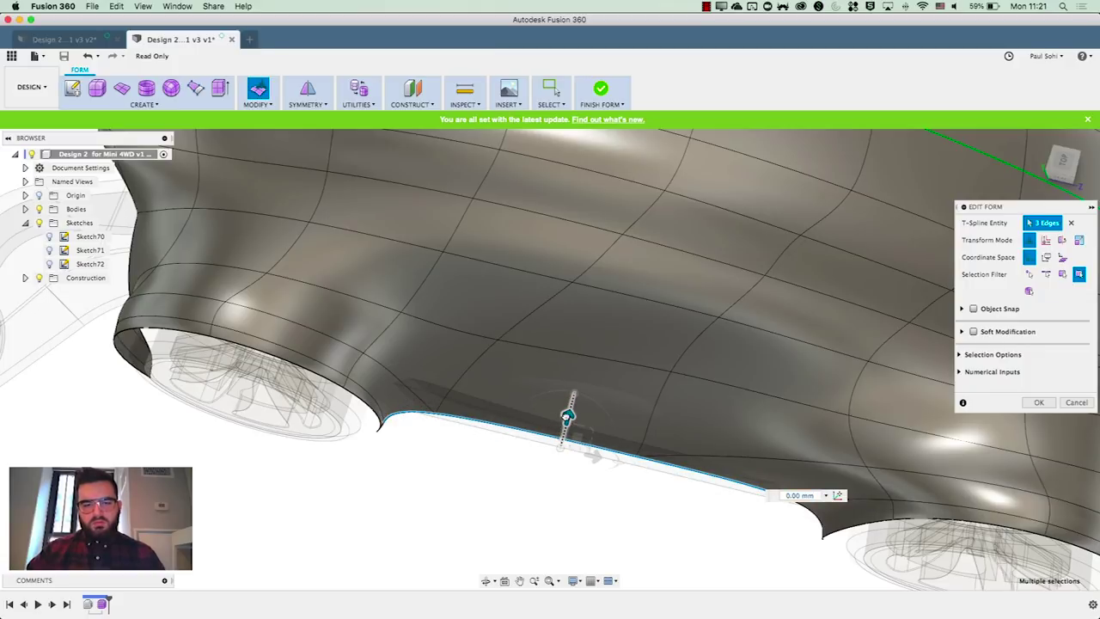
{"action": "left_click_drag", "start_coordinate": [568, 416], "coordinate": [564, 423]}
{"action": "left_click", "coordinate": [451, 504]}
Scale down the 2 bottom edges at the corner between the rear wheel arch and the sill along Z
{"action": "middle_click_drag", "start_coordinate": [499, 508], "coordinate": [429, 419], "text": "shift"}
{"action": "scroll", "coordinate": [428, 419], "scroll_direction": "up", "scroll_amount": 5}
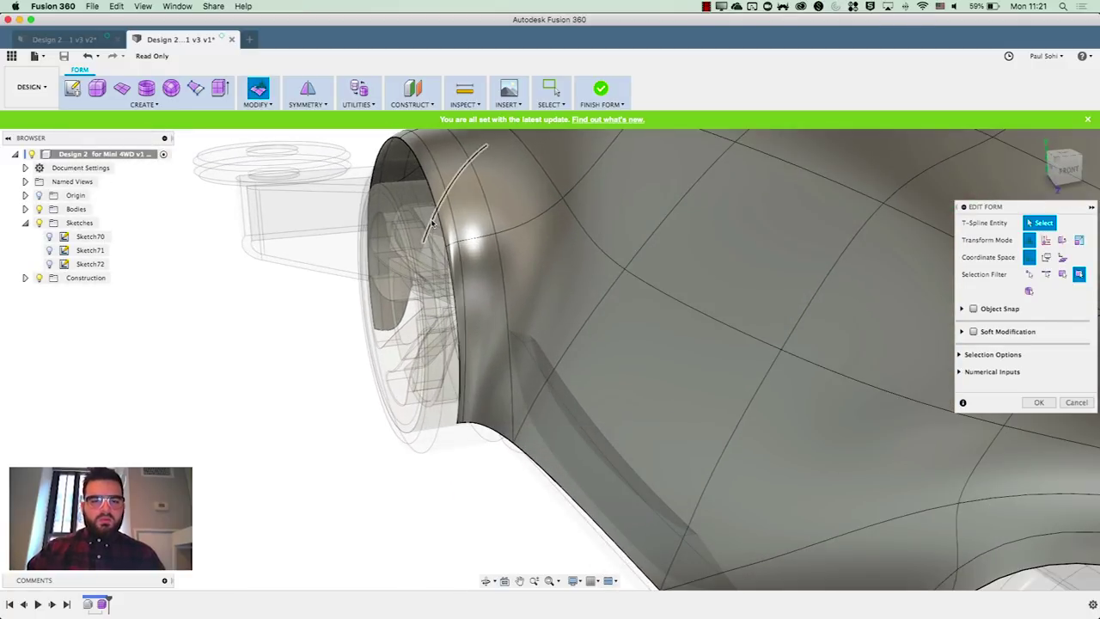
{"action": "scroll", "coordinate": [448, 260], "scroll_direction": "up", "scroll_amount": 4}
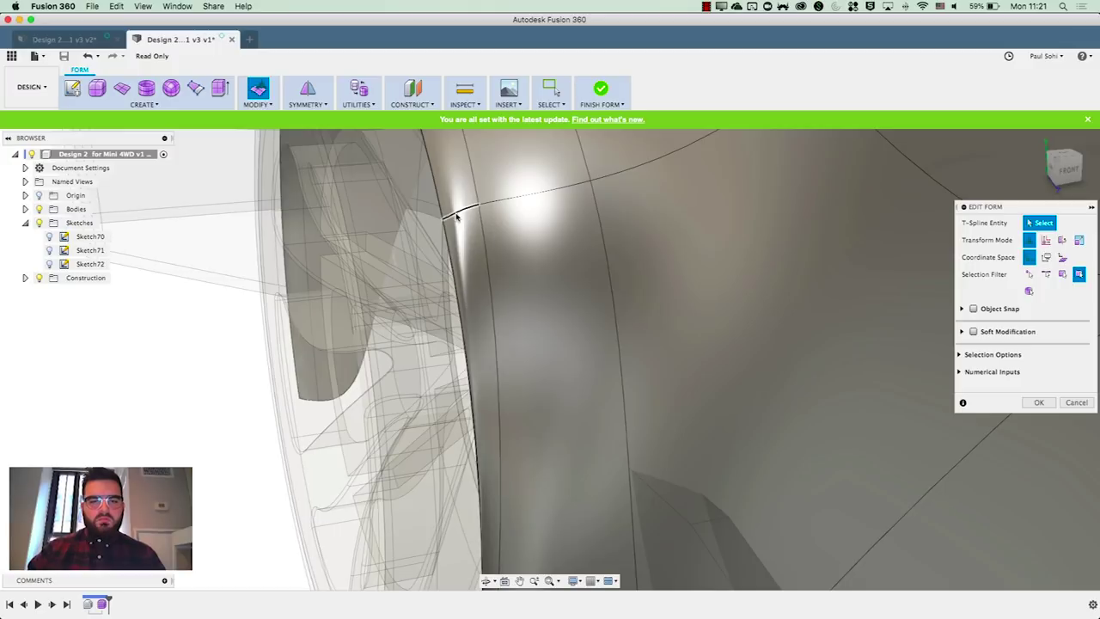
{"action": "scroll", "coordinate": [455, 250], "scroll_direction": "down", "scroll_amount": 3}
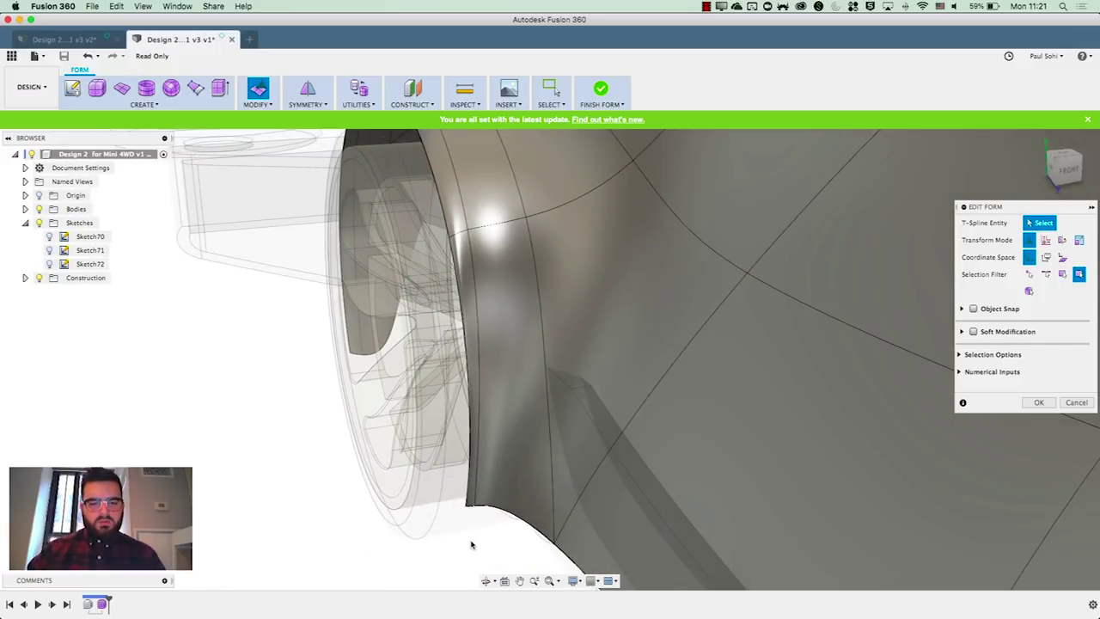
{"action": "middle_click_drag", "start_coordinate": [497, 547], "coordinate": [571, 436], "text": "shift"}
{"action": "scroll", "coordinate": [479, 483], "scroll_direction": "up", "scroll_amount": 3}
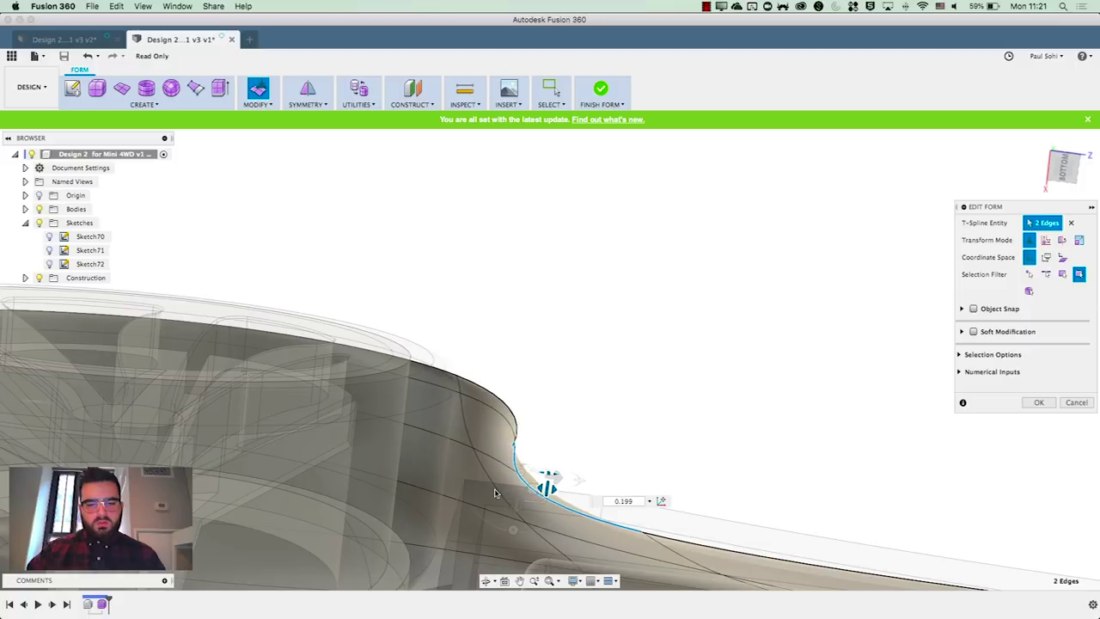
{"action": "middle_click_drag", "start_coordinate": [661, 376], "coordinate": [547, 582], "text": "shift"}
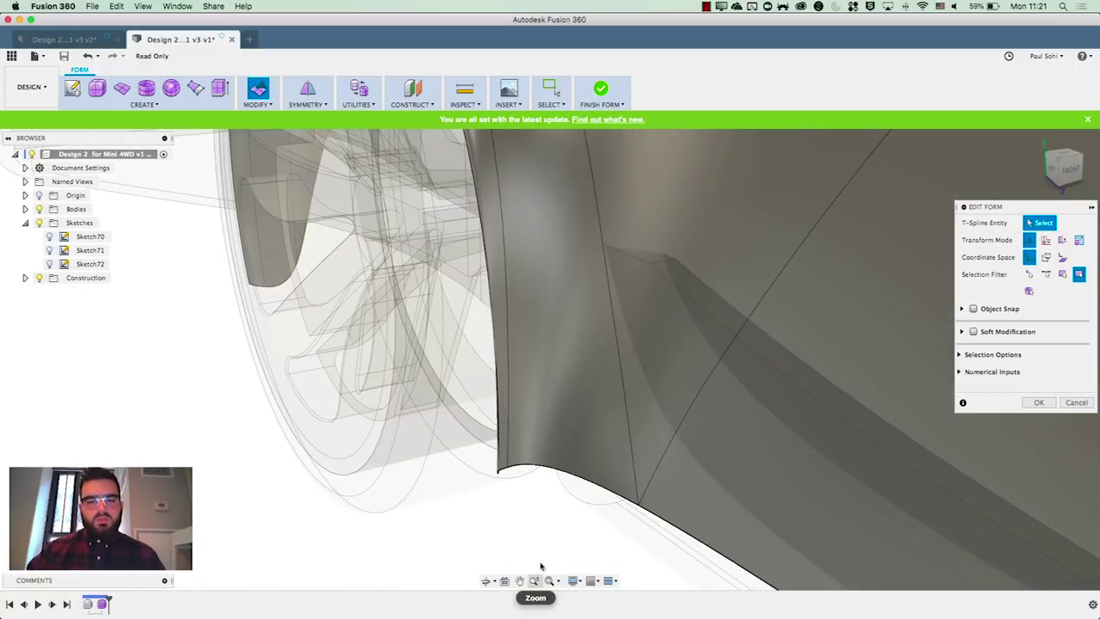
Try to finish the form, and move the dialog clear of the rear wheel arch's lower corner
{"action": "middle_click_drag", "start_coordinate": [516, 519], "coordinate": [526, 497], "text": "shift"}
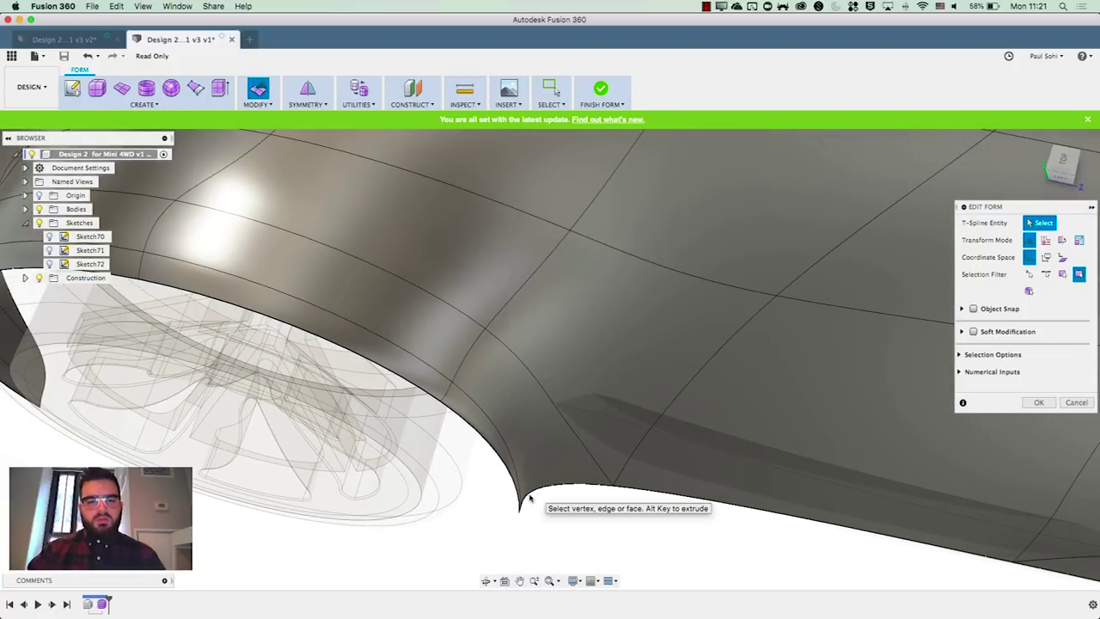
{"action": "middle_click_drag", "start_coordinate": [497, 446], "coordinate": [623, 112], "text": "shift"}
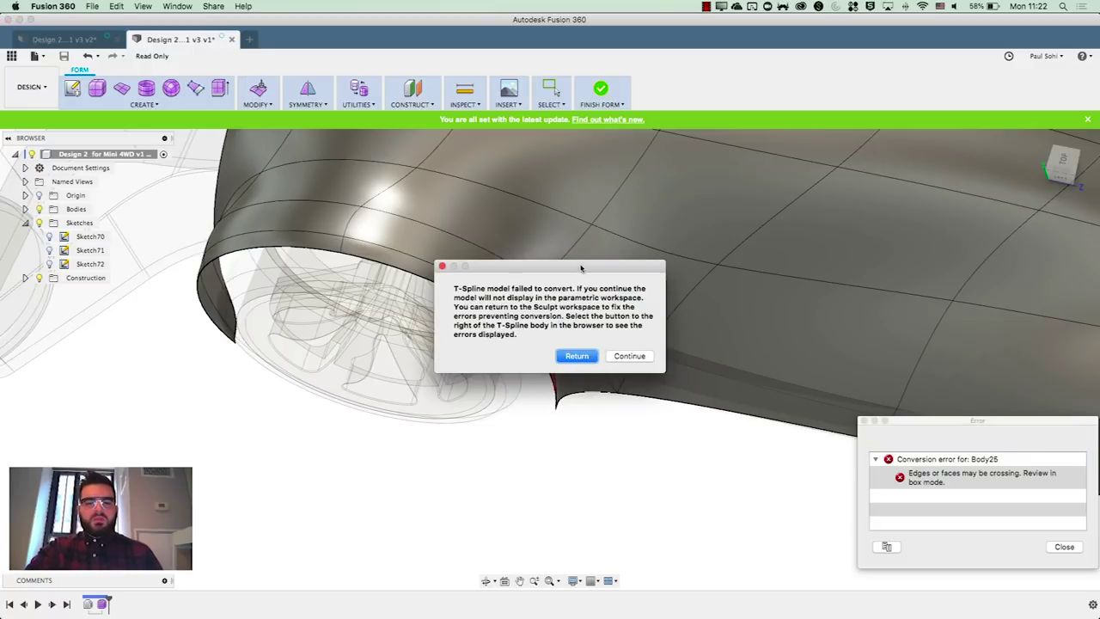
{"action": "left_click_drag", "start_coordinate": [581, 268], "coordinate": [335, 250]}
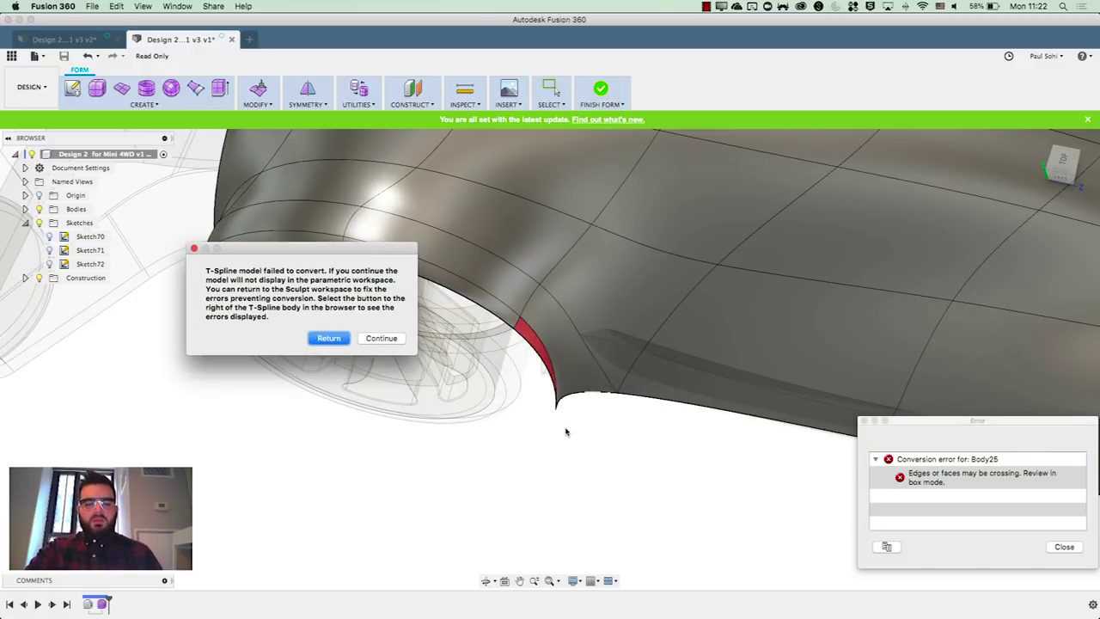
Return to the form and delete the edge loop just inboard of the rear wheel arch's rim, next to the highlighted error face
{"action": "left_click", "coordinate": [330, 338]}
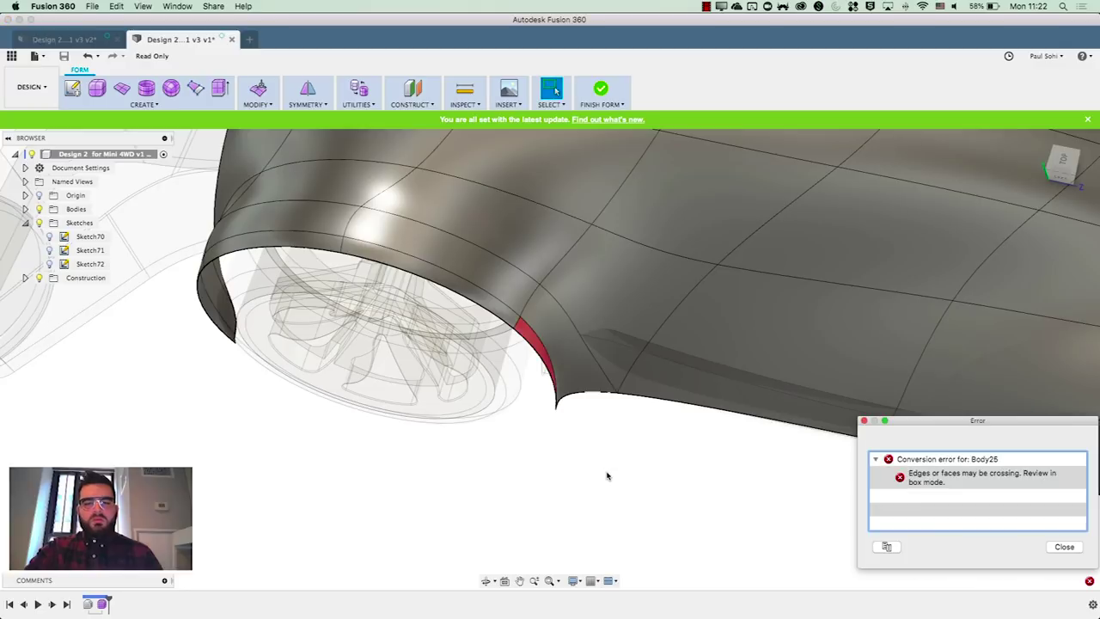
{"action": "middle_click_drag", "start_coordinate": [599, 447], "coordinate": [678, 439], "text": "shift"}
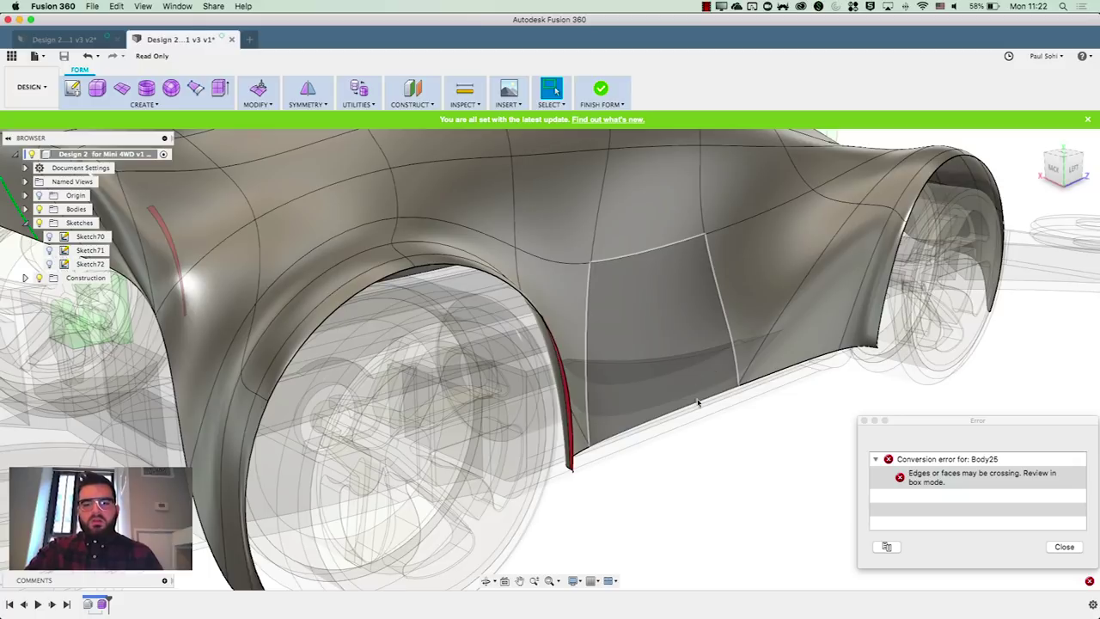
{"action": "middle_click_drag", "start_coordinate": [787, 452], "coordinate": [687, 338], "text": "shift"}
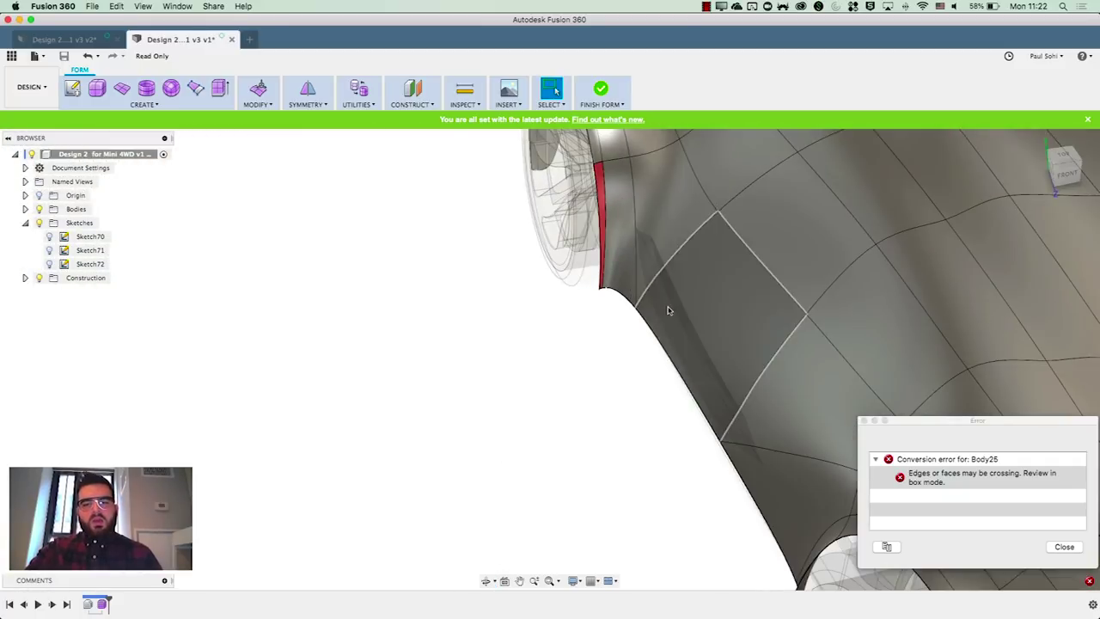
{"action": "middle_click_drag", "start_coordinate": [618, 420], "coordinate": [595, 411], "text": "shift"}
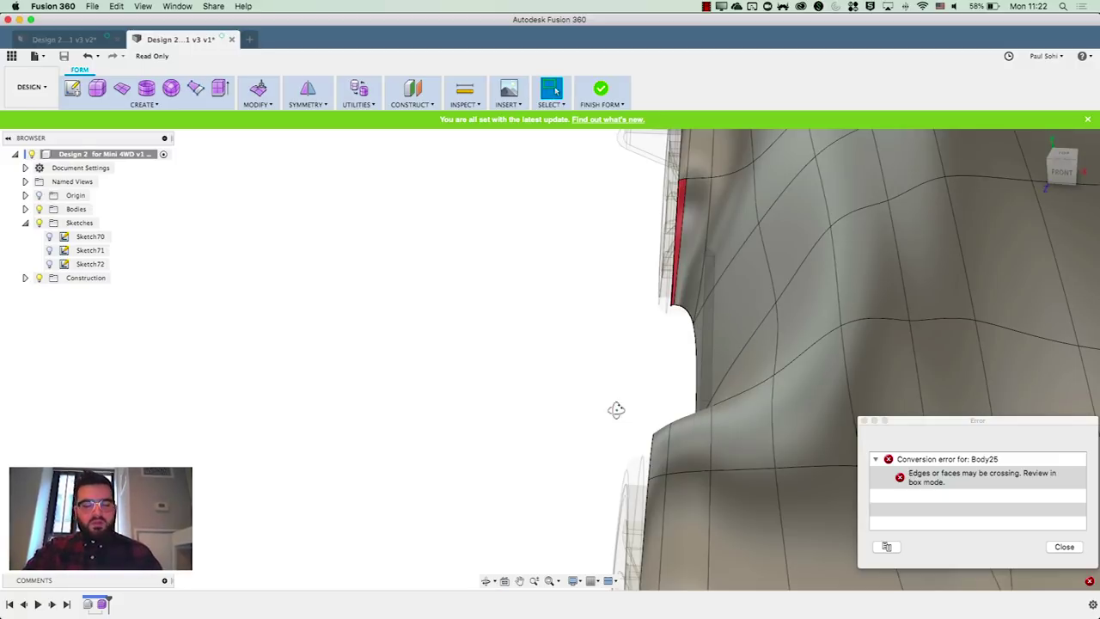
{"action": "scroll", "coordinate": [616, 416], "scroll_direction": "down", "scroll_amount": 5}
{"action": "middle_click_drag", "start_coordinate": [656, 422], "coordinate": [348, 260], "text": "shift"}
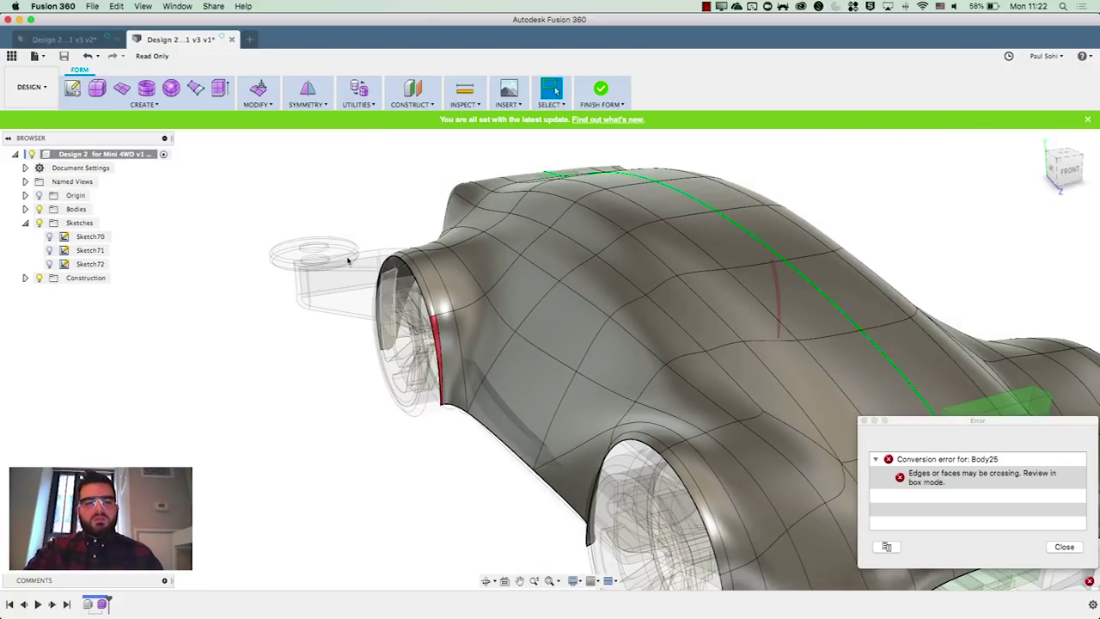
{"action": "scroll", "coordinate": [348, 260], "scroll_direction": "up", "scroll_amount": 4}
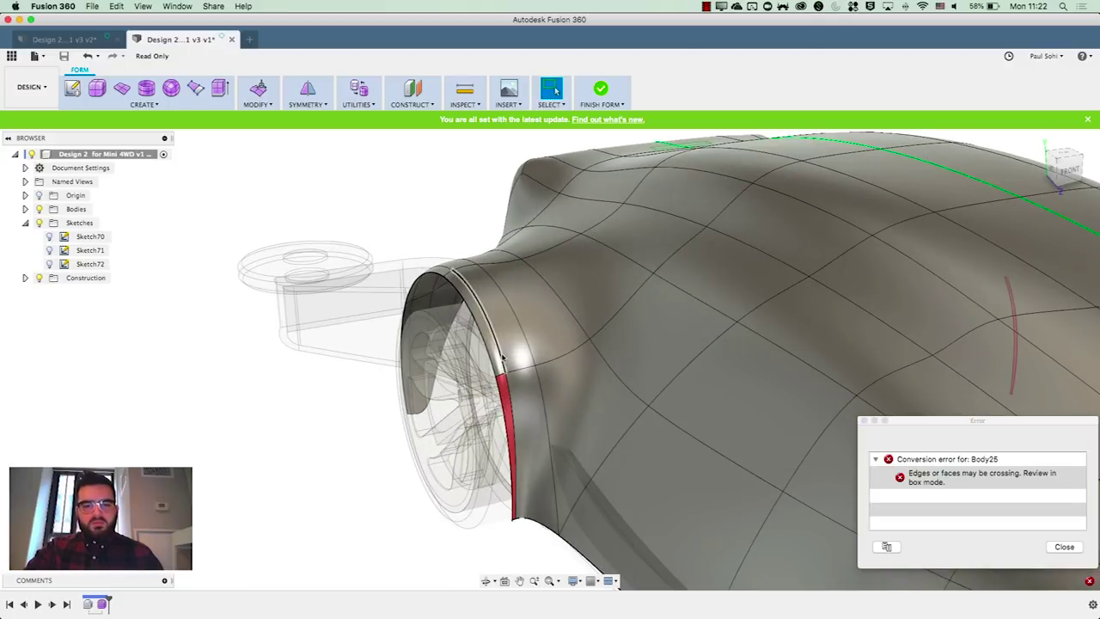
{"action": "double_click", "coordinate": [529, 353]}
{"action": "key", "text": "Delete"}
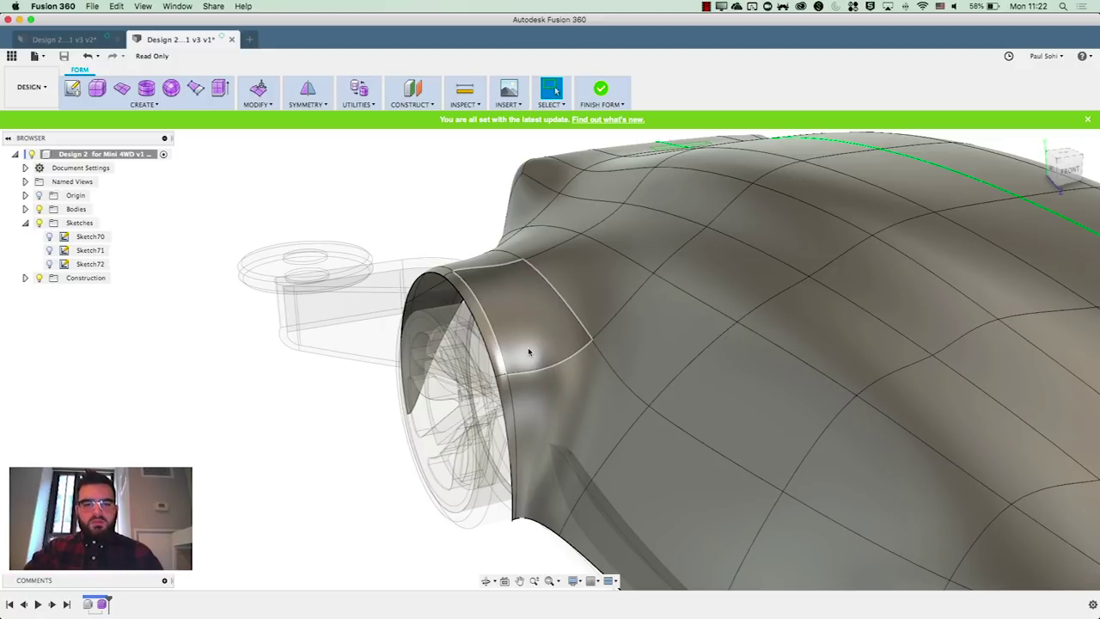
Slide the 4-edge loop beside the rear wheel arch's rim to slide location 0.70
{"action": "scroll", "coordinate": [432, 310], "scroll_direction": "down", "scroll_amount": 5}
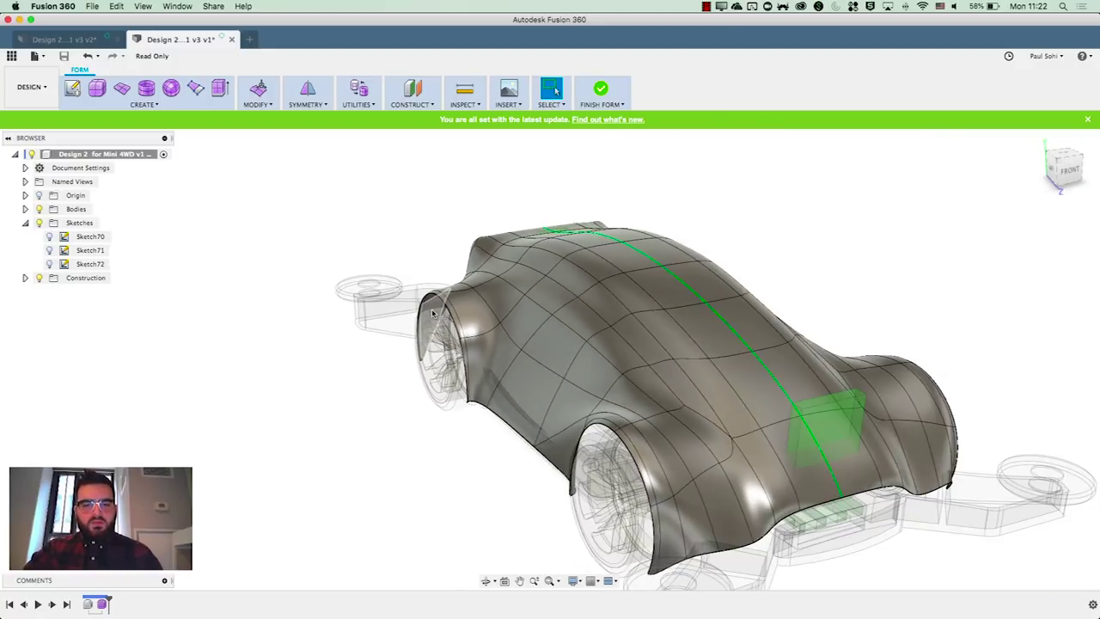
{"action": "scroll", "coordinate": [325, 387], "scroll_direction": "up", "scroll_amount": 5}
{"action": "middle_click_drag", "start_coordinate": [303, 429], "coordinate": [331, 434], "text": "shift"}
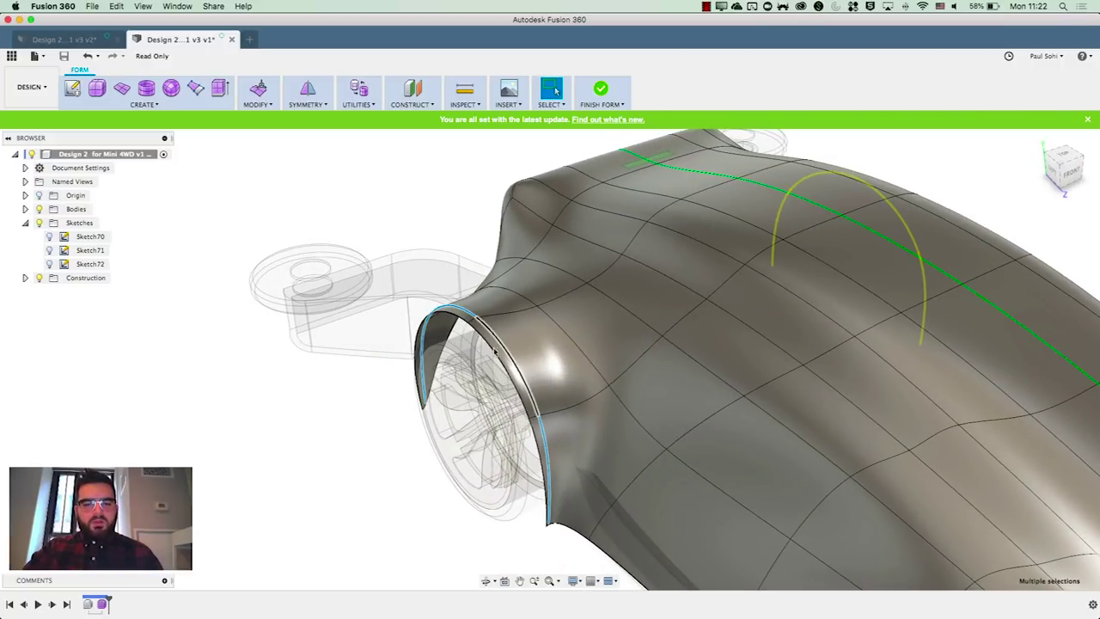
{"action": "left_click", "coordinate": [264, 106]}
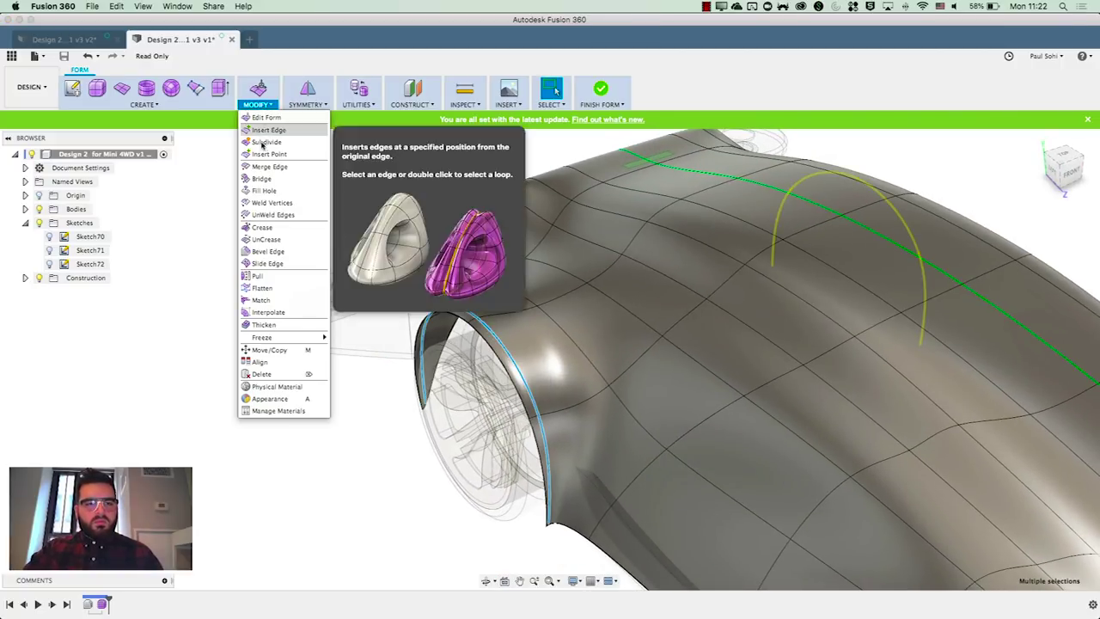
{"action": "left_click", "coordinate": [266, 264]}
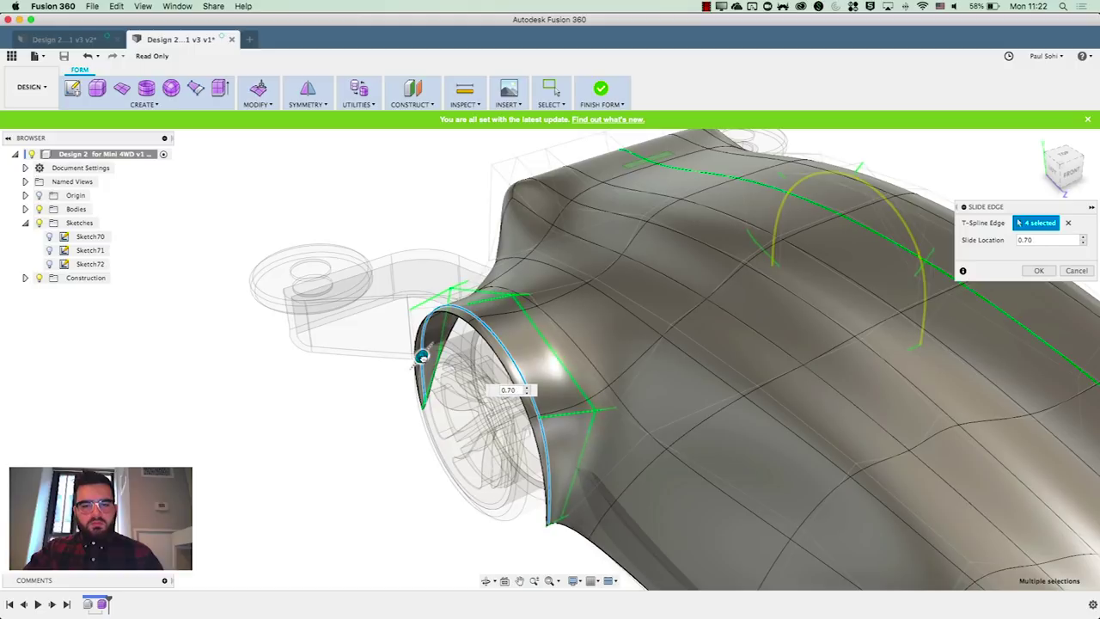
{"action": "left_click", "coordinate": [1050, 272]}
Reshape the short bottom edge at the rearmost lower corner of the rear wheel arch with Edit Form
{"action": "middle_click_drag", "start_coordinate": [324, 443], "coordinate": [356, 418], "text": "shift"}
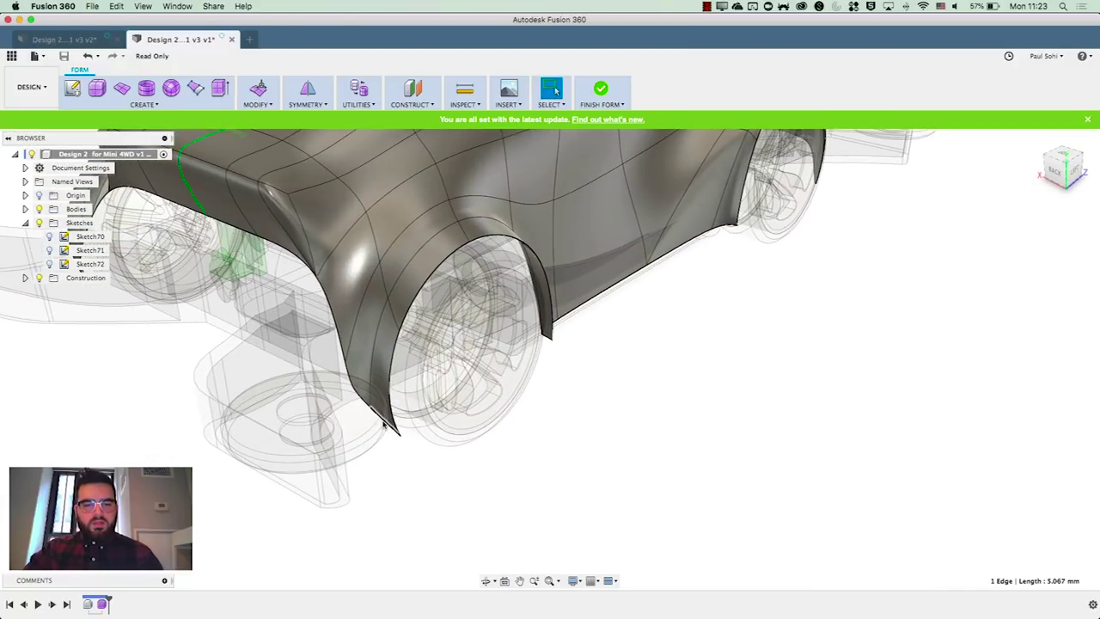
{"action": "left_click", "coordinate": [253, 90]}
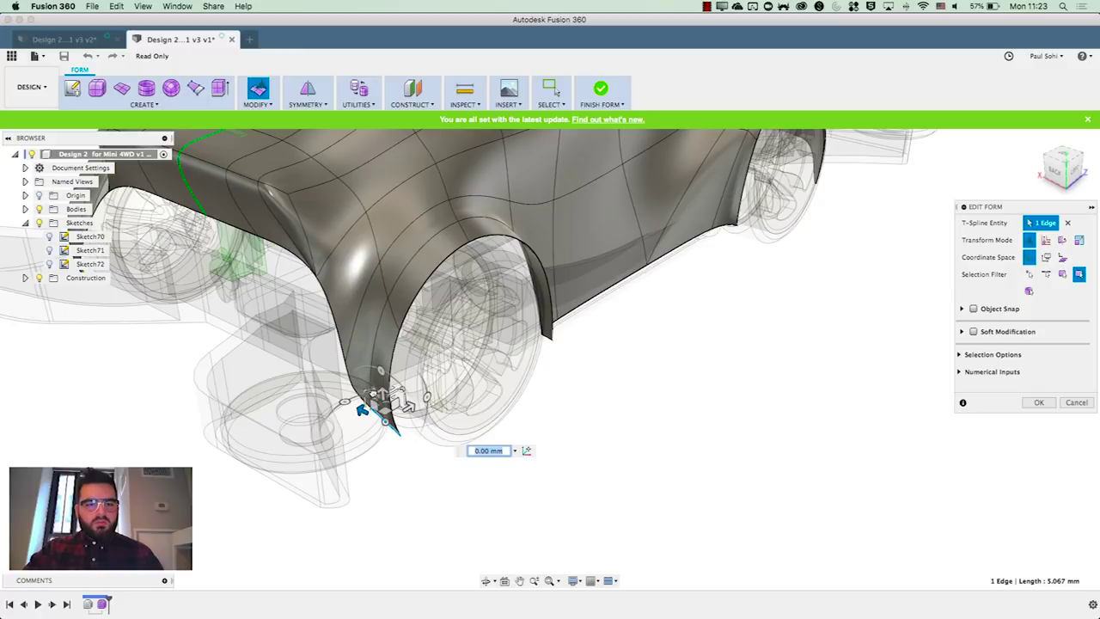
{"action": "middle_click_drag", "start_coordinate": [450, 487], "coordinate": [356, 479], "text": "shift"}
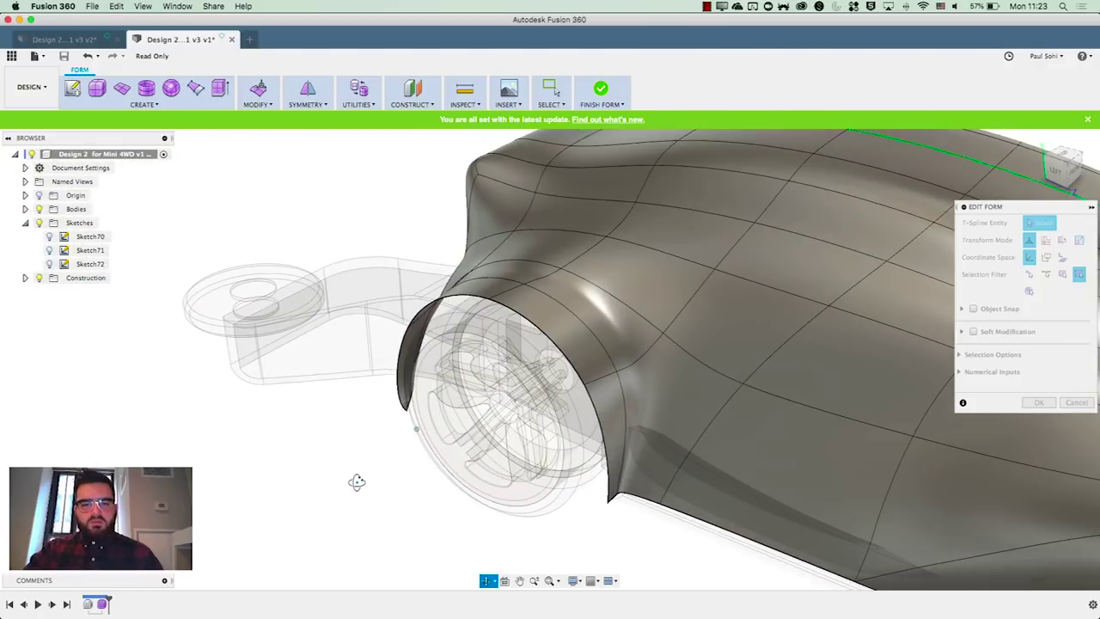
{"action": "left_click", "coordinate": [1040, 403]}
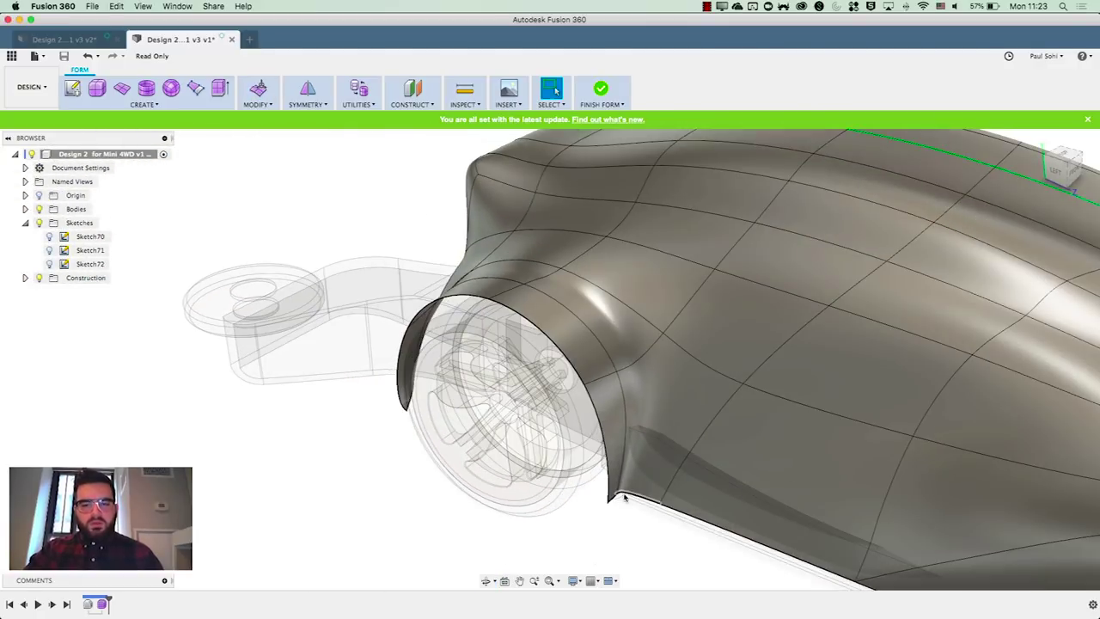
Remove the kinked corner vertices at both lower ends of the rear wheel arch
{"action": "middle_click_drag", "start_coordinate": [563, 527], "coordinate": [597, 545], "text": "shift"}
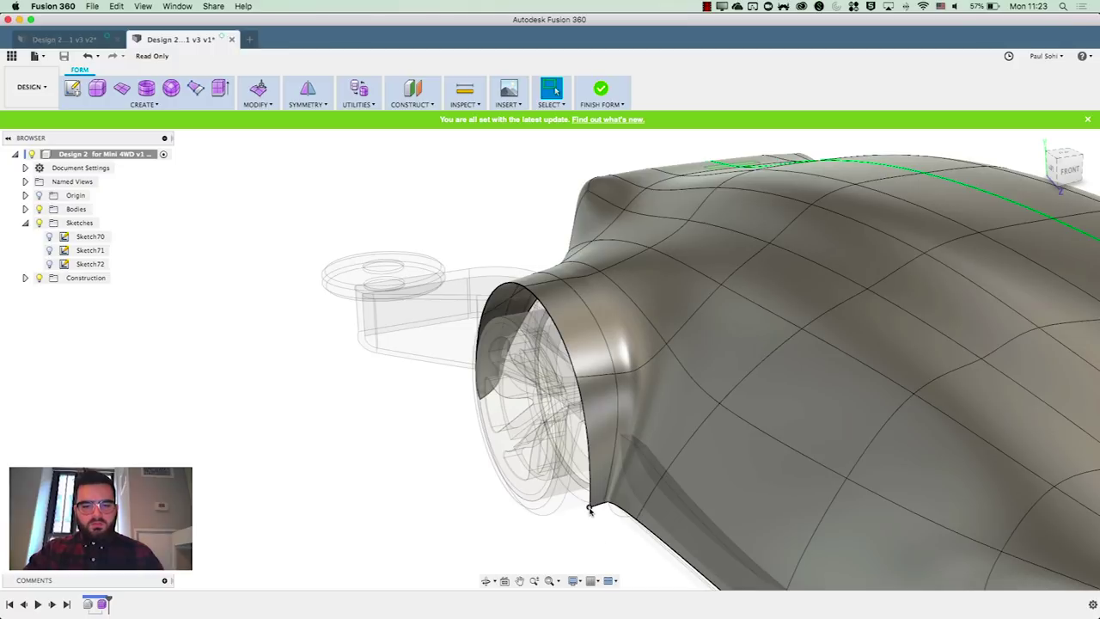
{"action": "key", "text": "cmd+z"}
{"action": "middle_click_drag", "start_coordinate": [379, 442], "coordinate": [520, 445], "text": "shift"}
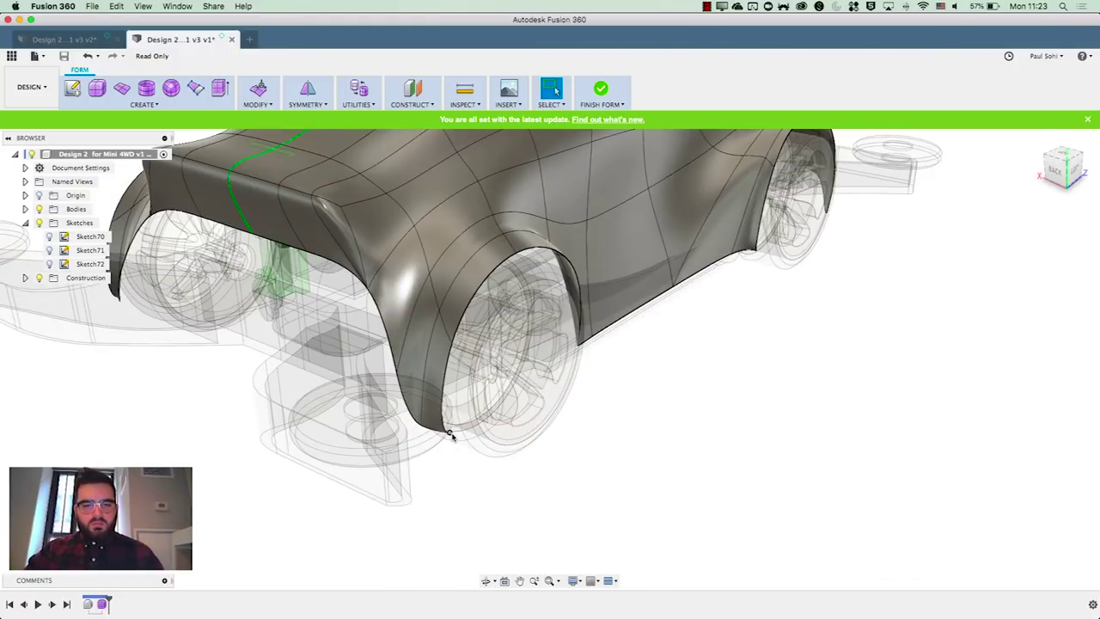
{"action": "key", "text": "cmd+z"}
Rotate the 4 faces along the rear wheel arch's rim by 5 degrees in the front view
{"action": "middle_click_drag", "start_coordinate": [601, 448], "coordinate": [582, 381], "text": "shift"}
{"action": "double_click", "coordinate": [576, 378]}
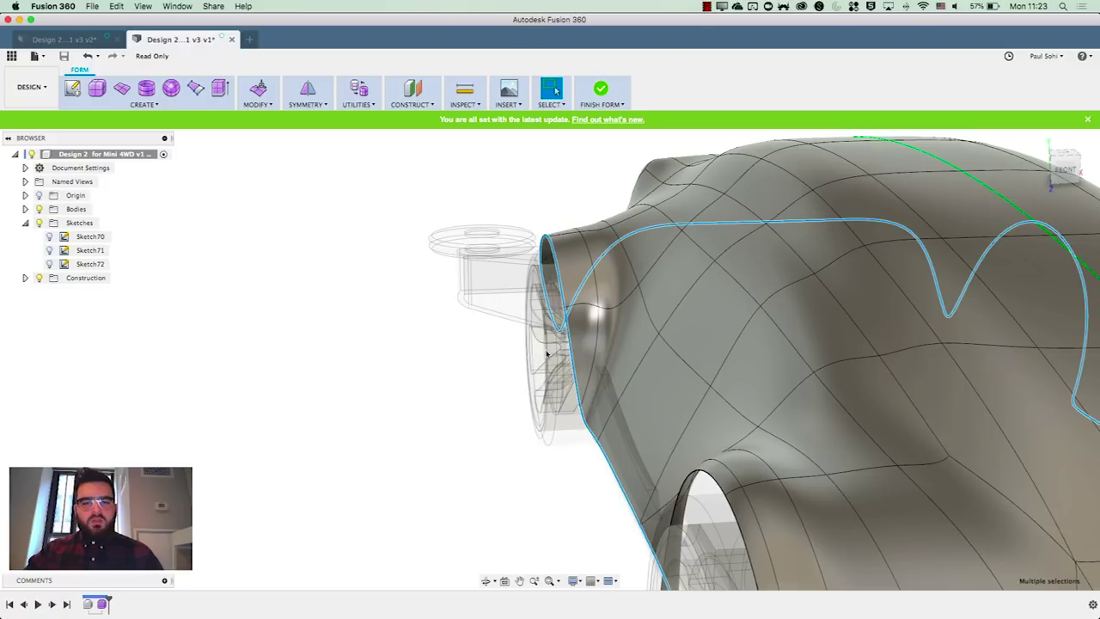
{"action": "left_click", "coordinate": [402, 327]}
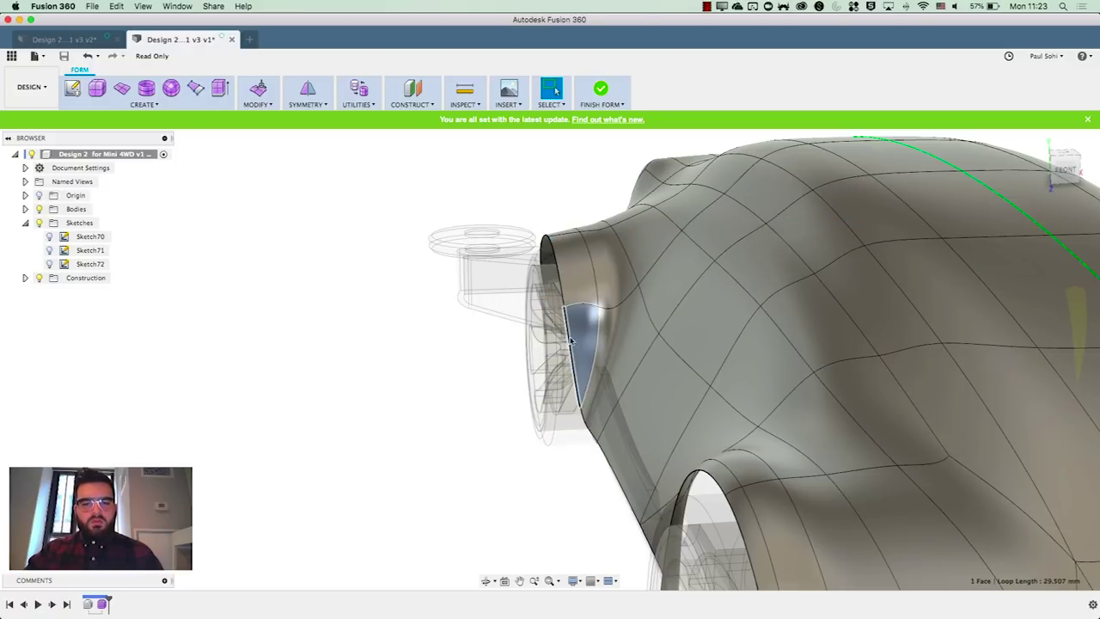
{"action": "middle_click_drag", "start_coordinate": [315, 333], "coordinate": [471, 330], "text": "shift"}
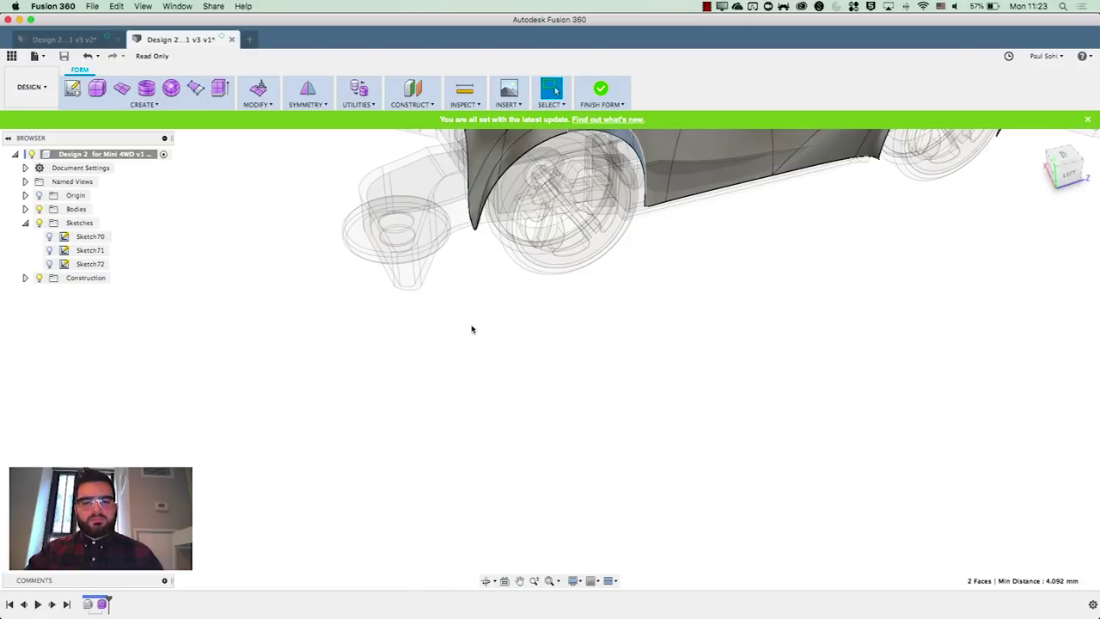
{"action": "middle_click_drag", "start_coordinate": [519, 201], "coordinate": [535, 362], "text": "shift"}
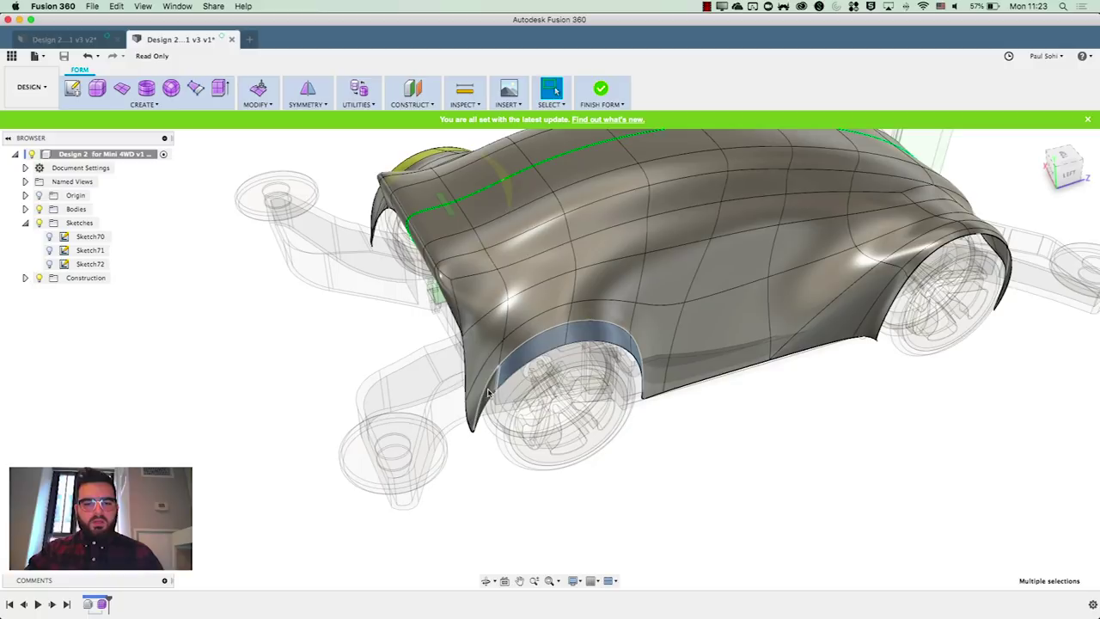
{"action": "left_click", "coordinate": [249, 89]}
{"action": "left_click", "coordinate": [1073, 182]}
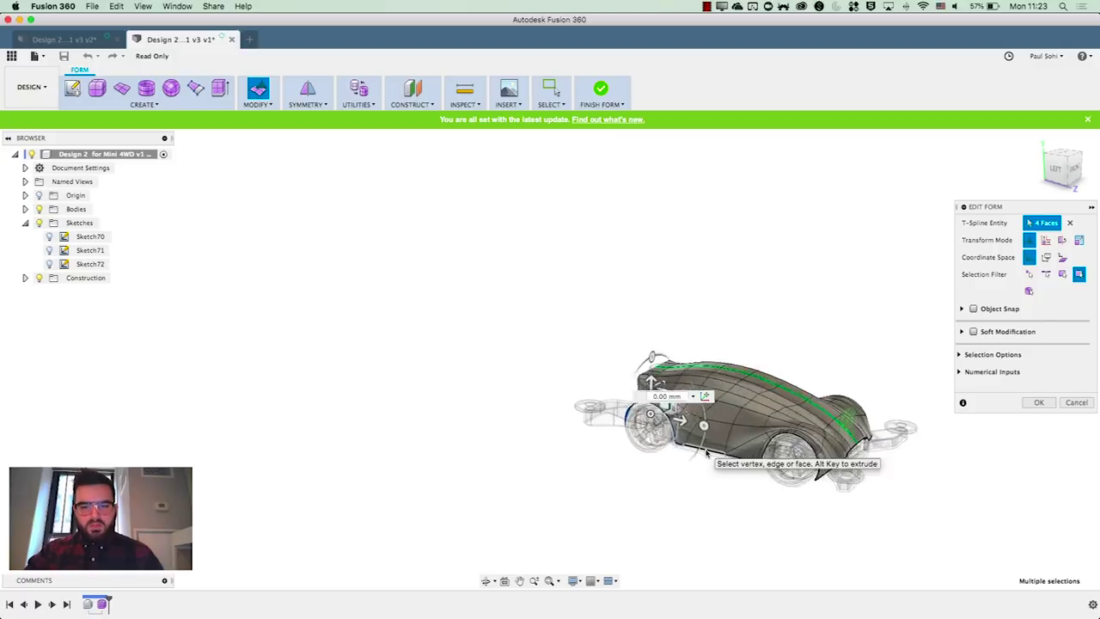
{"action": "scroll", "coordinate": [706, 453], "scroll_direction": "up", "scroll_amount": 5}
{"action": "left_click", "coordinate": [1077, 175]}
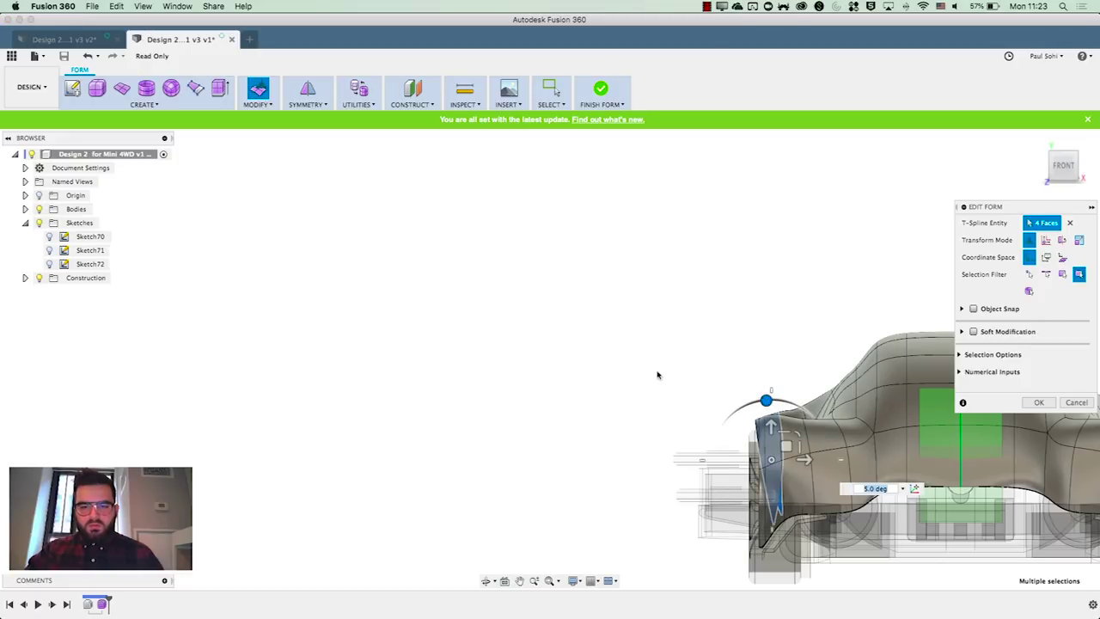
{"action": "middle_click_drag", "start_coordinate": [594, 369], "coordinate": [769, 399], "text": "shift"}
{"action": "middle_click_drag", "start_coordinate": [891, 413], "coordinate": [758, 398], "text": "shift"}
Select the 4-edge loop running over the front wheel arch and confirm the form edit
{"action": "scroll", "coordinate": [768, 499], "scroll_direction": "up", "scroll_amount": 4}
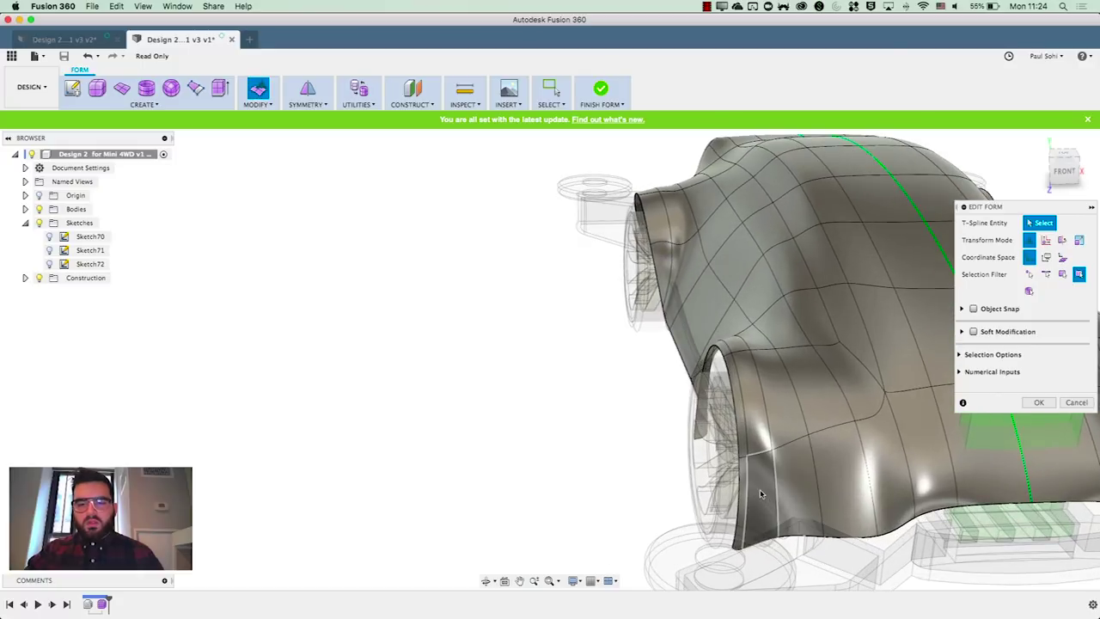
{"action": "double_click", "coordinate": [751, 487]}
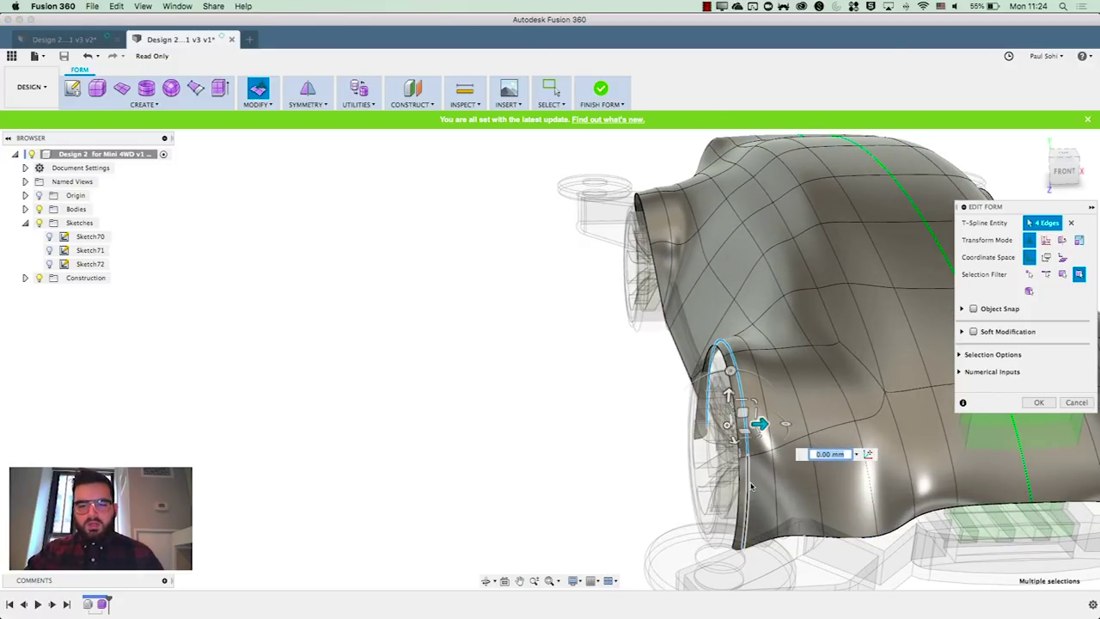
{"action": "middle_click_drag", "start_coordinate": [578, 458], "coordinate": [469, 481], "text": "shift"}
{"action": "left_click", "coordinate": [467, 479]}
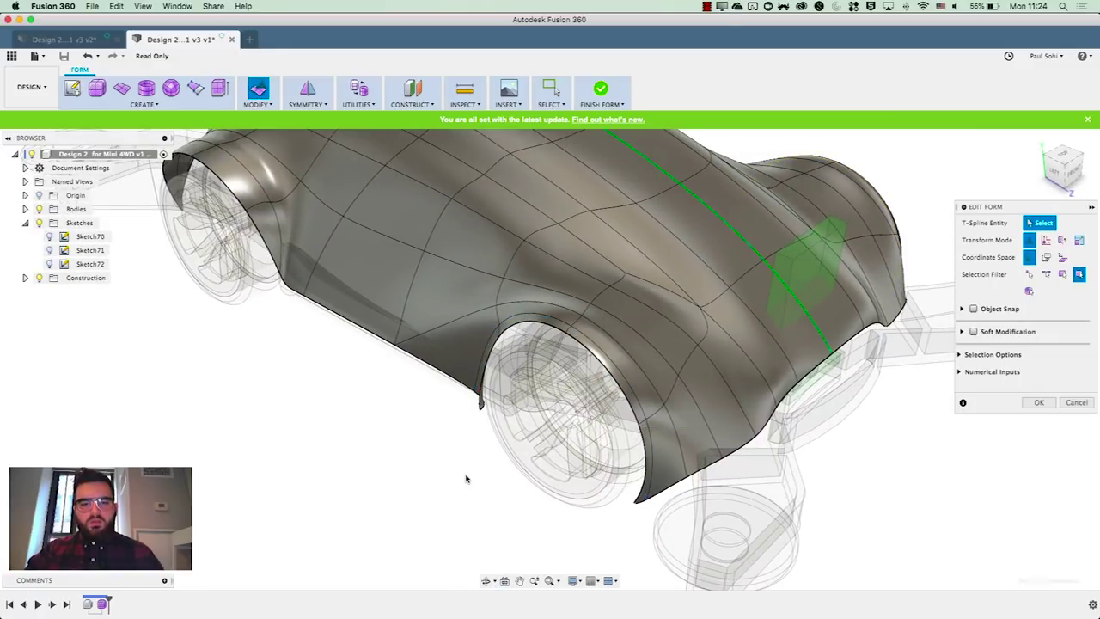
{"action": "double_click", "coordinate": [657, 439]}
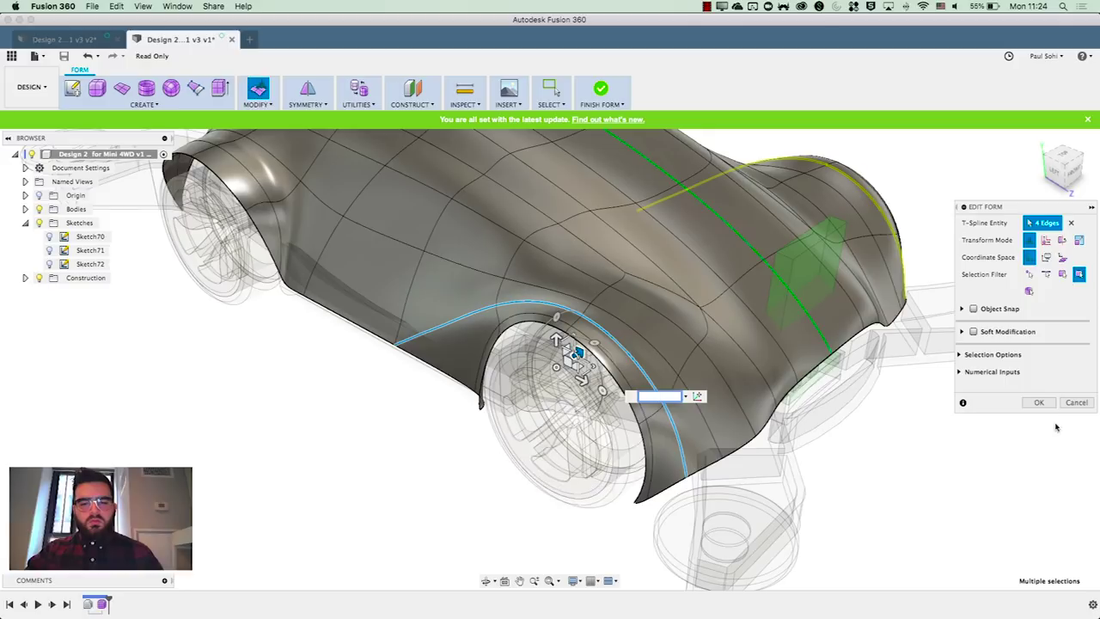
{"action": "left_click", "coordinate": [1040, 402]}
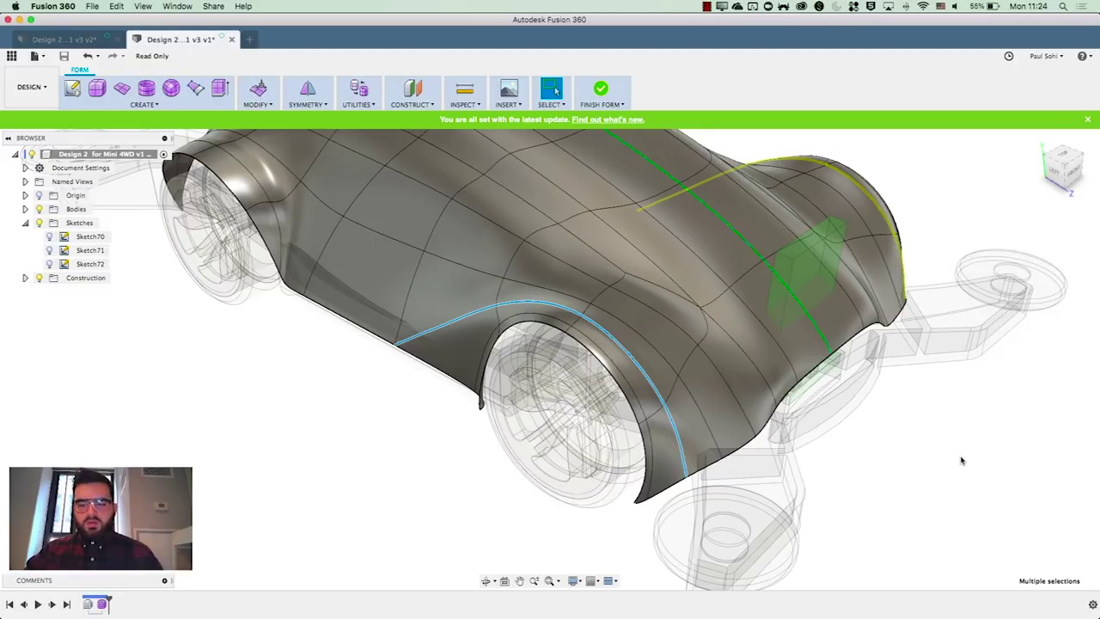
{"action": "left_click", "coordinate": [962, 460]}
Remove the corner vertices at both lower ends of the front wheel arch
{"action": "middle_click_drag", "start_coordinate": [1002, 476], "coordinate": [1071, 458], "text": "shift"}
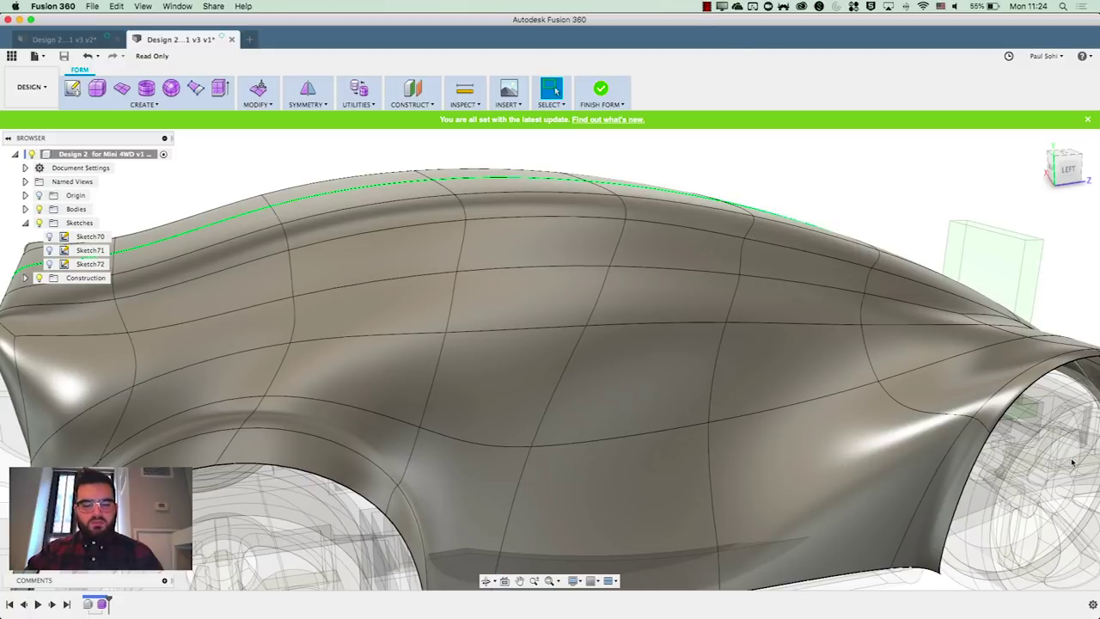
{"action": "scroll", "coordinate": [791, 458], "scroll_direction": "down", "scroll_amount": 5}
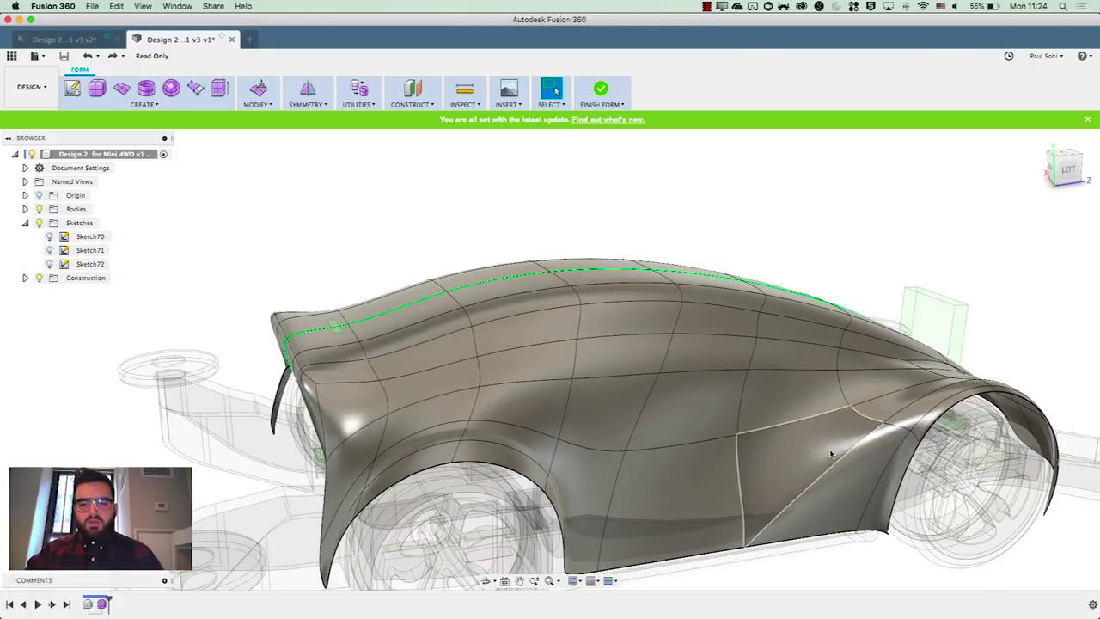
{"action": "middle_click_drag", "start_coordinate": [1033, 518], "coordinate": [746, 493], "text": "shift"}
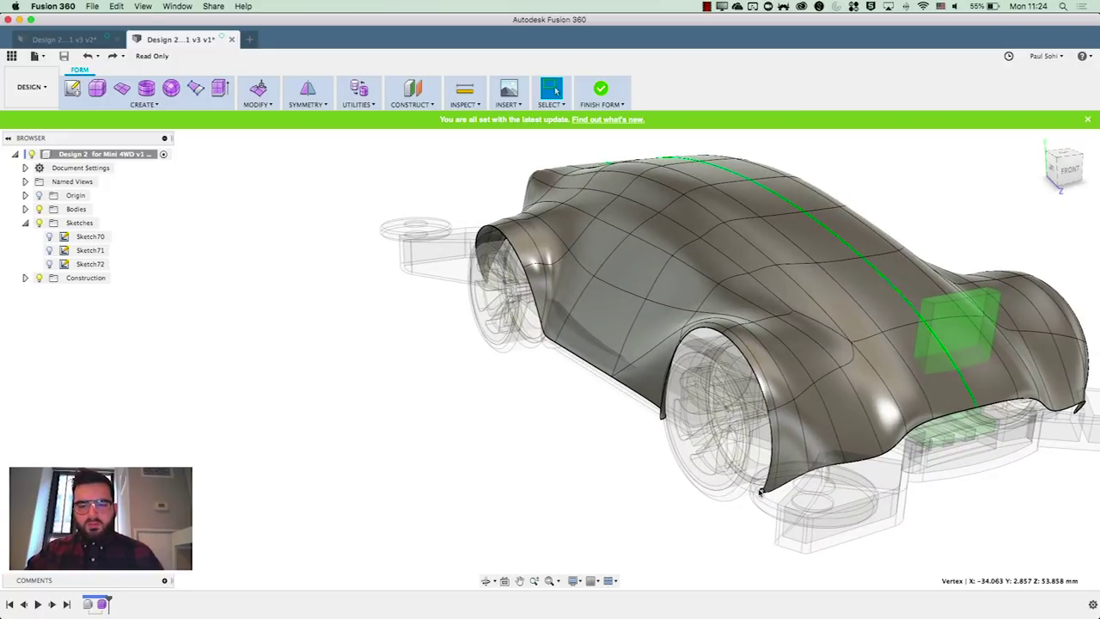
{"action": "key", "text": "super+z"}
{"action": "middle_click_drag", "start_coordinate": [625, 482], "coordinate": [890, 490], "text": "shift"}
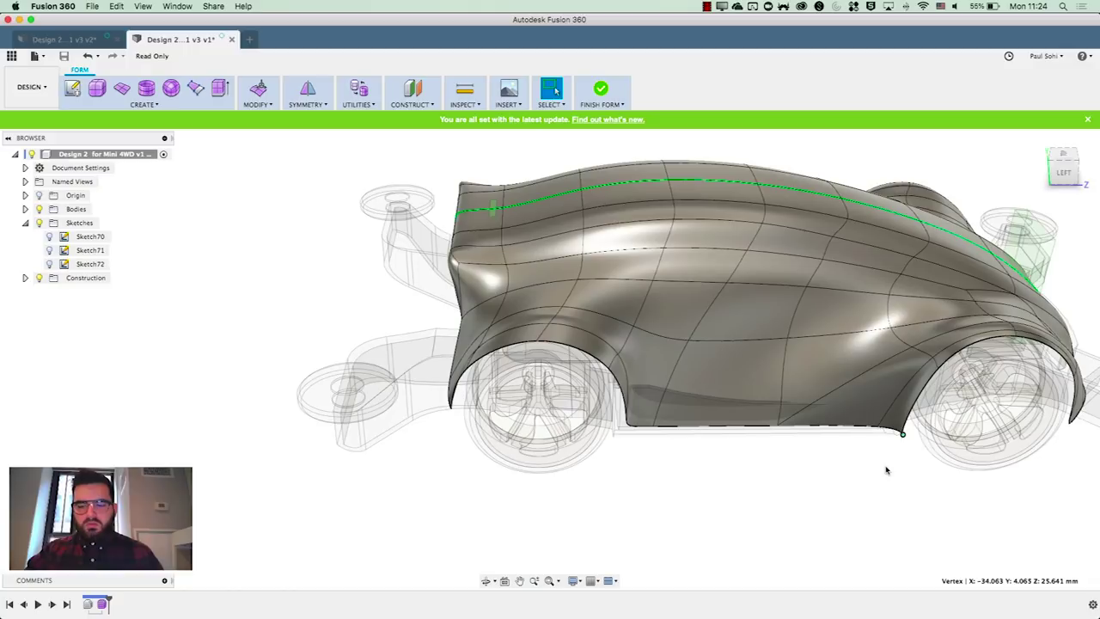
{"action": "key", "text": "super+z"}
Slide the 4-edge loop over the front wheel arch with Slide Edge at a location of 0.50
{"action": "middle_click_drag", "start_coordinate": [949, 488], "coordinate": [559, 451], "text": "shift"}
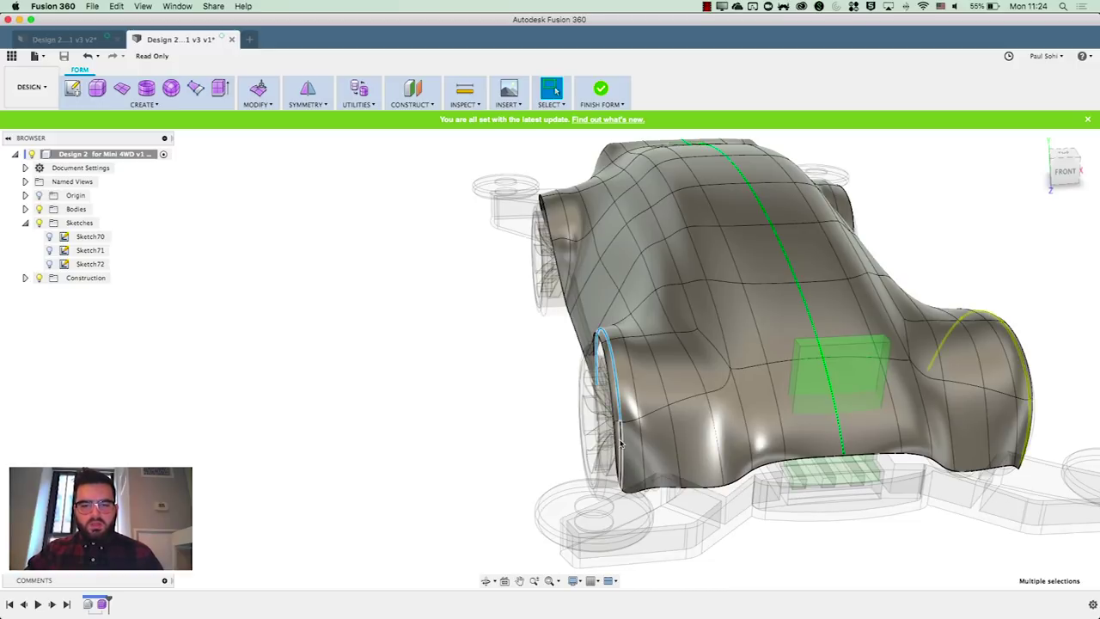
{"action": "left_click", "coordinate": [255, 105]}
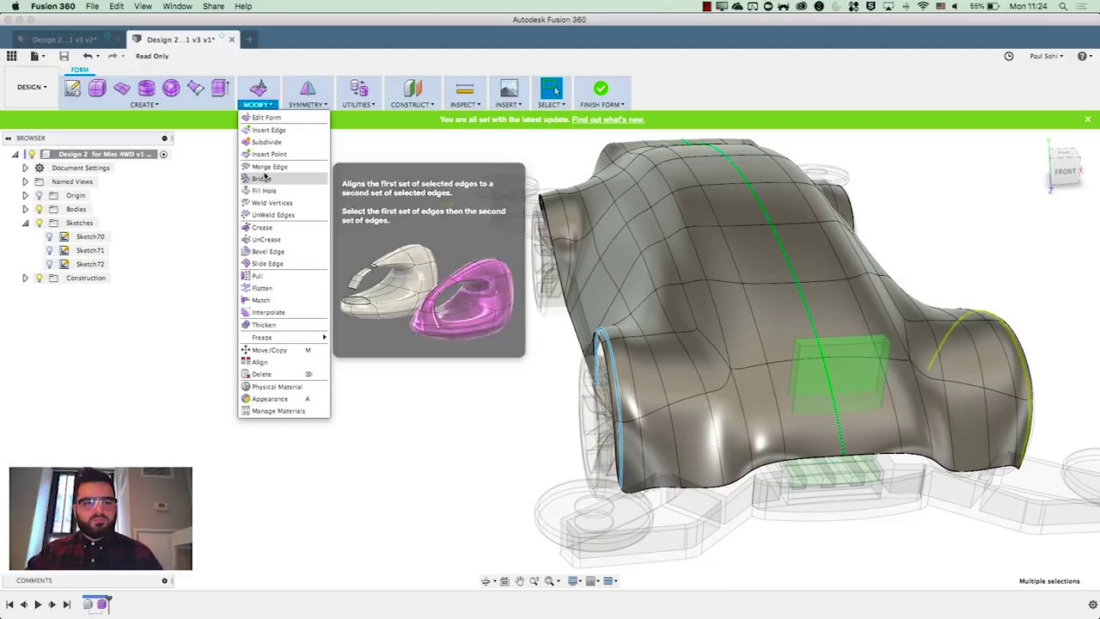
{"action": "left_click", "coordinate": [267, 264]}
{"action": "scroll", "coordinate": [590, 351], "scroll_direction": "up", "scroll_amount": 3}
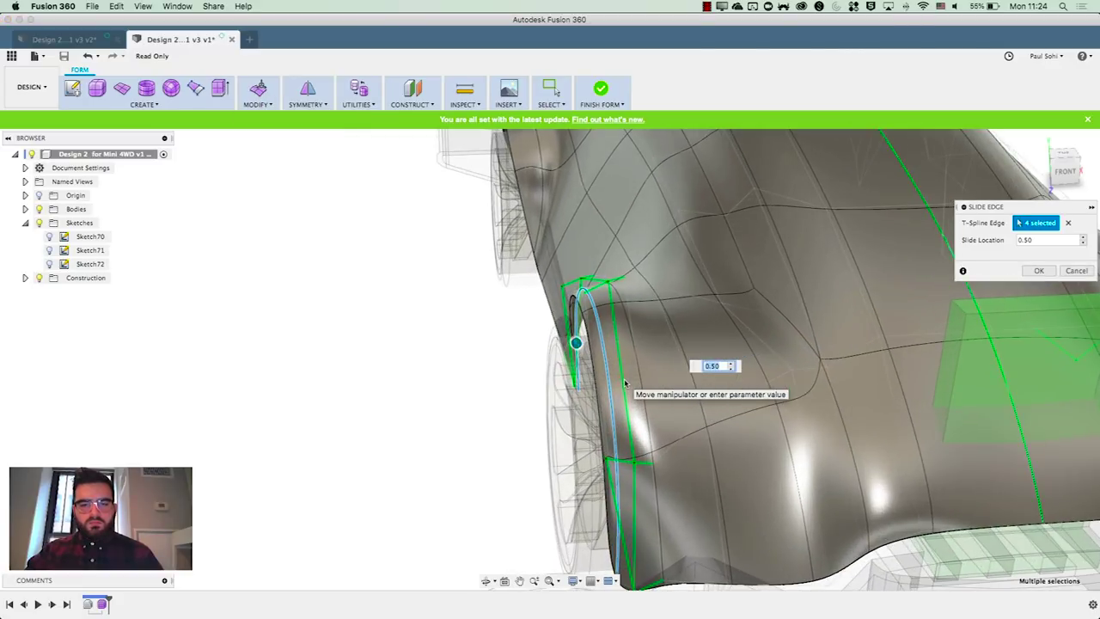
{"action": "scroll", "coordinate": [571, 269], "scroll_direction": "down", "scroll_amount": 2}
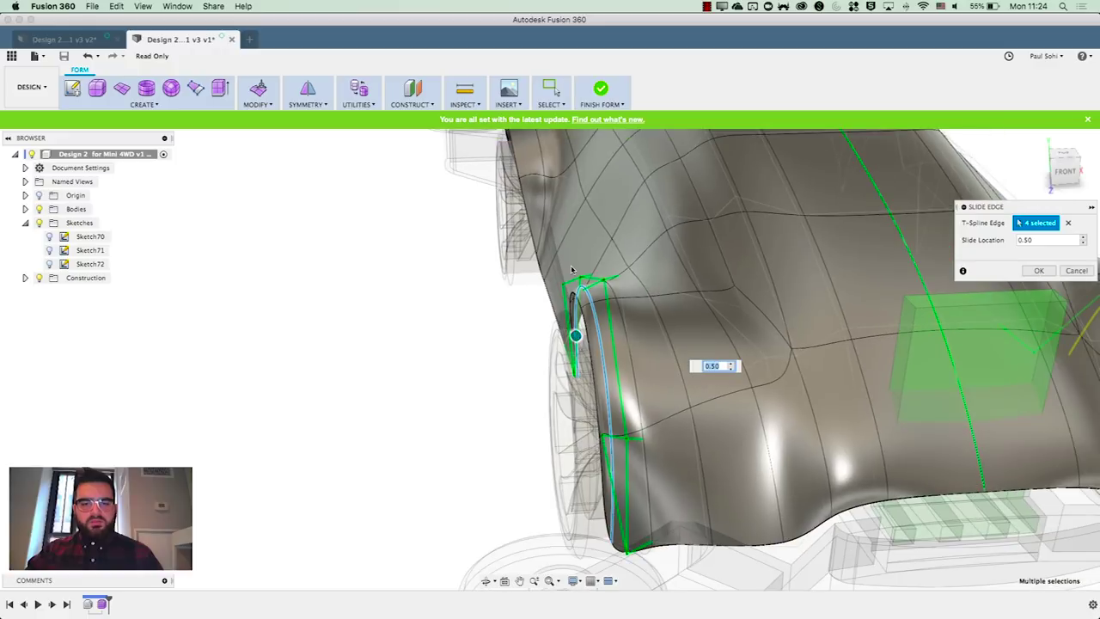
{"action": "left_click", "coordinate": [1042, 270]}
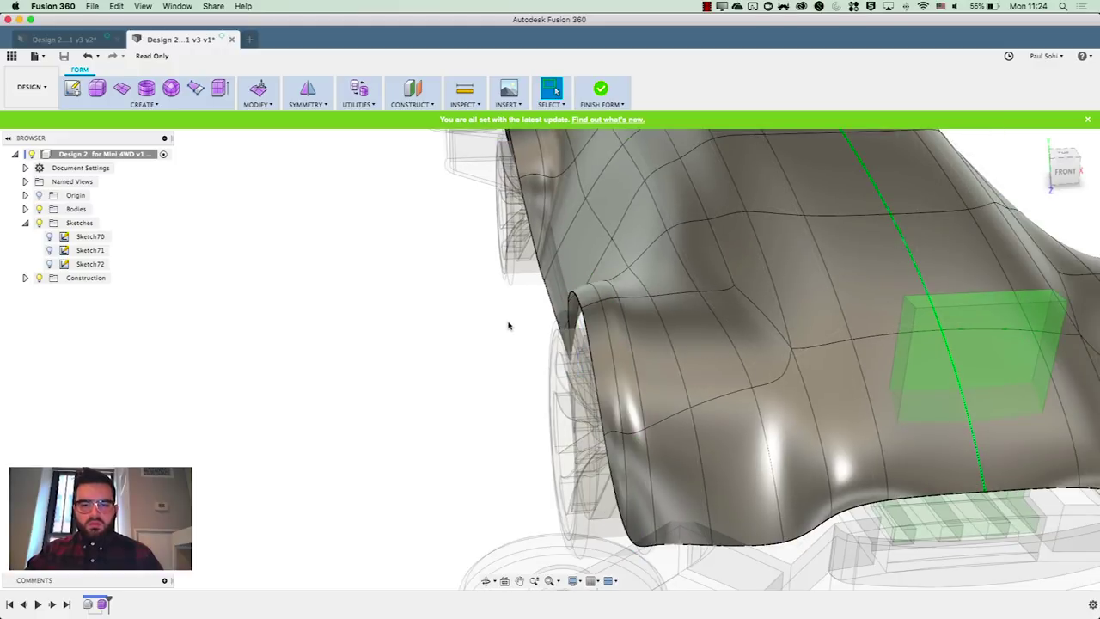
{"action": "scroll", "coordinate": [434, 297], "scroll_direction": "down", "scroll_amount": 2}
{"action": "left_click", "coordinate": [596, 438]}
{"action": "middle_click_drag", "start_coordinate": [462, 357], "coordinate": [584, 371], "text": "shift"}
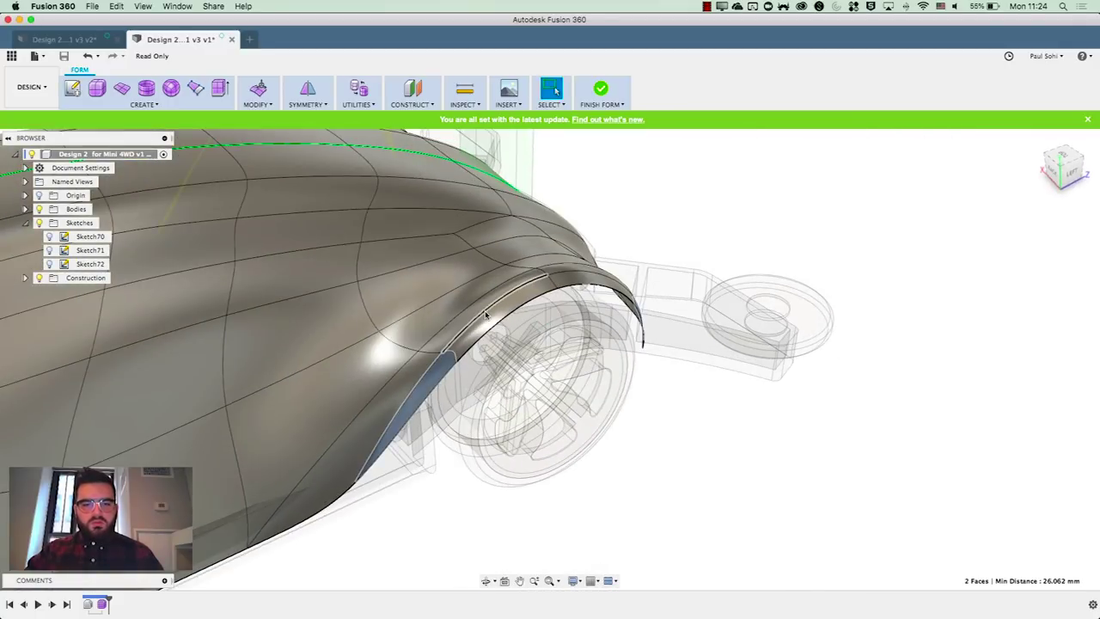
{"action": "left_click", "coordinate": [566, 284], "text": "shift"}
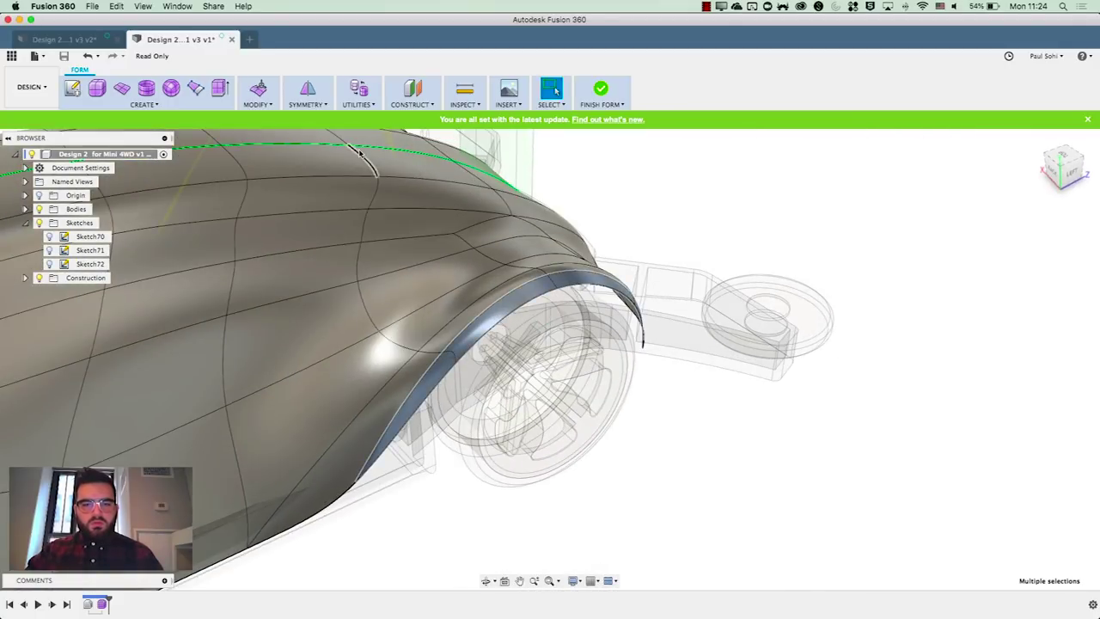
Rotate the 4 faces along the front wheel arch's rim by 5 degrees in the front view
{"action": "left_click", "coordinate": [260, 88]}
{"action": "left_click_drag", "start_coordinate": [1061, 165], "coordinate": [1049, 172]}
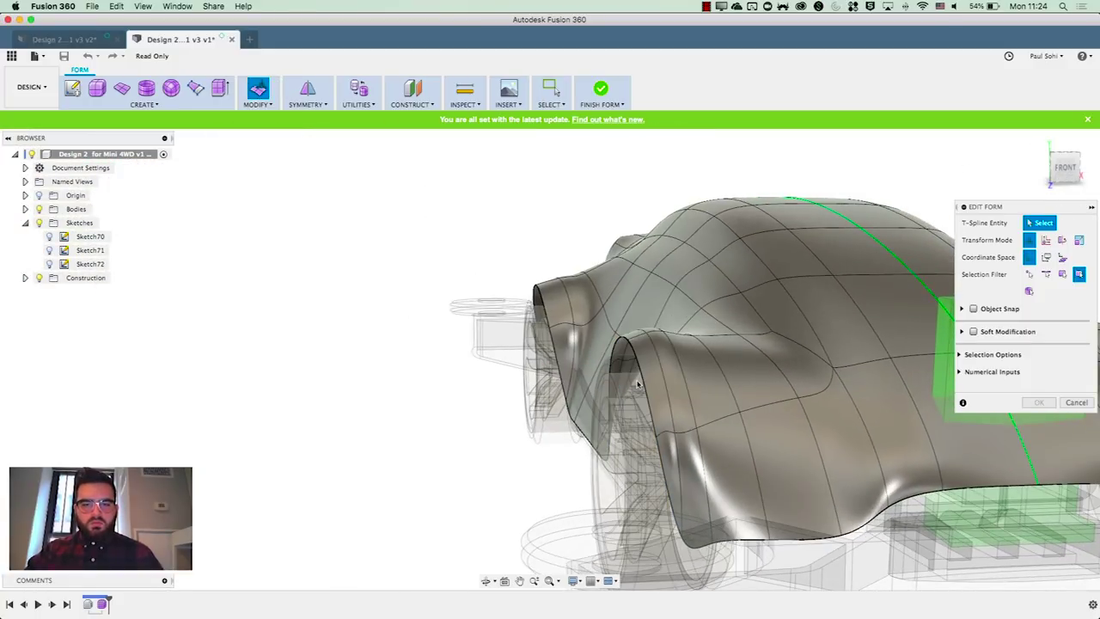
{"action": "left_click", "coordinate": [667, 453]}
{"action": "left_click", "coordinate": [658, 391], "text": "shift"}
{"action": "middle_click_drag", "start_coordinate": [658, 391], "coordinate": [646, 413], "text": "shift"}
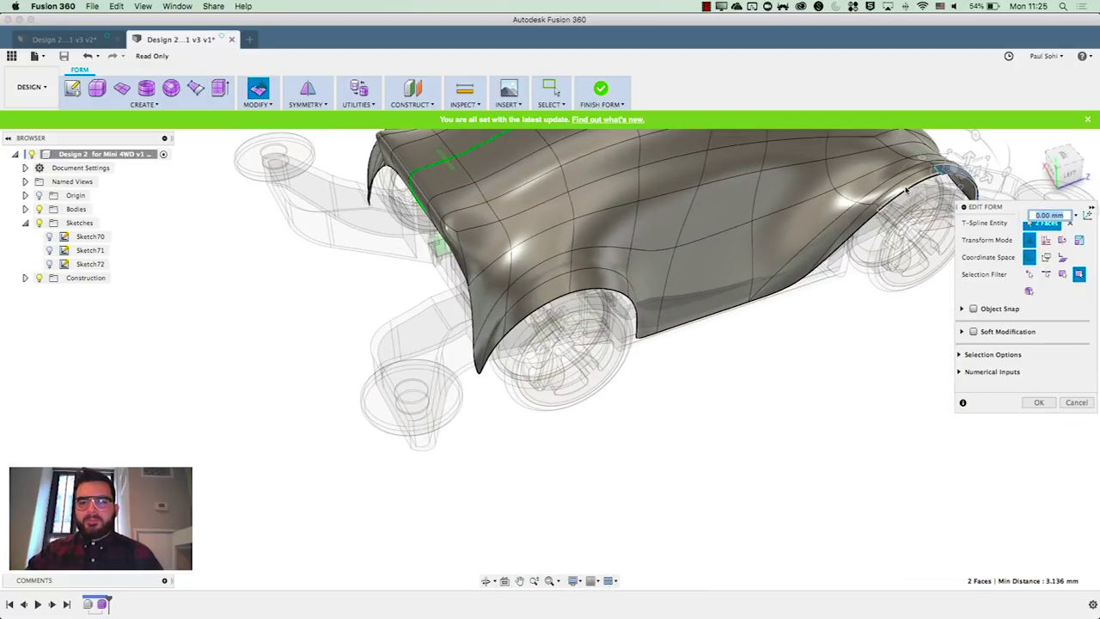
{"action": "left_click", "coordinate": [877, 211], "text": "shift"}
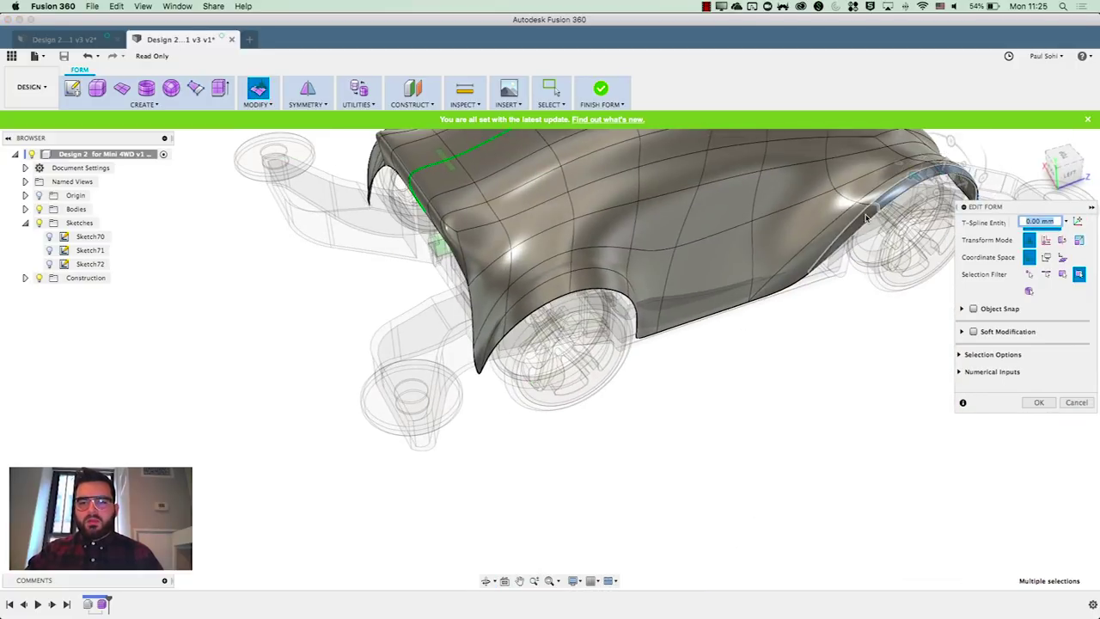
{"action": "left_click", "coordinate": [1072, 166]}
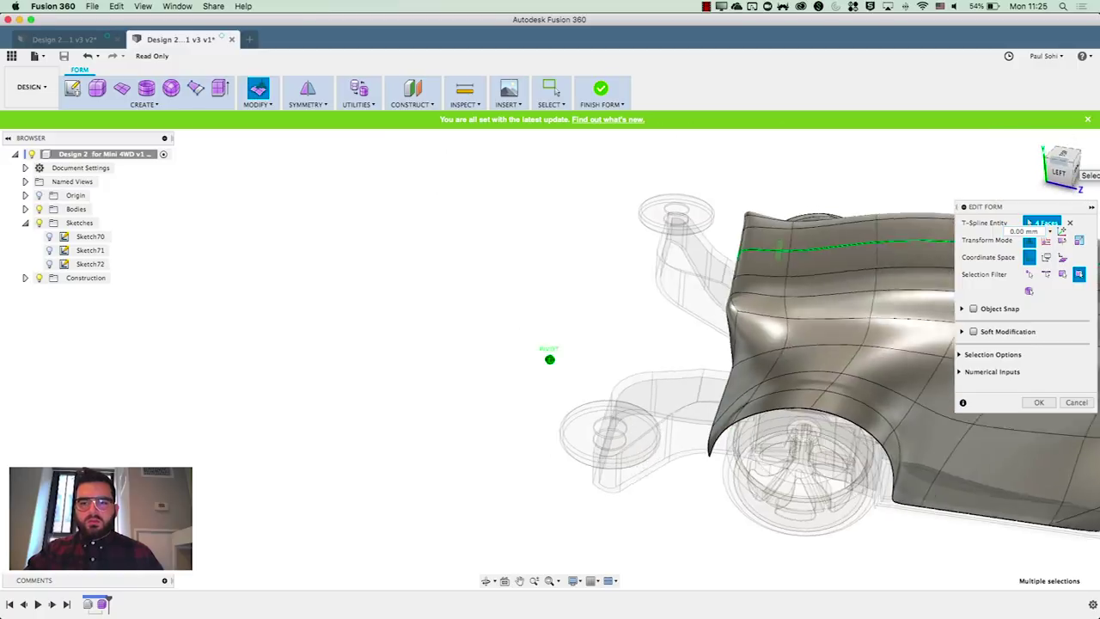
{"action": "middle_click_drag", "start_coordinate": [727, 331], "coordinate": [653, 325], "text": "shift"}
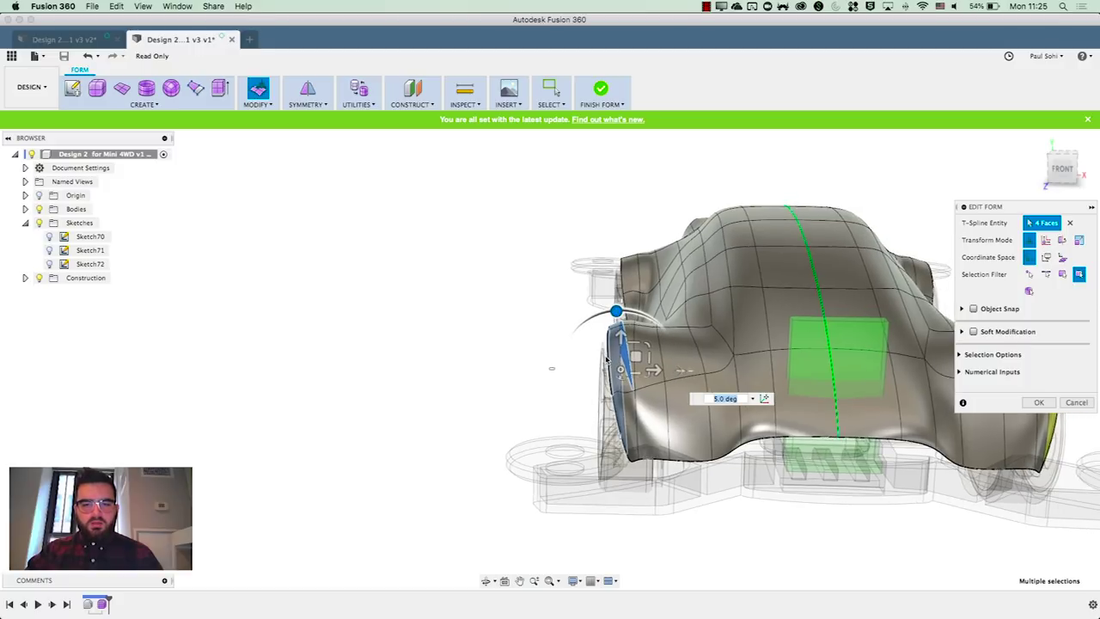
{"action": "middle_click_drag", "start_coordinate": [613, 361], "coordinate": [892, 277], "text": "shift"}
{"action": "left_click", "coordinate": [430, 324]}
Crease the 4-edge loop running over the rear wheel arch
{"action": "key", "text": "F6"}
{"action": "middle_click_drag", "start_coordinate": [907, 427], "coordinate": [653, 472], "text": "shift"}
{"action": "middle_click_drag", "start_coordinate": [720, 474], "coordinate": [682, 476], "text": "shift"}
{"action": "left_click", "coordinate": [257, 105]}
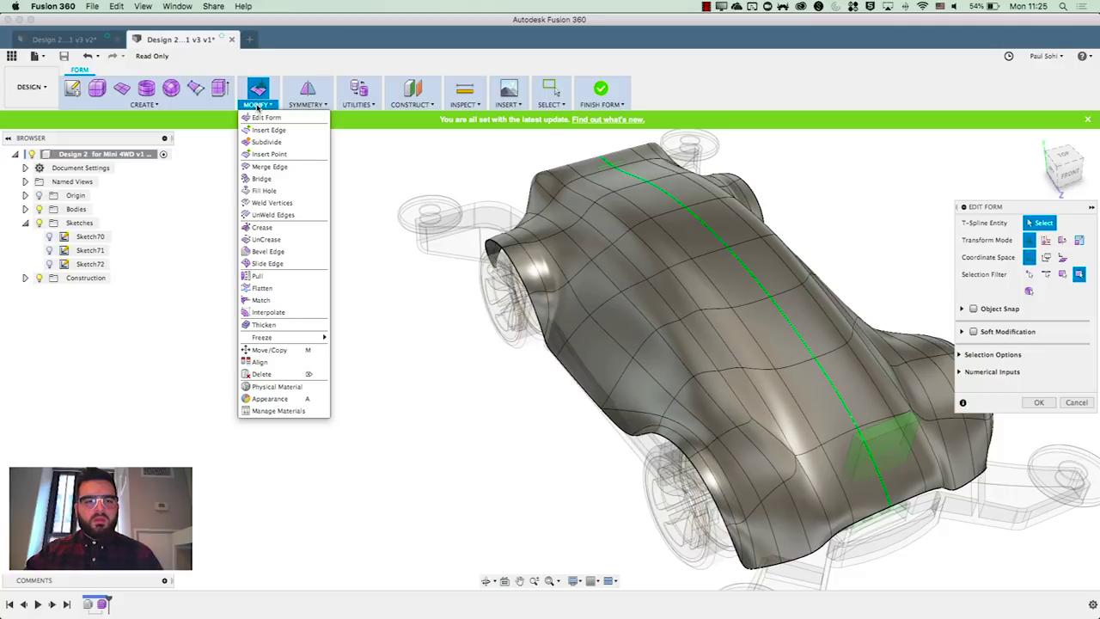
{"action": "left_click", "coordinate": [283, 228]}
{"action": "middle_click_drag", "start_coordinate": [495, 423], "coordinate": [597, 471], "text": "shift"}
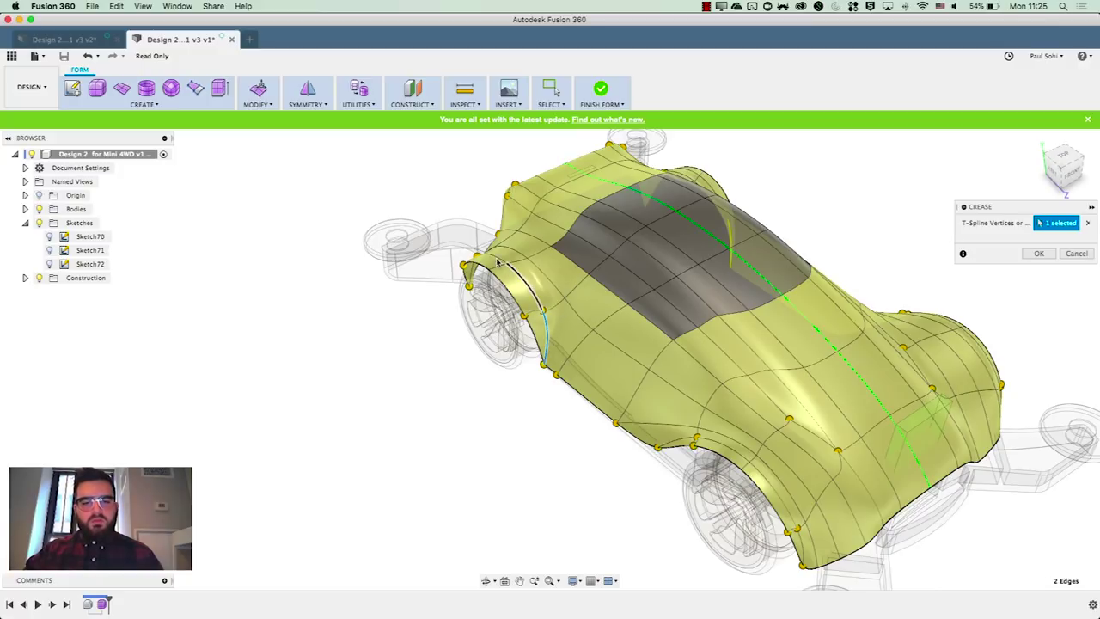
{"action": "middle_click_drag", "start_coordinate": [438, 355], "coordinate": [564, 444], "text": "shift"}
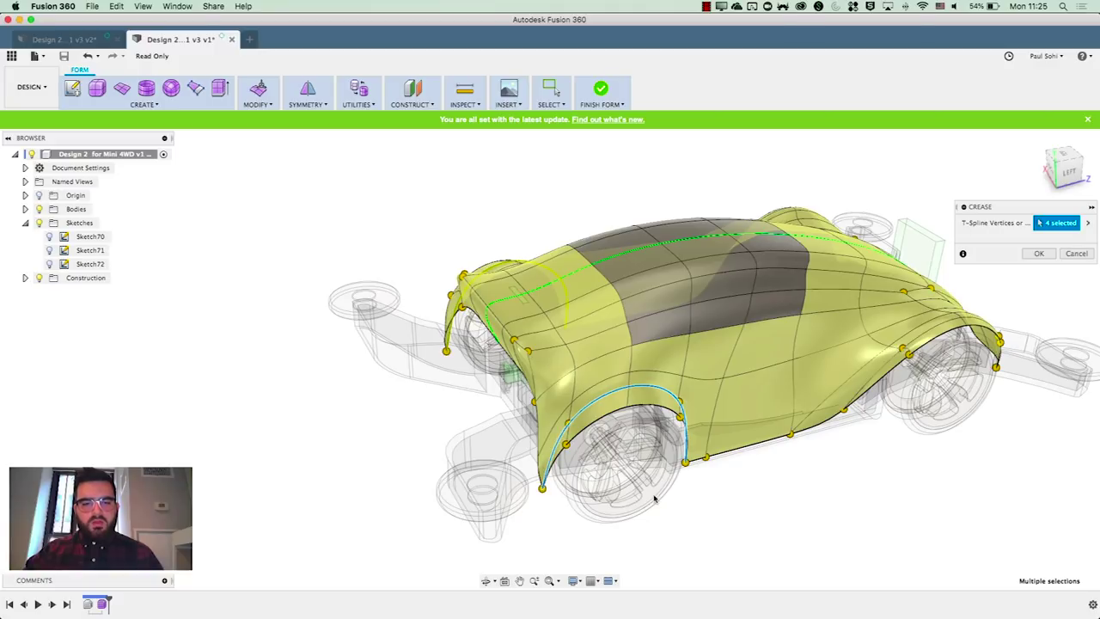
{"action": "key", "text": "Return"}
Try to scale the 4-edge loop over the rear wheel arch uniformly by about 1.09
{"action": "middle_click_drag", "start_coordinate": [841, 533], "coordinate": [797, 531], "text": "shift"}
{"action": "middle_click_drag", "start_coordinate": [913, 473], "coordinate": [651, 416], "text": "shift"}
{"action": "scroll", "coordinate": [651, 415], "scroll_direction": "up", "scroll_amount": 2}
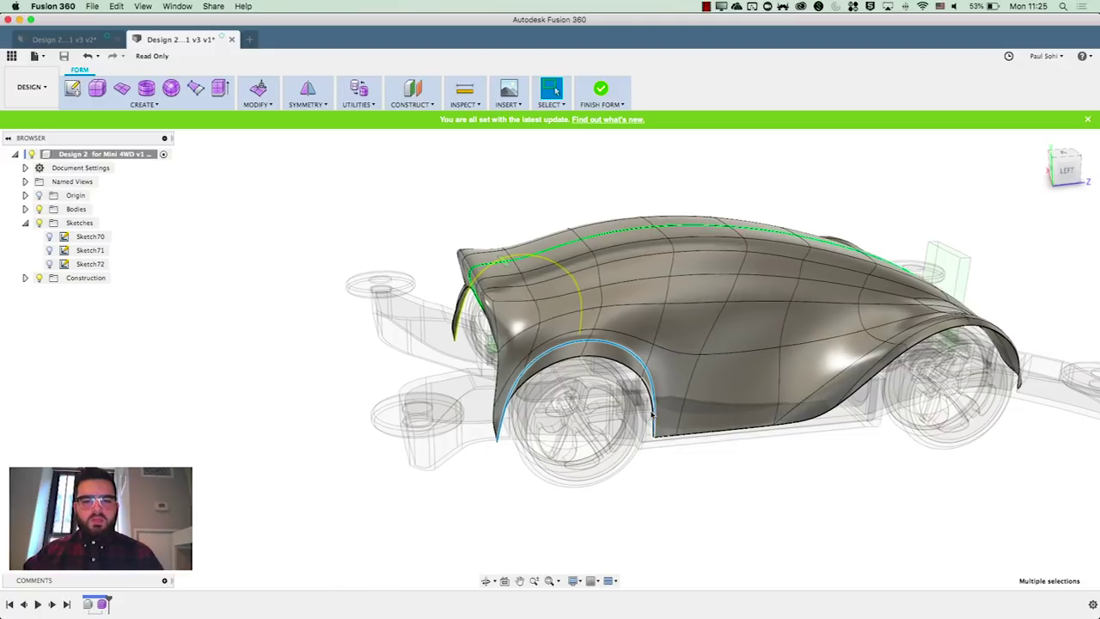
{"action": "left_click", "coordinate": [268, 97]}
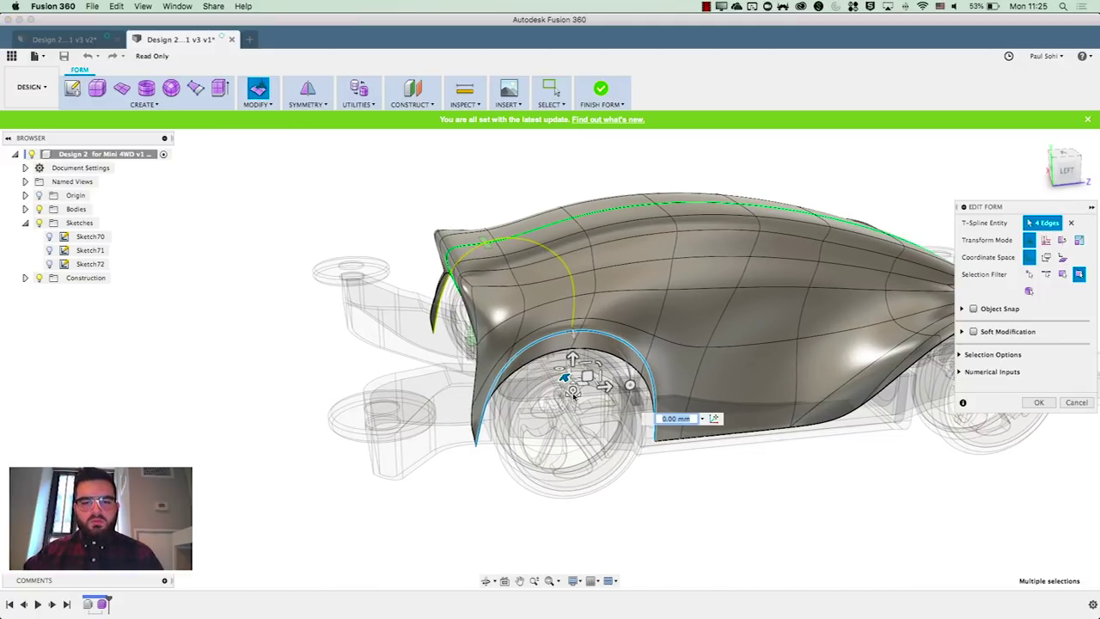
{"action": "left_click_drag", "start_coordinate": [575, 391], "coordinate": [578, 394]}
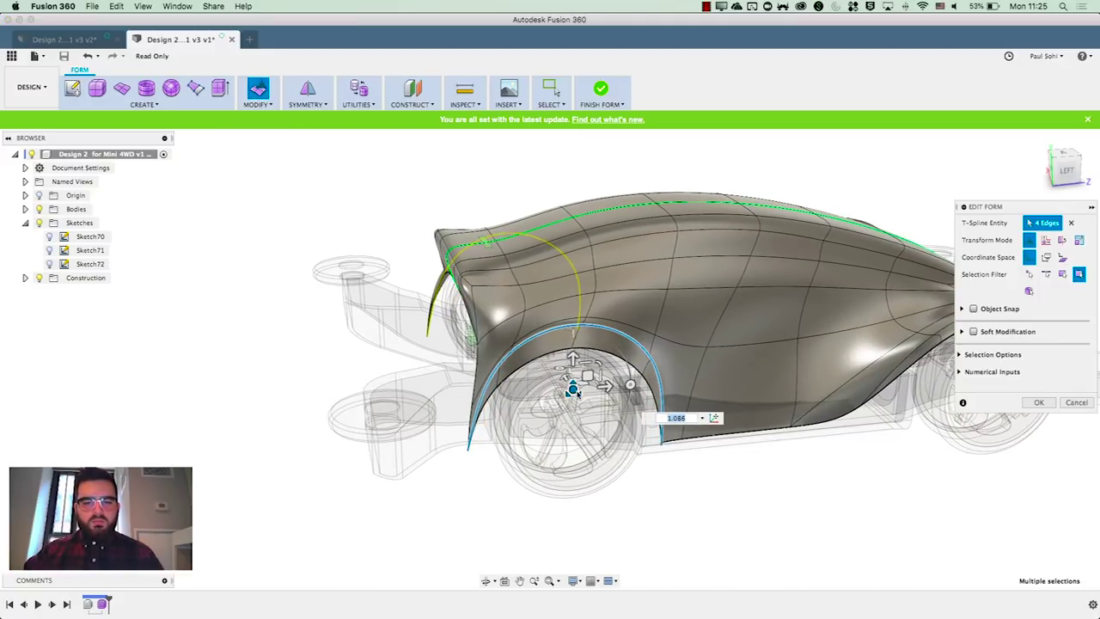
{"action": "middle_click_drag", "start_coordinate": [362, 337], "coordinate": [481, 339], "text": "shift"}
{"action": "left_click", "coordinate": [564, 392]}
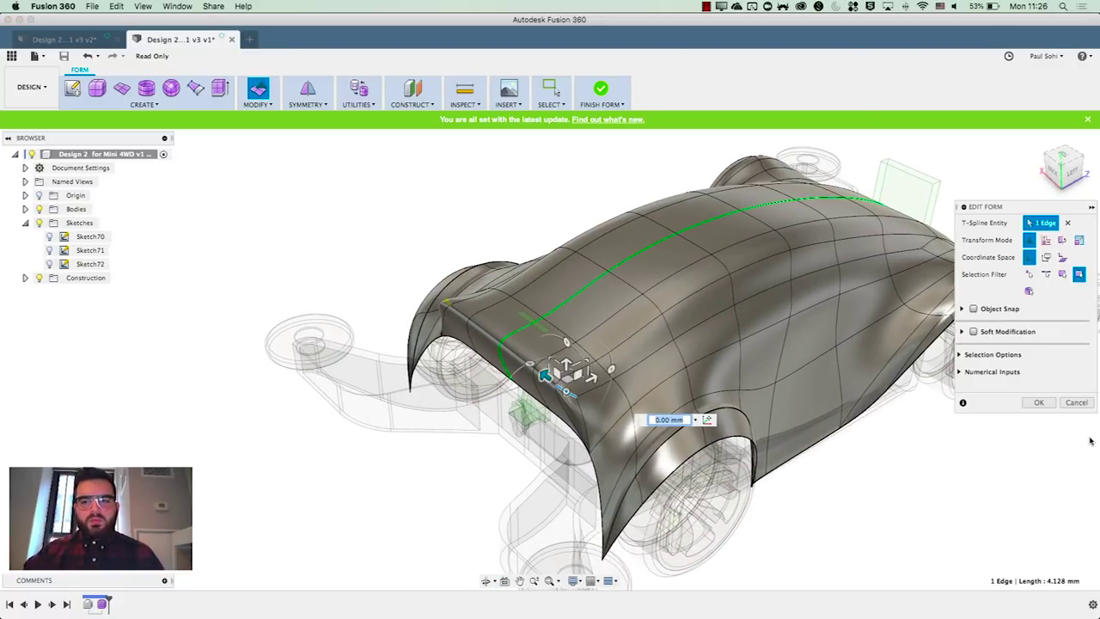
{"action": "left_click", "coordinate": [1078, 403]}
Crease the 6 edges running across the top of the car's tail
{"action": "left_click", "coordinate": [562, 392]}
{"action": "left_click", "coordinate": [257, 105]}
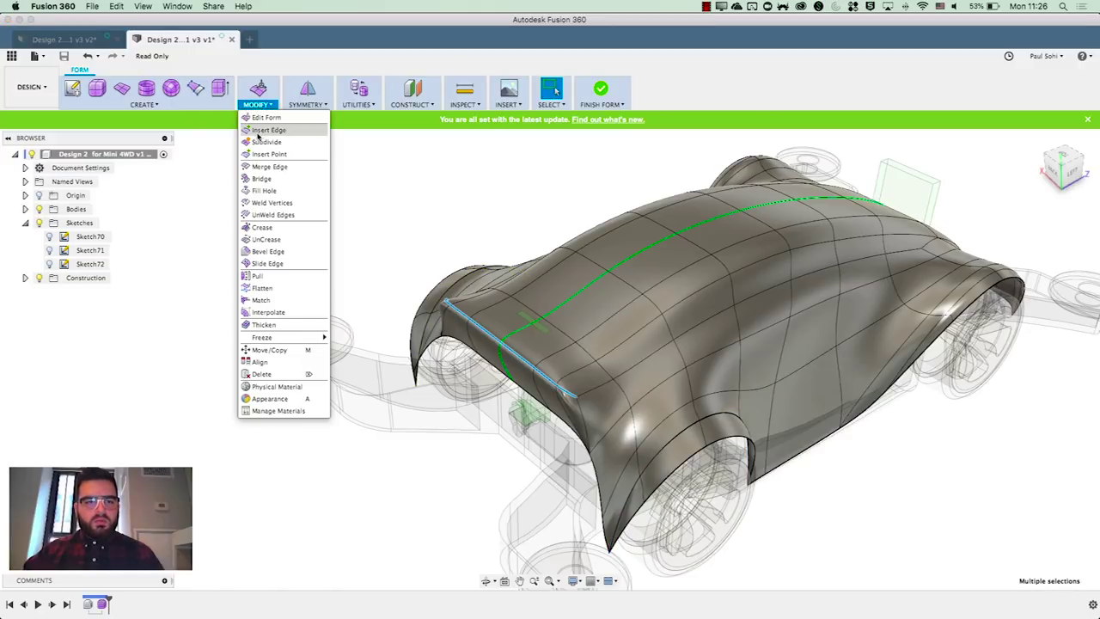
{"action": "left_click", "coordinate": [261, 227]}
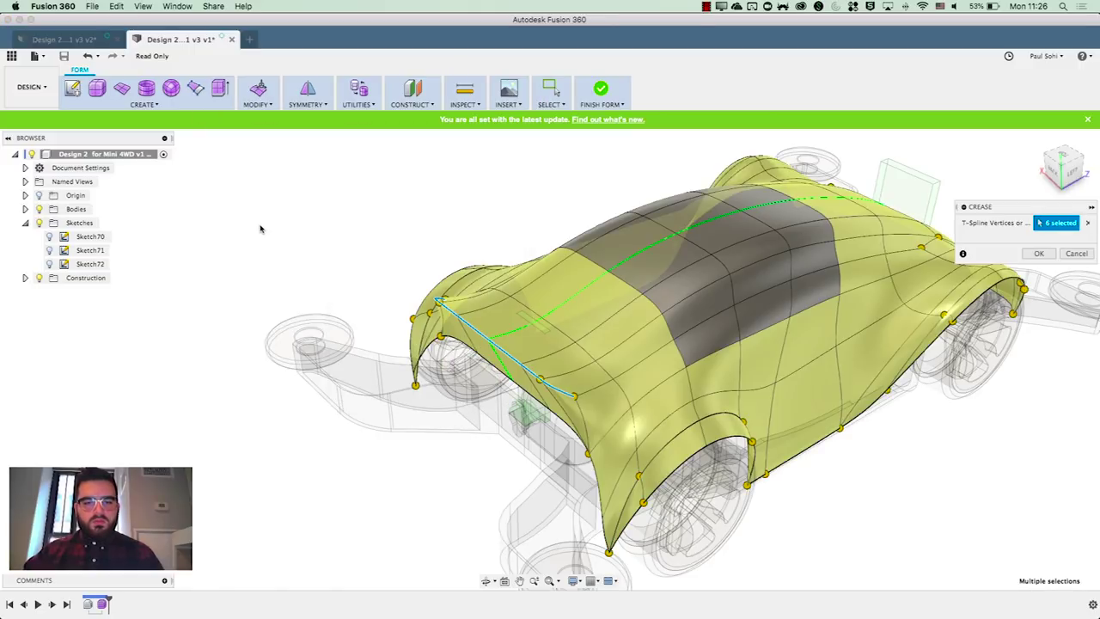
{"action": "left_click", "coordinate": [1039, 254]}
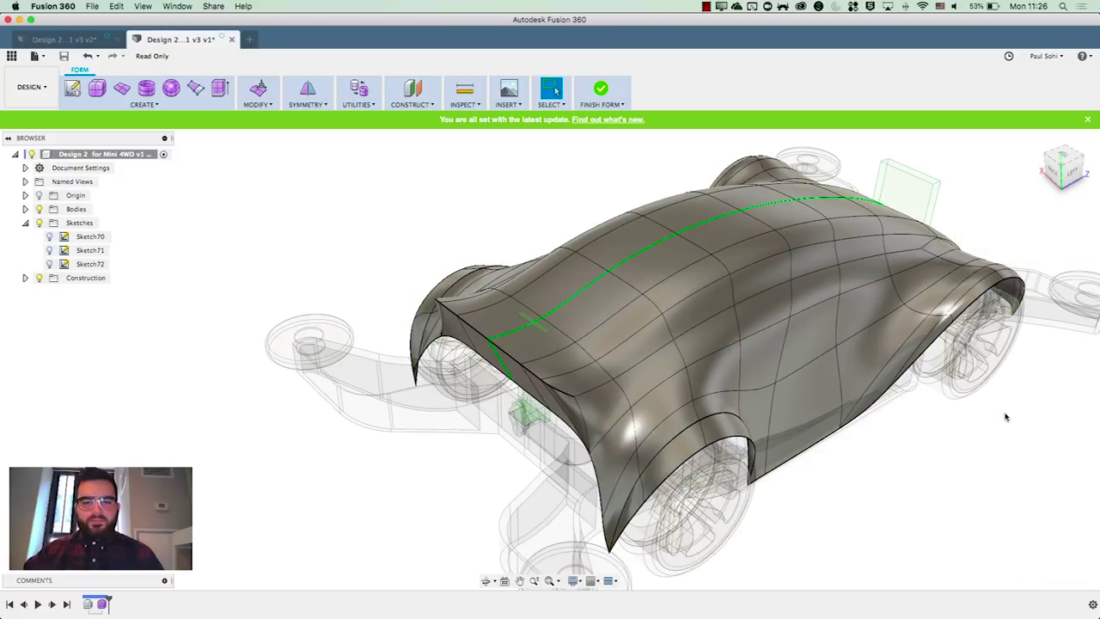
Crease the 11 edges outlining the cabin, from the windshield base along the side and around the rear end
{"action": "middle_click_drag", "start_coordinate": [1025, 444], "coordinate": [941, 458], "text": "shift"}
{"action": "left_click", "coordinate": [255, 105]}
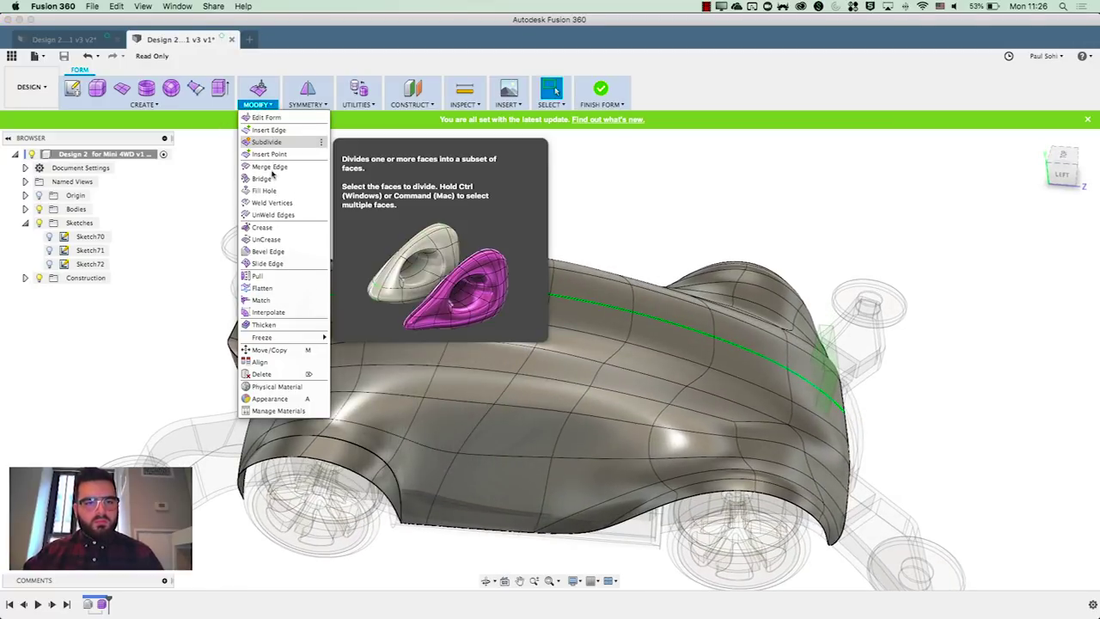
{"action": "left_click", "coordinate": [263, 227]}
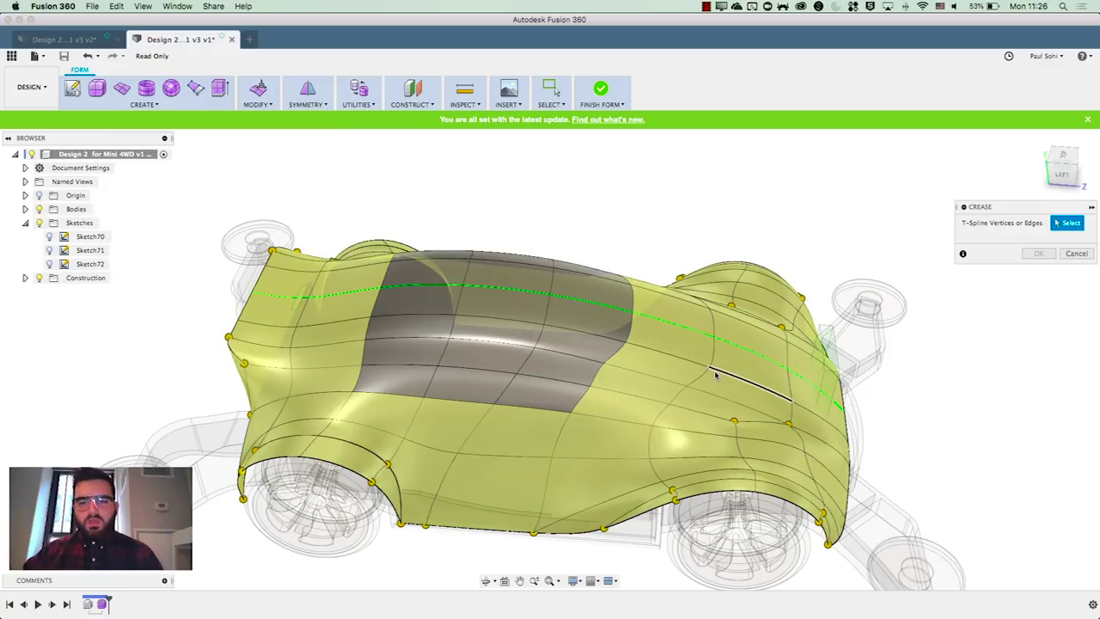
{"action": "left_click", "coordinate": [711, 357]}
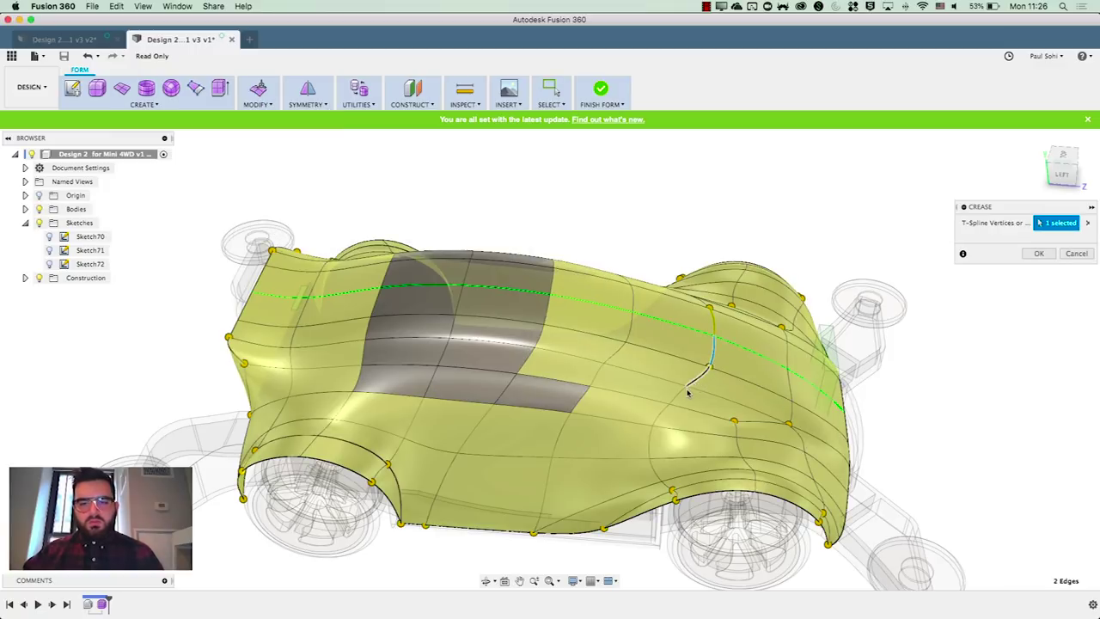
{"action": "left_click", "coordinate": [687, 392]}
{"action": "left_click", "coordinate": [672, 398]}
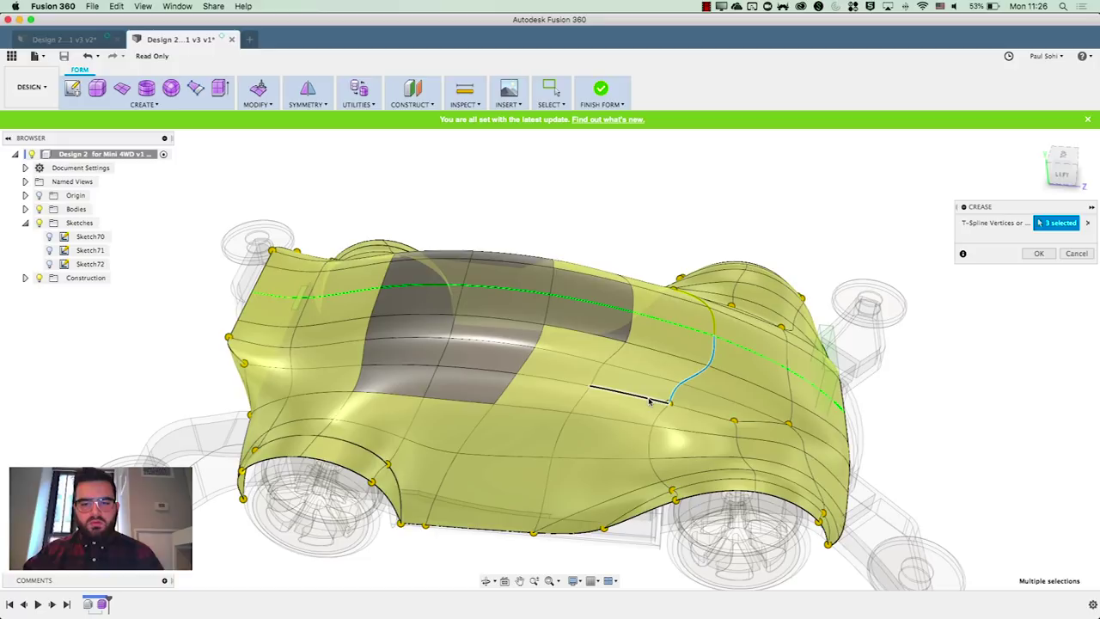
{"action": "left_click", "coordinate": [633, 398]}
{"action": "left_click", "coordinate": [555, 382]}
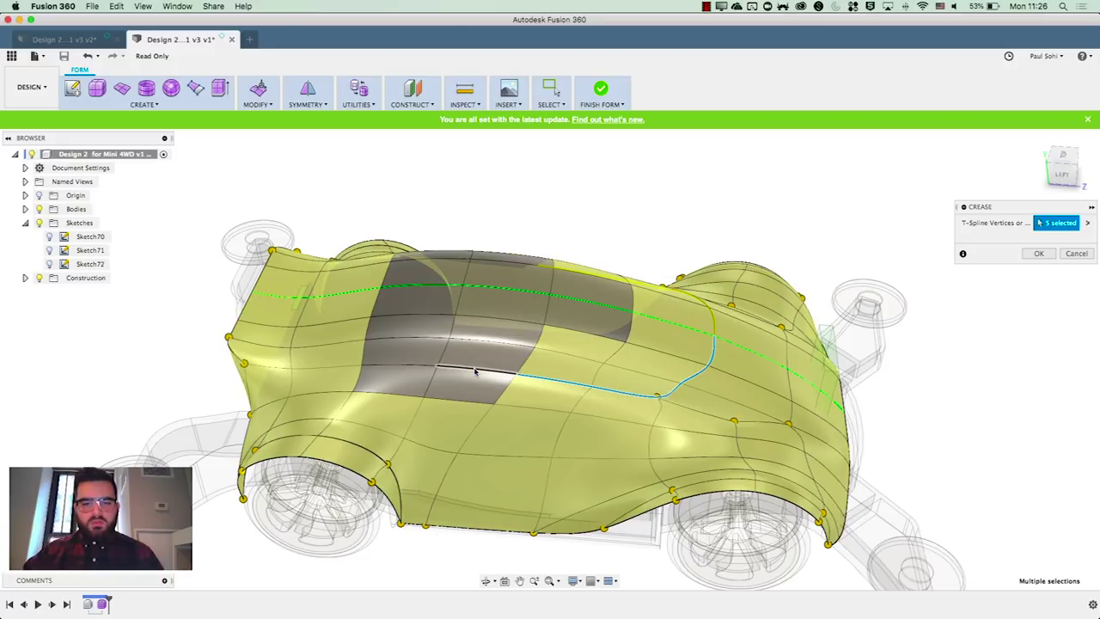
{"action": "left_click", "coordinate": [407, 365]}
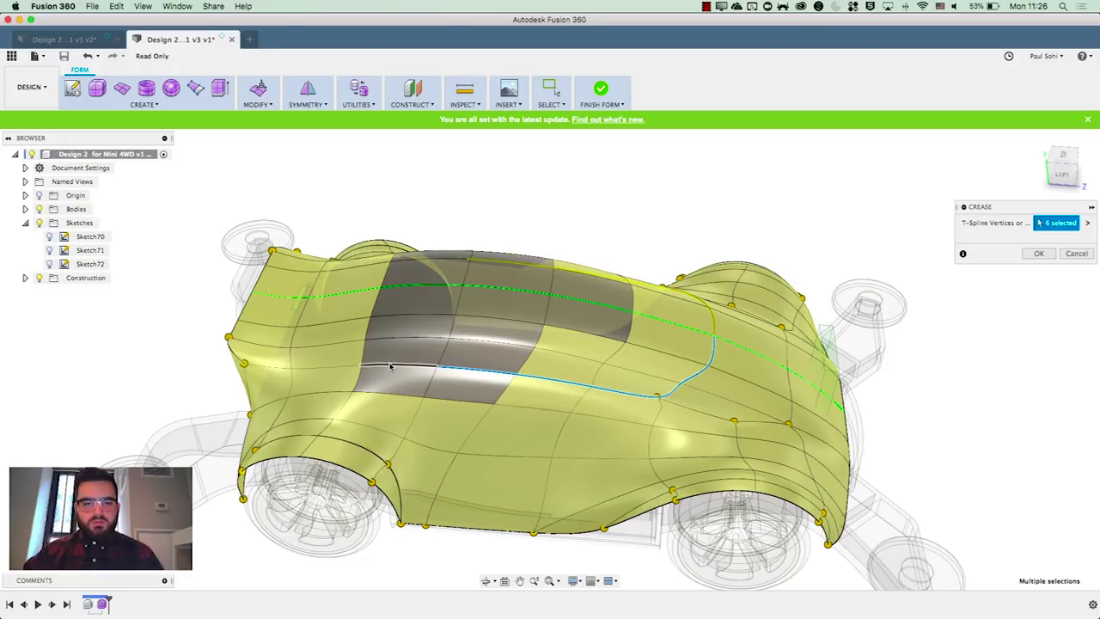
{"action": "left_click", "coordinate": [327, 368]}
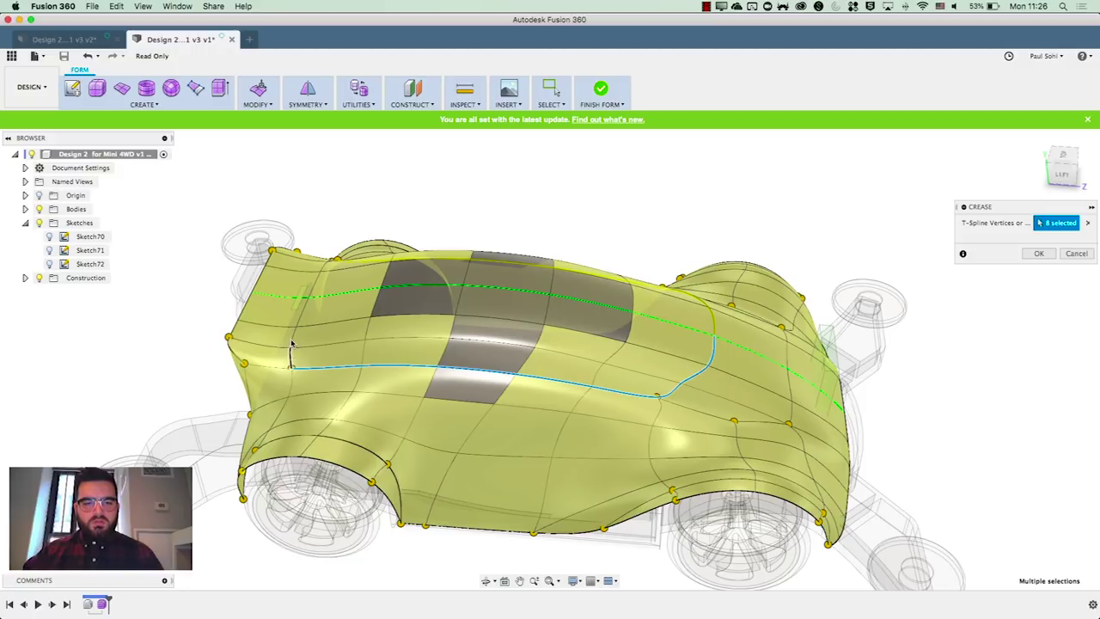
{"action": "left_click", "coordinate": [291, 347]}
{"action": "left_click", "coordinate": [300, 317]}
{"action": "left_click", "coordinate": [315, 288]}
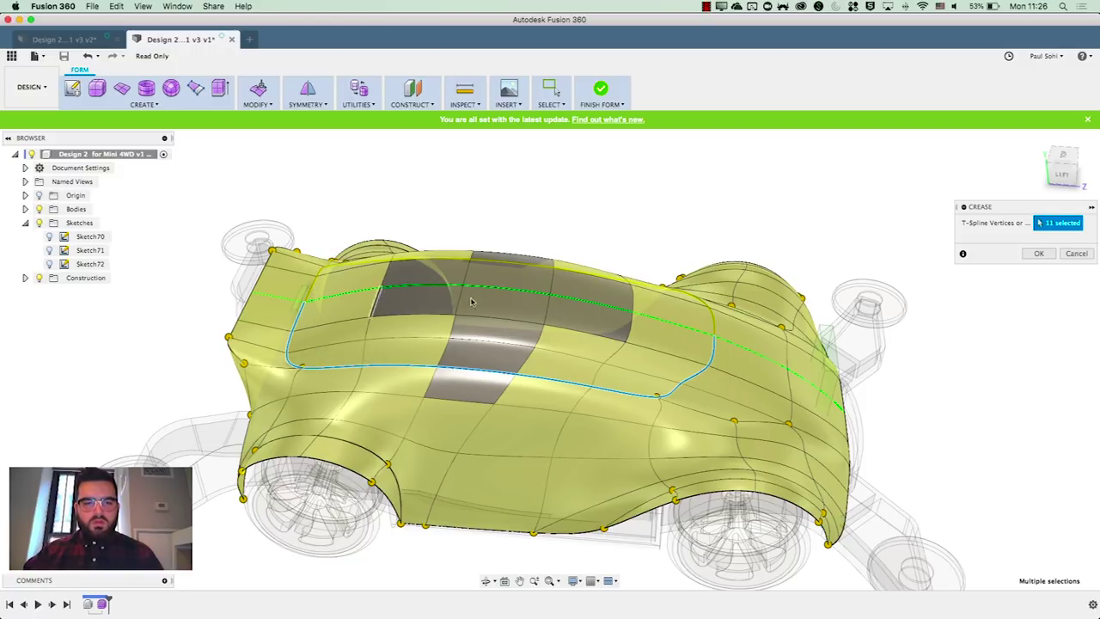
{"action": "left_click", "coordinate": [1037, 254]}
Nudge the vertex at the front lower corner of the front wheel arch and finish the form
{"action": "middle_click_drag", "start_coordinate": [1032, 388], "coordinate": [865, 371], "text": "shift"}
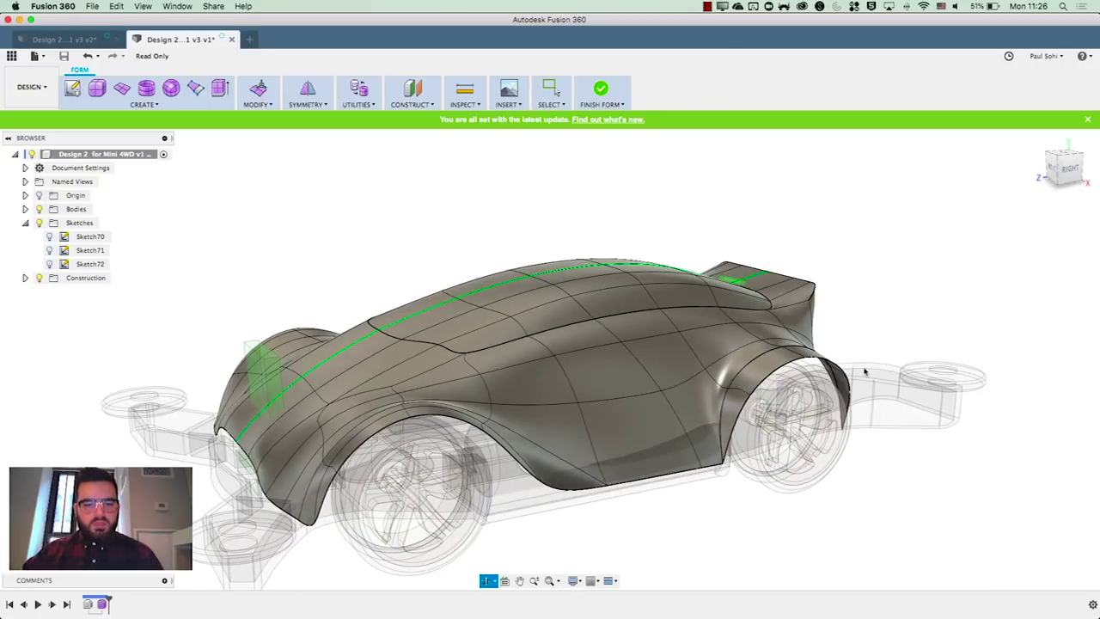
{"action": "scroll", "coordinate": [314, 550], "scroll_direction": "up", "scroll_amount": 5}
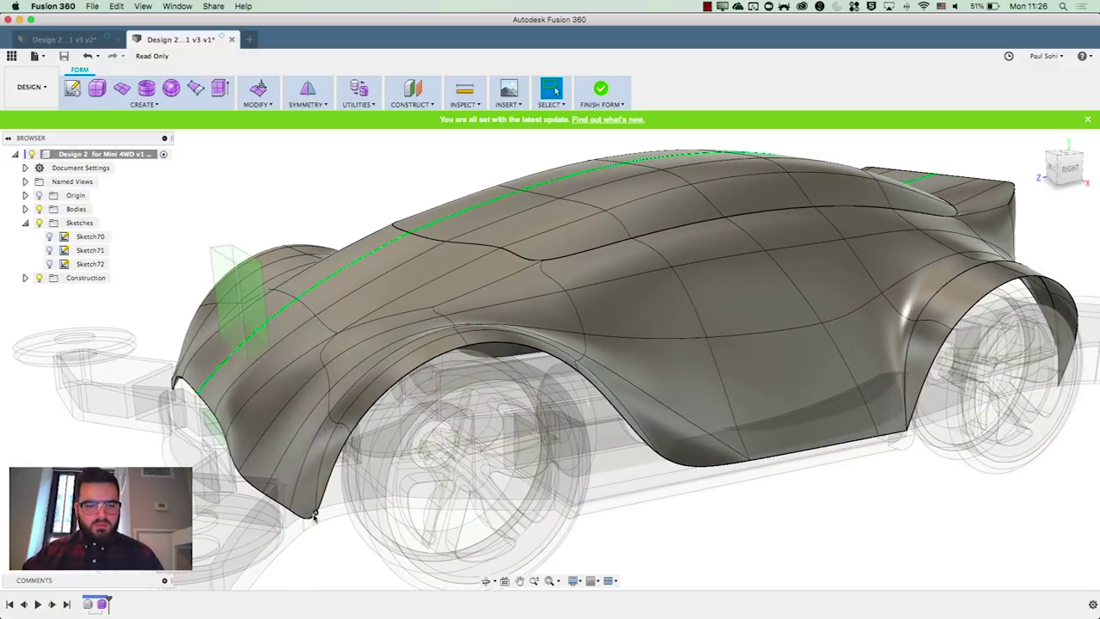
{"action": "left_click", "coordinate": [261, 94]}
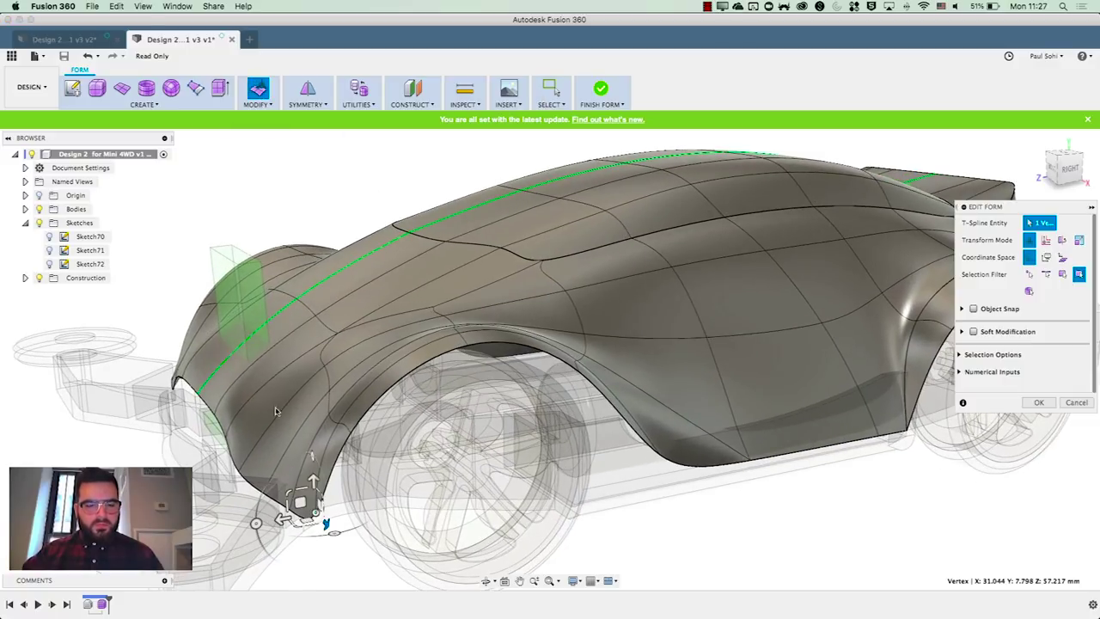
{"action": "left_click_drag", "start_coordinate": [325, 522], "coordinate": [327, 535]}
{"action": "key", "text": "Escape"}
{"action": "scroll", "coordinate": [335, 272], "scroll_direction": "down", "scroll_amount": 2}
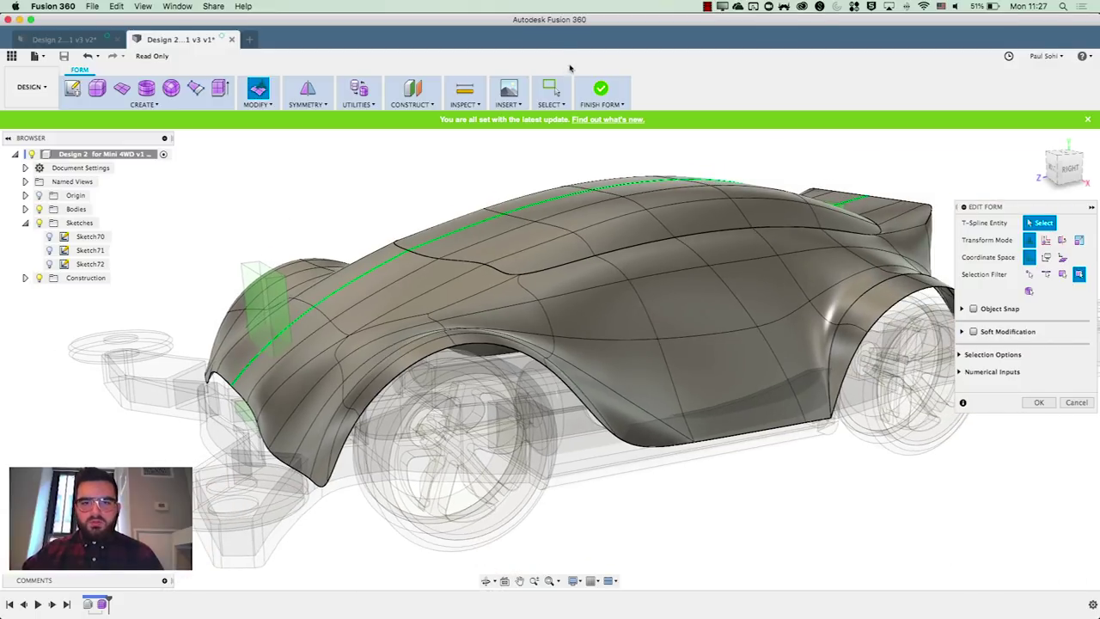
{"action": "left_click", "coordinate": [1038, 402]}
{"action": "middle_click_drag", "start_coordinate": [1038, 403], "coordinate": [880, 407], "text": "shift"}
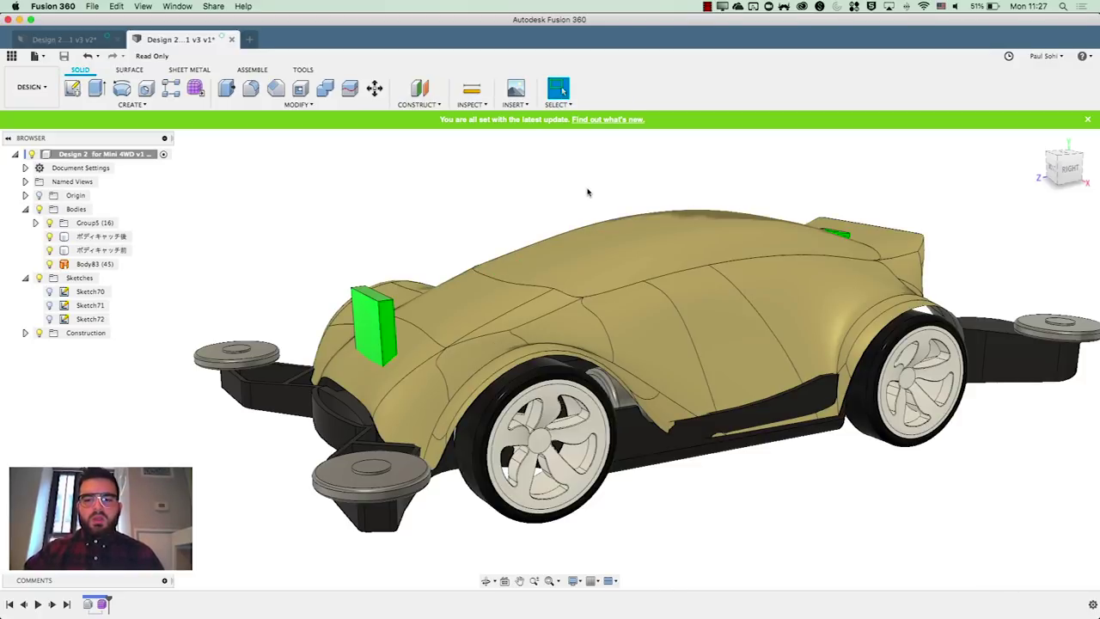
Reopen the car body form for editing and pull the 3 edges running along the middle of the side panel outward
{"action": "middle_click_drag", "start_coordinate": [552, 190], "coordinate": [616, 307], "text": "shift"}
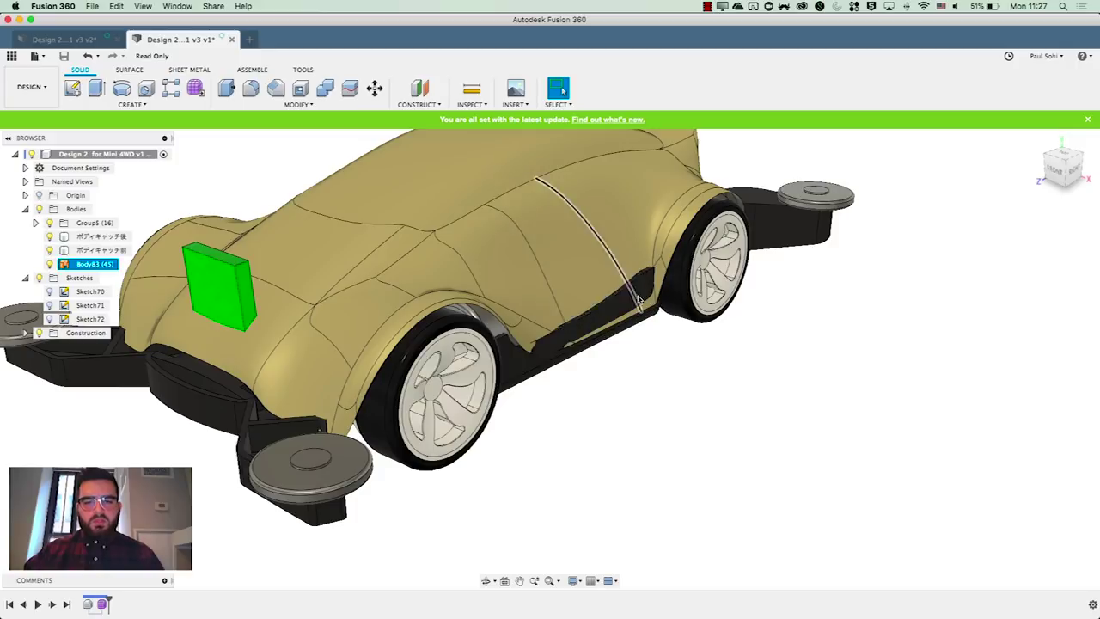
{"action": "double_click", "coordinate": [101, 604]}
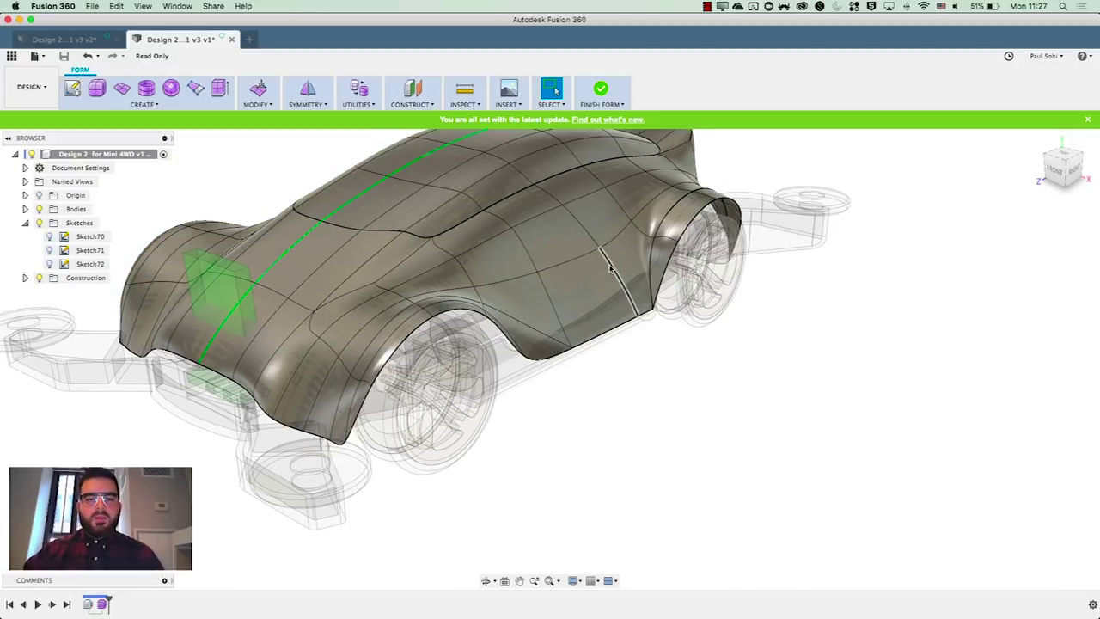
{"action": "scroll", "coordinate": [610, 269], "scroll_direction": "up", "scroll_amount": 4}
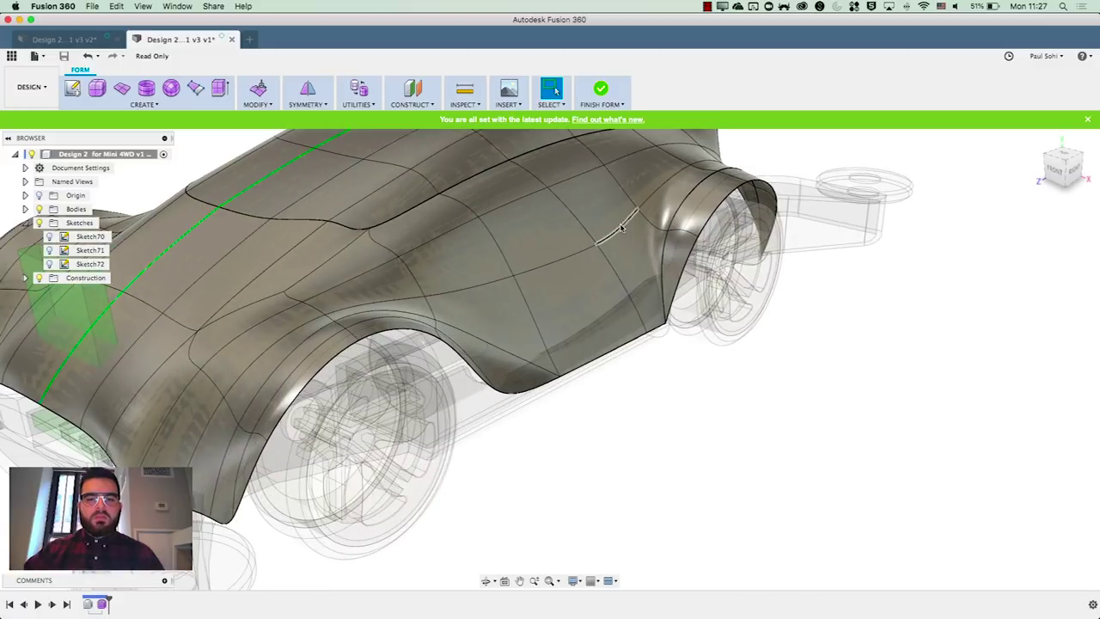
{"action": "left_click", "coordinate": [548, 269], "text": "shift"}
{"action": "left_click", "coordinate": [474, 289], "text": "shift"}
{"action": "key", "text": "super+e"}
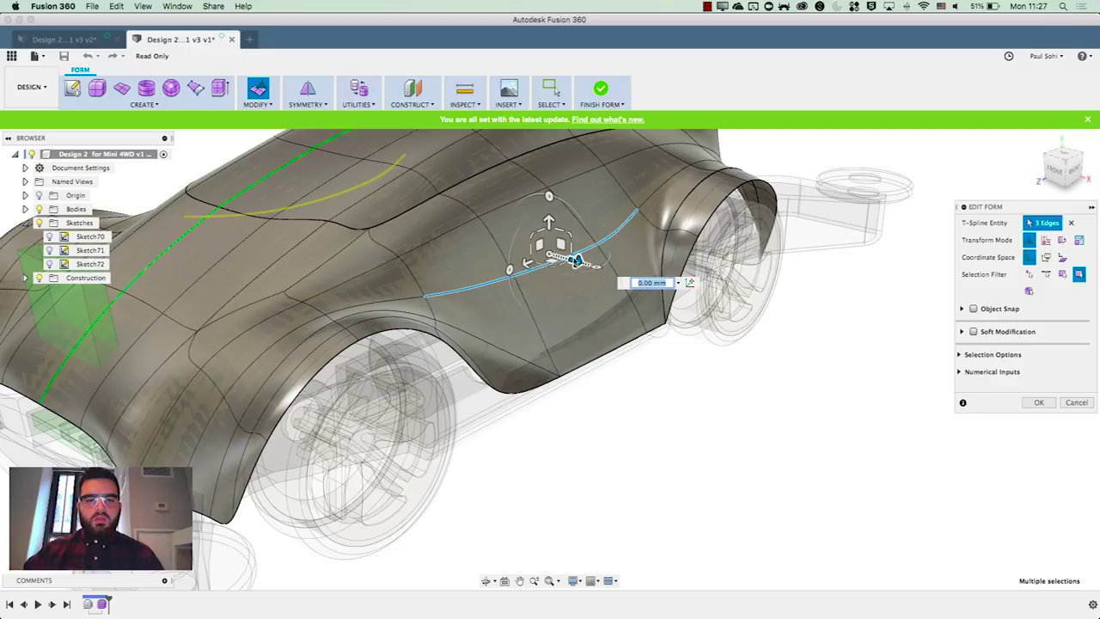
{"action": "mouse_move", "coordinate": [573, 257]}
{"action": "left_mouse_down"}
{"action": "mouse_move", "coordinate": [604, 269]}
{"action": "mouse_move", "coordinate": [588, 264]}
{"action": "left_mouse_up"}
{"action": "left_click", "coordinate": [686, 381]}
Move the 3 bottom edges of the side panel between the wheel arches about 2.5 mm outward and 1.25 mm up
{"action": "scroll", "coordinate": [653, 351], "scroll_direction": "up", "scroll_amount": 5}
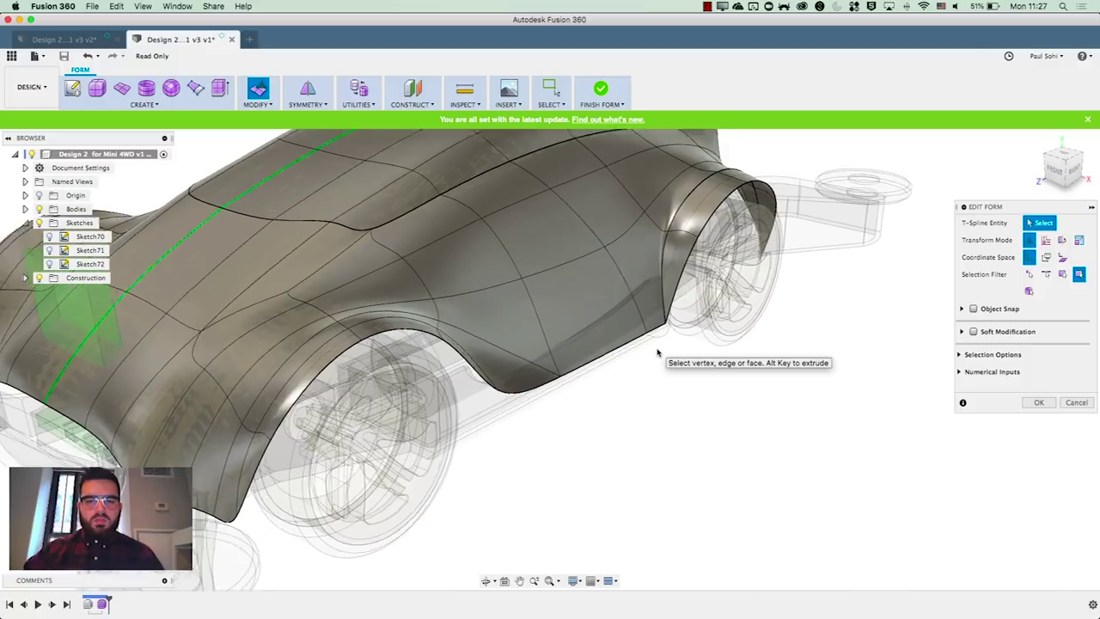
{"action": "left_click", "coordinate": [651, 328]}
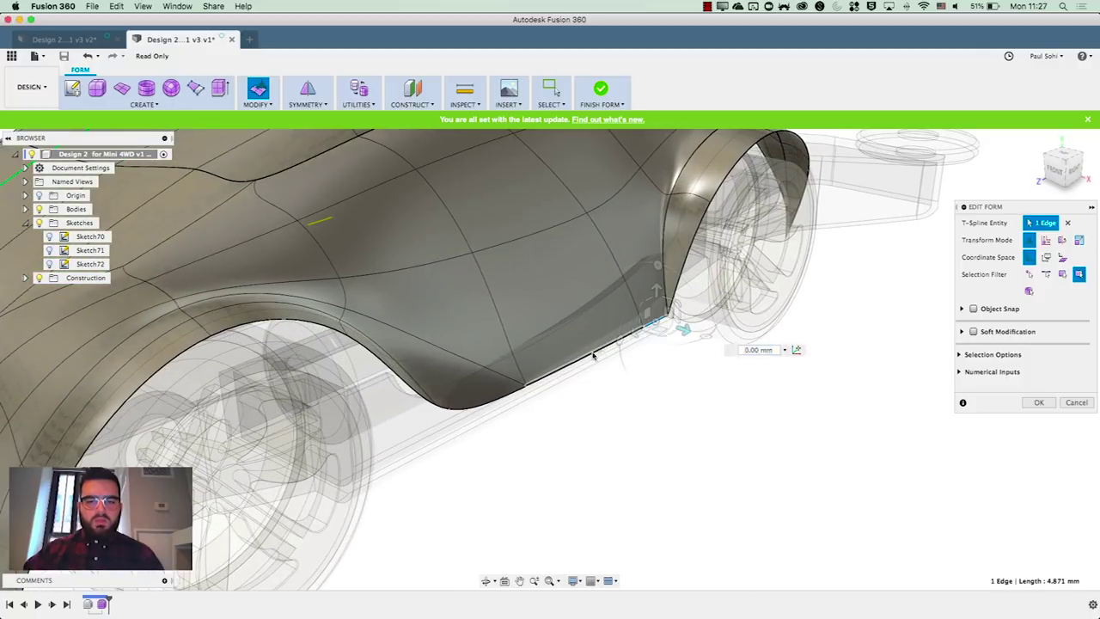
{"action": "double_click", "coordinate": [472, 403]}
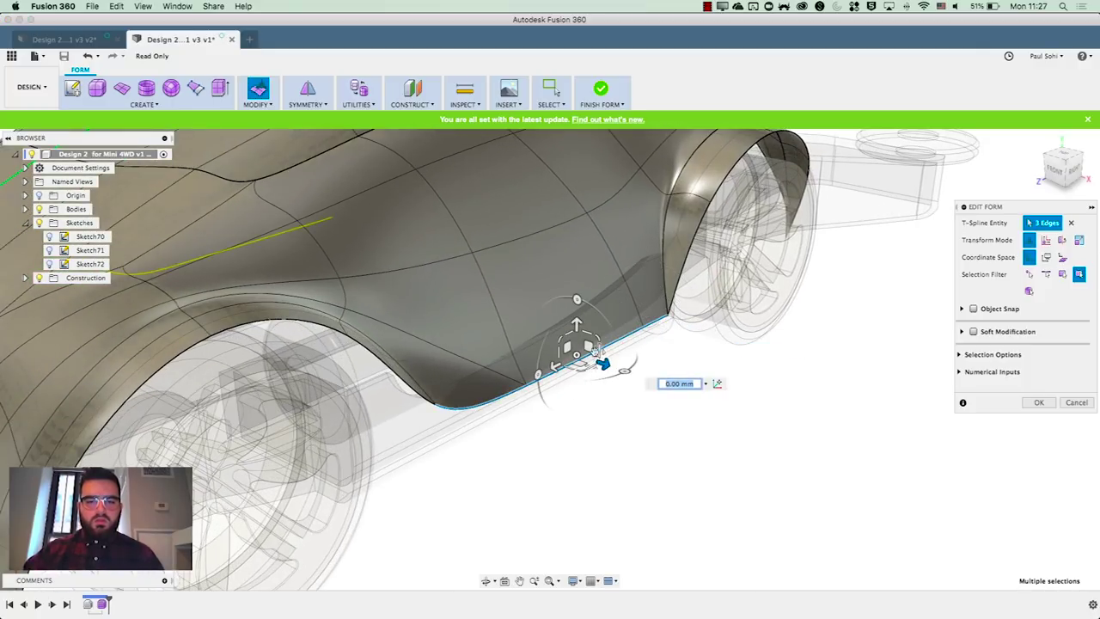
{"action": "mouse_move", "coordinate": [592, 351]}
{"action": "left_mouse_down"}
{"action": "mouse_move", "coordinate": [597, 336]}
{"action": "mouse_move", "coordinate": [607, 342]}
{"action": "left_mouse_up"}
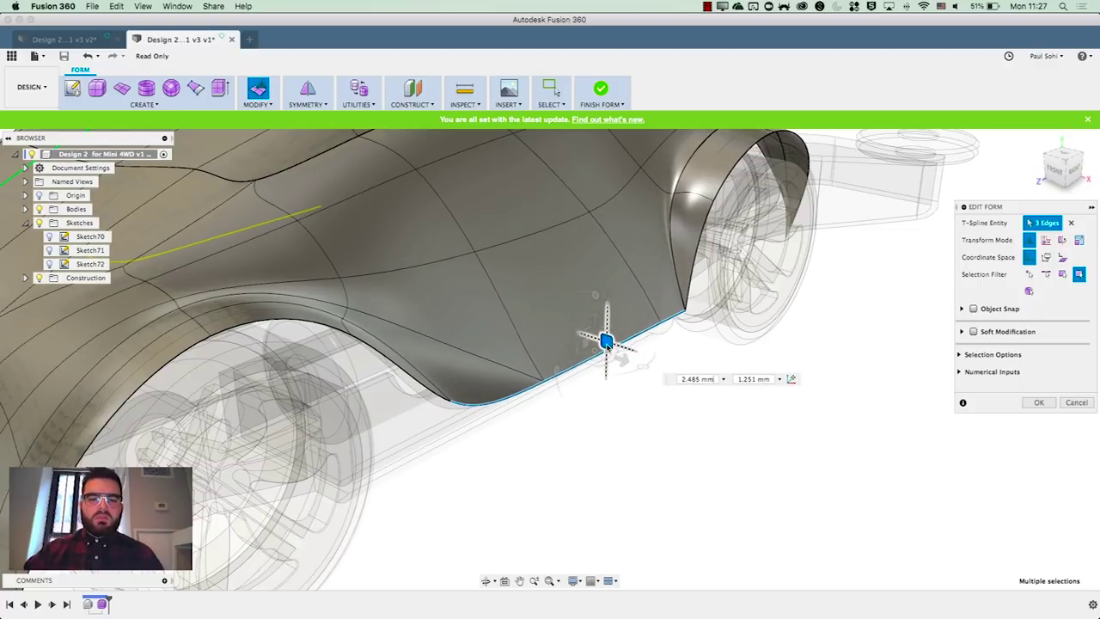
{"action": "left_click_drag", "start_coordinate": [636, 446], "coordinate": [482, 474]}
{"action": "key", "text": "Escape"}
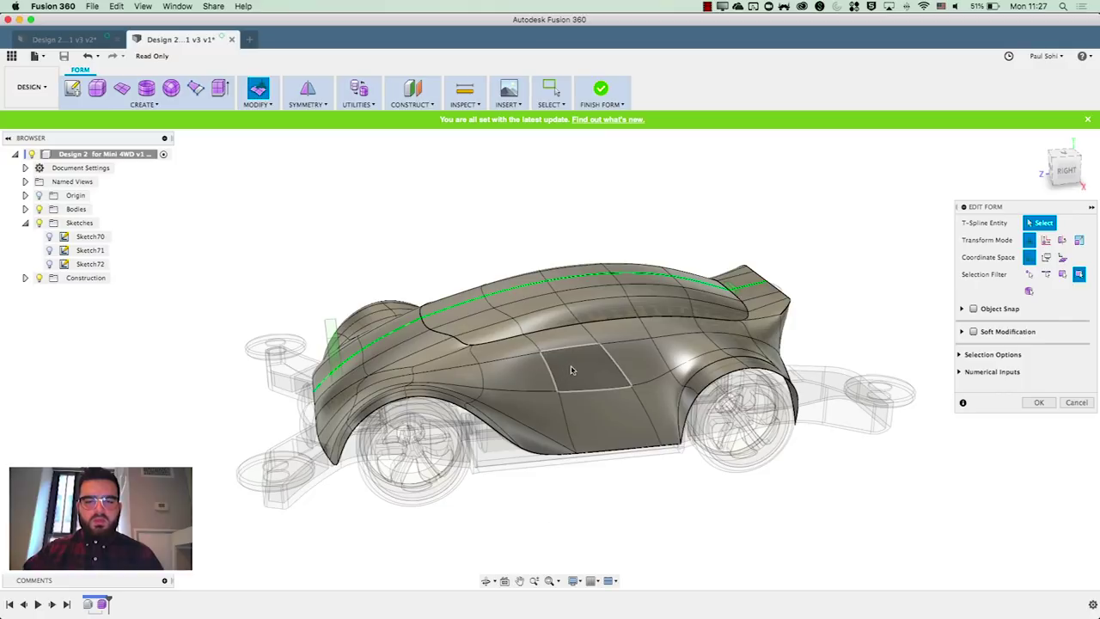
Subdivide the three lower side faces between the wheel arches using the Simple insert mode
{"action": "middle_click_drag", "start_coordinate": [575, 369], "coordinate": [551, 478], "text": "shift"}
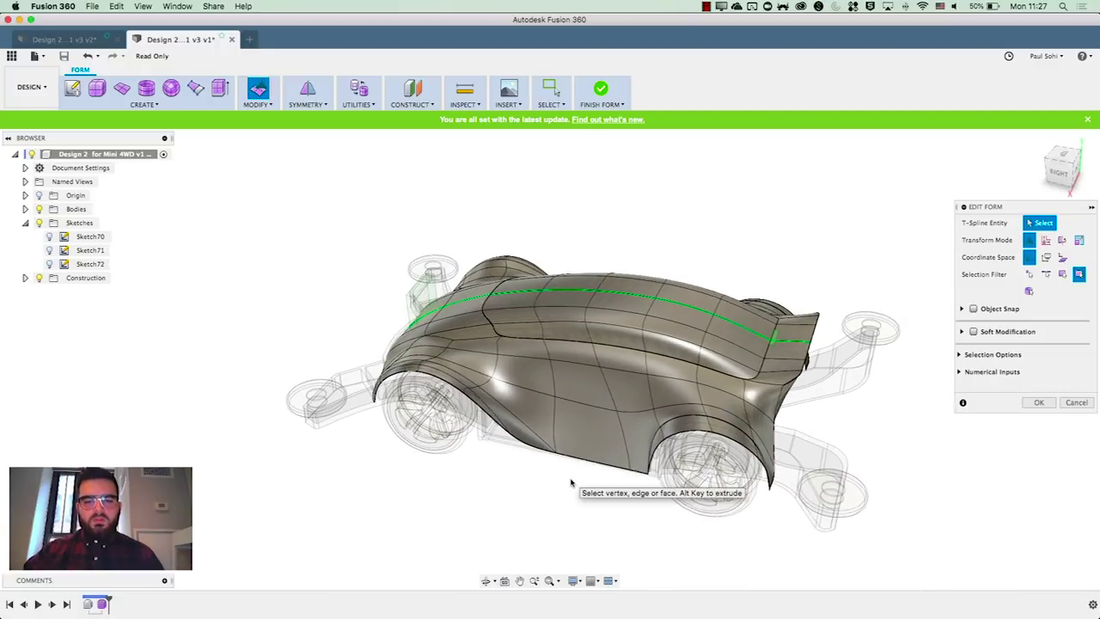
{"action": "scroll", "coordinate": [570, 482], "scroll_direction": "up", "scroll_amount": 2}
{"action": "left_click", "coordinate": [258, 104]}
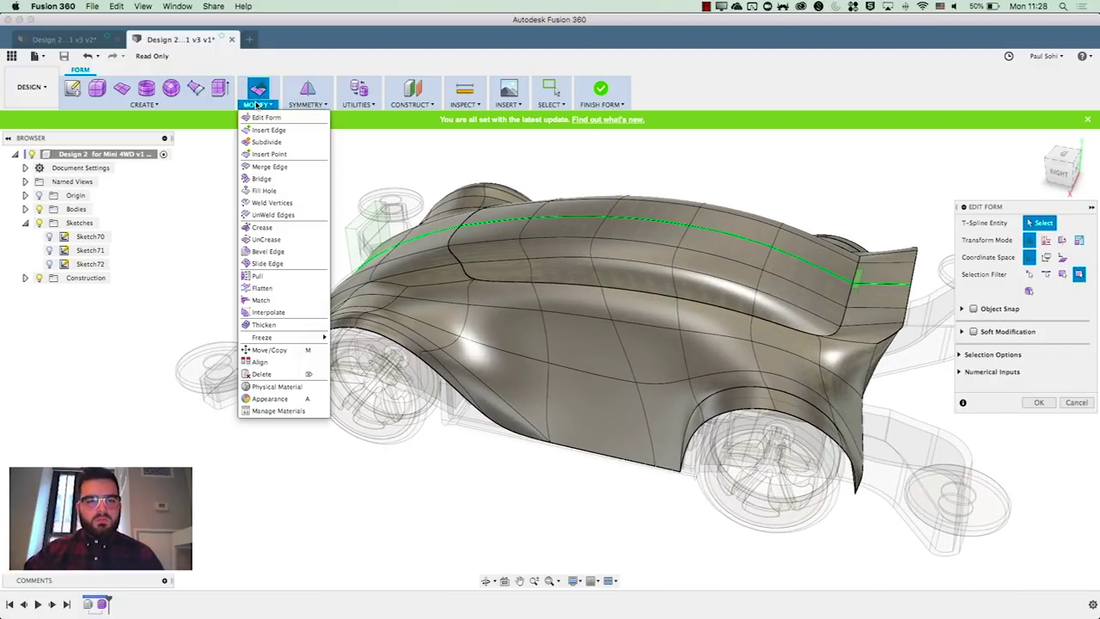
{"action": "left_click", "coordinate": [263, 141]}
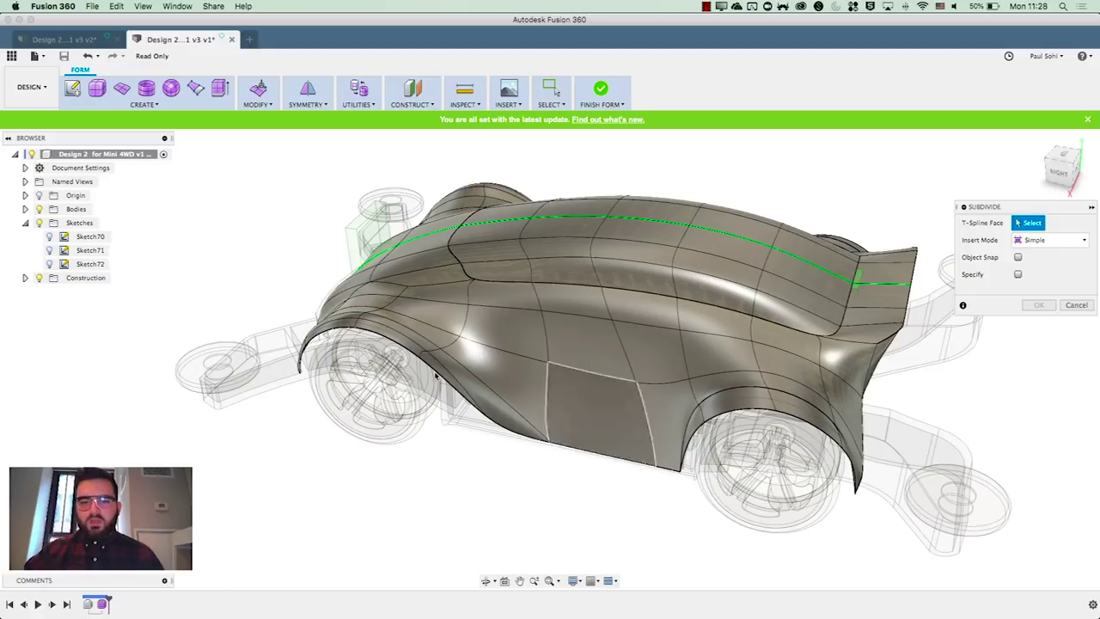
{"action": "left_click", "coordinate": [520, 380]}
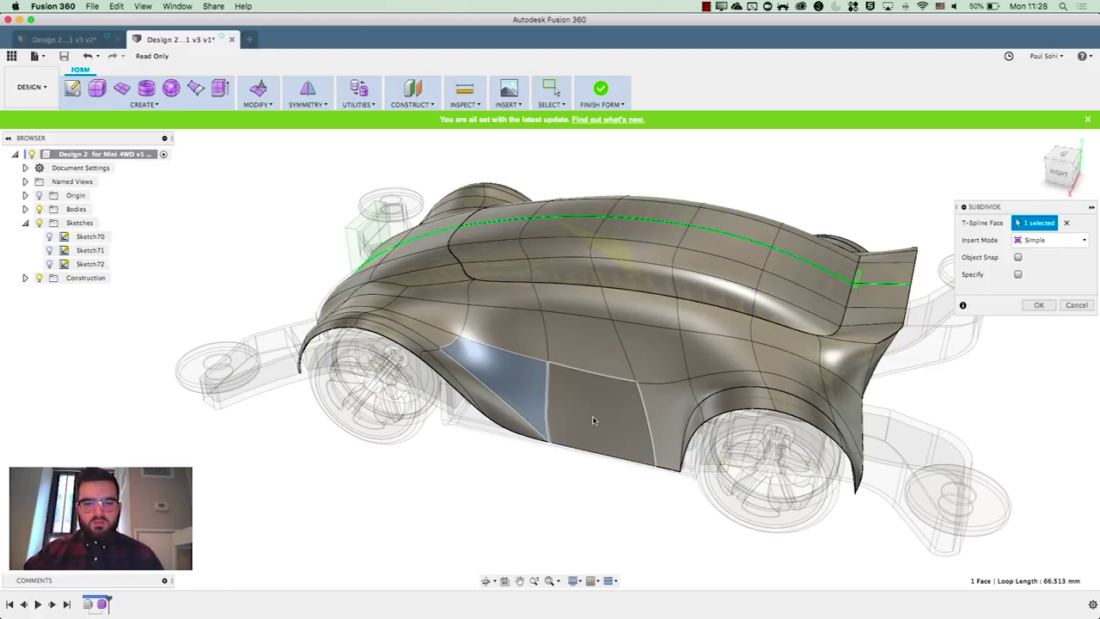
{"action": "left_click", "coordinate": [593, 420]}
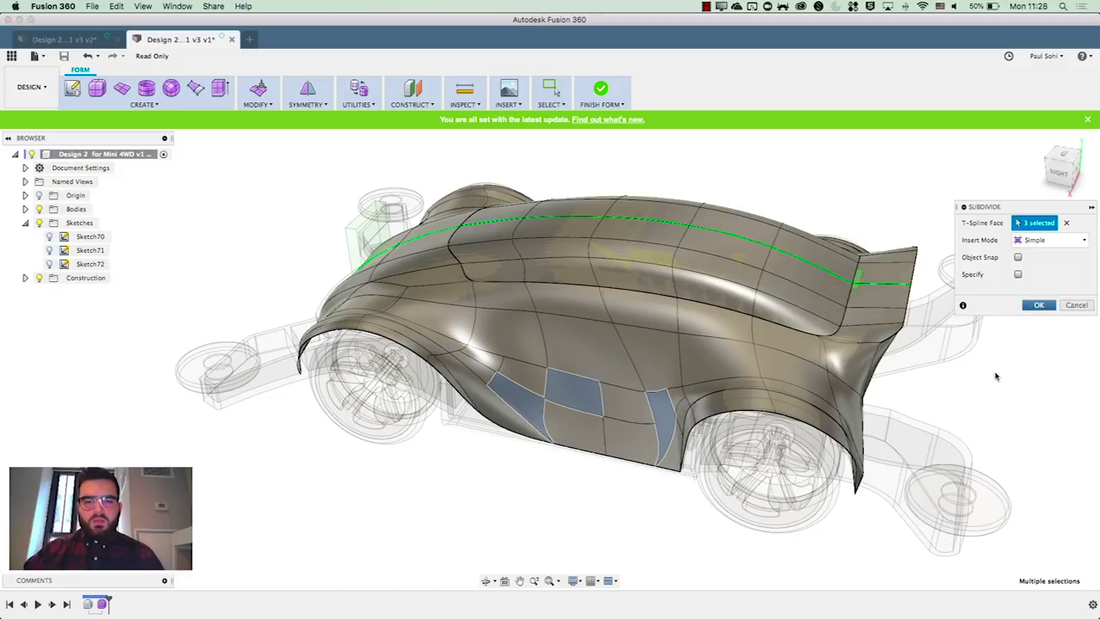
{"action": "key", "text": "Return"}
Move the 4 edges across the middle of the subdivided side faces about 1.6 mm outward and 3 mm up
{"action": "middle_click_drag", "start_coordinate": [986, 377], "coordinate": [873, 481], "text": "shift"}
{"action": "double_click", "coordinate": [645, 409]}
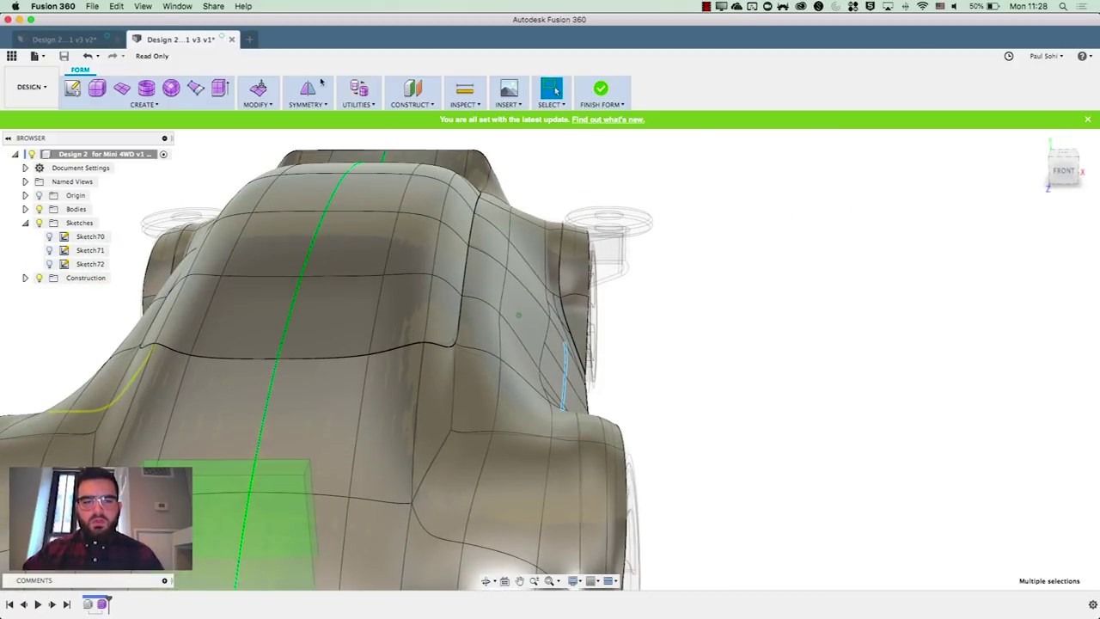
{"action": "left_click", "coordinate": [258, 89]}
{"action": "left_click_drag", "start_coordinate": [588, 360], "coordinate": [599, 359]}
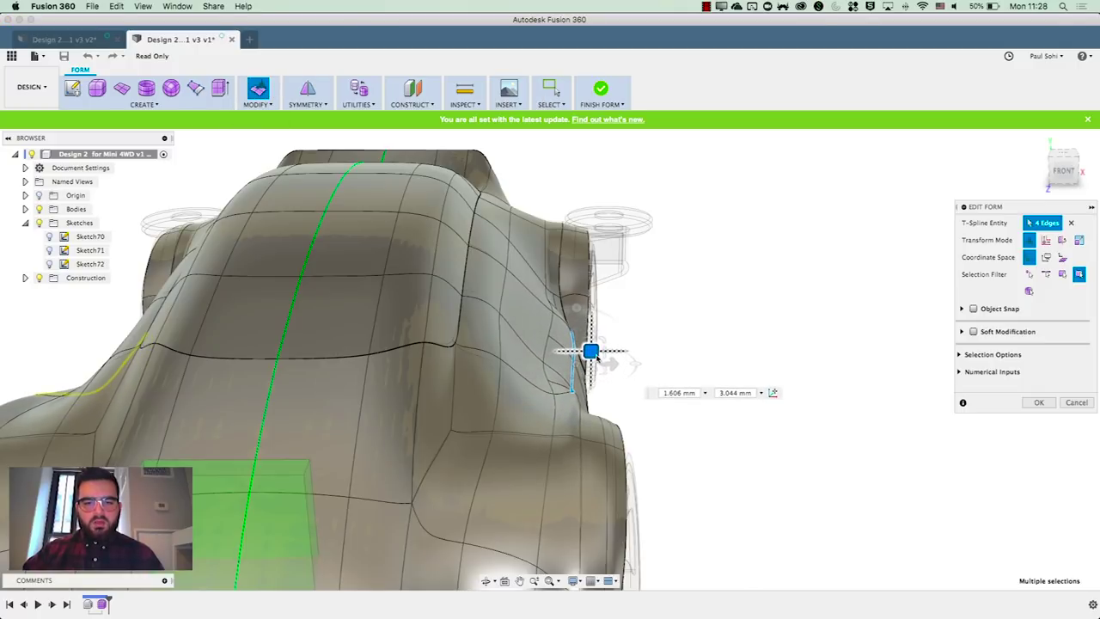
Adjust the 4 bottom edges of the side between the wheel arches sideways, working from the underside of the body
{"action": "middle_click_drag", "start_coordinate": [729, 322], "coordinate": [416, 393], "text": "shift"}
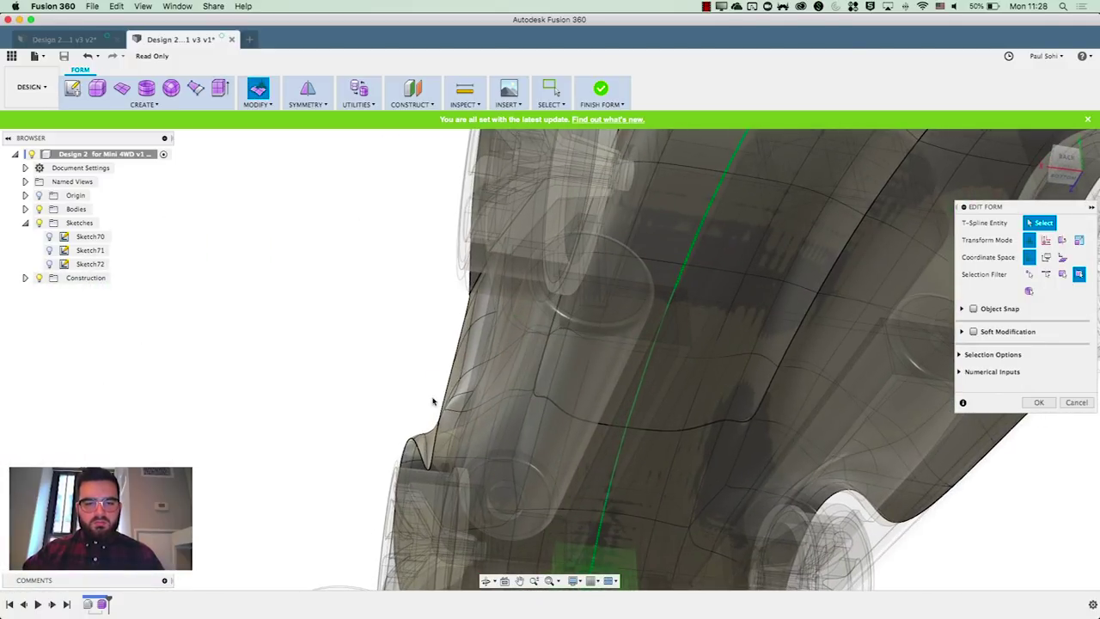
{"action": "left_click", "coordinate": [433, 449]}
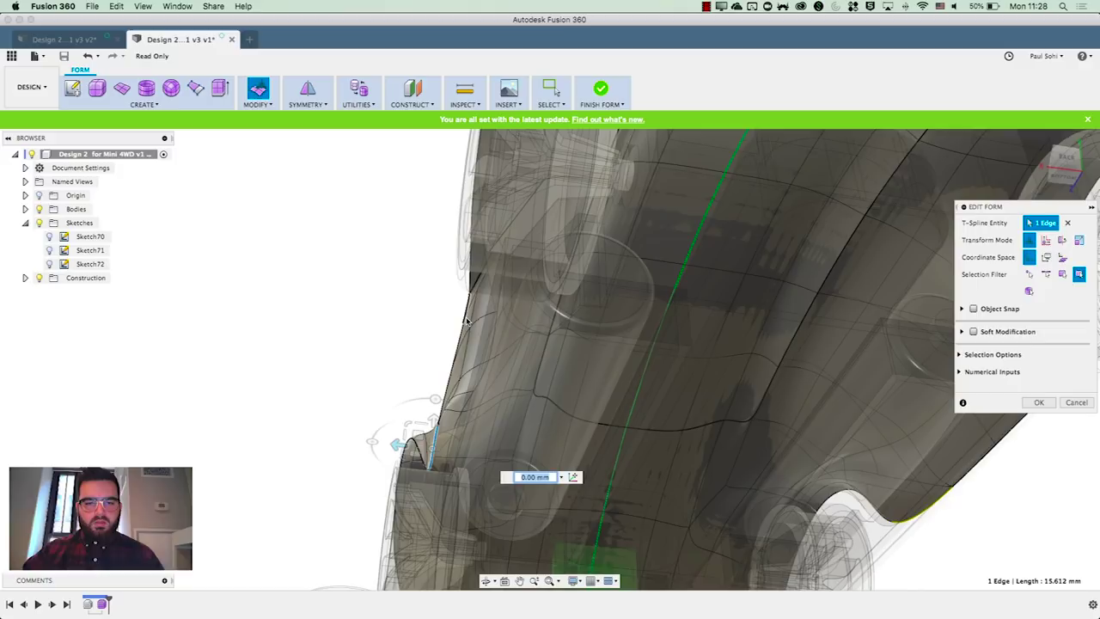
{"action": "double_click", "coordinate": [465, 320]}
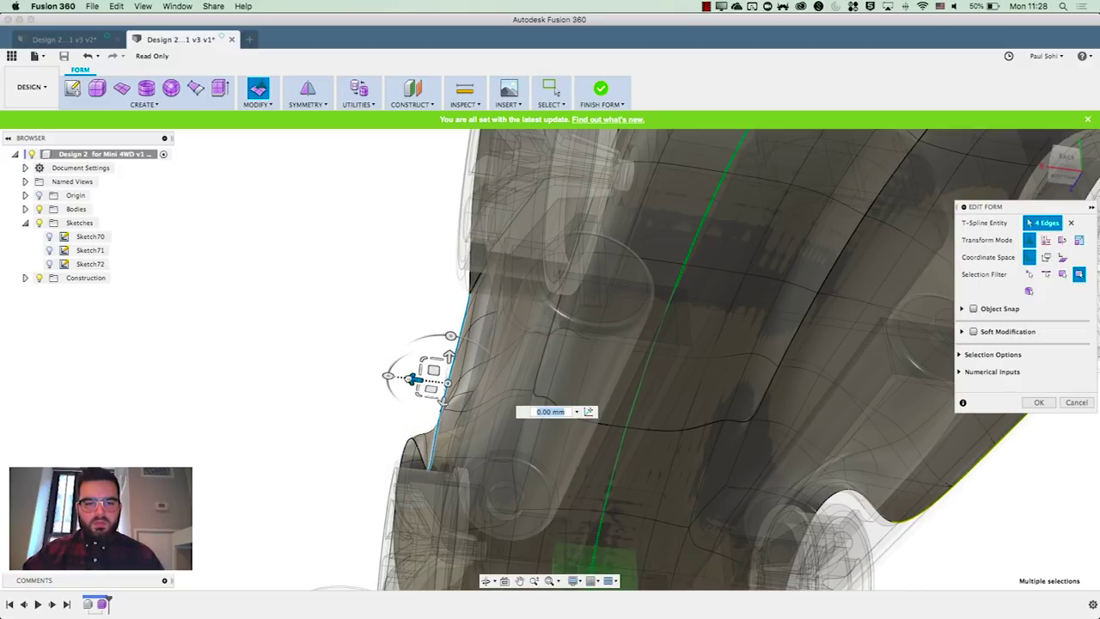
{"action": "middle_click_drag", "start_coordinate": [356, 351], "coordinate": [327, 443], "text": "shift"}
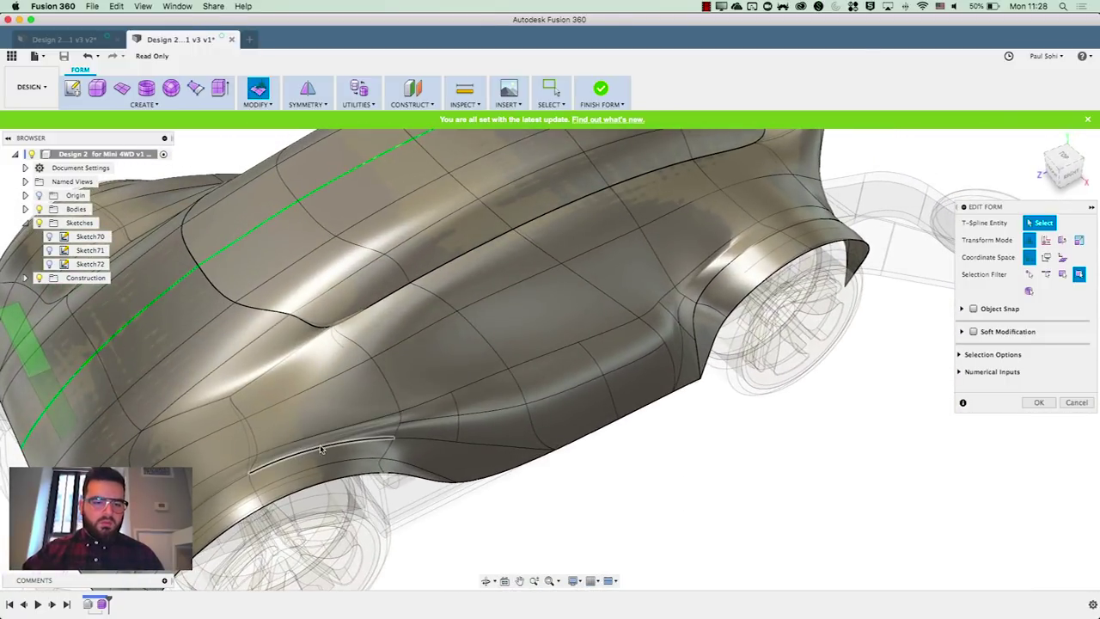
{"action": "middle_click_drag", "start_coordinate": [704, 495], "coordinate": [456, 378], "text": "shift"}
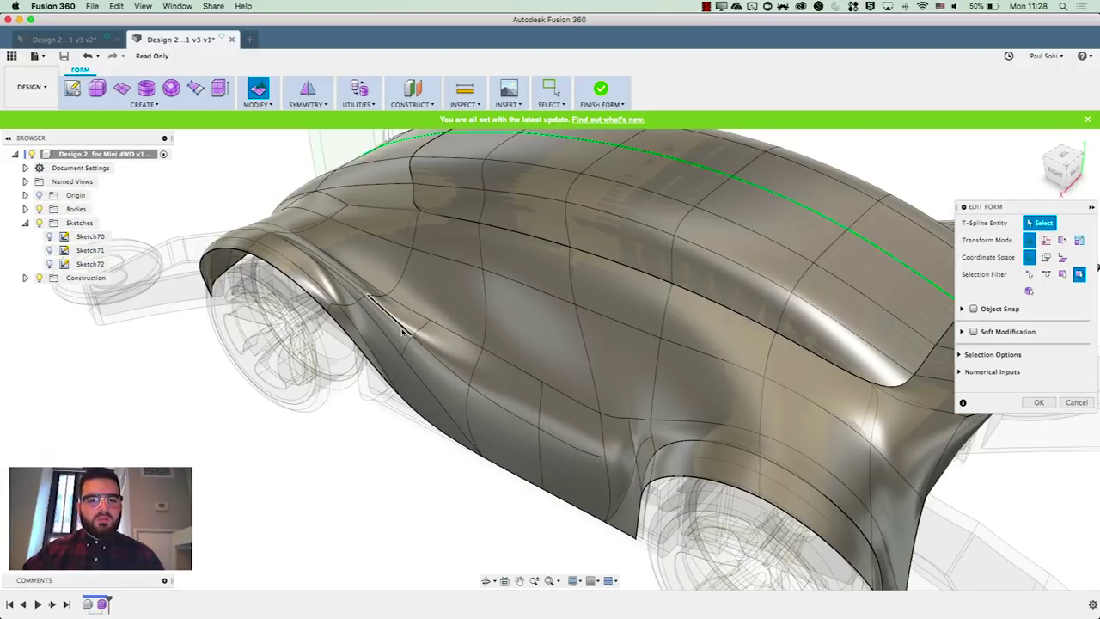
Accept the form edits and finish the form
{"action": "left_click", "coordinate": [1040, 402]}
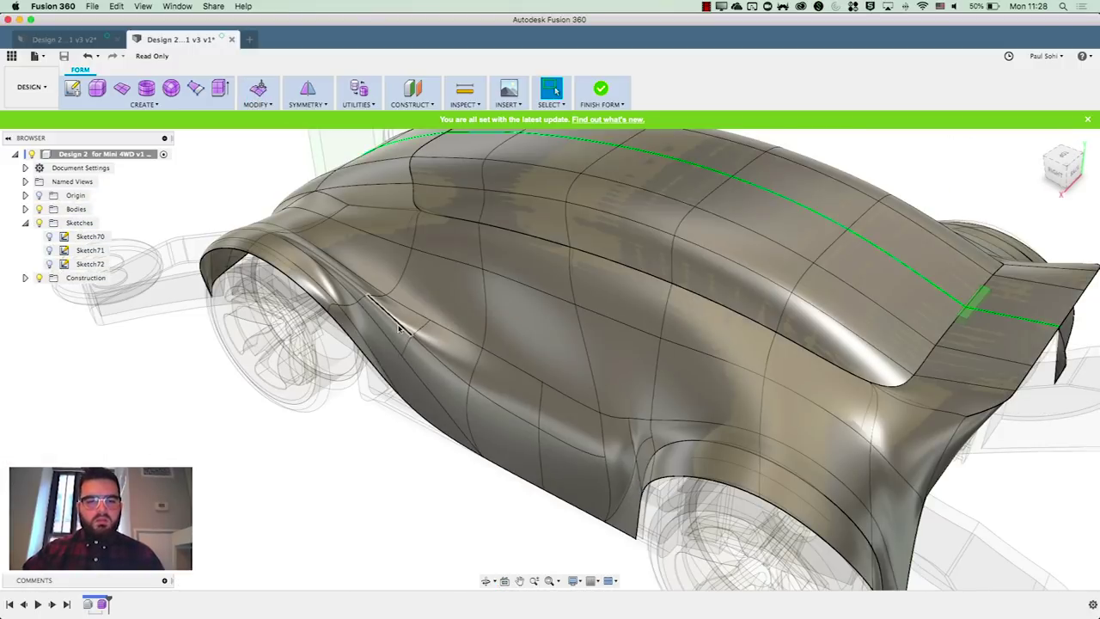
{"action": "middle_click_drag", "start_coordinate": [354, 457], "coordinate": [504, 444], "text": "shift"}
{"action": "middle_click_drag", "start_coordinate": [763, 421], "coordinate": [667, 277], "text": "shift"}
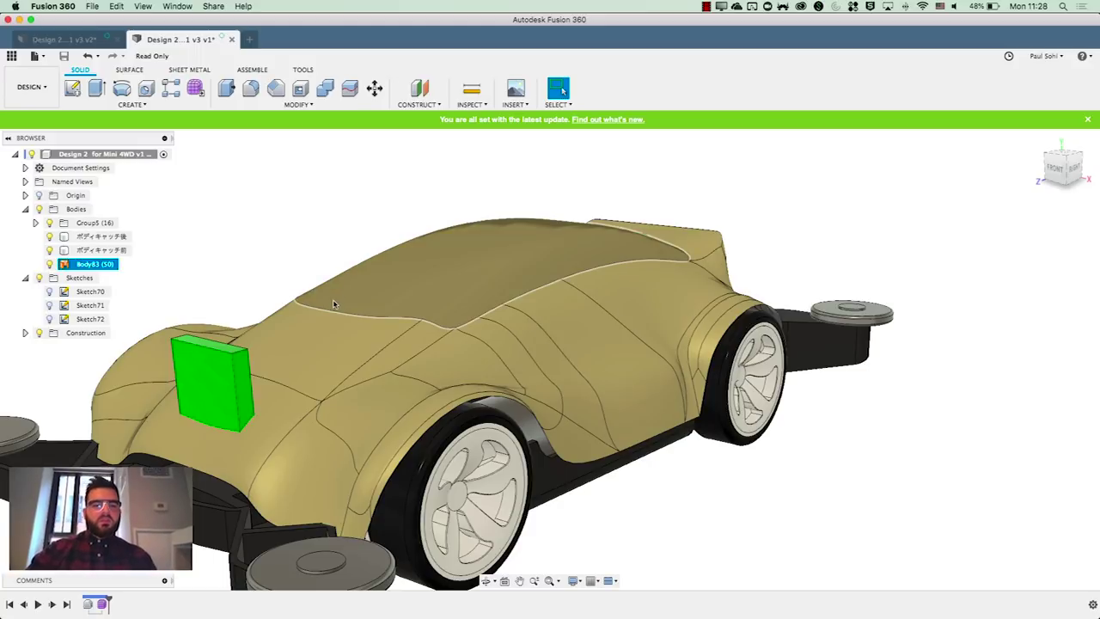
Thicken the car body surface by -1.00 mm on one side as a new body
{"action": "middle_click_drag", "start_coordinate": [882, 210], "coordinate": [405, 164], "text": "shift"}
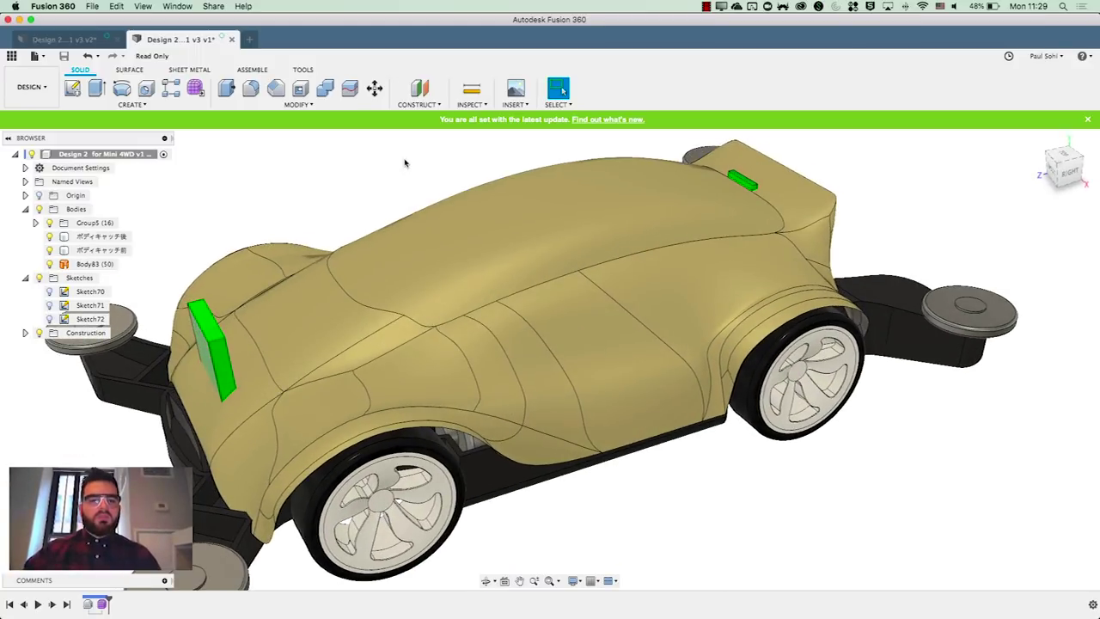
{"action": "left_click", "coordinate": [161, 104]}
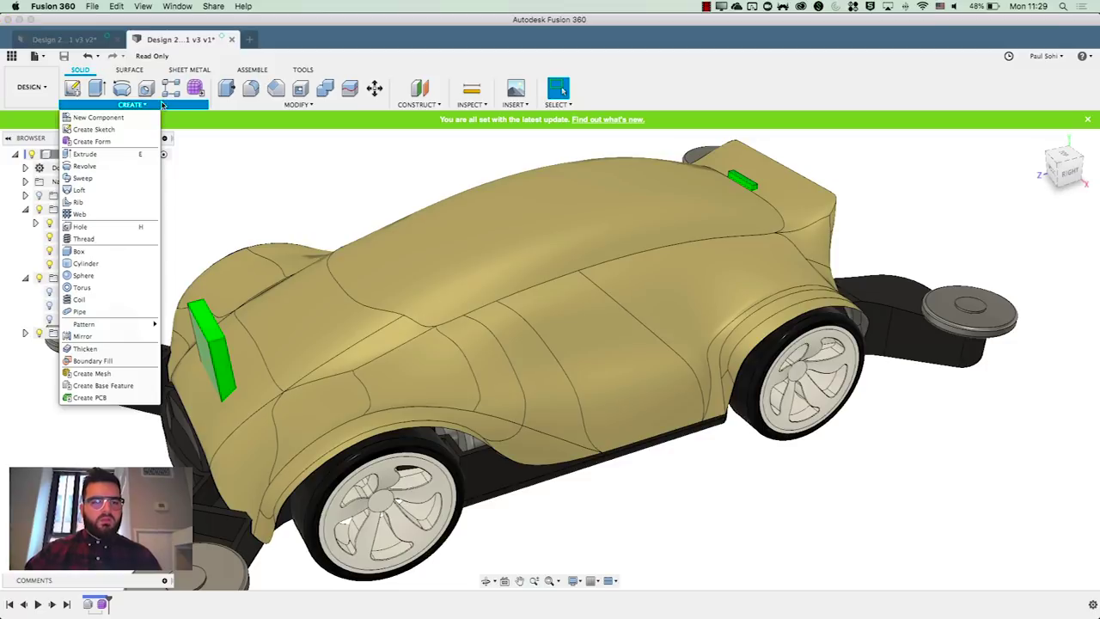
{"action": "left_click", "coordinate": [104, 349]}
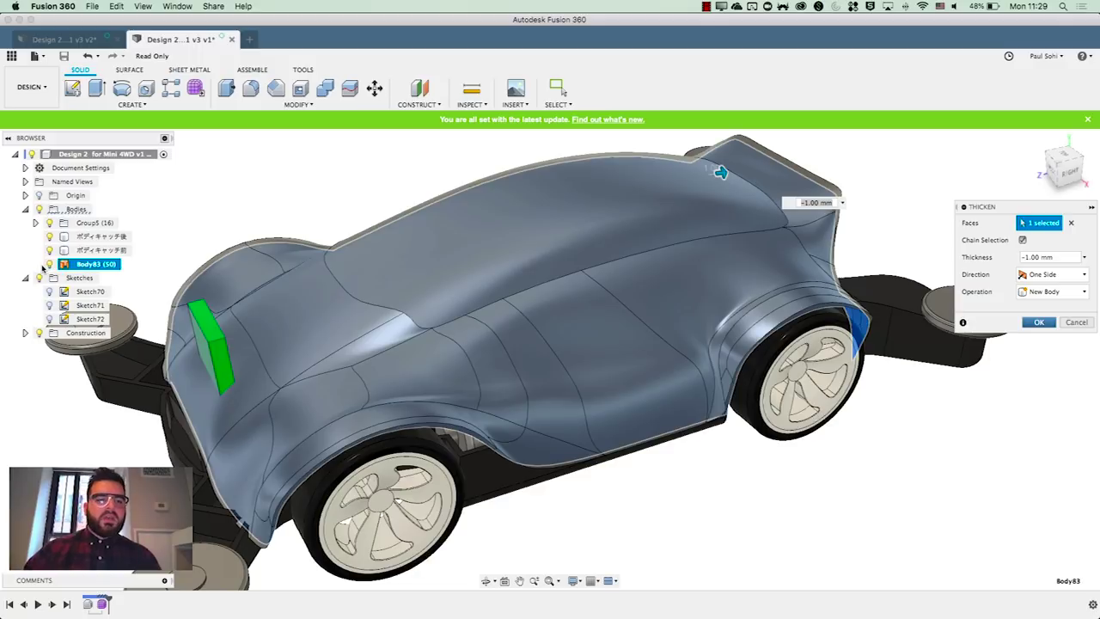
{"action": "key", "text": "Return"}
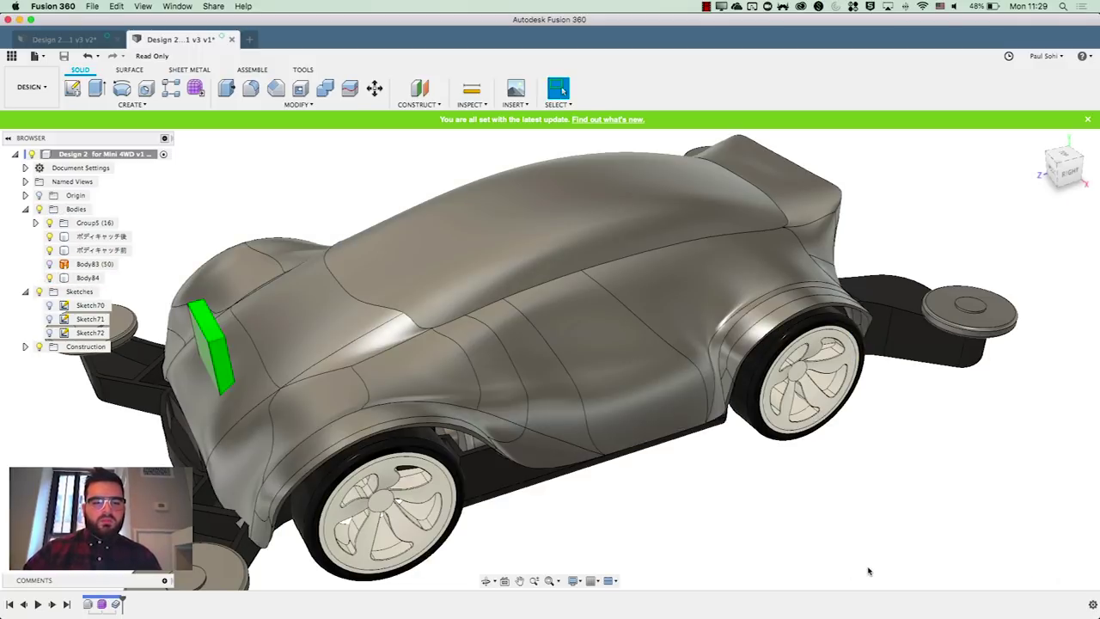
Combine the thickened car shell with the front and rear body catch blocks using the Join operation
{"action": "middle_click_drag", "start_coordinate": [777, 555], "coordinate": [412, 454], "text": "shift"}
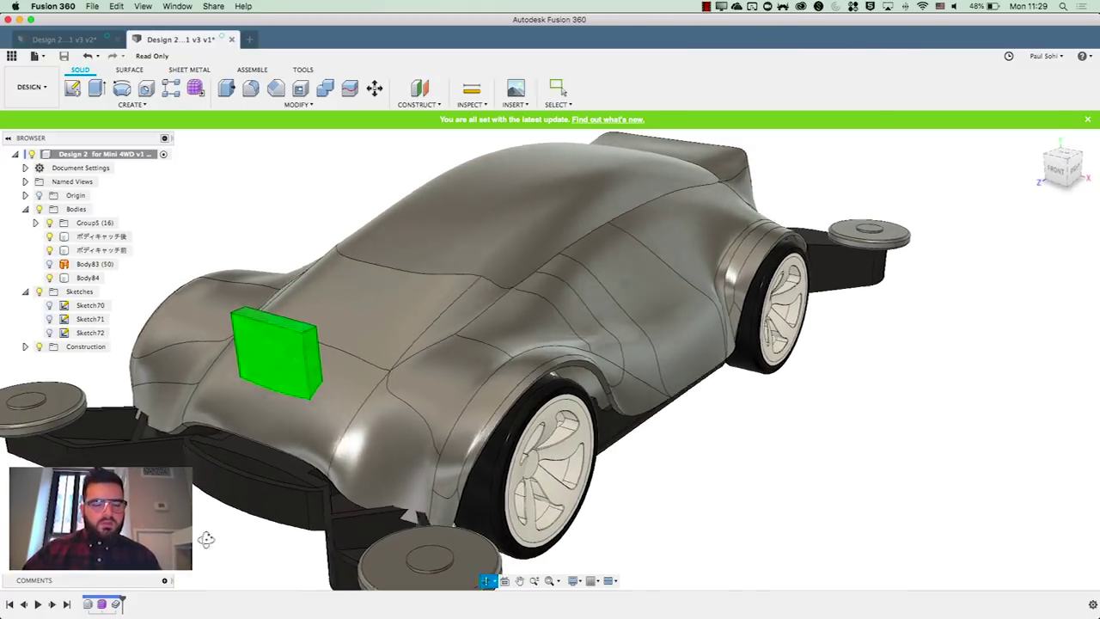
{"action": "key", "text": "Escape"}
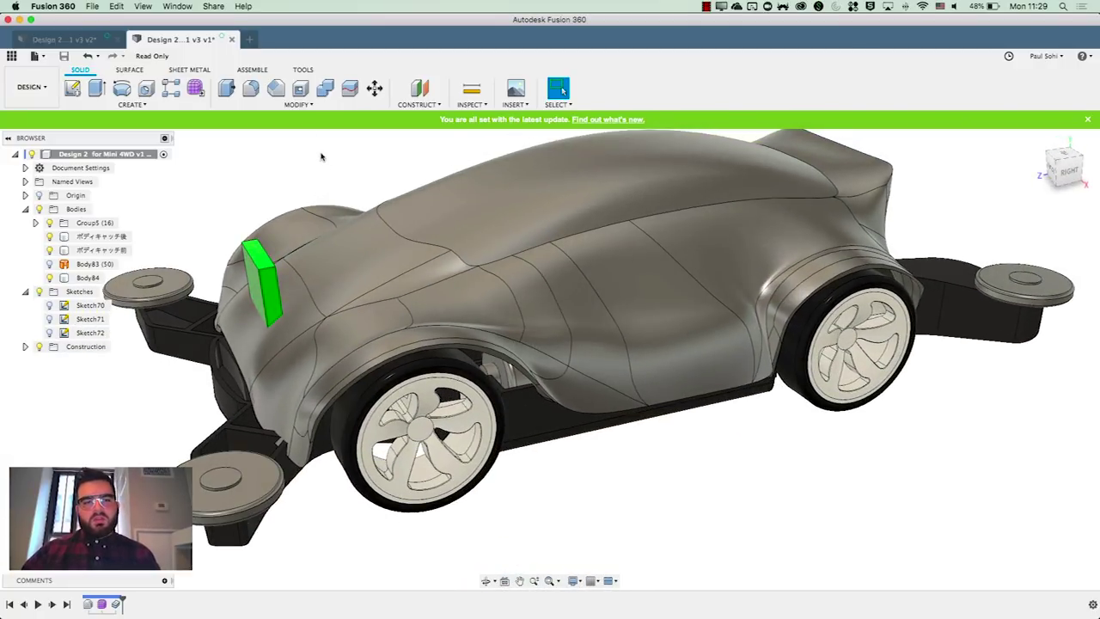
{"action": "left_click", "coordinate": [327, 89]}
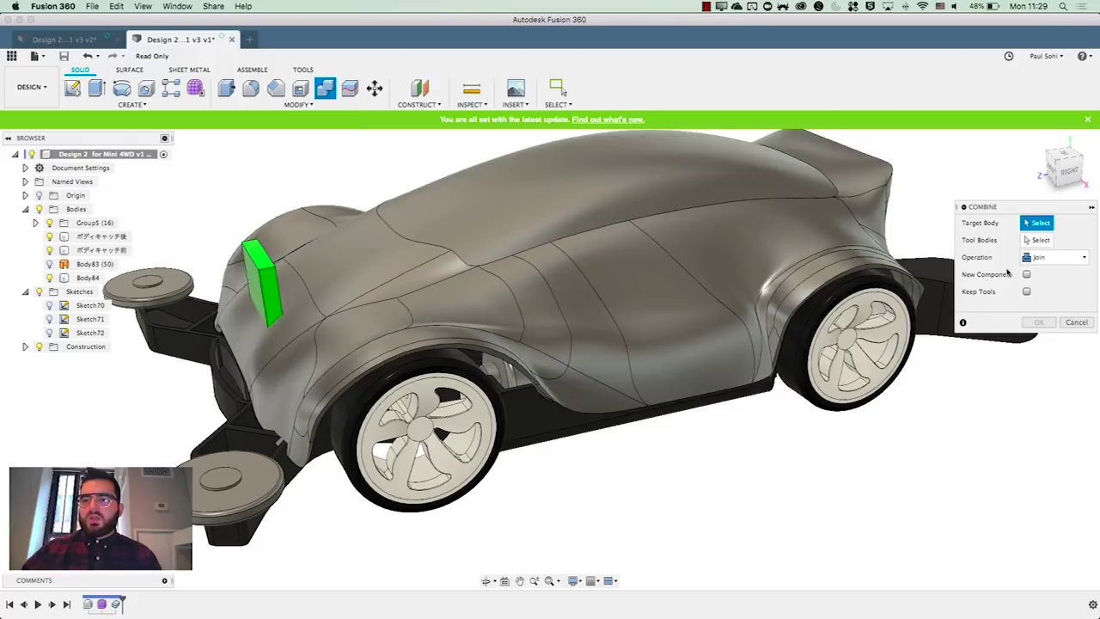
{"action": "left_click", "coordinate": [769, 236]}
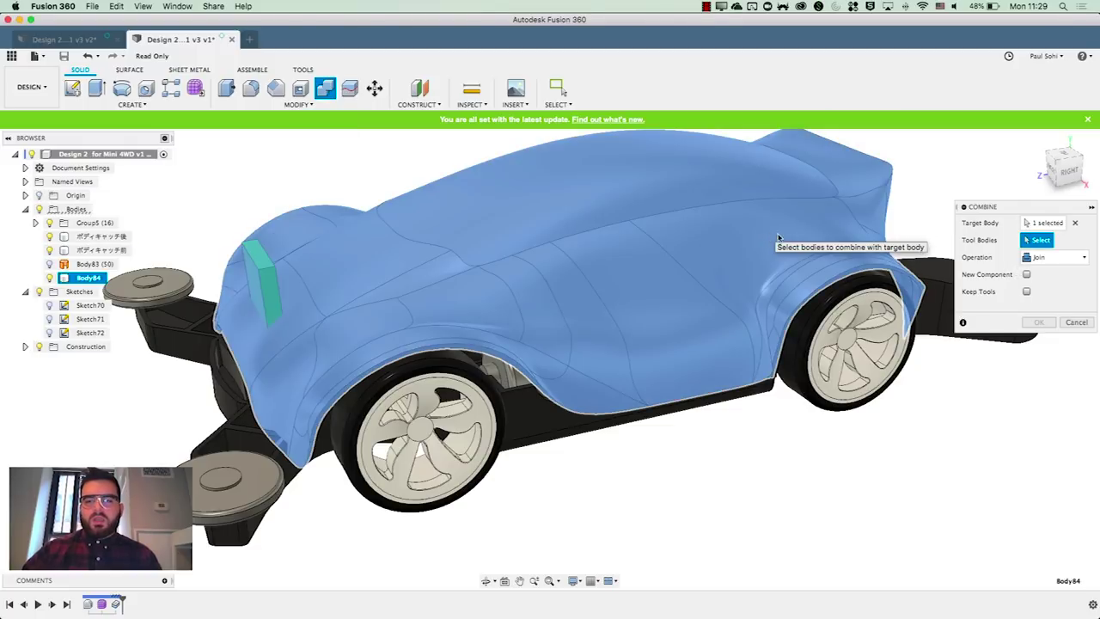
{"action": "left_click", "coordinate": [258, 269]}
{"action": "middle_click_drag", "start_coordinate": [974, 496], "coordinate": [872, 404], "text": "shift"}
{"action": "left_click", "coordinate": [873, 402]}
{"action": "middle_click_drag", "start_coordinate": [456, 426], "coordinate": [949, 365], "text": "shift"}
{"action": "left_click", "coordinate": [1037, 322]}
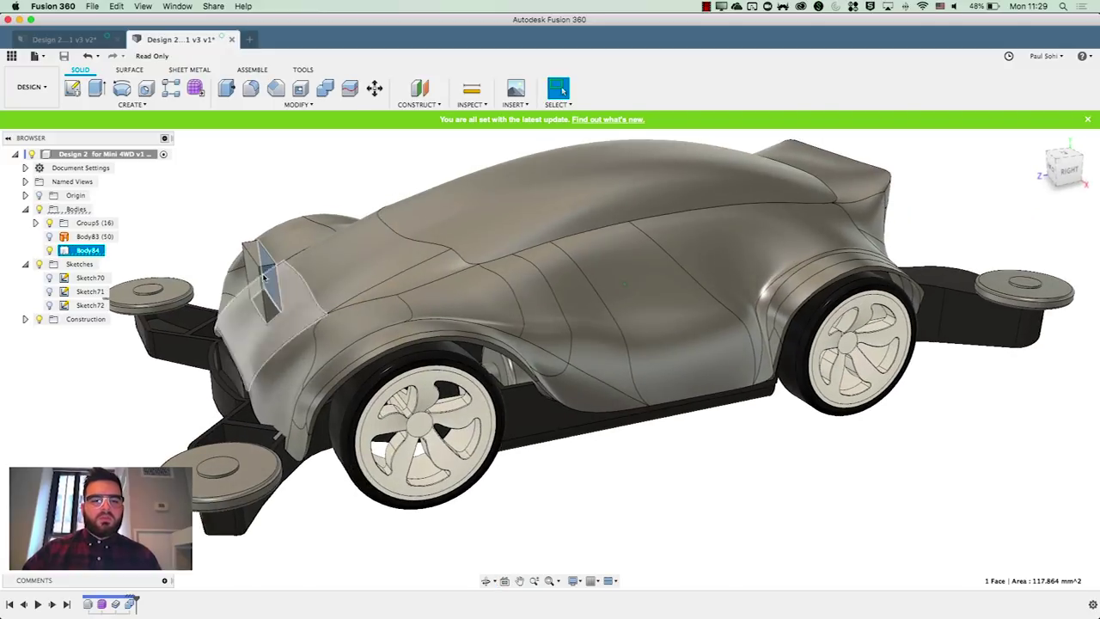
Delete the faces of the front body catch that protrude through the hood
{"action": "key", "text": "Delete"}
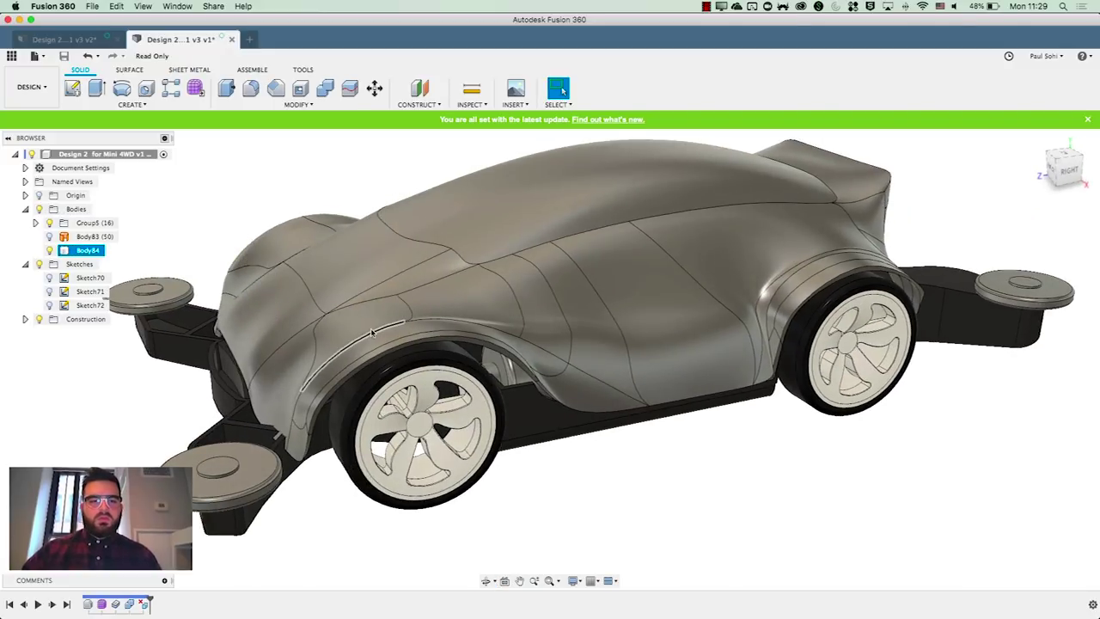
{"action": "scroll", "coordinate": [671, 444], "scroll_direction": "down", "scroll_amount": 5}
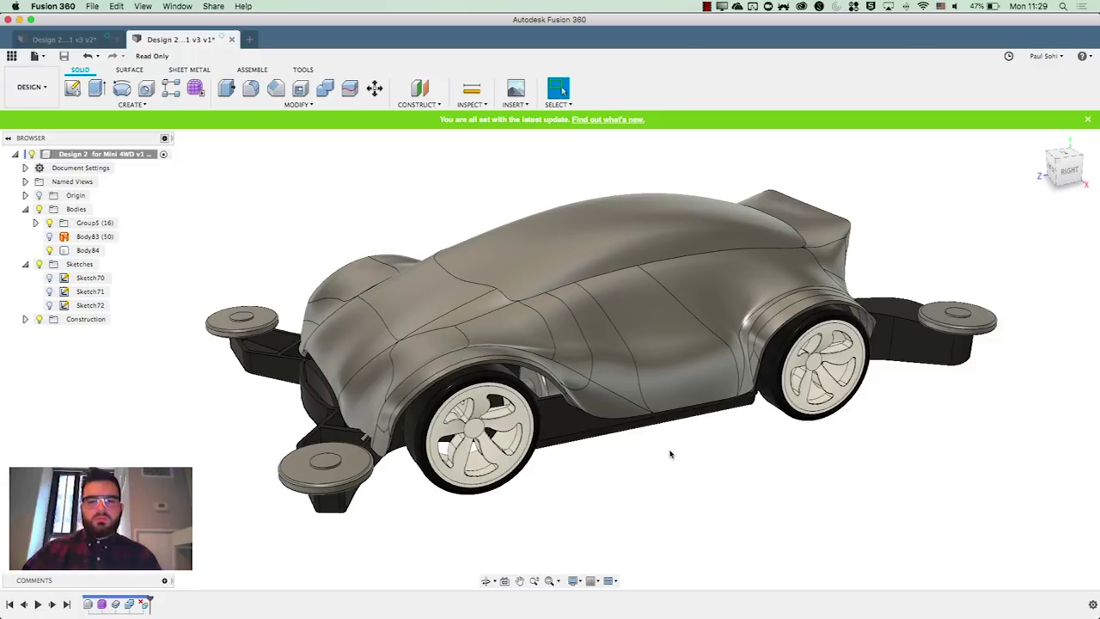
{"action": "middle_click_drag", "start_coordinate": [681, 478], "coordinate": [703, 479], "text": "shift"}
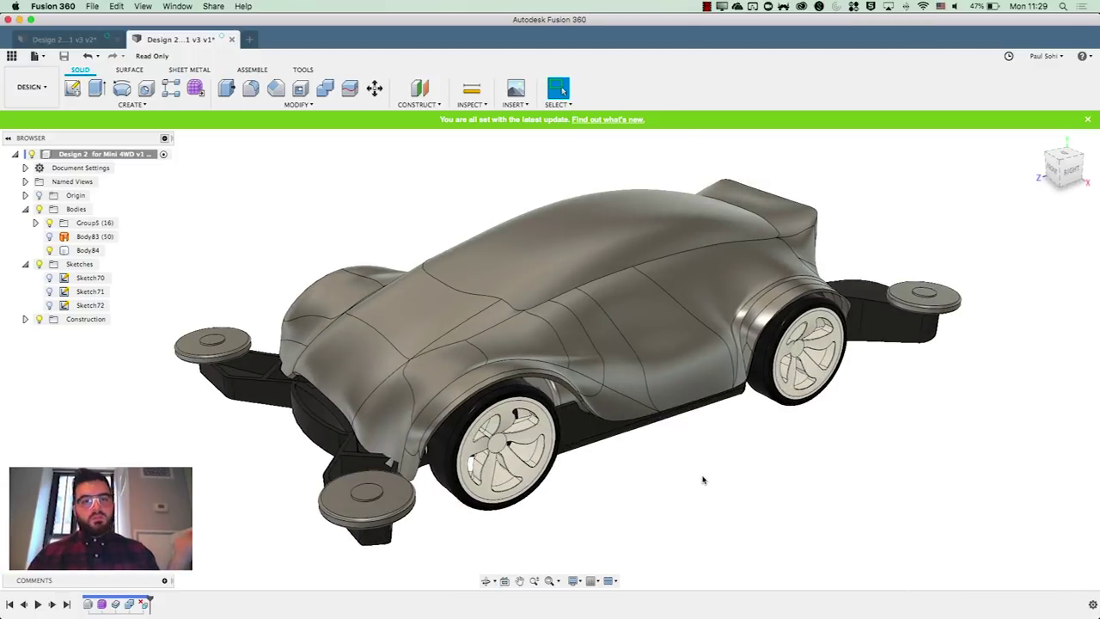